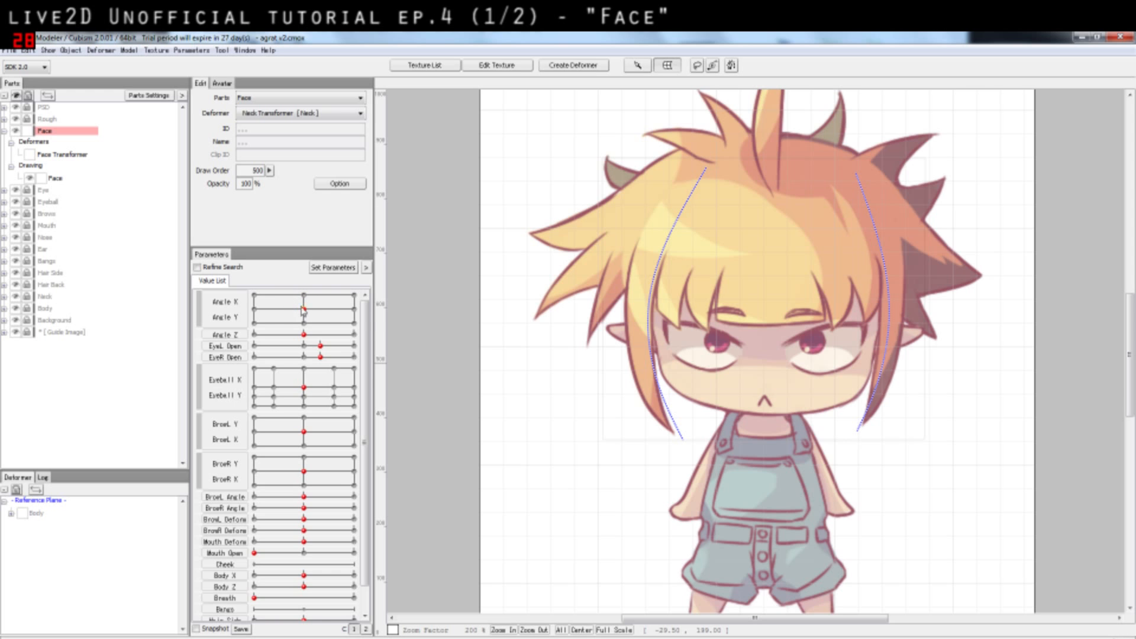
Preview the head turn by varying Angle X and Angle Y around the neutral pose
{"action": "left_click_drag", "start_coordinate": [303, 309], "coordinate": [331, 298]}
{"action": "left_click_drag", "start_coordinate": [266, 326], "coordinate": [302, 310]}
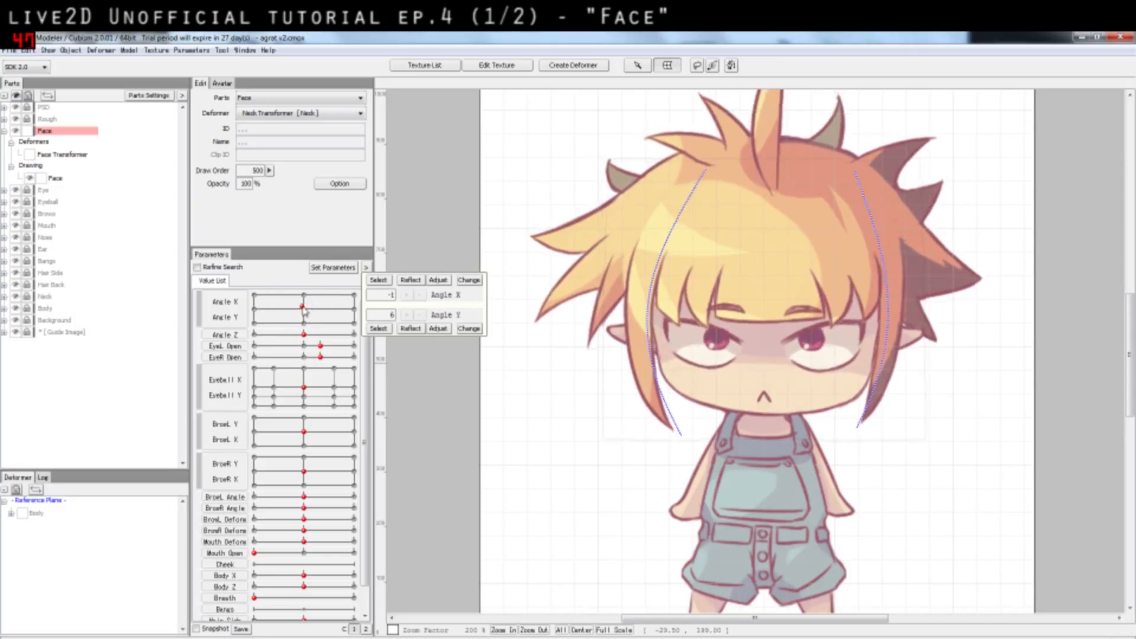
{"action": "left_click_drag", "start_coordinate": [305, 313], "coordinate": [350, 310]}
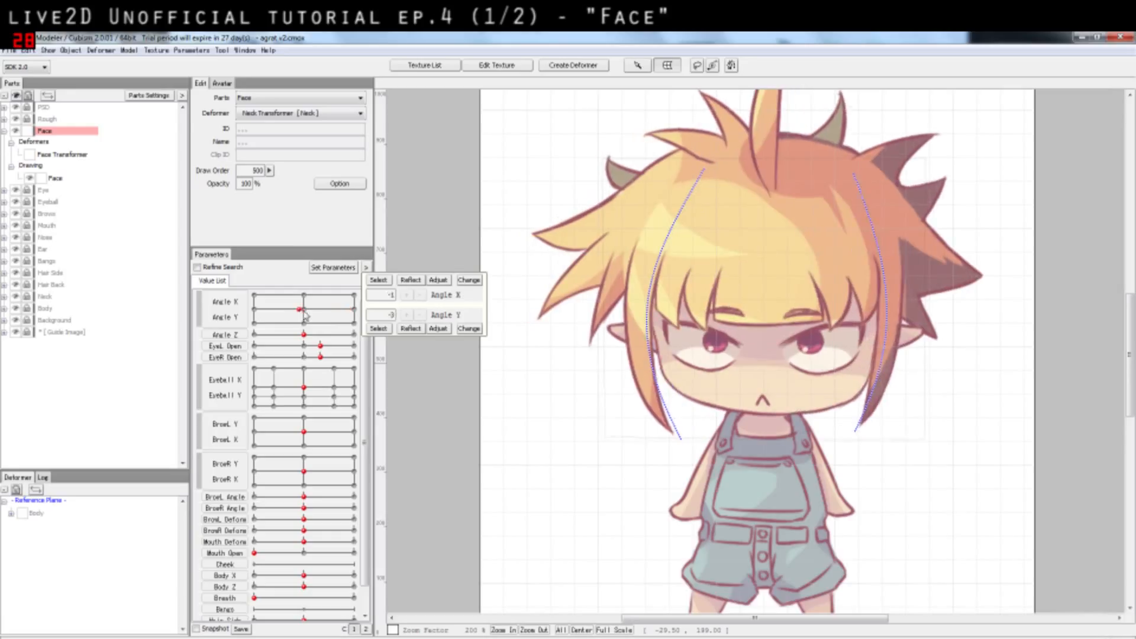
{"action": "left_click", "coordinate": [192, 50]}
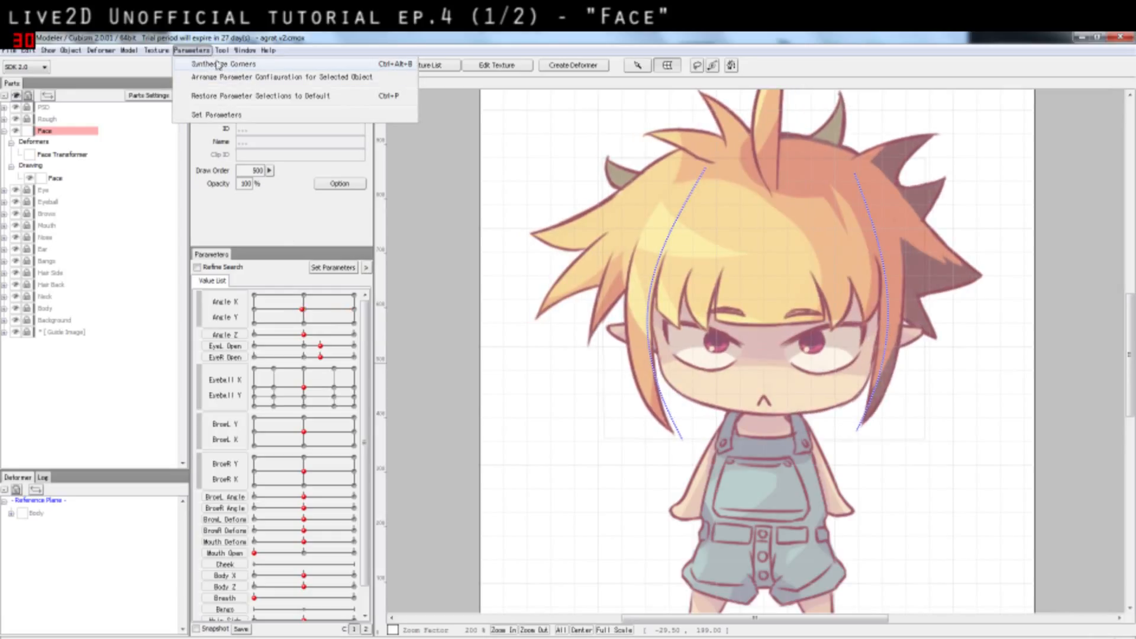
{"action": "left_click", "coordinate": [299, 316]}
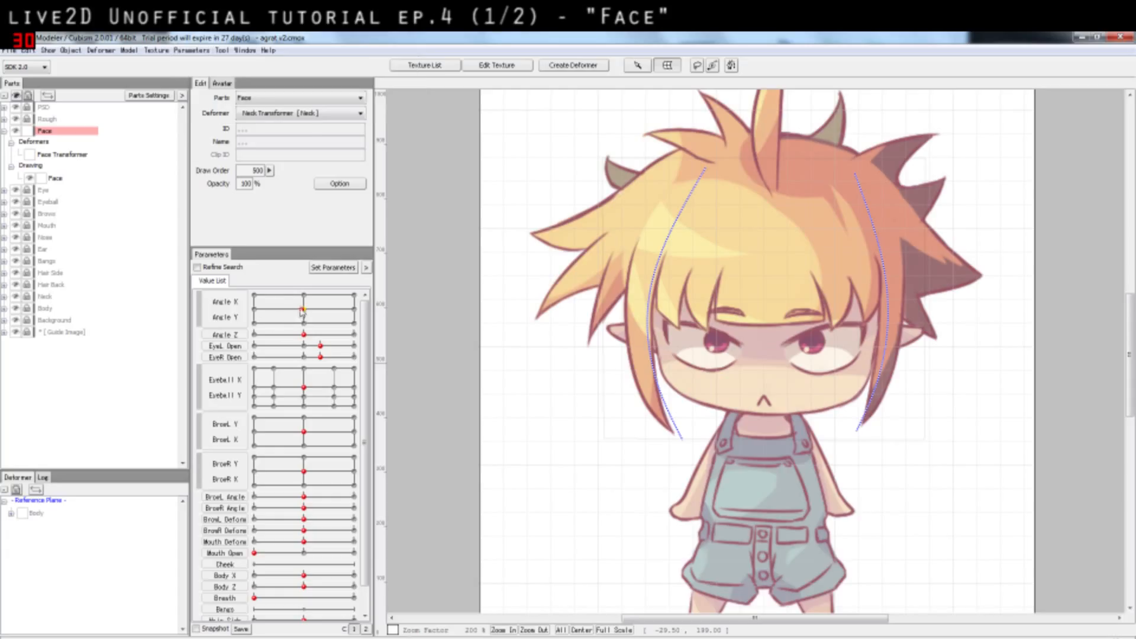
{"action": "left_click_drag", "start_coordinate": [255, 296], "coordinate": [304, 313]}
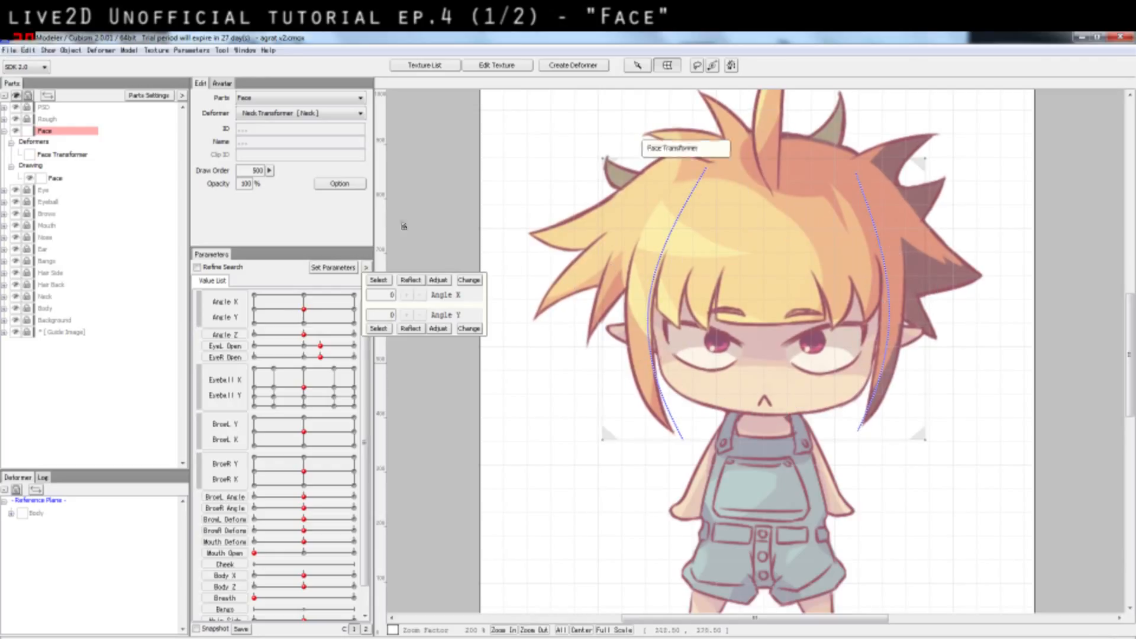
{"action": "mouse_move", "coordinate": [304, 309]}
{"action": "left_mouse_down"}
{"action": "mouse_move", "coordinate": [254, 308]}
{"action": "mouse_move", "coordinate": [304, 311]}
{"action": "mouse_move", "coordinate": [306, 327]}
{"action": "mouse_move", "coordinate": [292, 320]}
{"action": "left_mouse_up"}
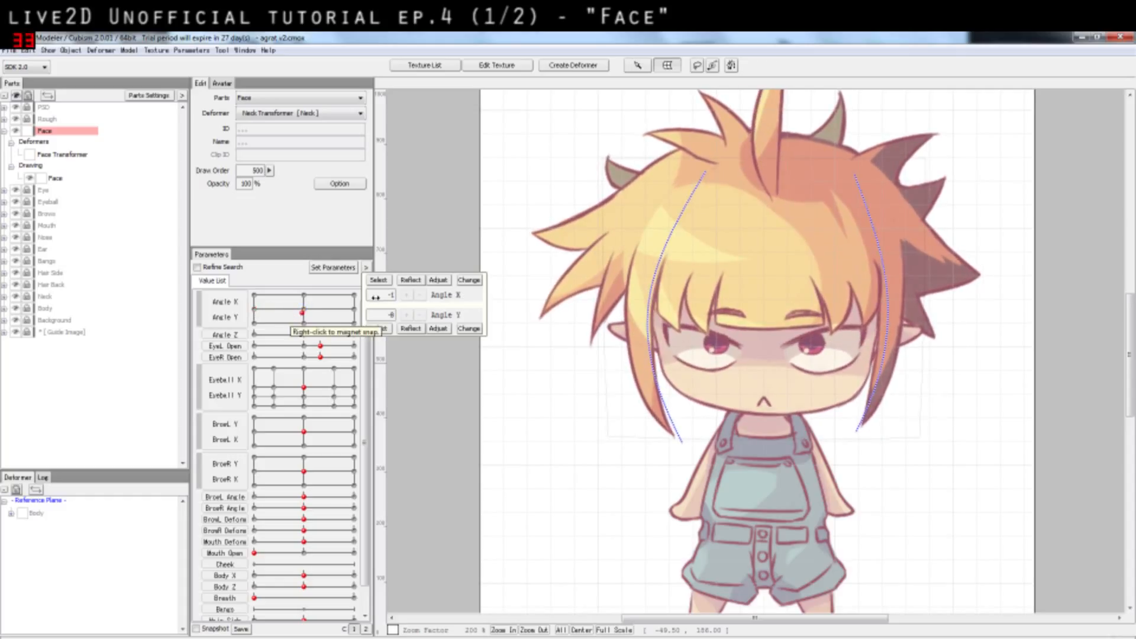
Set Angle X and Angle Y to -30 and select the Face Transformer deformer
{"action": "left_click_drag", "start_coordinate": [304, 312], "coordinate": [254, 323]}
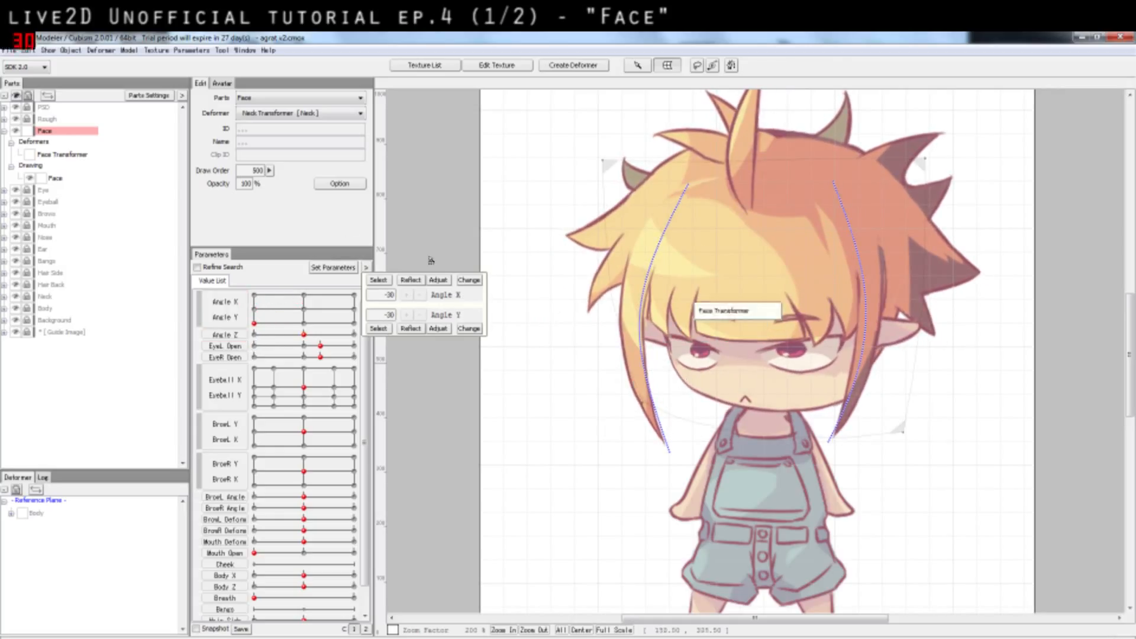
{"action": "left_click", "coordinate": [65, 155]}
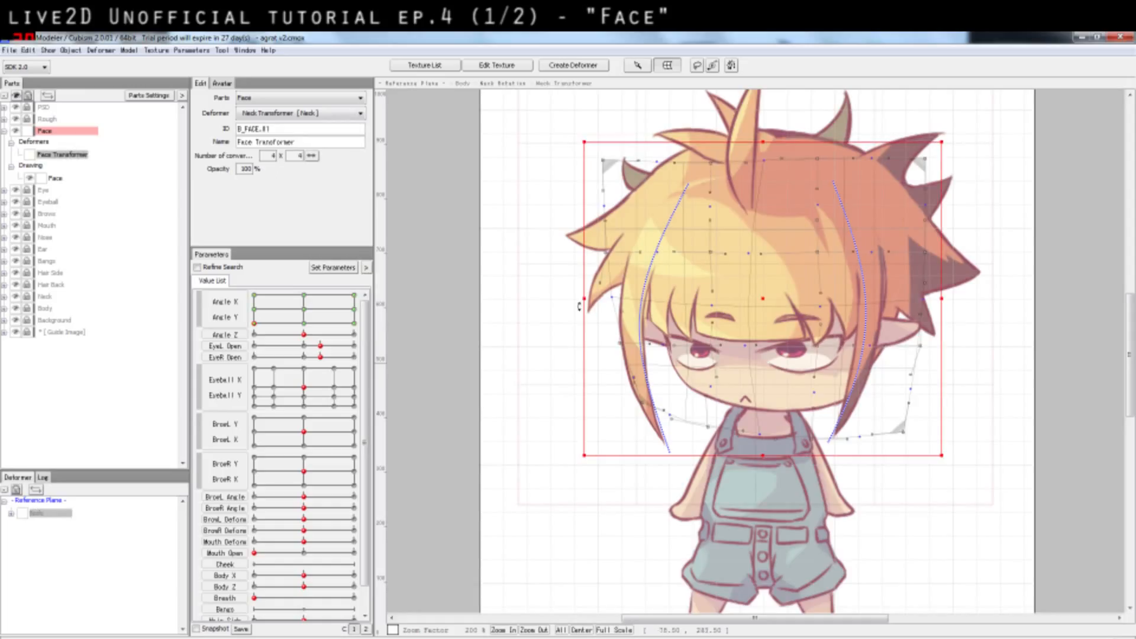
{"action": "left_click", "coordinate": [57, 178]}
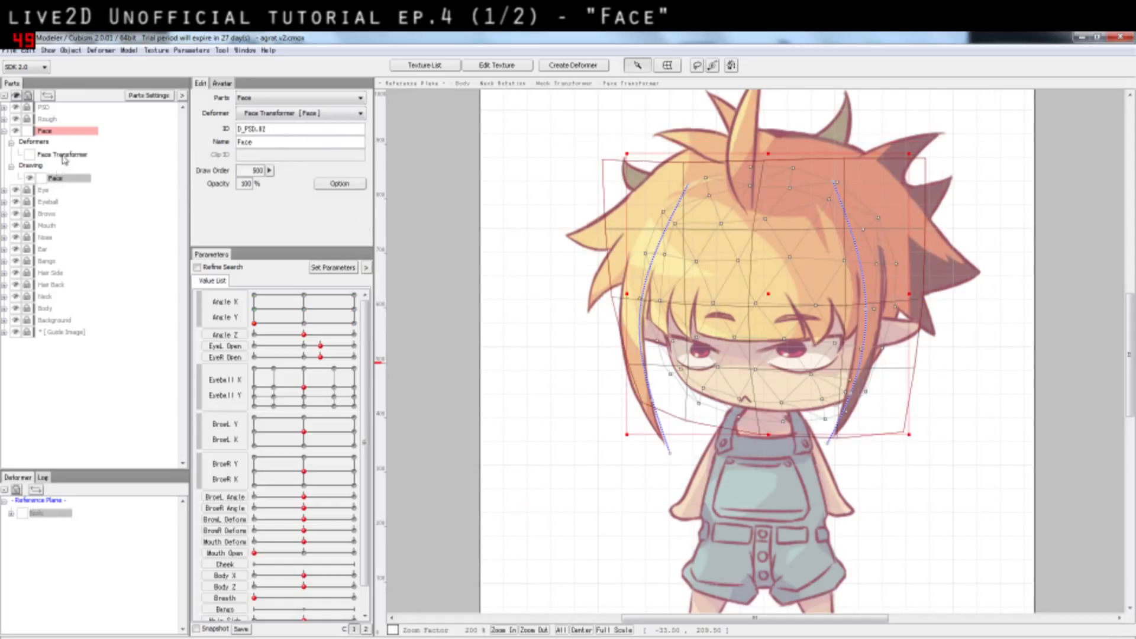
{"action": "left_click", "coordinate": [64, 156]}
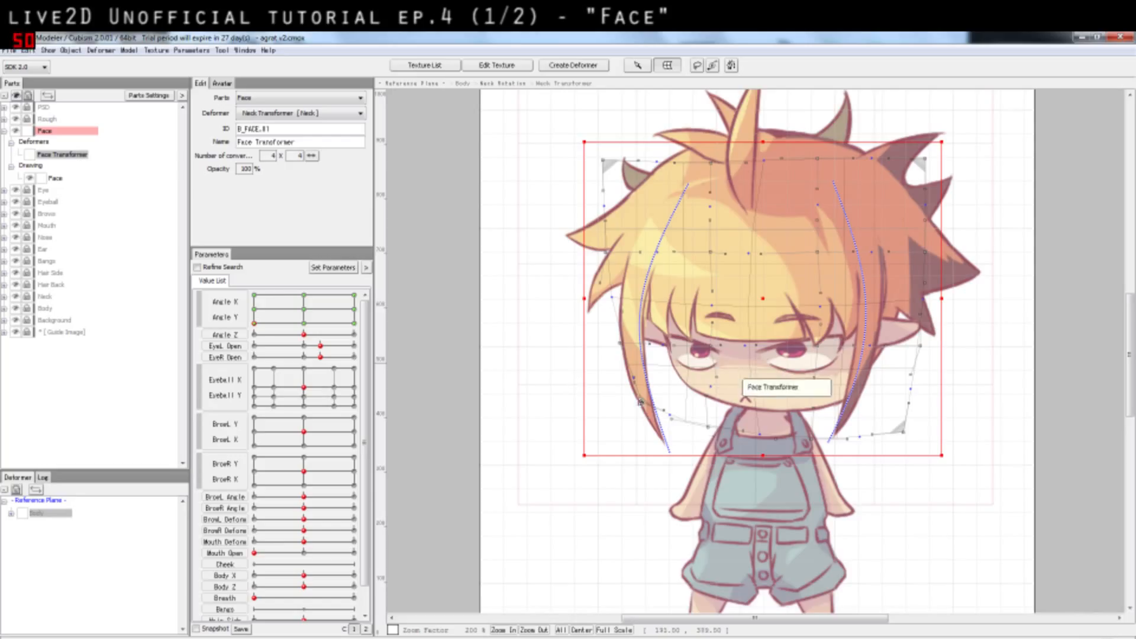
Pull the Face Transformer's lower-left corner outward and slightly down at Angle X -30 and Angle Y -30 to reshape the cheek and chin
{"action": "left_click", "coordinate": [292, 316]}
{"action": "mouse_move", "coordinate": [275, 322]}
{"action": "left_mouse_down"}
{"action": "mouse_move", "coordinate": [255, 324]}
{"action": "mouse_move", "coordinate": [303, 309]}
{"action": "mouse_move", "coordinate": [254, 324]}
{"action": "left_mouse_up"}
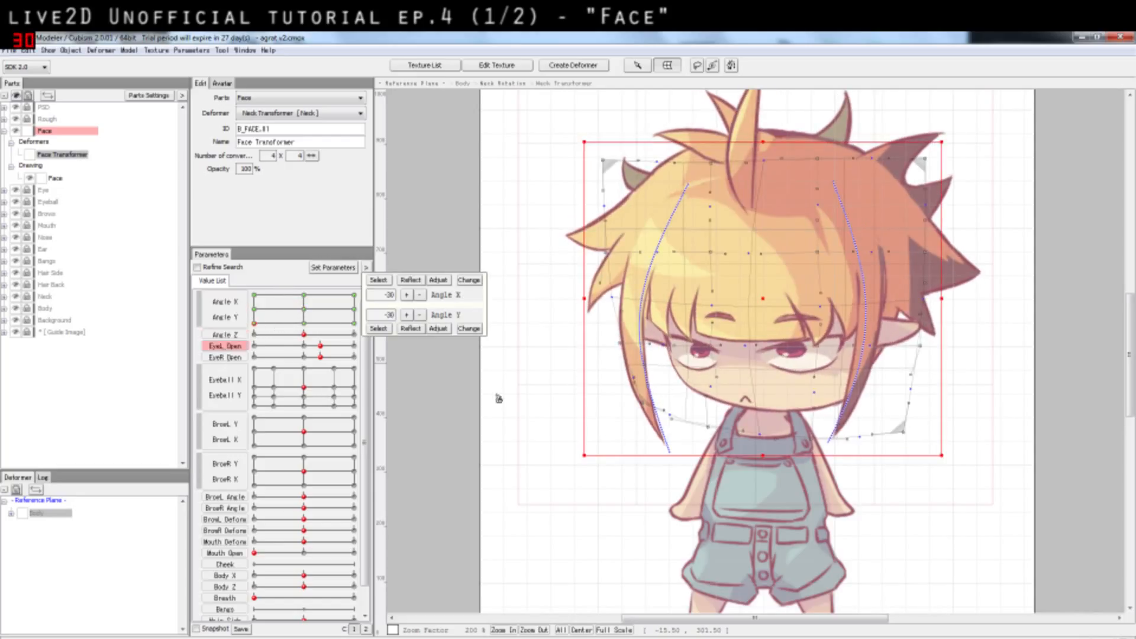
{"action": "left_click_drag", "start_coordinate": [645, 406], "coordinate": [628, 412]}
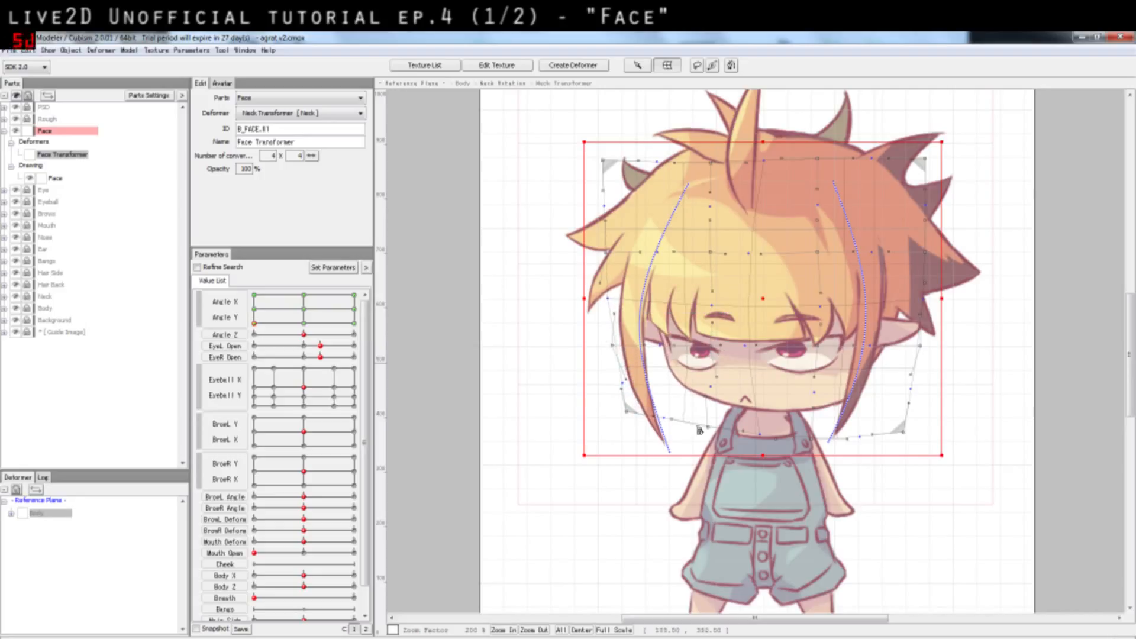
{"action": "left_click_drag", "start_coordinate": [627, 411], "coordinate": [620, 416]}
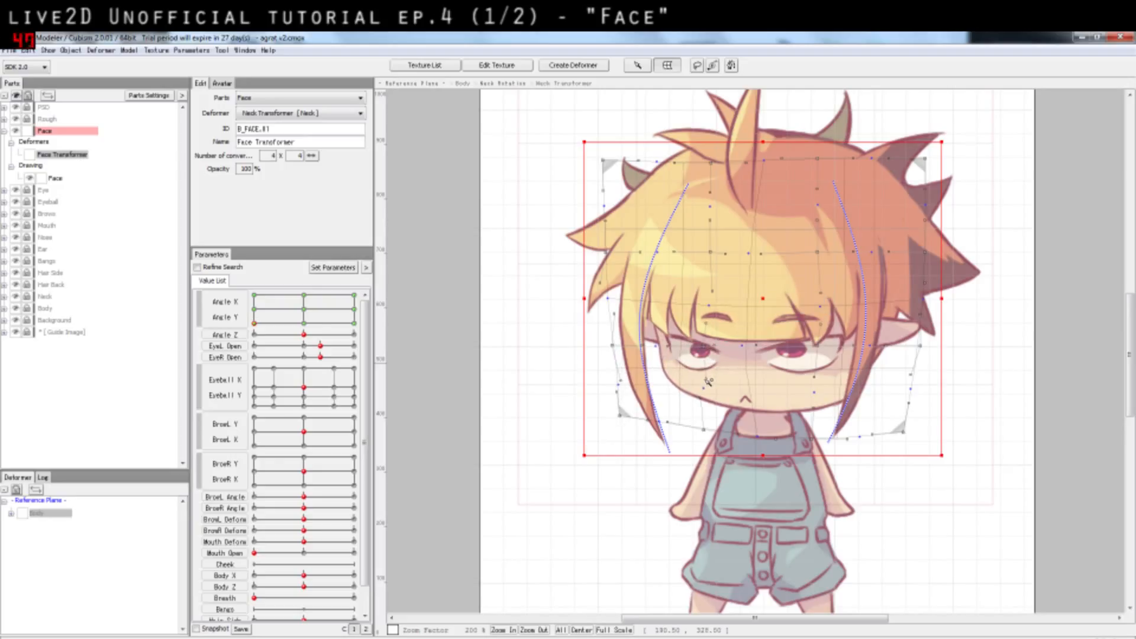
Preview the reshaped face between the neutral pose and the Angle X -30, Angle Y -30 pose
{"action": "left_click_drag", "start_coordinate": [304, 322], "coordinate": [249, 333]}
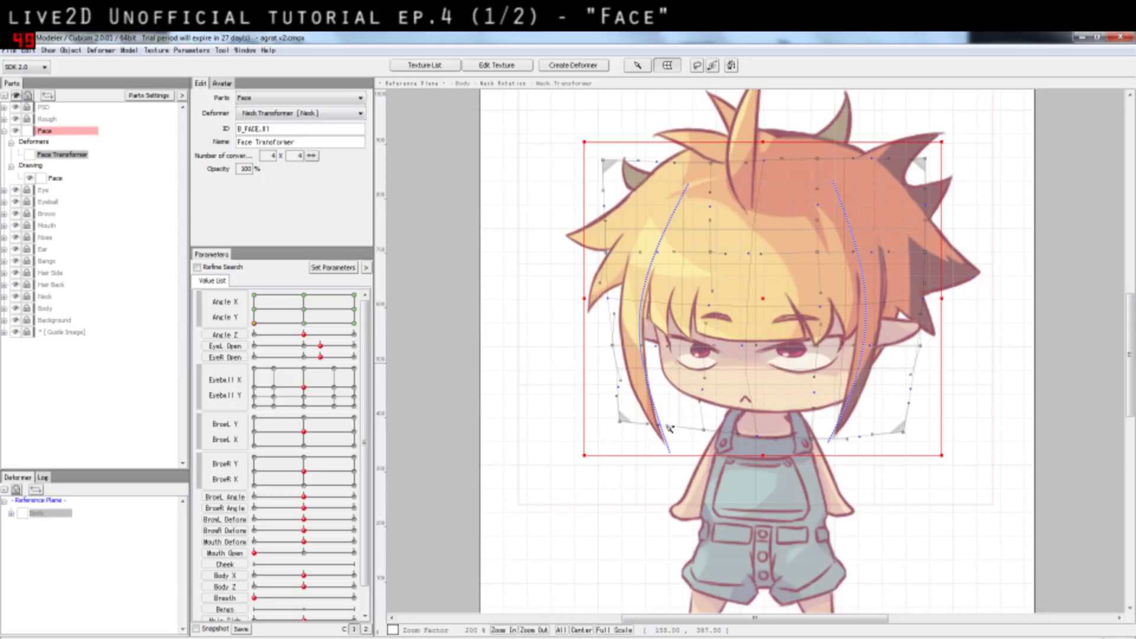
{"action": "left_click_drag", "start_coordinate": [292, 325], "coordinate": [254, 335]}
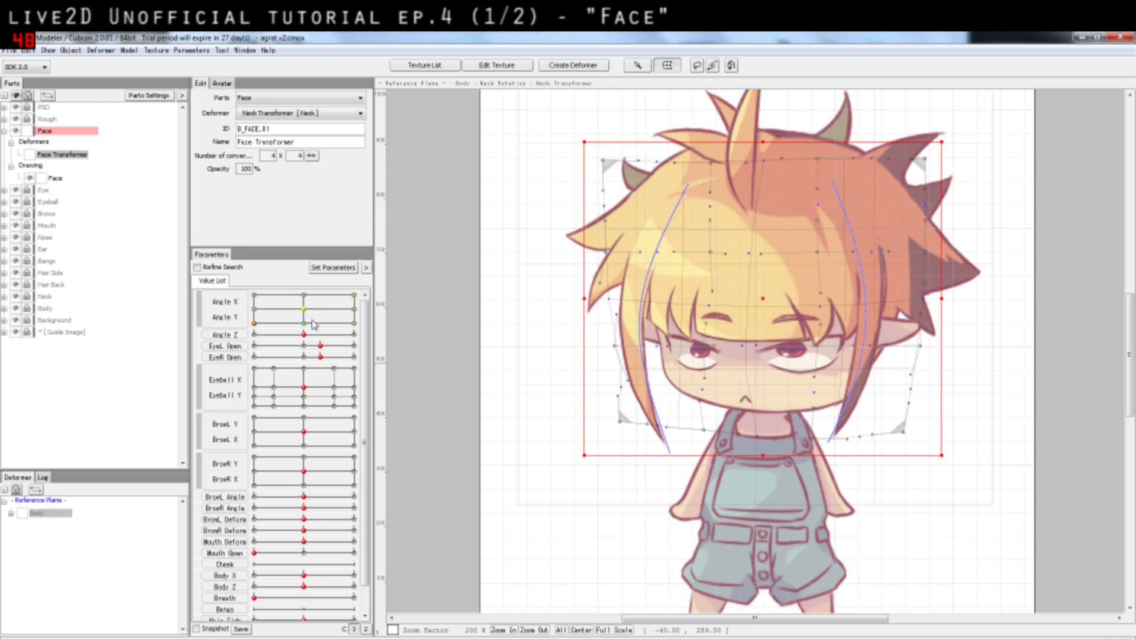
{"action": "left_click_drag", "start_coordinate": [304, 326], "coordinate": [249, 338]}
{"action": "mouse_move", "coordinate": [254, 321]}
{"action": "left_mouse_down"}
{"action": "mouse_move", "coordinate": [252, 303]}
{"action": "mouse_move", "coordinate": [243, 338]}
{"action": "left_mouse_up"}
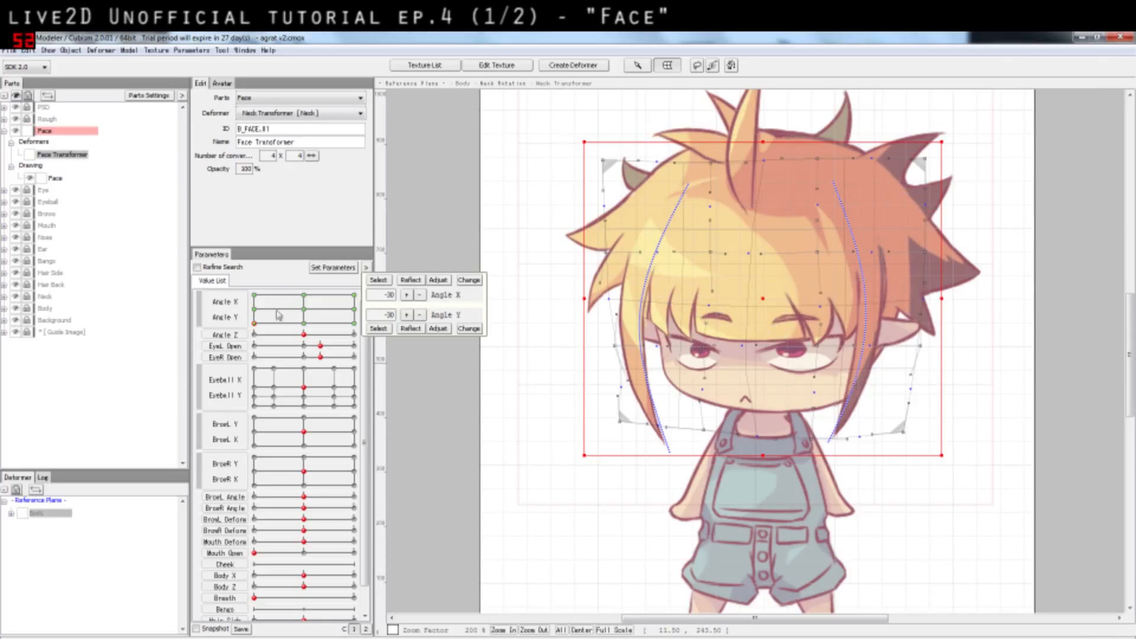
{"action": "left_click_drag", "start_coordinate": [303, 311], "coordinate": [189, 347]}
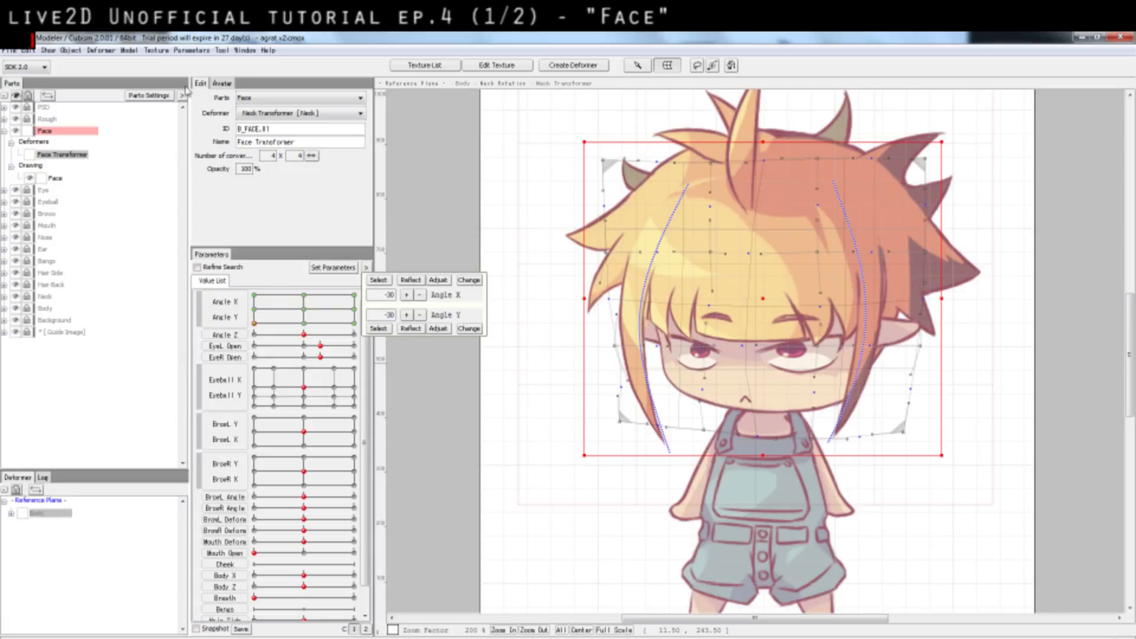
Collapse and re-expand the Face part, and preview small head turns near the neutral pose
{"action": "left_click", "coordinate": [60, 134]}
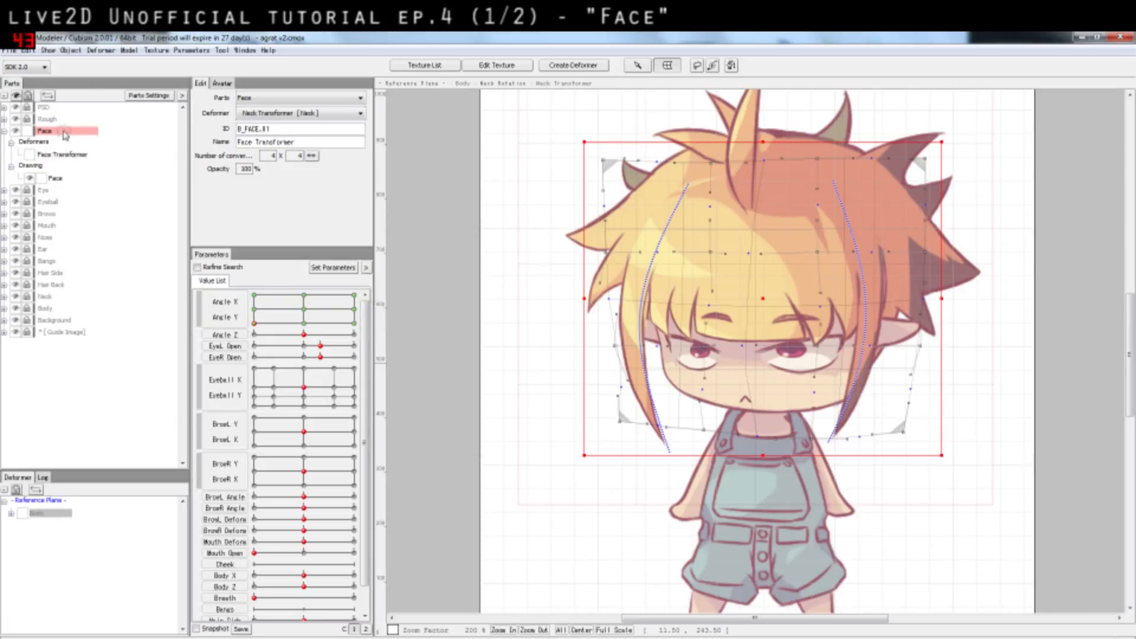
{"action": "left_click", "coordinate": [4, 131]}
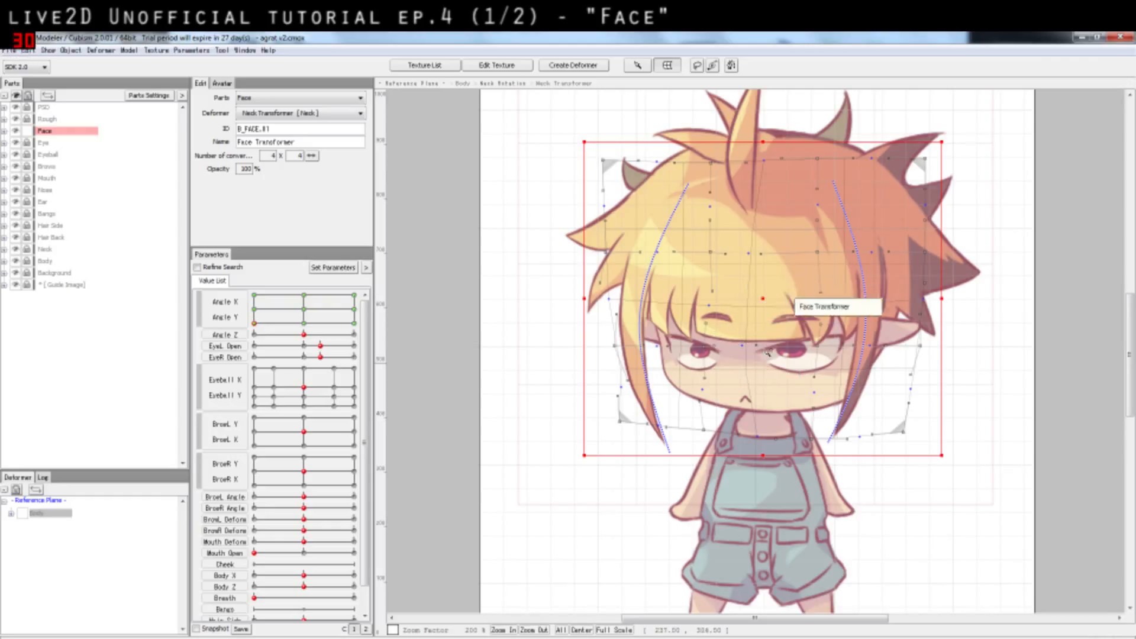
{"action": "left_click", "coordinate": [303, 307]}
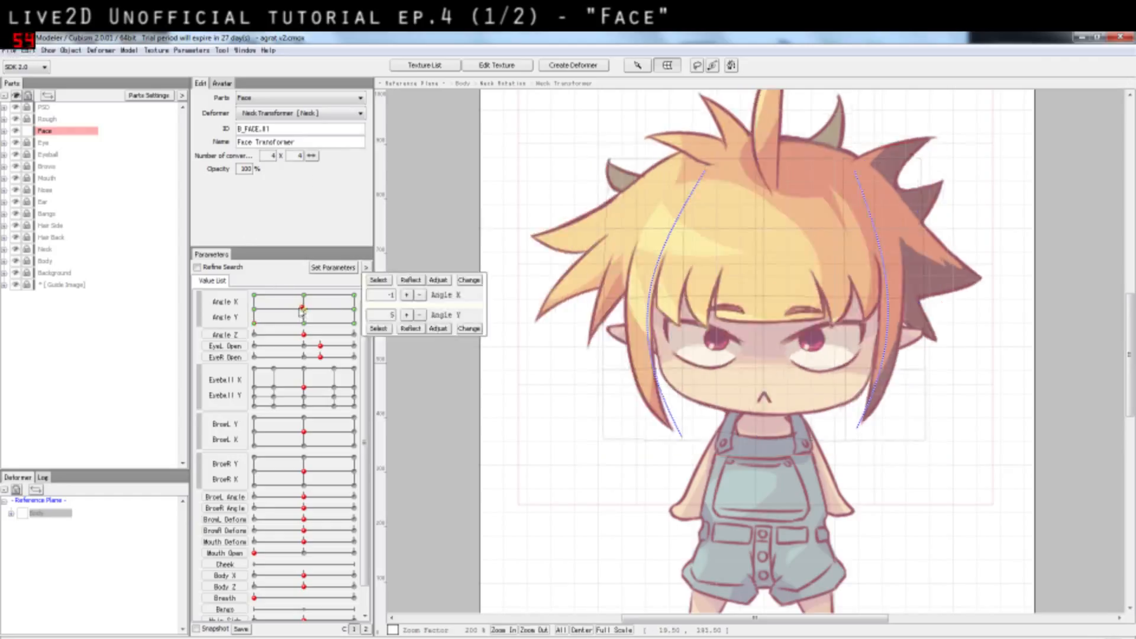
{"action": "left_click", "coordinate": [4, 131]}
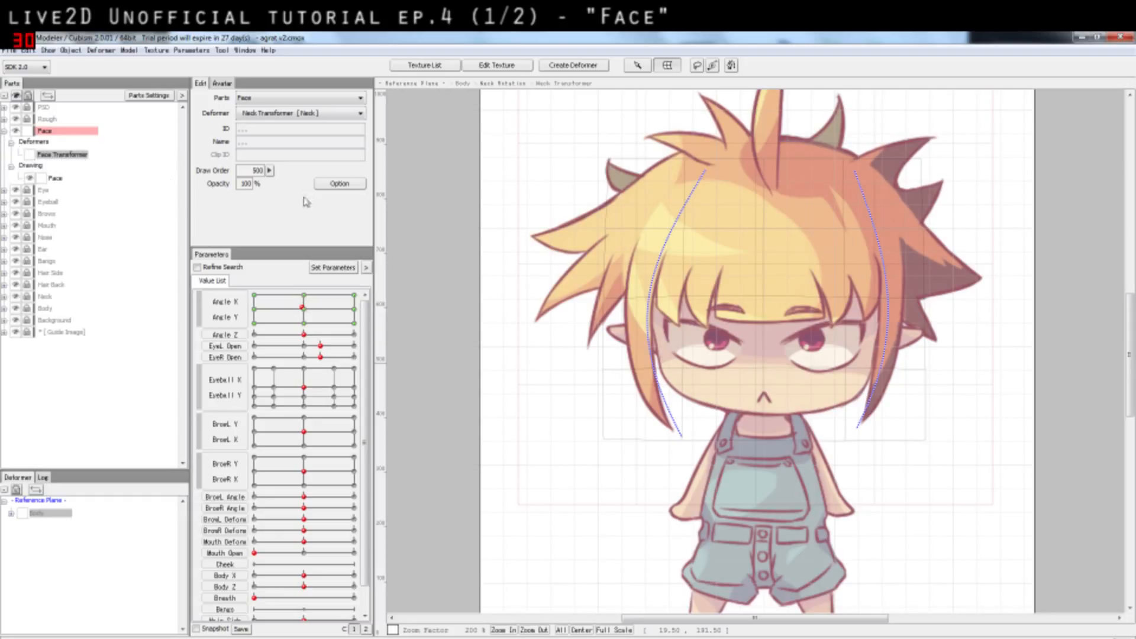
{"action": "mouse_move", "coordinate": [313, 304]}
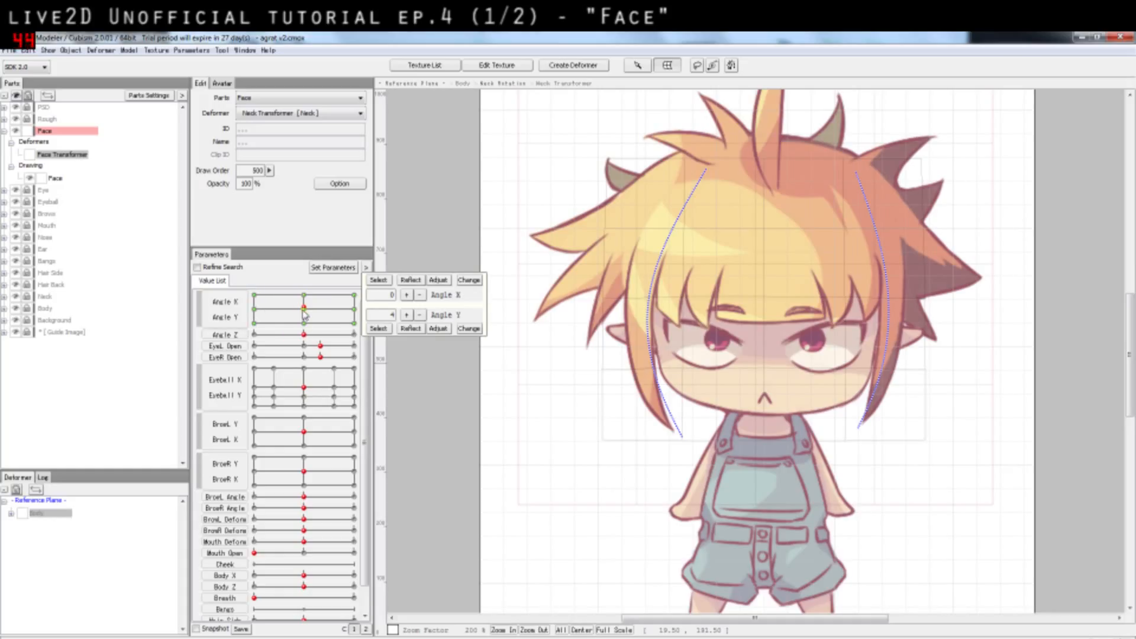
{"action": "mouse_move", "coordinate": [305, 316]}
{"action": "left_mouse_down"}
{"action": "mouse_move", "coordinate": [255, 320]}
{"action": "mouse_move", "coordinate": [327, 314]}
{"action": "mouse_move", "coordinate": [252, 316]}
{"action": "mouse_move", "coordinate": [354, 323]}
{"action": "mouse_move", "coordinate": [254, 323]}
{"action": "mouse_move", "coordinate": [317, 307]}
{"action": "left_mouse_up"}
Select the Face drawing and examine how its mesh follows small Angle X and Angle Y changes around neutral
{"action": "left_click", "coordinate": [54, 180]}
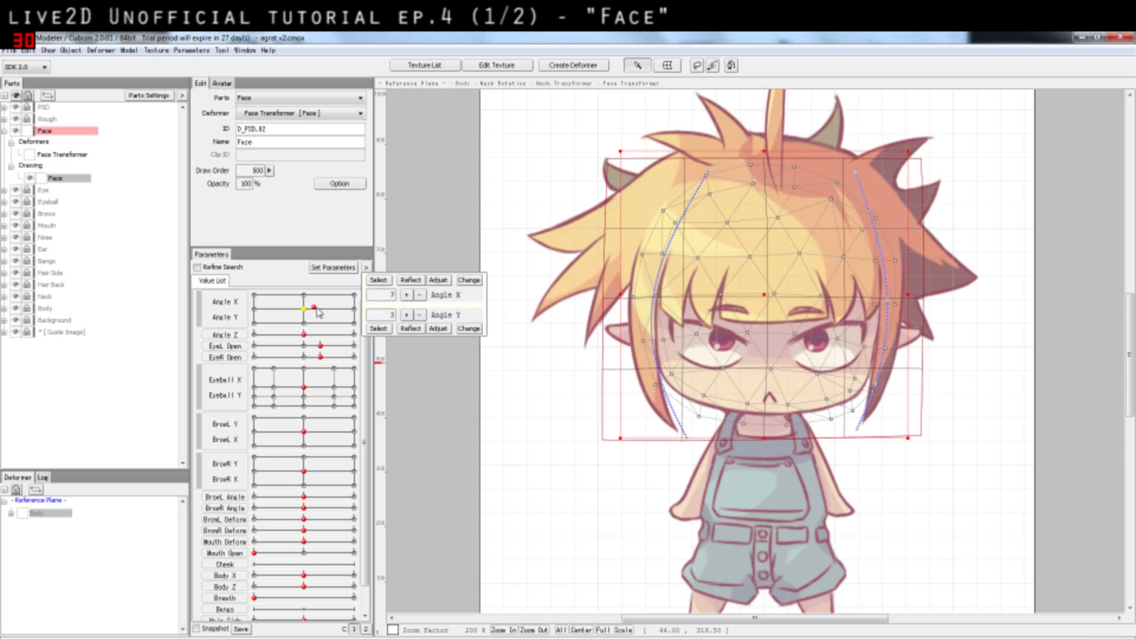
{"action": "left_click", "coordinate": [304, 310]}
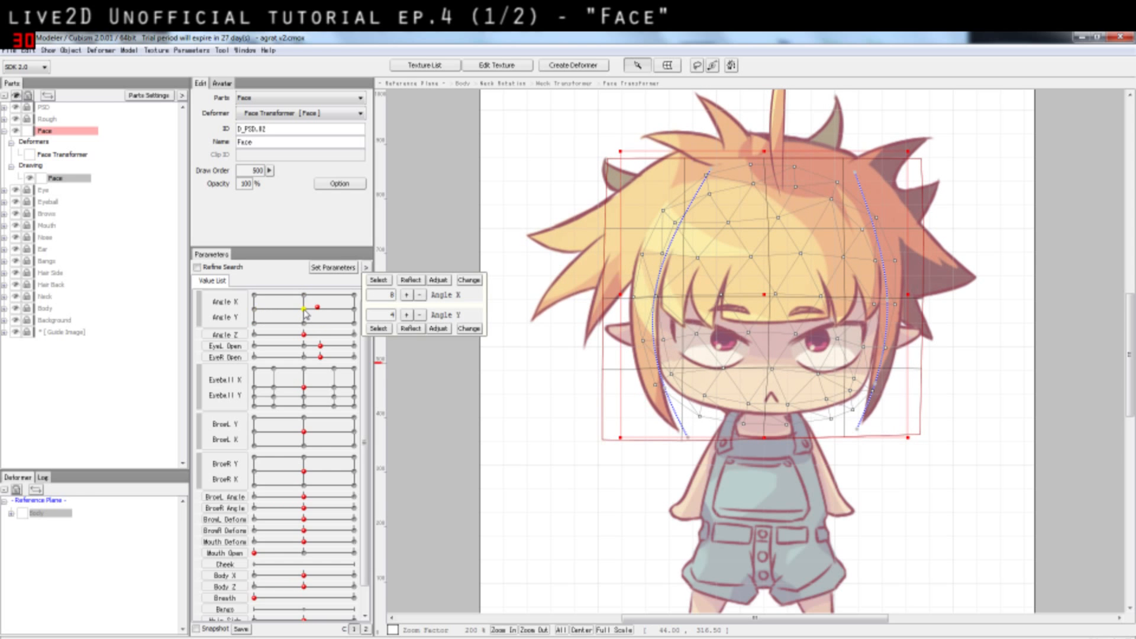
{"action": "mouse_move", "coordinate": [299, 296]}
{"action": "left_mouse_down"}
{"action": "mouse_move", "coordinate": [256, 308]}
{"action": "mouse_move", "coordinate": [305, 317]}
{"action": "mouse_move", "coordinate": [310, 303]}
{"action": "left_mouse_up"}
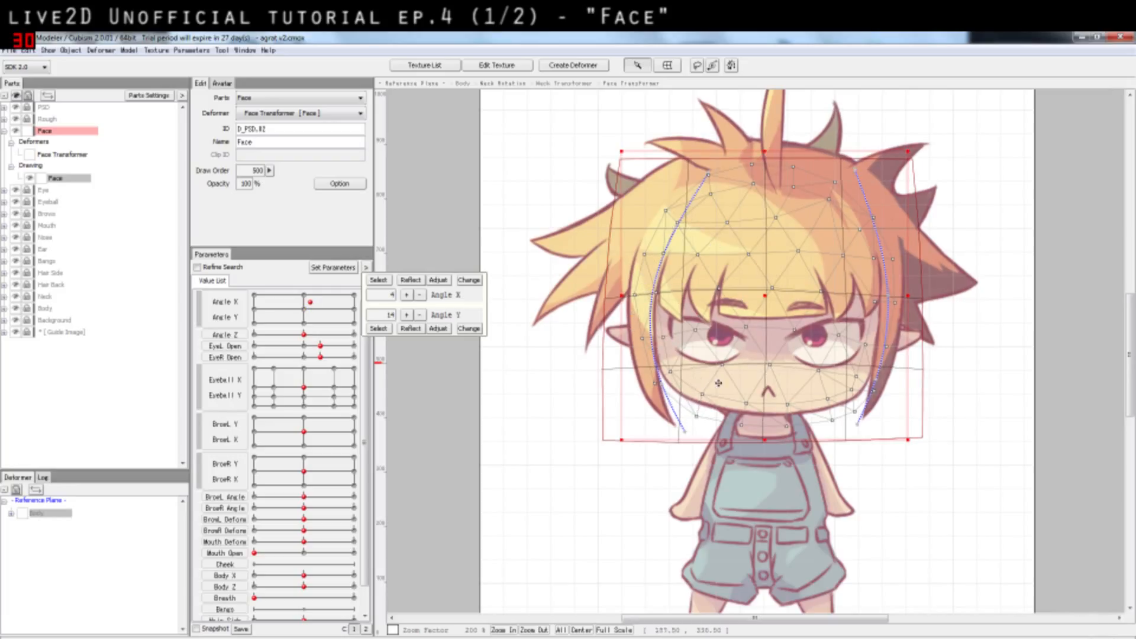
{"action": "mouse_move", "coordinate": [310, 303]}
{"action": "left_mouse_down"}
{"action": "mouse_move", "coordinate": [269, 317]}
{"action": "mouse_move", "coordinate": [331, 305]}
{"action": "mouse_move", "coordinate": [354, 331]}
{"action": "mouse_move", "coordinate": [258, 332]}
{"action": "mouse_move", "coordinate": [304, 309]}
{"action": "left_mouse_up"}
{"action": "left_click_drag", "start_coordinate": [366, 371], "coordinate": [353, 455]}
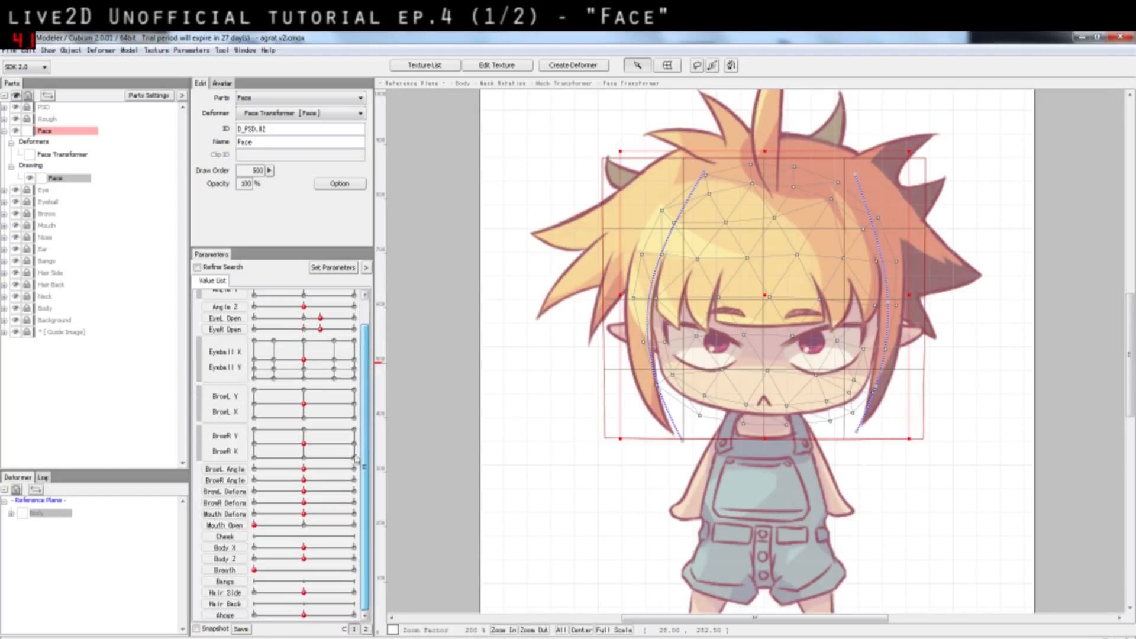
{"action": "scroll", "coordinate": [365, 448], "scroll_direction": "up", "scroll_amount": 1}
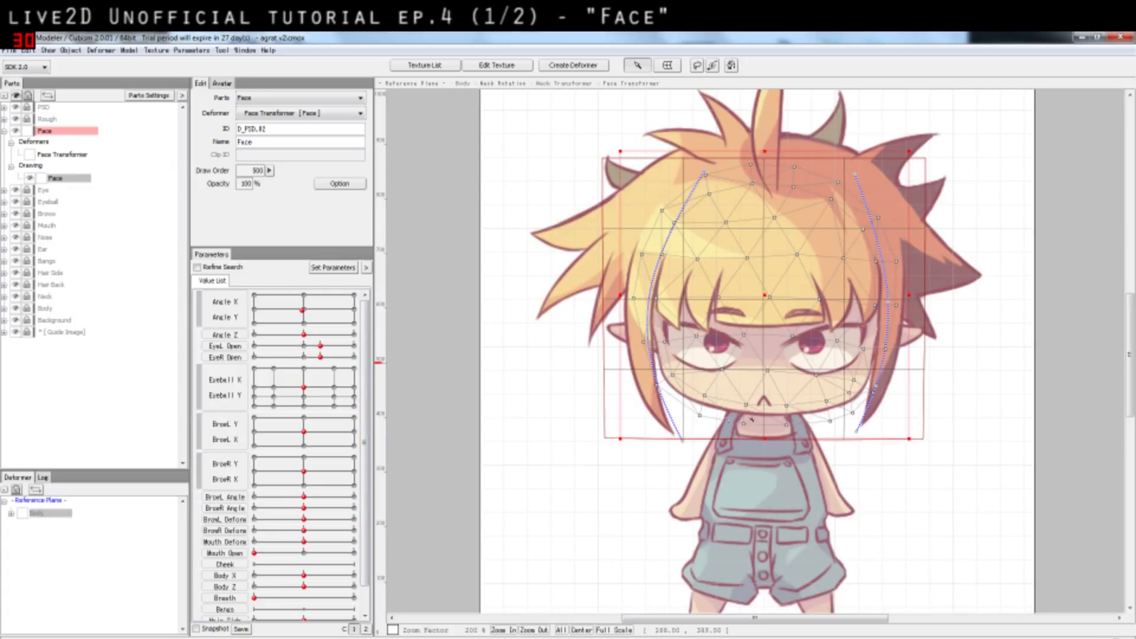
Select the Face Transformer and compare its shape at Angle X and Angle Y 0 with its shape at -30 for both
{"action": "left_click", "coordinate": [76, 155]}
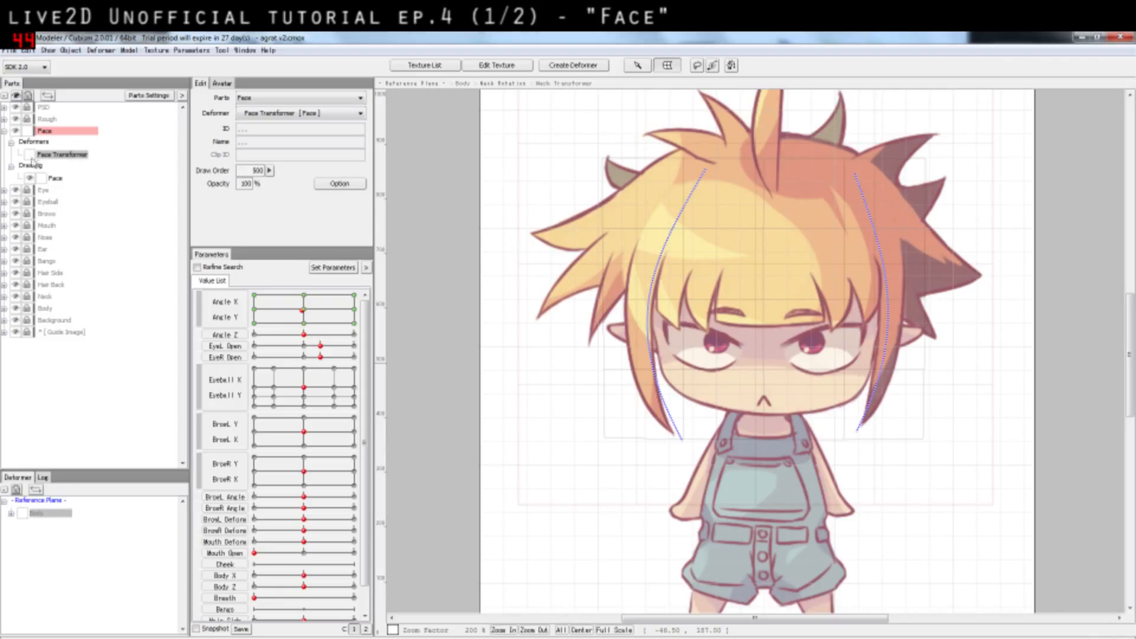
{"action": "left_click", "coordinate": [304, 313]}
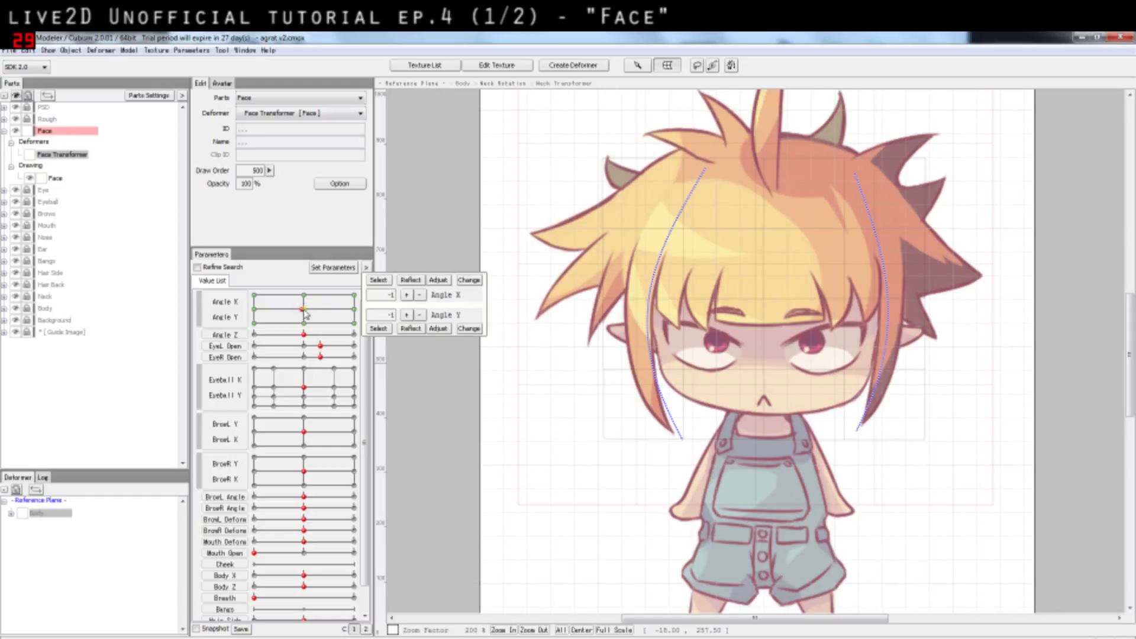
{"action": "left_click", "coordinate": [304, 312]}
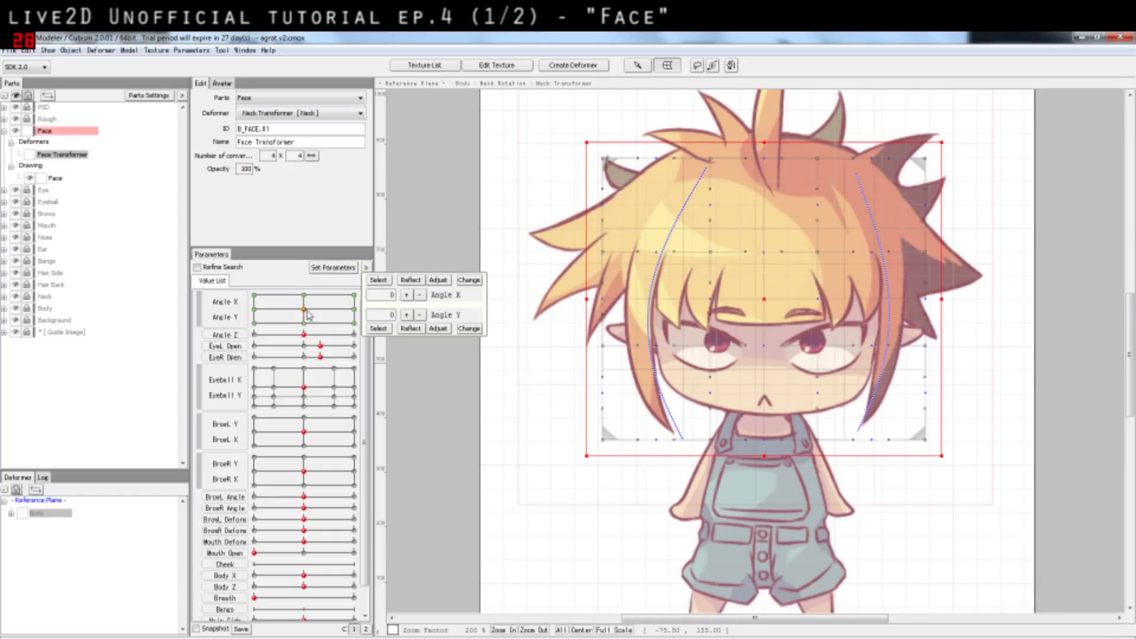
{"action": "left_click", "coordinate": [305, 321]}
{"action": "left_click", "coordinate": [304, 309]}
{"action": "left_click", "coordinate": [255, 324]}
{"action": "mouse_move", "coordinate": [256, 323]}
{"action": "left_mouse_down"}
{"action": "mouse_move", "coordinate": [255, 310]}
{"action": "mouse_move", "coordinate": [289, 329]}
{"action": "mouse_move", "coordinate": [255, 324]}
{"action": "left_mouse_up"}
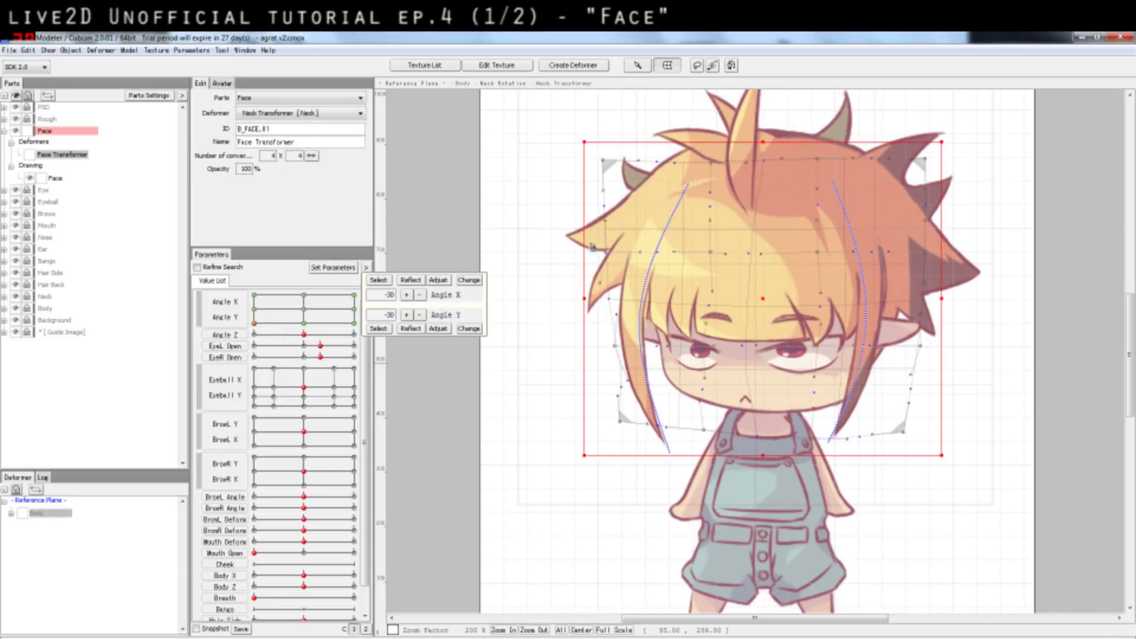
Deselect the Face Transformer, inspect the untitled texture in the texture editor, and close the editor without saving changes
{"action": "left_click", "coordinate": [39, 142]}
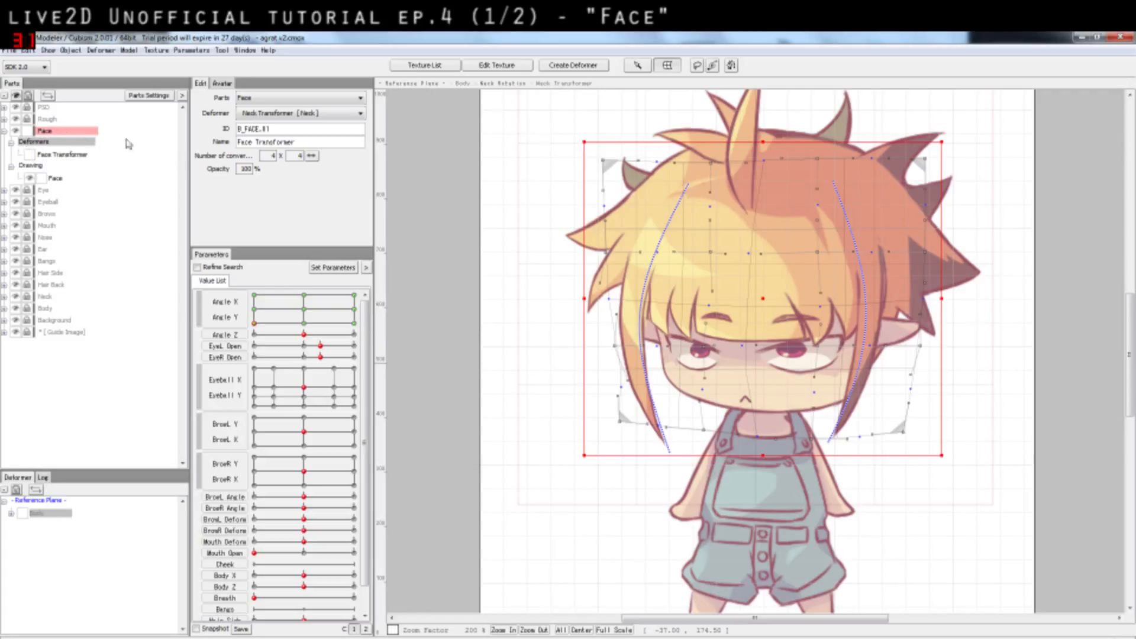
{"action": "left_click", "coordinate": [540, 173]}
{"action": "left_click", "coordinate": [482, 65]}
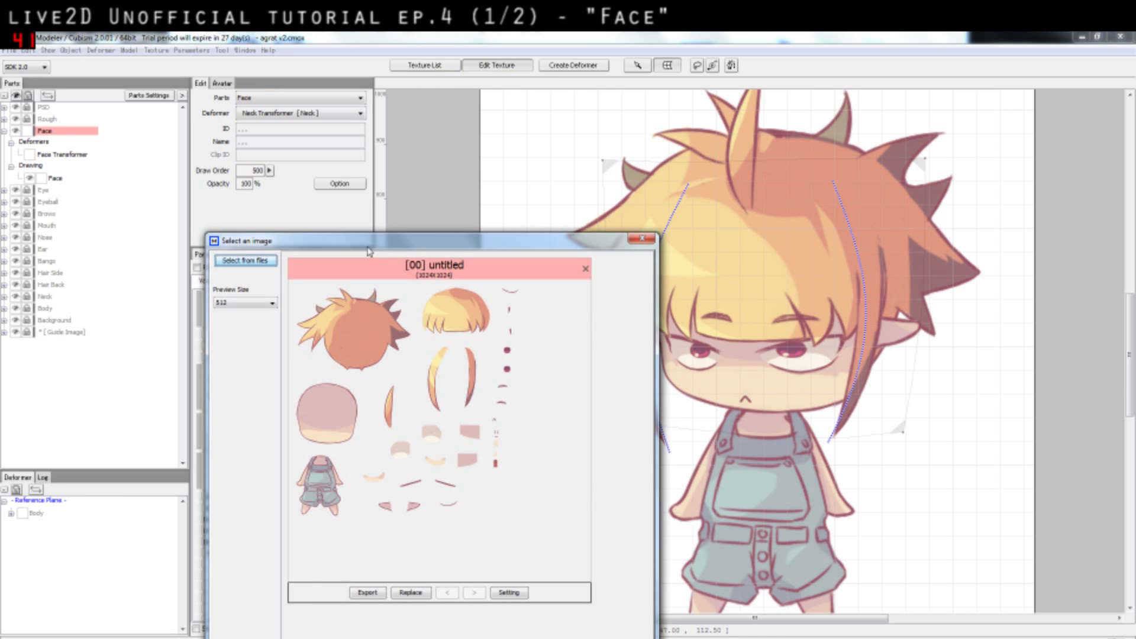
{"action": "double_click", "coordinate": [319, 388]}
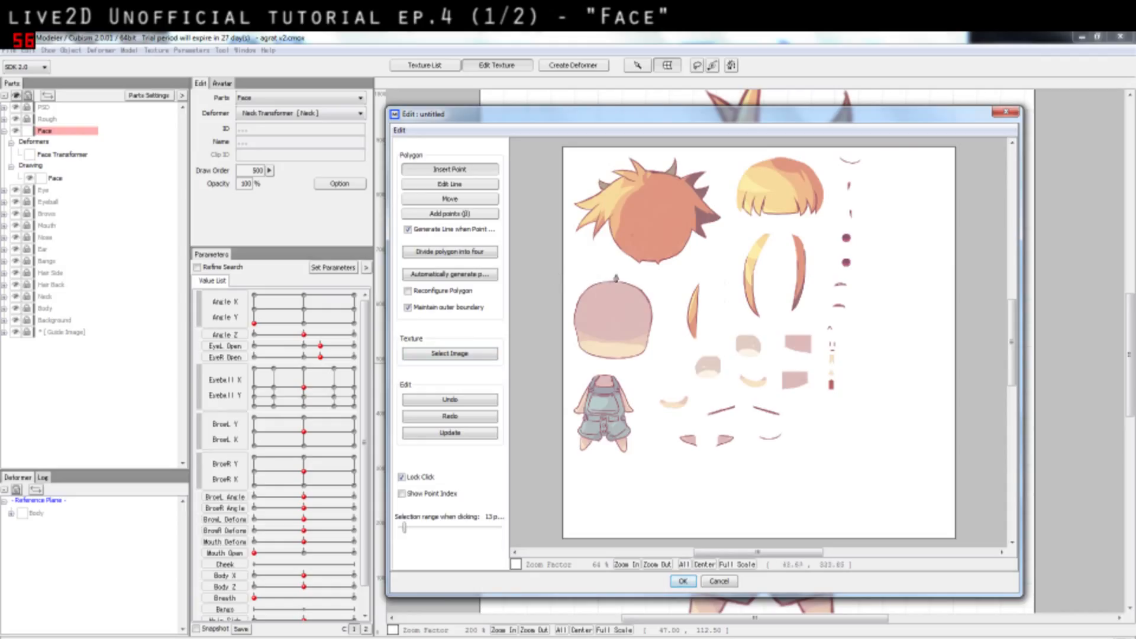
{"action": "left_click", "coordinate": [719, 583]}
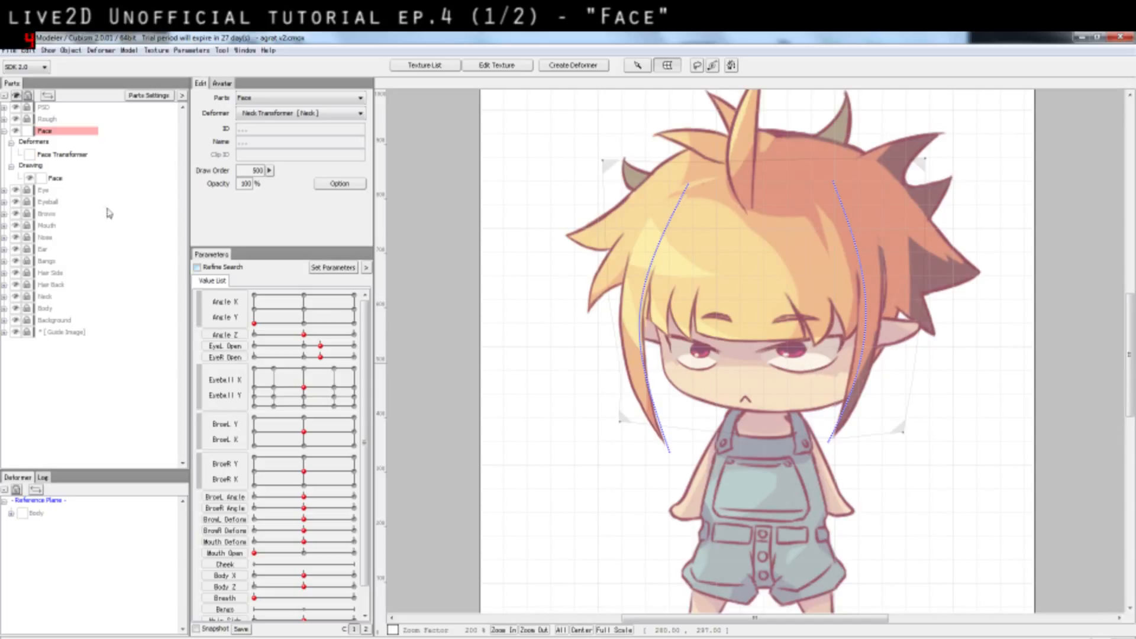
With Angle X and Angle Y at -30, pull the Face Transformer's lower-left corner point slightly outward and down
{"action": "left_click", "coordinate": [54, 143]}
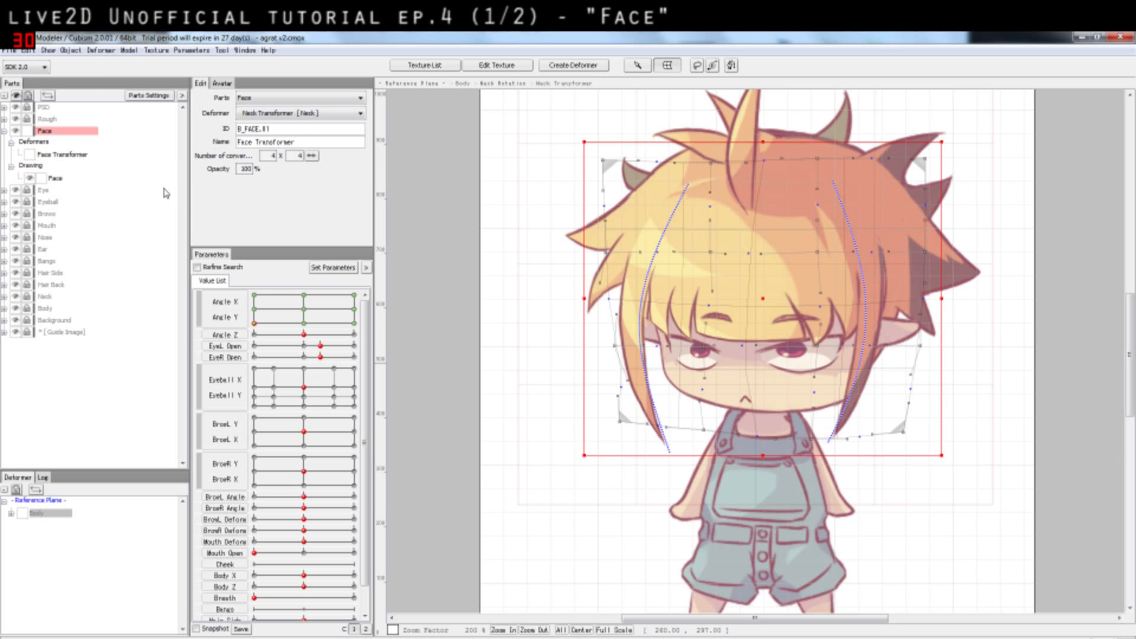
{"action": "left_click_drag", "start_coordinate": [308, 317], "coordinate": [249, 332]}
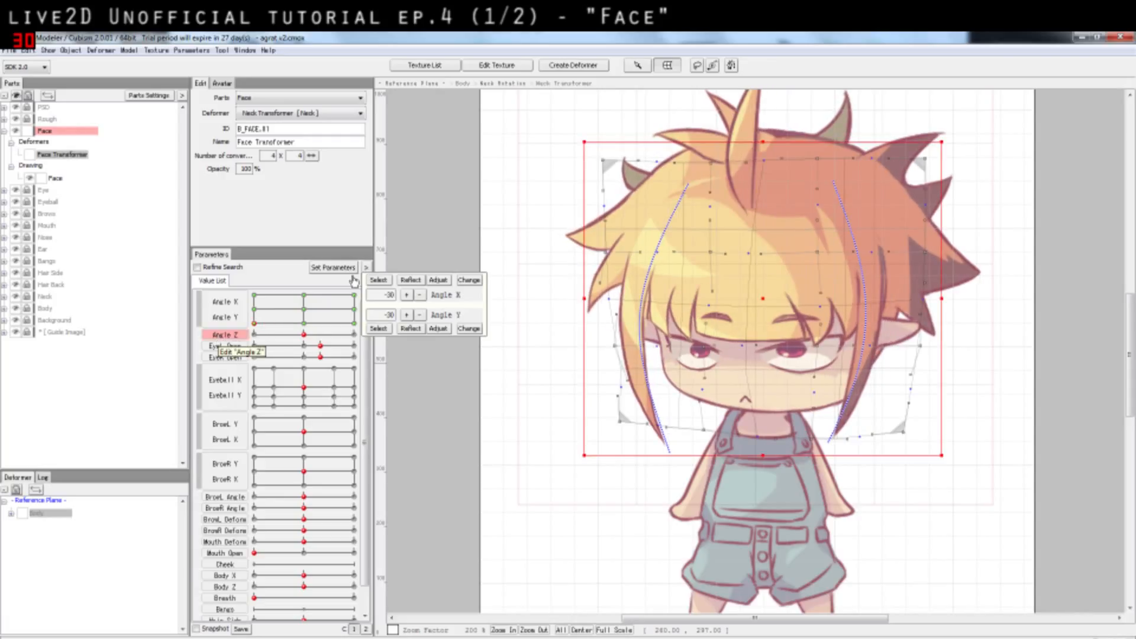
{"action": "left_click", "coordinate": [55, 179]}
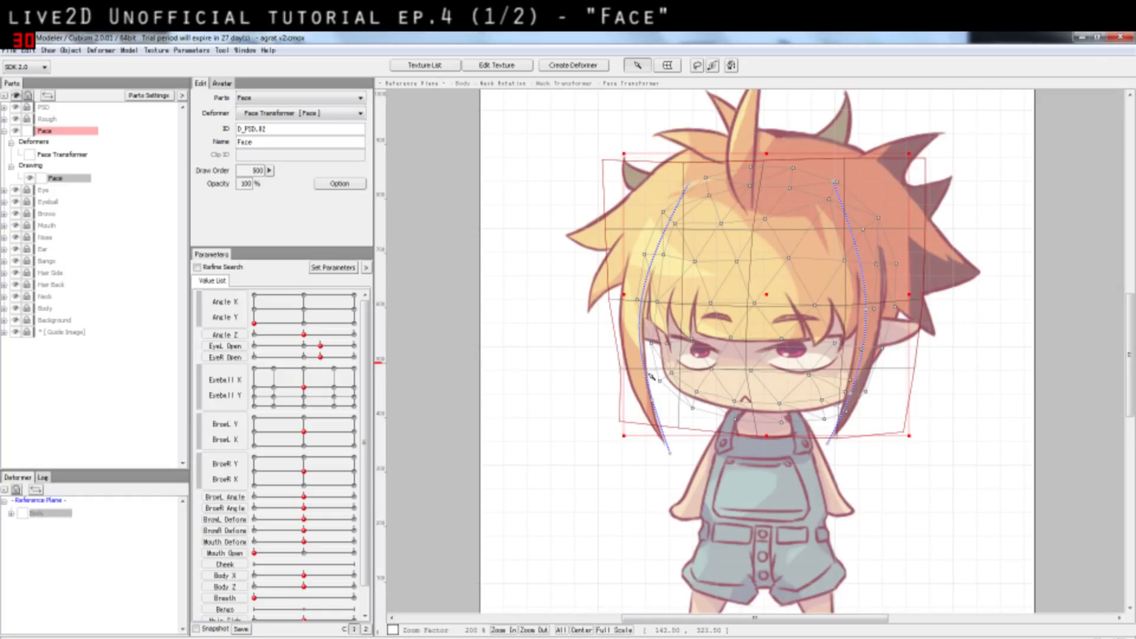
{"action": "left_click", "coordinate": [72, 154]}
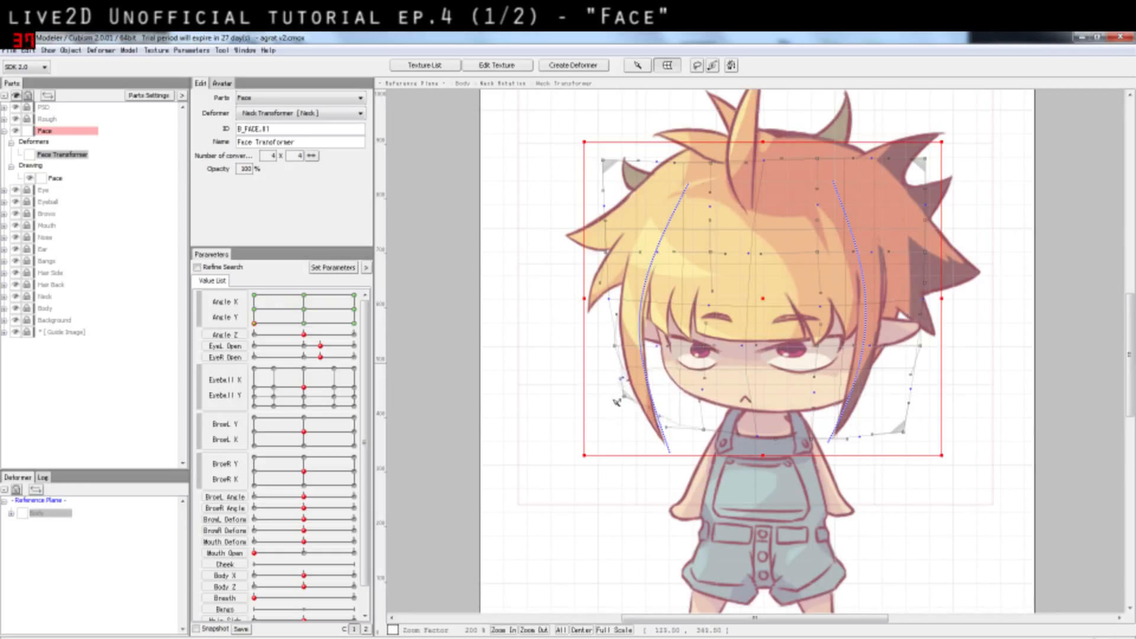
{"action": "left_click_drag", "start_coordinate": [621, 421], "coordinate": [610, 428]}
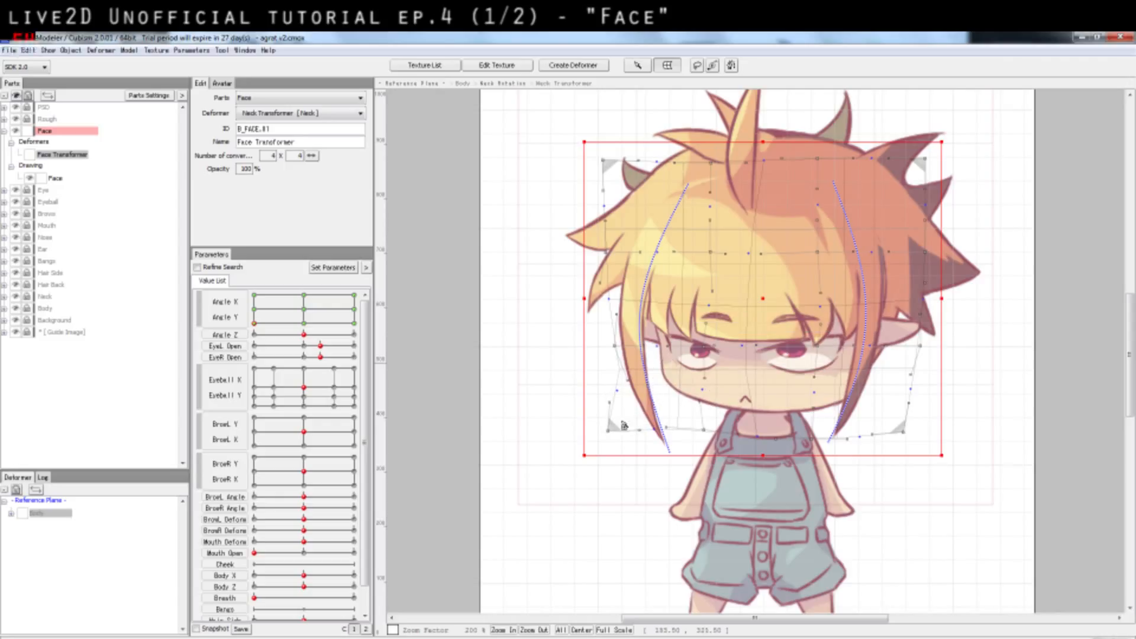
Check how the Face drawing's mesh and the Face Transformer sit at Angle X and Angle Y -30
{"action": "left_click", "coordinate": [54, 179]}
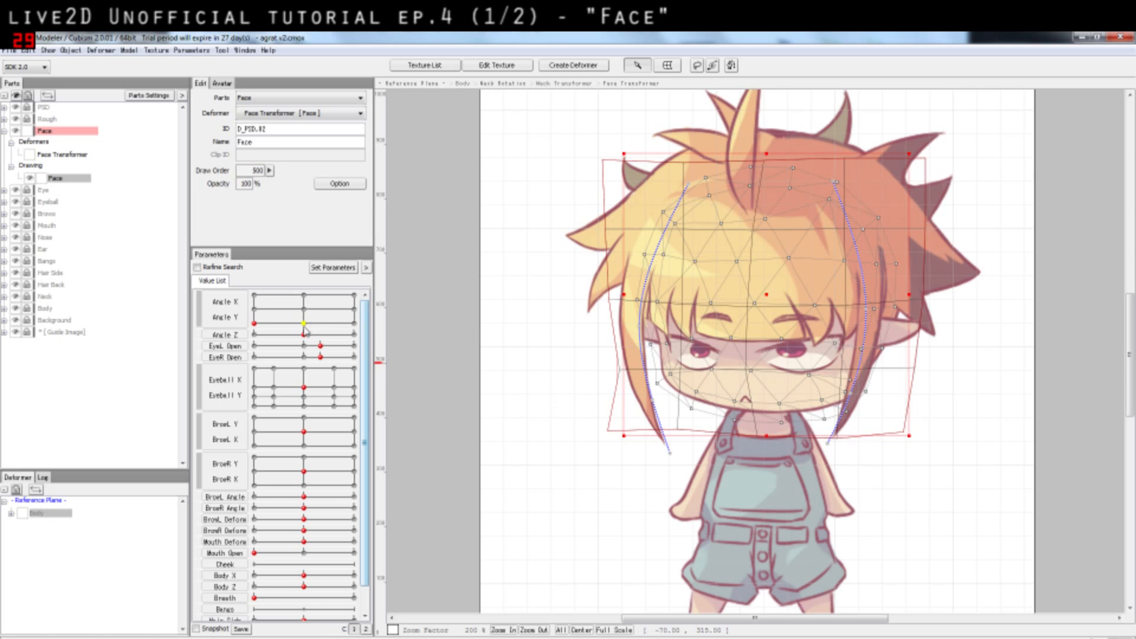
{"action": "left_click_drag", "start_coordinate": [307, 325], "coordinate": [255, 325]}
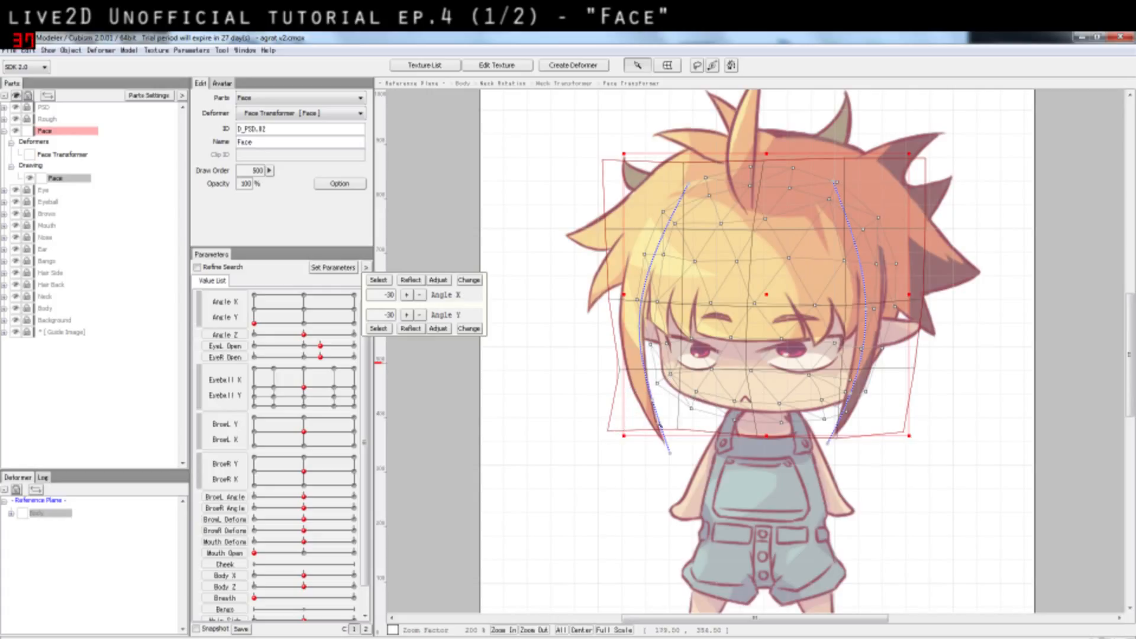
{"action": "left_click", "coordinate": [618, 429]}
{"action": "left_click_drag", "start_coordinate": [284, 296], "coordinate": [217, 355]}
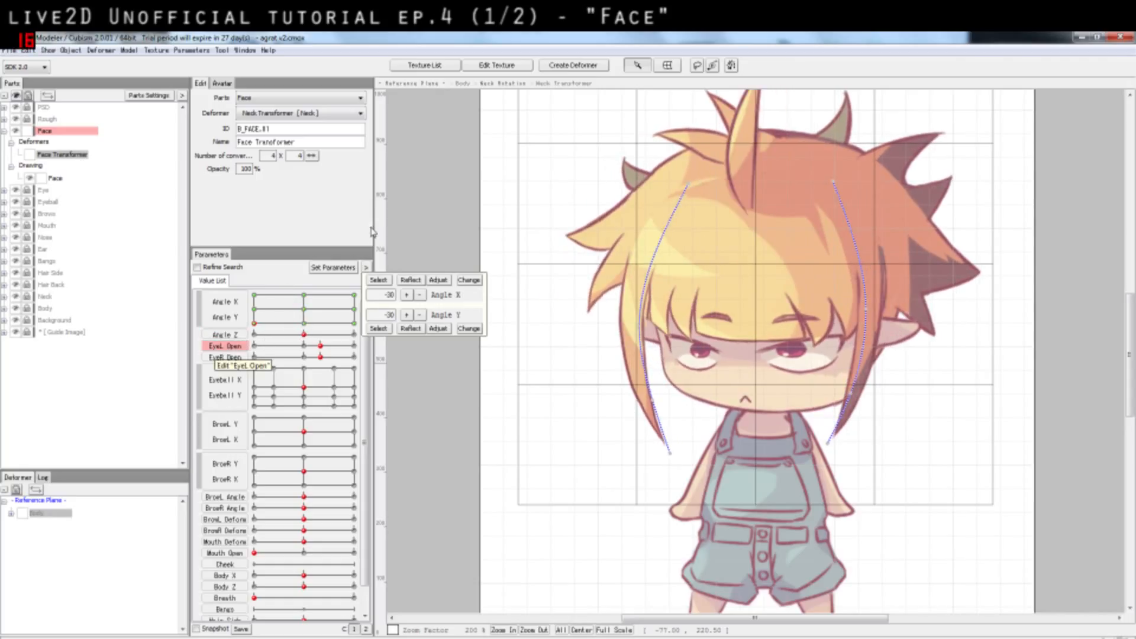
{"action": "left_click", "coordinate": [55, 178]}
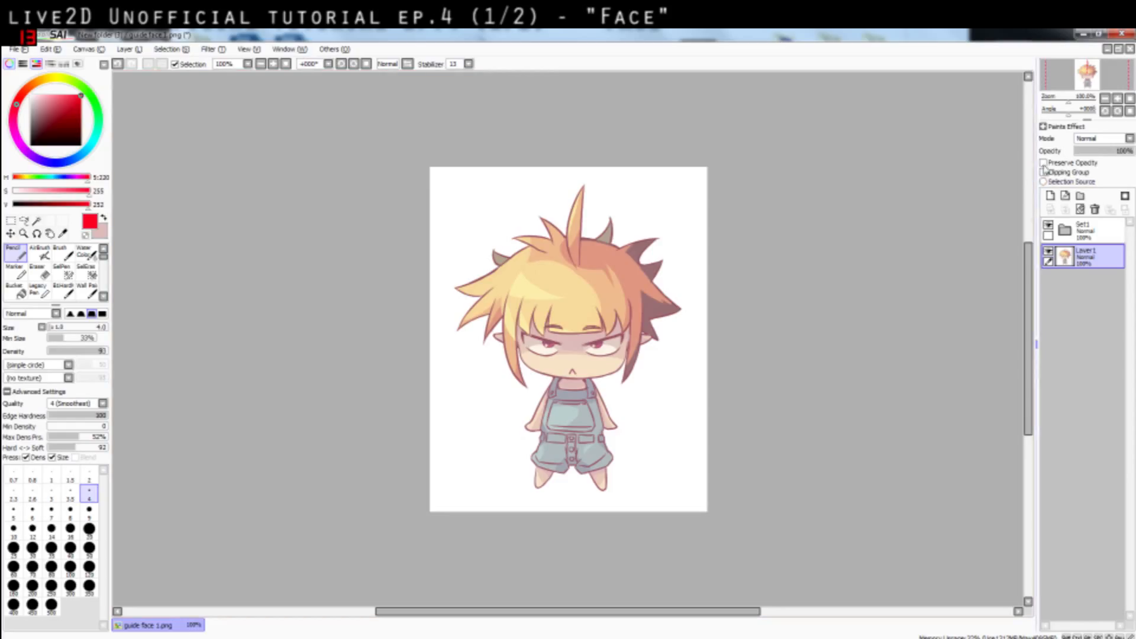
Switch to PaintTool SAI, lower the character layer's opacity to 53%, and add a new layer above it
{"action": "mouse_move", "coordinate": [1104, 152]}
{"action": "left_mouse_down"}
{"action": "mouse_move", "coordinate": [1092, 153]}
{"action": "mouse_move", "coordinate": [1104, 152]}
{"action": "left_mouse_up"}
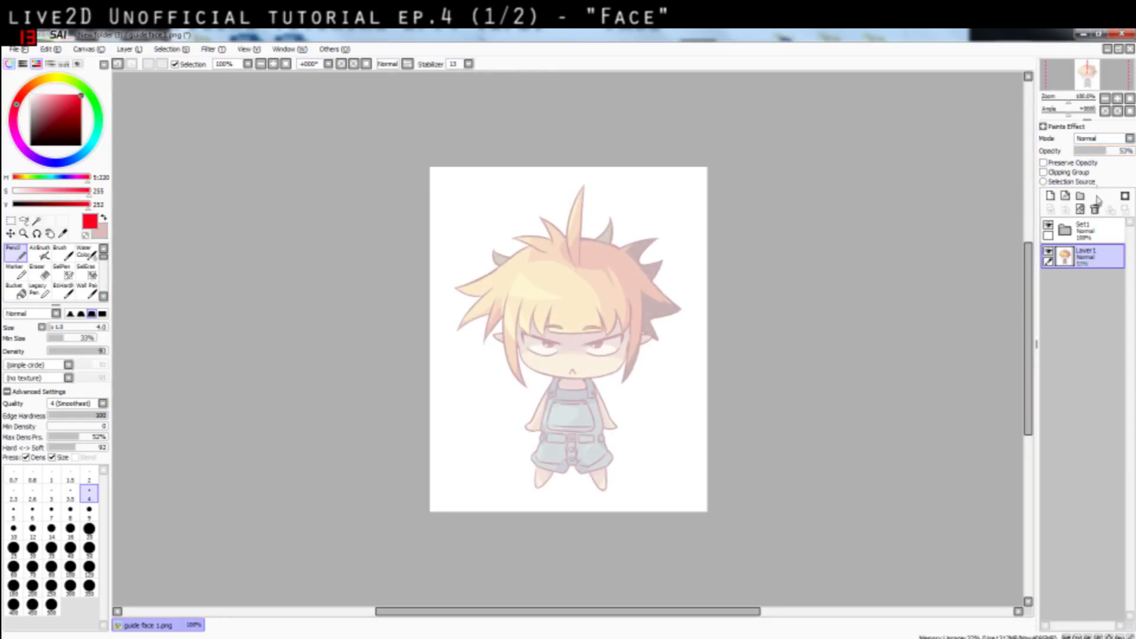
{"action": "left_click", "coordinate": [1051, 195]}
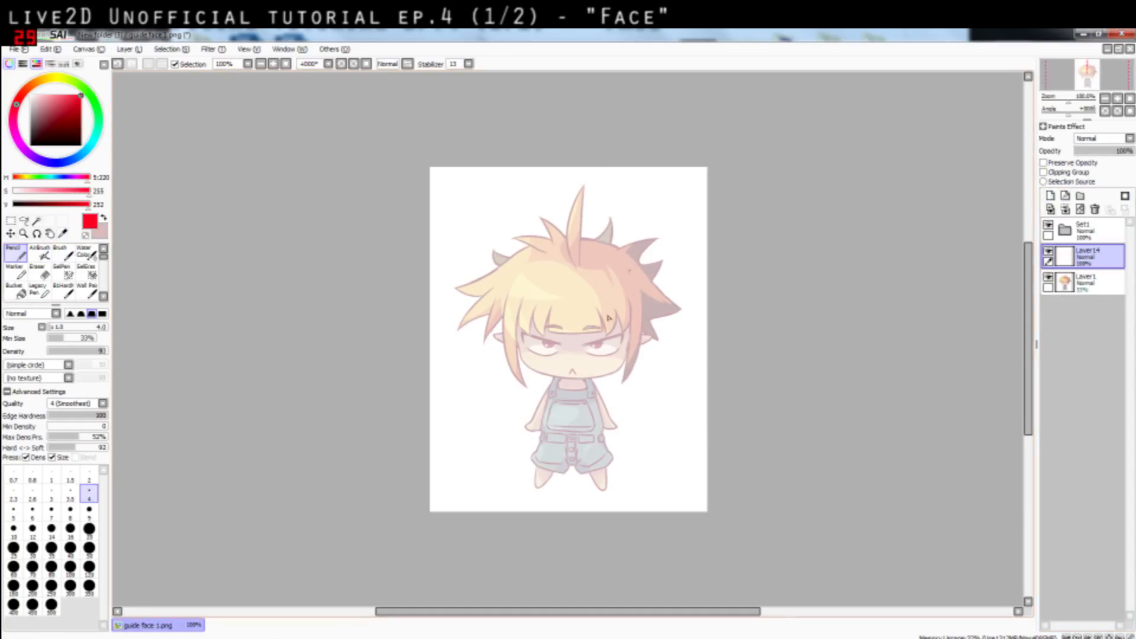
Draw a thin red horizontal guideline across the character's eyes on the new layer, retrying the stroke until it is level
{"action": "left_click_drag", "start_coordinate": [513, 346], "coordinate": [618, 345]}
{"action": "key", "text": "ctrl+z"}
{"action": "left_click_drag", "start_coordinate": [512, 345], "coordinate": [617, 344]}
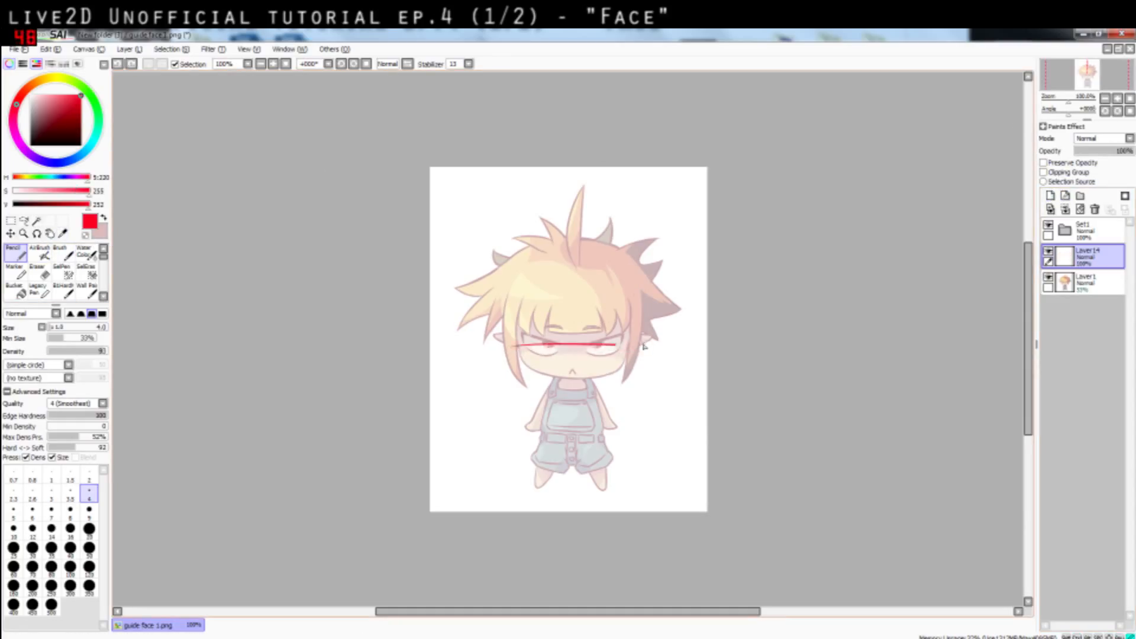
{"action": "key", "text": "ctrl+z"}
{"action": "left_click_drag", "start_coordinate": [505, 345], "coordinate": [618, 344]}
{"action": "key", "text": "ctrl+z"}
{"action": "left_click_drag", "start_coordinate": [509, 345], "coordinate": [641, 344]}
{"action": "key", "text": "ctrl+z"}
{"action": "left_click_drag", "start_coordinate": [513, 344], "coordinate": [632, 345]}
{"action": "key", "text": "ctrl+z"}
{"action": "left_click_drag", "start_coordinate": [514, 344], "coordinate": [626, 344]}
{"action": "key", "text": "ctrl+z"}
{"action": "left_click_drag", "start_coordinate": [513, 343], "coordinate": [630, 345]}
{"action": "key", "text": "ctrl+z"}
{"action": "key", "text": "ctrl+z"}
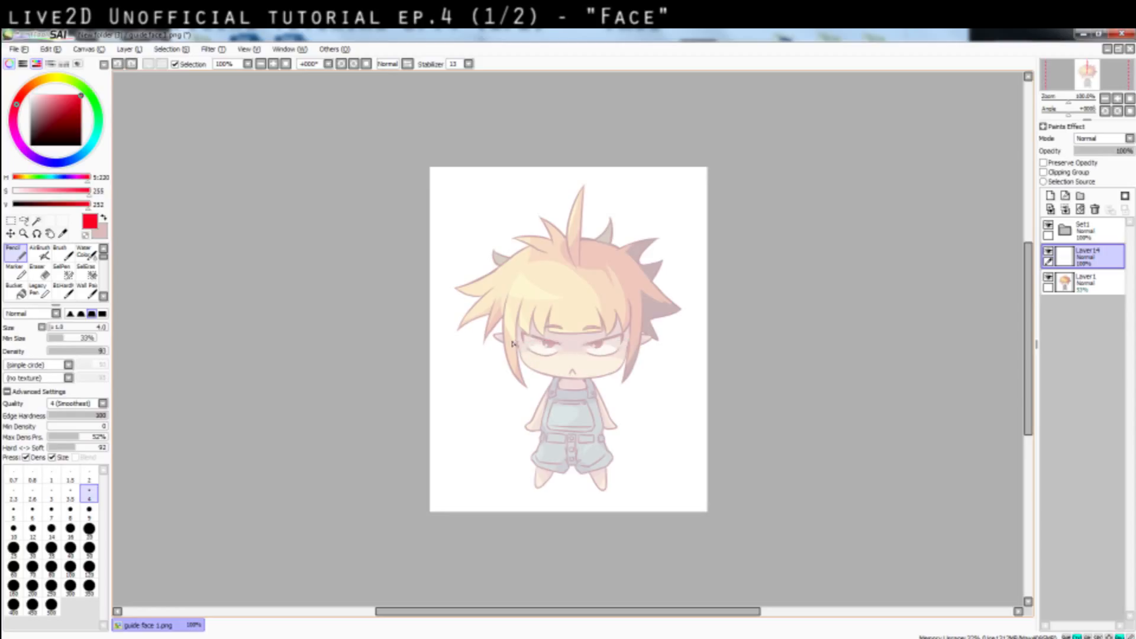
{"action": "left_click_drag", "start_coordinate": [513, 343], "coordinate": [620, 343]}
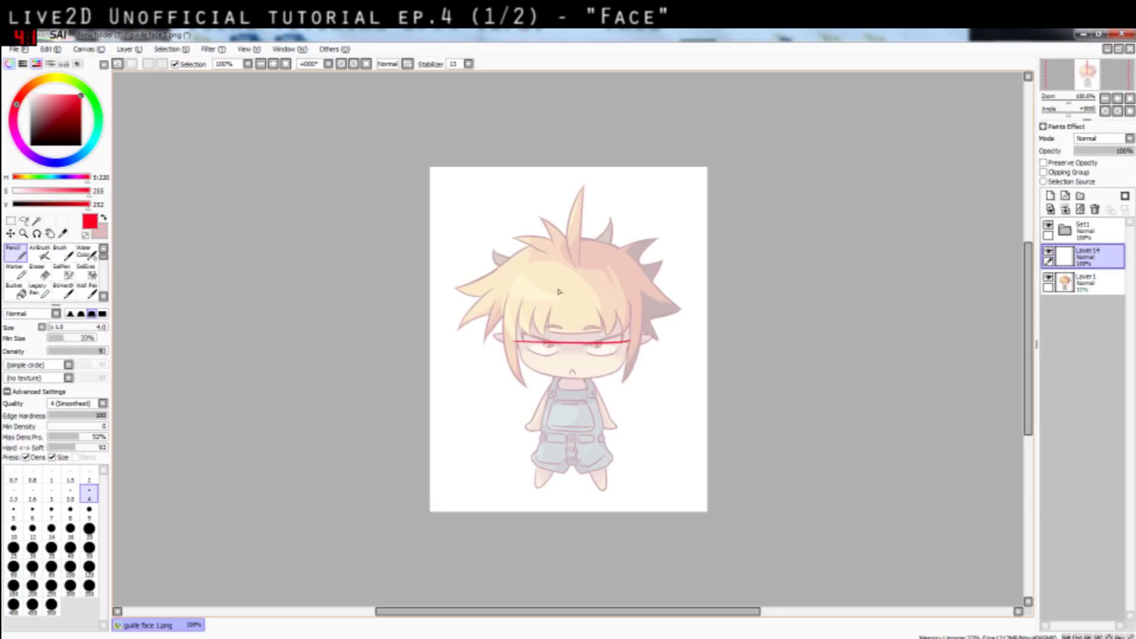
Draw a red vertical centre line from the forehead down to the chin, retrying the stroke until it is straight
{"action": "left_click_drag", "start_coordinate": [571, 255], "coordinate": [570, 374]}
{"action": "key", "text": "ctrl+z"}
{"action": "left_click_drag", "start_coordinate": [575, 264], "coordinate": [572, 379]}
{"action": "key", "text": "ctrl+z"}
{"action": "key", "text": "ctrl+z"}
{"action": "left_click_drag", "start_coordinate": [578, 264], "coordinate": [574, 372]}
{"action": "key", "text": "ctrl+z"}
{"action": "left_click_drag", "start_coordinate": [575, 272], "coordinate": [571, 375]}
{"action": "key", "text": "ctrl+z"}
{"action": "left_click_drag", "start_coordinate": [576, 280], "coordinate": [571, 376]}
{"action": "key", "text": "ctrl+z"}
{"action": "left_click_drag", "start_coordinate": [574, 281], "coordinate": [574, 380]}
{"action": "key", "text": "ctrl+z"}
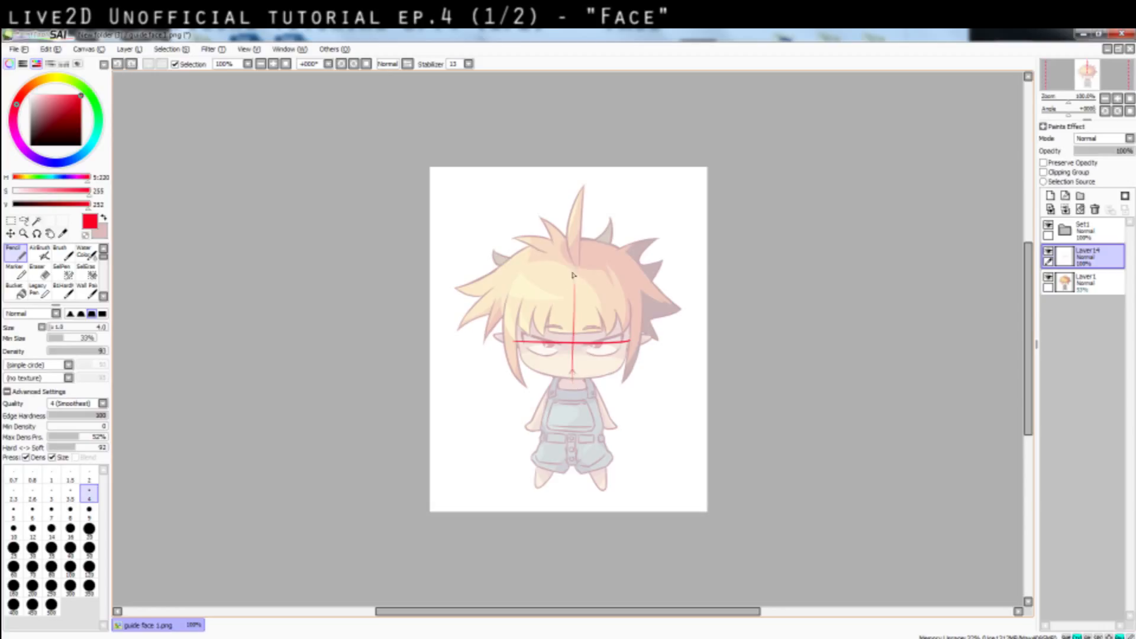
{"action": "left_click_drag", "start_coordinate": [574, 275], "coordinate": [573, 377]}
Trace both sides of the character's jaw and the chin in red
{"action": "mouse_move", "coordinate": [515, 327]}
{"action": "left_mouse_down"}
{"action": "mouse_move", "coordinate": [533, 372]}
{"action": "mouse_move", "coordinate": [567, 379]}
{"action": "left_mouse_up"}
{"action": "key", "text": "ctrl+z"}
{"action": "key", "text": "ctrl+z"}
{"action": "key", "text": "ctrl+z"}
{"action": "left_click", "coordinate": [247, 64]}
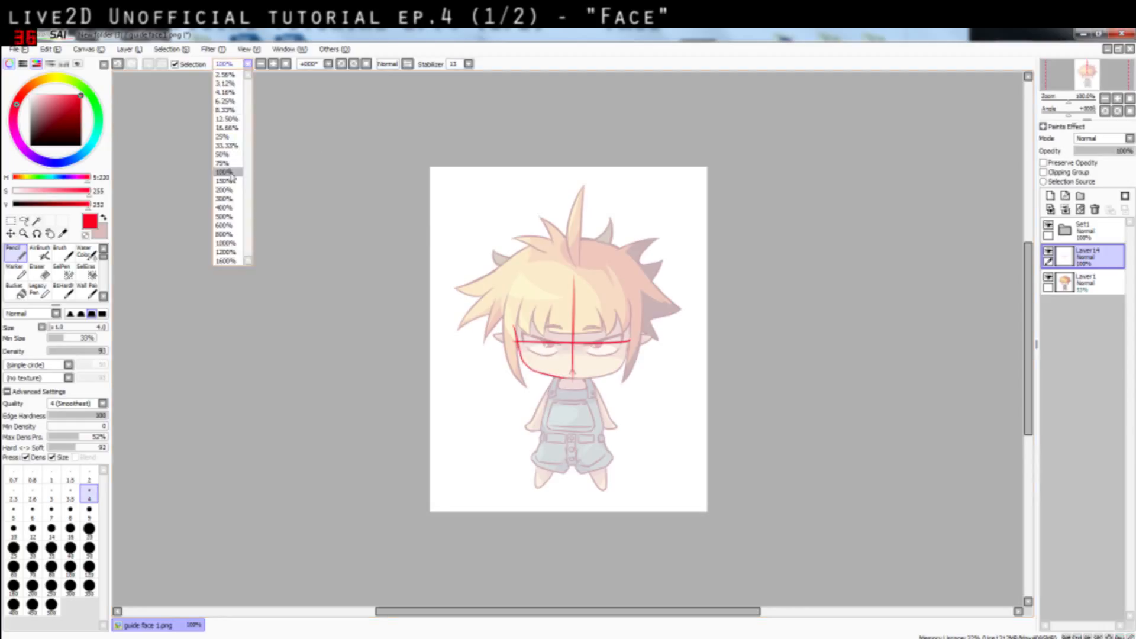
{"action": "left_click", "coordinate": [228, 180]}
{"action": "mouse_move", "coordinate": [548, 397]}
{"action": "left_mouse_down"}
{"action": "mouse_move", "coordinate": [643, 388]}
{"action": "mouse_move", "coordinate": [655, 375]}
{"action": "mouse_move", "coordinate": [664, 286]}
{"action": "mouse_move", "coordinate": [657, 330]}
{"action": "left_mouse_up"}
{"action": "key", "text": "ctrl+z"}
{"action": "key", "text": "ctrl+z"}
{"action": "key", "text": "ctrl+z"}
{"action": "key", "text": "ctrl+z"}
{"action": "key", "text": "ctrl+z"}
{"action": "key", "text": "ctrl+z"}
{"action": "key", "text": "ctrl+z"}
{"action": "key", "text": "ctrl+z"}
{"action": "key", "text": "ctrl+z"}
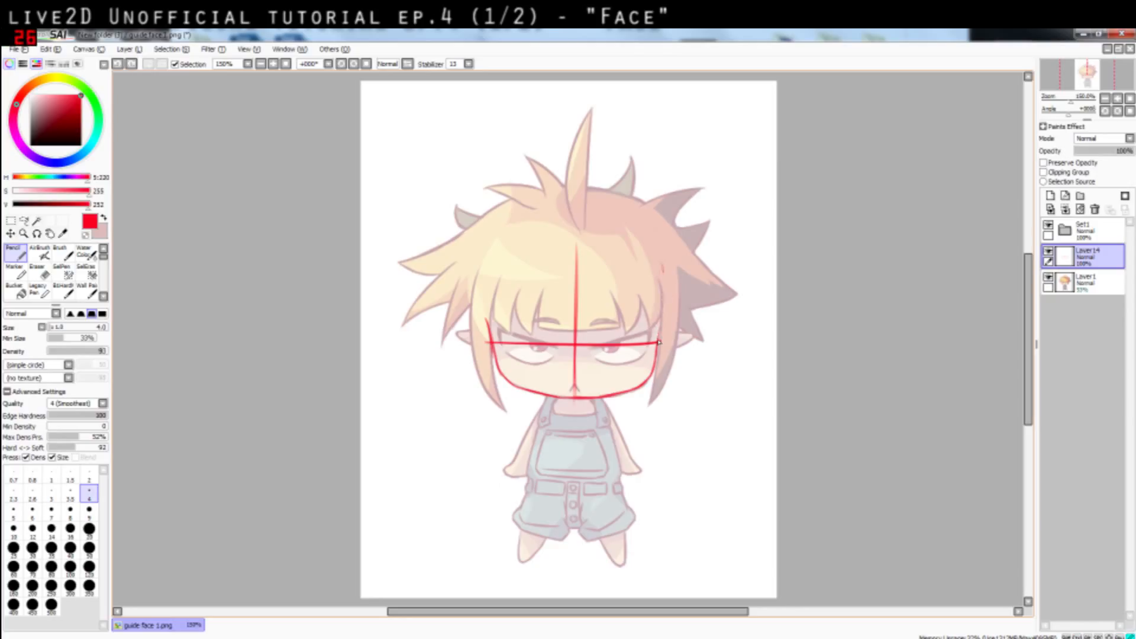
Extend the face outline upward along both sides of the head, redrawing the left stroke until it joins the jaw
{"action": "left_click_drag", "start_coordinate": [662, 266], "coordinate": [660, 333]}
{"action": "left_click_drag", "start_coordinate": [496, 245], "coordinate": [488, 314]}
{"action": "key", "text": "ctrl+z"}
{"action": "left_click_drag", "start_coordinate": [491, 246], "coordinate": [487, 322]}
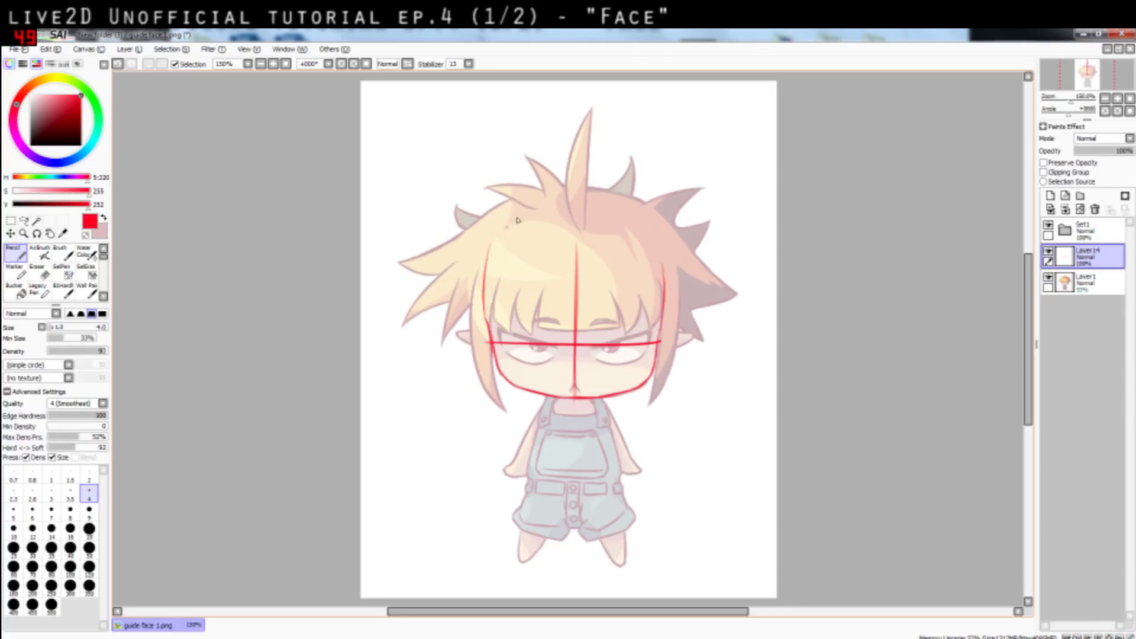
{"action": "key", "text": "ctrl+z"}
{"action": "key", "text": "ctrl+z"}
{"action": "left_click_drag", "start_coordinate": [492, 261], "coordinate": [488, 326]}
{"action": "key", "text": "ctrl+z"}
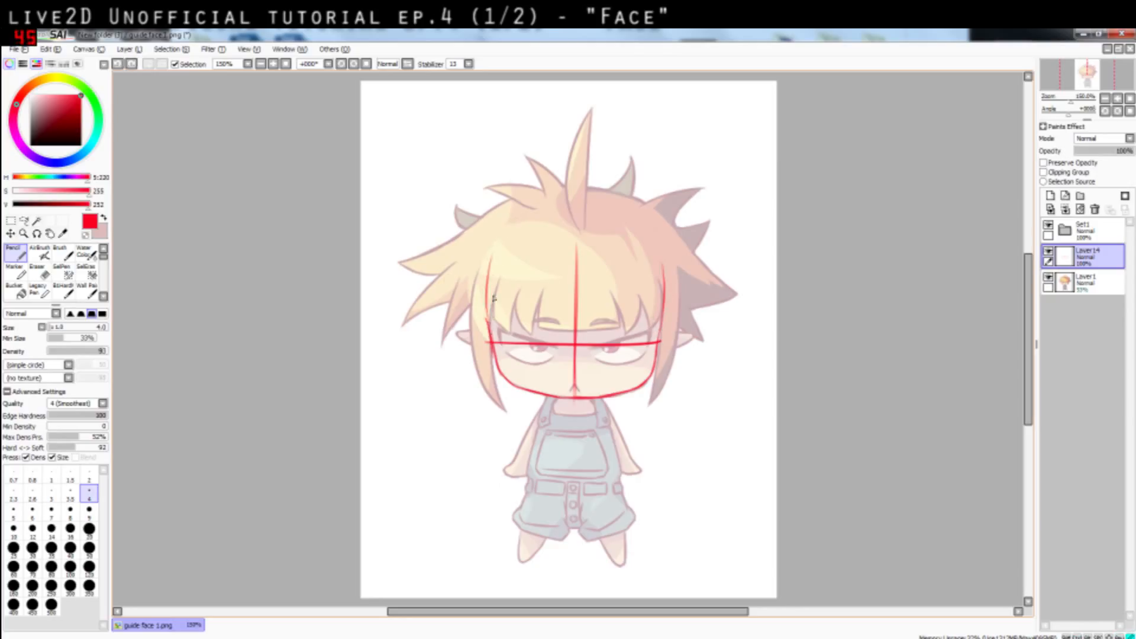
Outline the top of the skull in red with curves that meet the side lines
{"action": "mouse_move", "coordinate": [523, 222]}
{"action": "left_mouse_down"}
{"action": "mouse_move", "coordinate": [494, 272]}
{"action": "mouse_move", "coordinate": [524, 223]}
{"action": "mouse_move", "coordinate": [493, 251]}
{"action": "mouse_move", "coordinate": [495, 270]}
{"action": "mouse_move", "coordinate": [554, 211]}
{"action": "mouse_move", "coordinate": [582, 211]}
{"action": "mouse_move", "coordinate": [548, 209]}
{"action": "mouse_move", "coordinate": [638, 214]}
{"action": "mouse_move", "coordinate": [625, 218]}
{"action": "mouse_move", "coordinate": [664, 272]}
{"action": "left_mouse_up"}
{"action": "key", "text": "ctrl+z"}
{"action": "key", "text": "ctrl+z"}
{"action": "key", "text": "ctrl+z"}
{"action": "key", "text": "ctrl+z"}
{"action": "left_click_drag", "start_coordinate": [637, 219], "coordinate": [663, 264]}
{"action": "key", "text": "ctrl+z"}
{"action": "key", "text": "ctrl+z"}
{"action": "key", "text": "ctrl+z"}
Trace the upper lids, irises and lower lids of both eyes in red
{"action": "mouse_move", "coordinate": [501, 329]}
{"action": "left_mouse_down"}
{"action": "mouse_move", "coordinate": [552, 348]}
{"action": "mouse_move", "coordinate": [502, 345]}
{"action": "mouse_move", "coordinate": [545, 349]}
{"action": "mouse_move", "coordinate": [530, 364]}
{"action": "mouse_move", "coordinate": [652, 335]}
{"action": "mouse_move", "coordinate": [610, 362]}
{"action": "mouse_move", "coordinate": [644, 358]}
{"action": "left_mouse_up"}
{"action": "key", "text": "ctrl+z"}
{"action": "key", "text": "ctrl+z"}
{"action": "key", "text": "ctrl+z"}
{"action": "key", "text": "ctrl+z"}
{"action": "key", "text": "ctrl+z"}
{"action": "key", "text": "ctrl+z"}
{"action": "key", "text": "ctrl+z"}
{"action": "key", "text": "ctrl+z"}
{"action": "key", "text": "ctrl+z"}
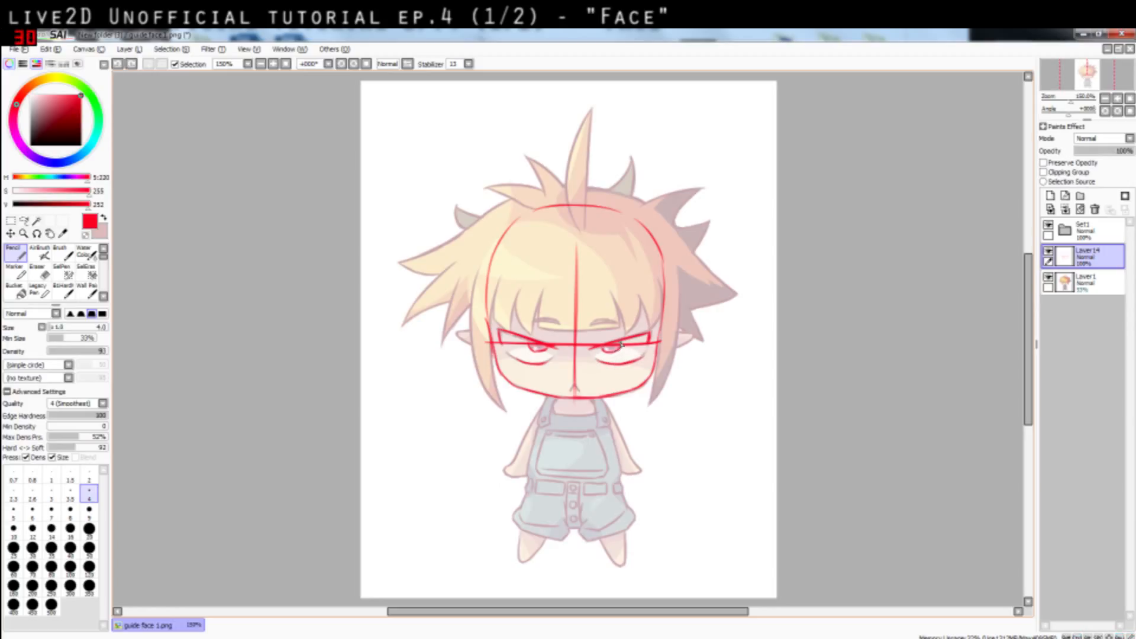
Add a layer between the character and the red guidelines and cover the head and hair with white using the Brush
{"action": "left_click", "coordinate": [1091, 283]}
{"action": "left_click", "coordinate": [1050, 196]}
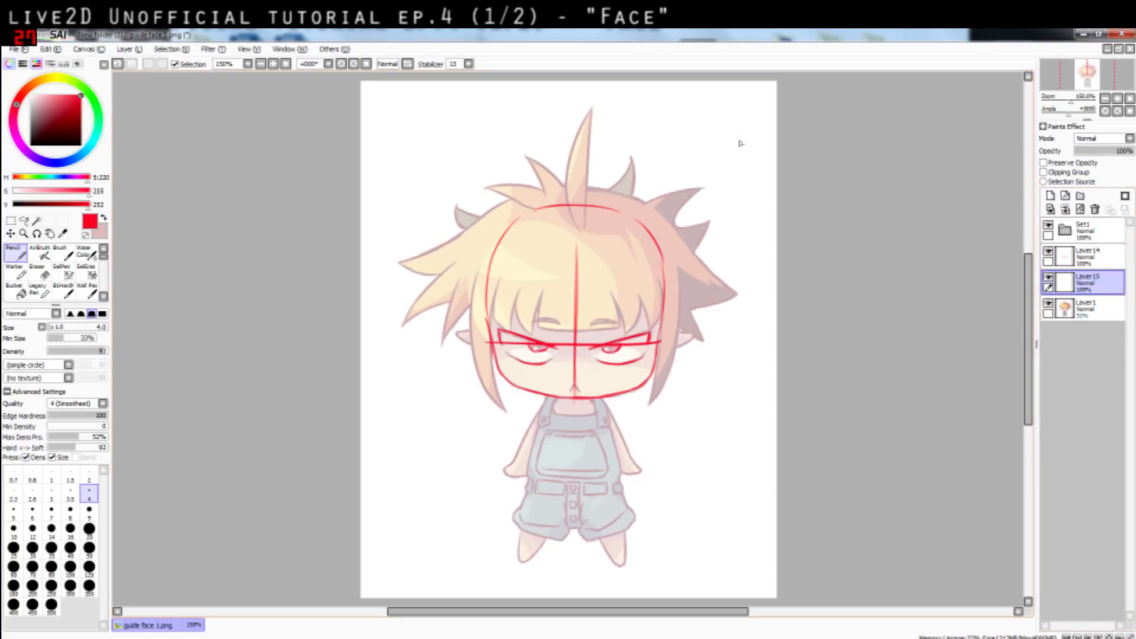
{"action": "left_click", "coordinate": [60, 252]}
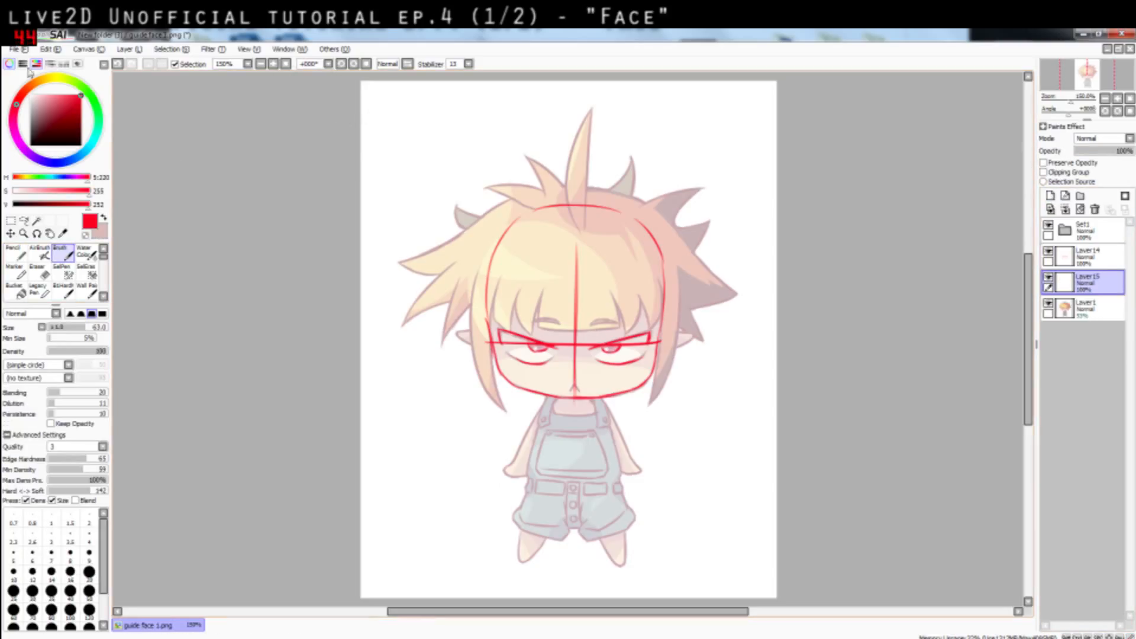
{"action": "left_click", "coordinate": [33, 98]}
{"action": "left_click_drag", "start_coordinate": [33, 98], "coordinate": [27, 88]}
{"action": "mouse_move", "coordinate": [475, 207]}
{"action": "left_mouse_down"}
{"action": "mouse_move", "coordinate": [592, 192]}
{"action": "mouse_move", "coordinate": [531, 225]}
{"action": "mouse_move", "coordinate": [565, 176]}
{"action": "mouse_move", "coordinate": [385, 235]}
{"action": "mouse_move", "coordinate": [467, 293]}
{"action": "mouse_move", "coordinate": [478, 325]}
{"action": "mouse_move", "coordinate": [503, 245]}
{"action": "mouse_move", "coordinate": [506, 298]}
{"action": "mouse_move", "coordinate": [484, 341]}
{"action": "mouse_move", "coordinate": [487, 307]}
{"action": "mouse_move", "coordinate": [506, 349]}
{"action": "mouse_move", "coordinate": [494, 393]}
{"action": "mouse_move", "coordinate": [518, 356]}
{"action": "mouse_move", "coordinate": [550, 375]}
{"action": "mouse_move", "coordinate": [660, 368]}
{"action": "mouse_move", "coordinate": [655, 382]}
{"action": "mouse_move", "coordinate": [754, 301]}
{"action": "mouse_move", "coordinate": [767, 308]}
{"action": "mouse_move", "coordinate": [570, 325]}
{"action": "mouse_move", "coordinate": [536, 284]}
{"action": "mouse_move", "coordinate": [696, 268]}
{"action": "mouse_move", "coordinate": [710, 279]}
{"action": "mouse_move", "coordinate": [713, 194]}
{"action": "mouse_move", "coordinate": [631, 140]}
{"action": "left_mouse_up"}
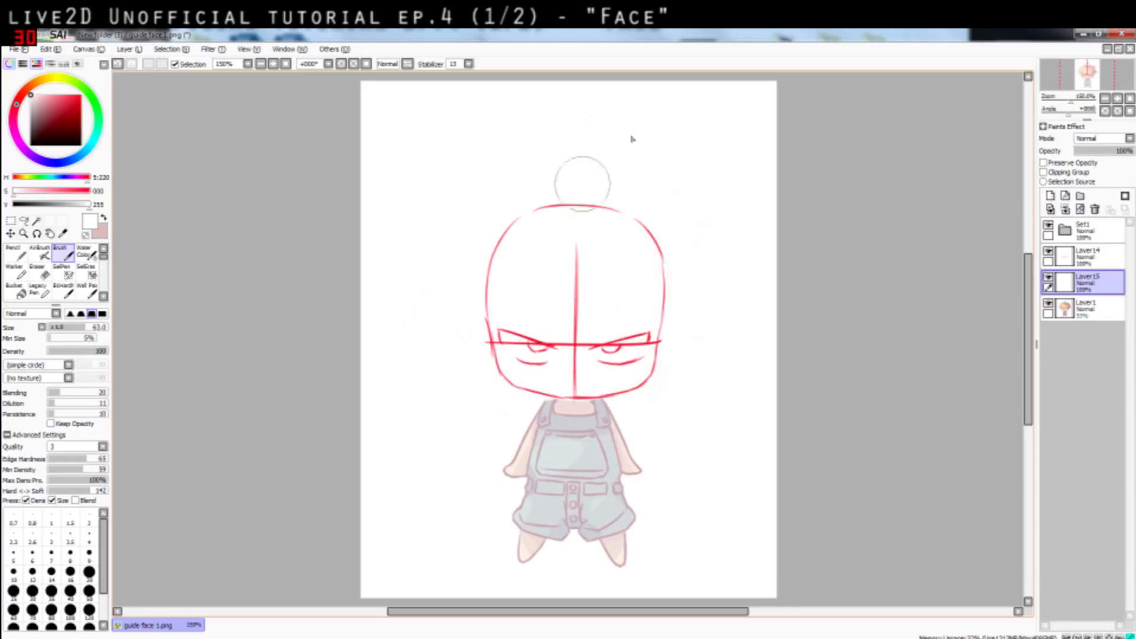
Switch back to the Pencil and set the drawing colour to pure red
{"action": "left_click", "coordinate": [15, 254]}
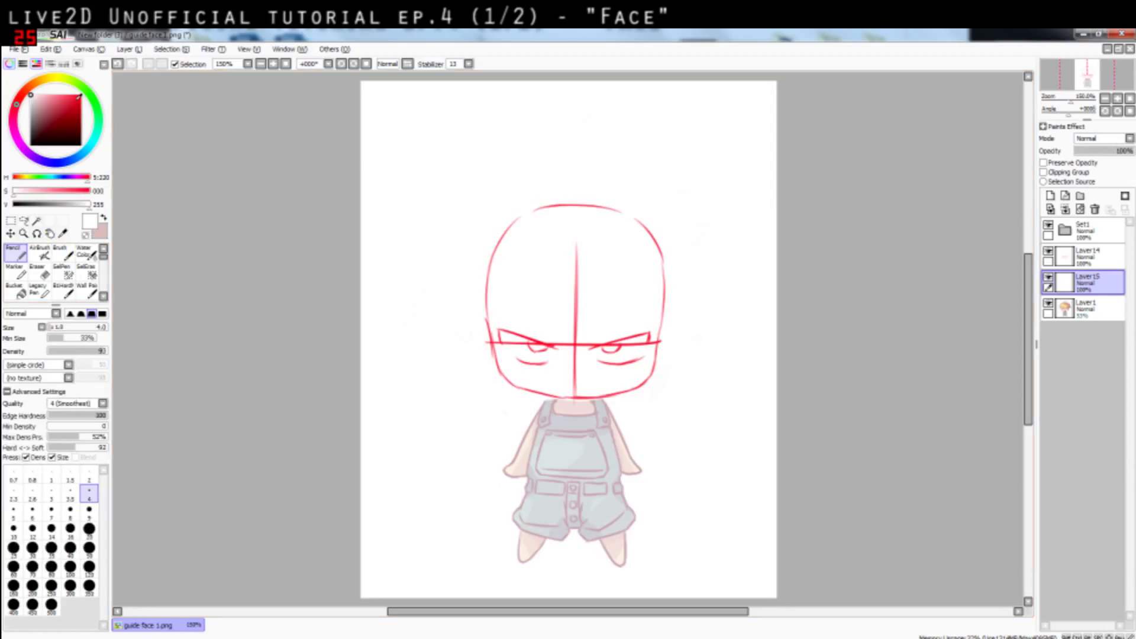
{"action": "left_click", "coordinate": [81, 94]}
{"action": "left_click", "coordinate": [82, 94]}
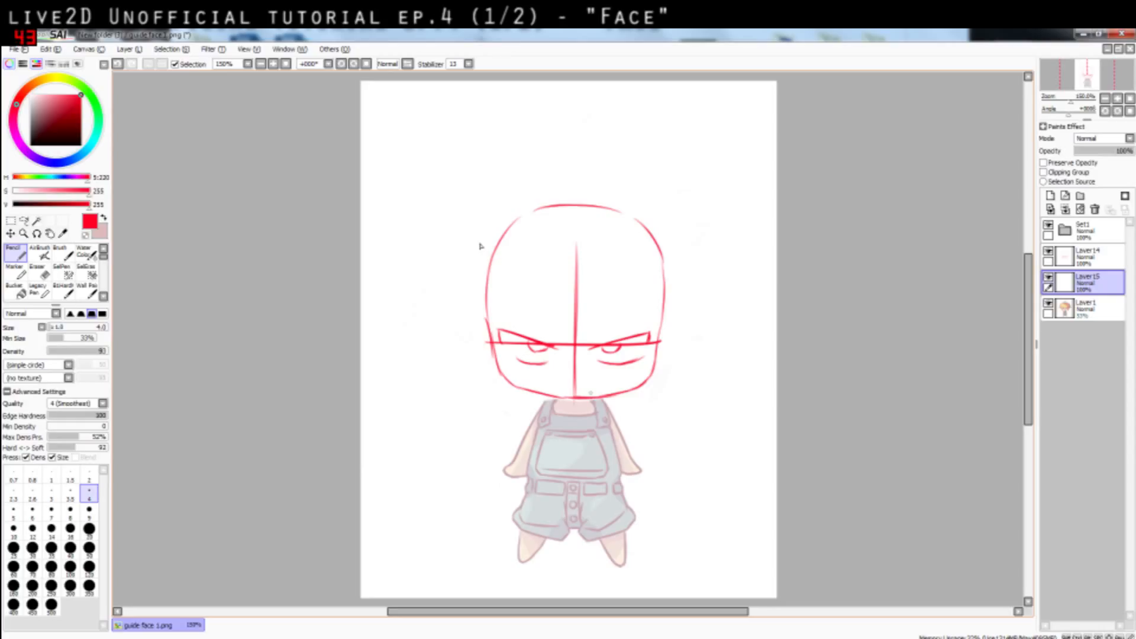
Sketch a horizontal arrow pointing left from the face's centre line, and undo it
{"action": "mouse_move", "coordinate": [566, 322]}
{"action": "left_mouse_down"}
{"action": "mouse_move", "coordinate": [464, 318]}
{"action": "mouse_move", "coordinate": [473, 305]}
{"action": "mouse_move", "coordinate": [468, 323]}
{"action": "left_mouse_up"}
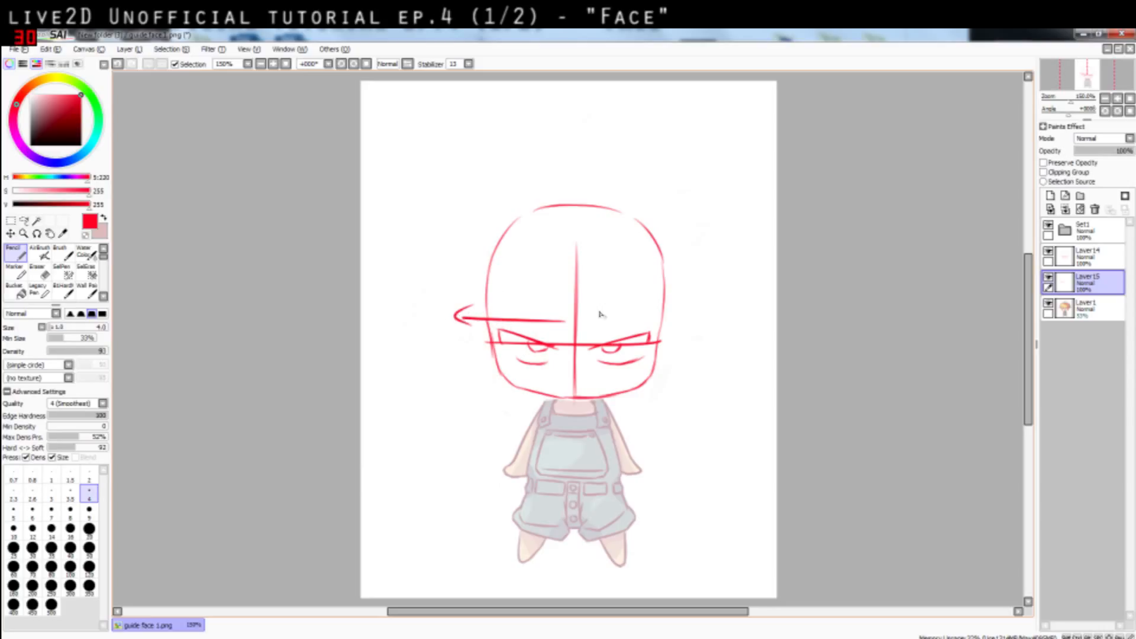
{"action": "key", "text": "ctrl+z"}
{"action": "key", "text": "ctrl+z"}
On the guideline layer, sketch a small leftward arrow and a centre line bowed to the left to show the head turn
{"action": "left_click", "coordinate": [1083, 256]}
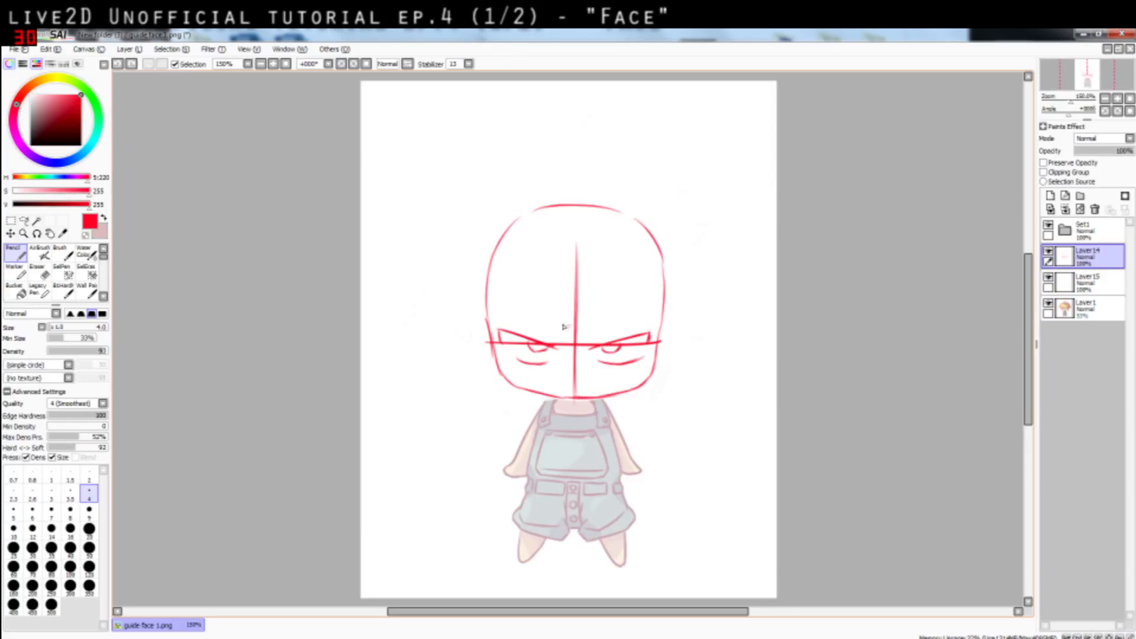
{"action": "left_click_drag", "start_coordinate": [571, 327], "coordinate": [543, 316]}
{"action": "mouse_move", "coordinate": [558, 230]}
{"action": "left_mouse_down"}
{"action": "mouse_move", "coordinate": [512, 379]}
{"action": "mouse_move", "coordinate": [574, 409]}
{"action": "left_mouse_up"}
{"action": "key", "text": "ctrl+z"}
{"action": "key", "text": "ctrl+z"}
{"action": "key", "text": "ctrl+z"}
{"action": "mouse_move", "coordinate": [556, 235]}
{"action": "left_mouse_down"}
{"action": "mouse_move", "coordinate": [535, 288]}
{"action": "mouse_move", "coordinate": [564, 408]}
{"action": "left_mouse_up"}
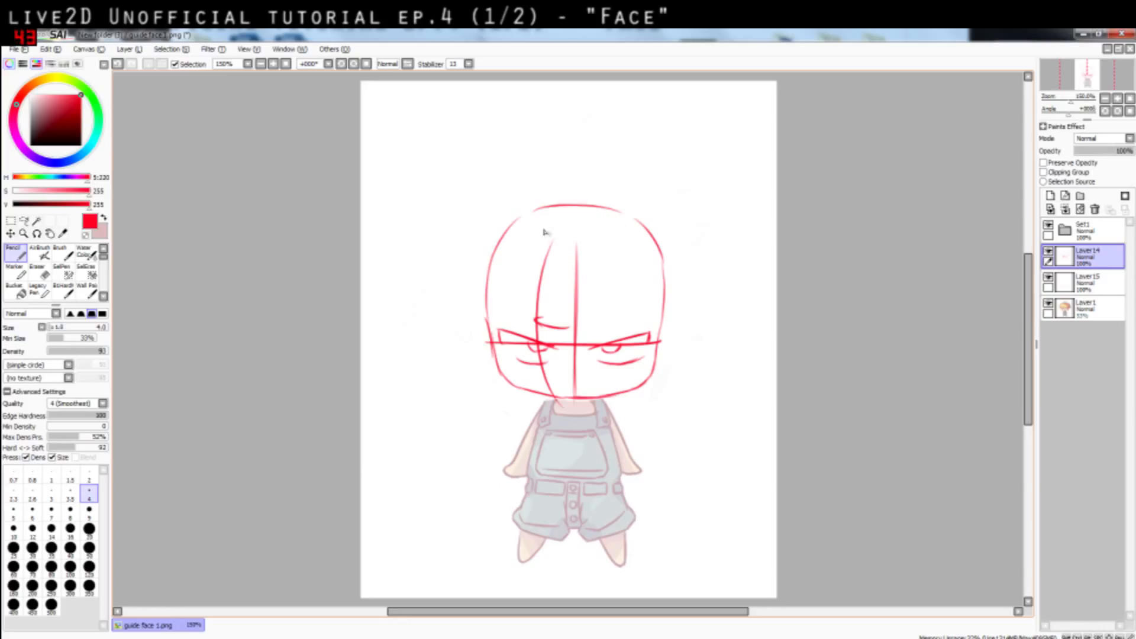
Sketch a curved edge along the left side of the face and a long arrow pointing left past it
{"action": "left_click_drag", "start_coordinate": [504, 218], "coordinate": [494, 370]}
{"action": "key", "text": "ctrl+z"}
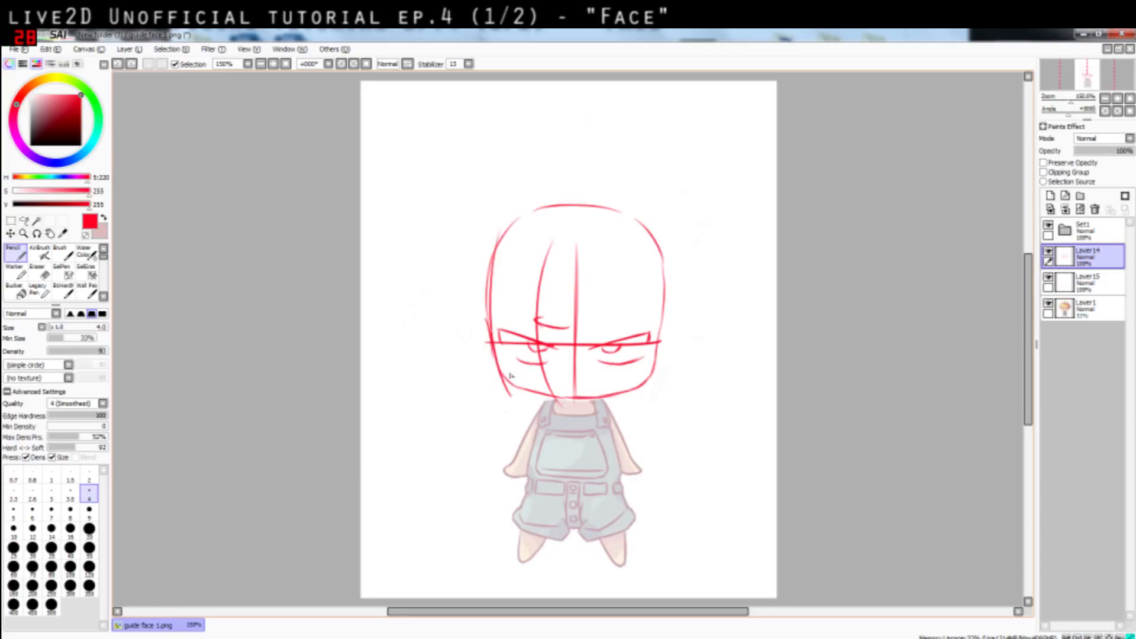
{"action": "left_click_drag", "start_coordinate": [499, 230], "coordinate": [512, 397]}
{"action": "left_click_drag", "start_coordinate": [565, 328], "coordinate": [466, 318]}
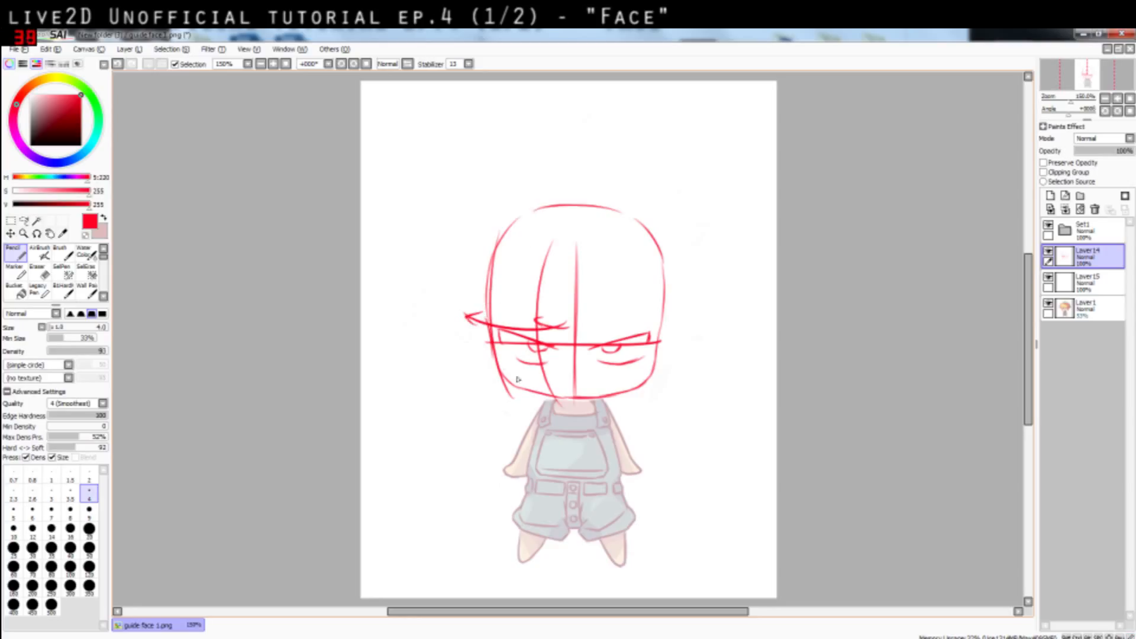
Try a second bowed centre line further to the left, and undo it
{"action": "mouse_move", "coordinate": [547, 221]}
{"action": "left_mouse_down"}
{"action": "mouse_move", "coordinate": [524, 271]}
{"action": "mouse_move", "coordinate": [549, 382]}
{"action": "mouse_move", "coordinate": [537, 254]}
{"action": "left_mouse_up"}
{"action": "key", "text": "ctrl+z"}
{"action": "key", "text": "ctrl+z"}
{"action": "left_click_drag", "start_coordinate": [539, 388], "coordinate": [548, 396]}
{"action": "key", "text": "ctrl+z"}
{"action": "mouse_move", "coordinate": [543, 234]}
{"action": "left_mouse_down"}
{"action": "mouse_move", "coordinate": [527, 374]}
{"action": "mouse_move", "coordinate": [550, 397]}
{"action": "left_mouse_up"}
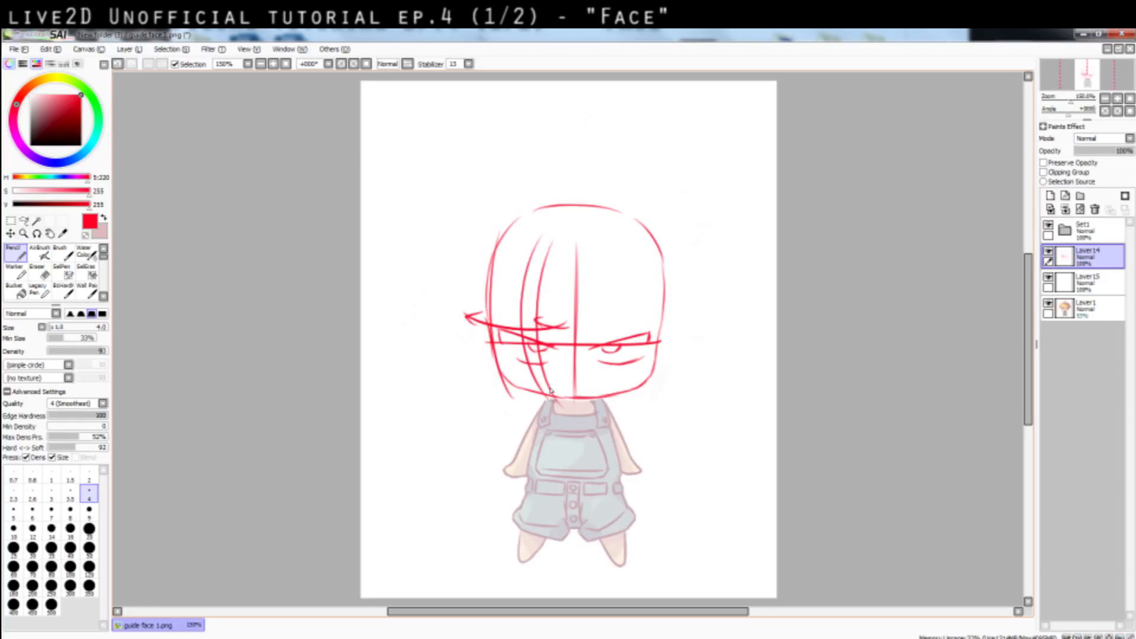
{"action": "key", "text": "ctrl+z"}
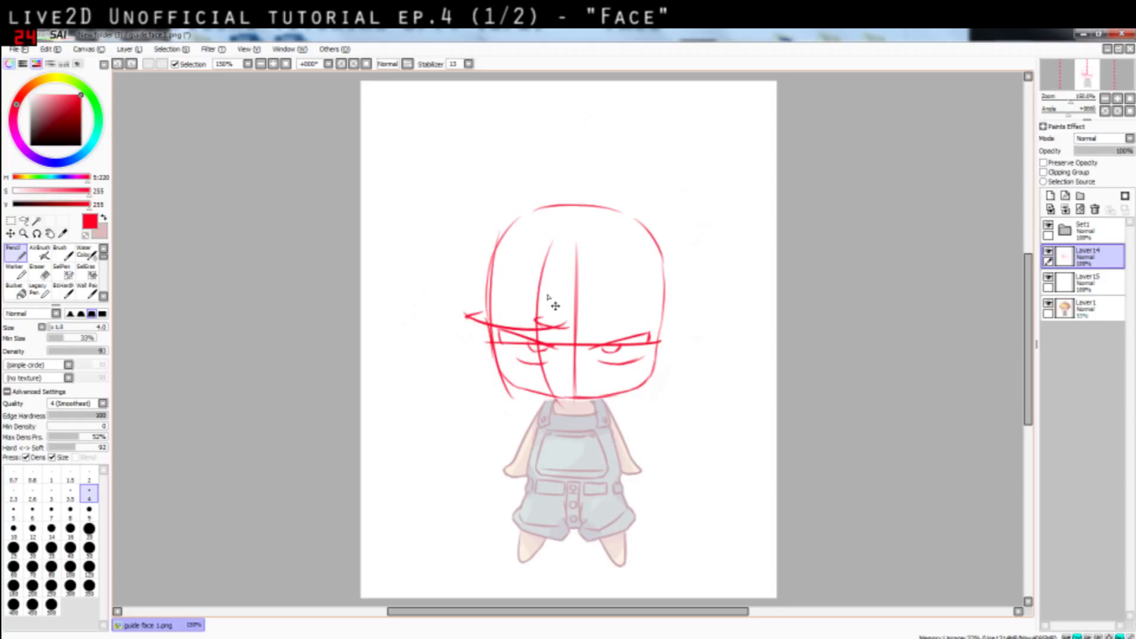
Undo the remaining head-turn strokes: the arrows, the curved face edge and the bowed centre line
{"action": "key", "text": "ctrl+z"}
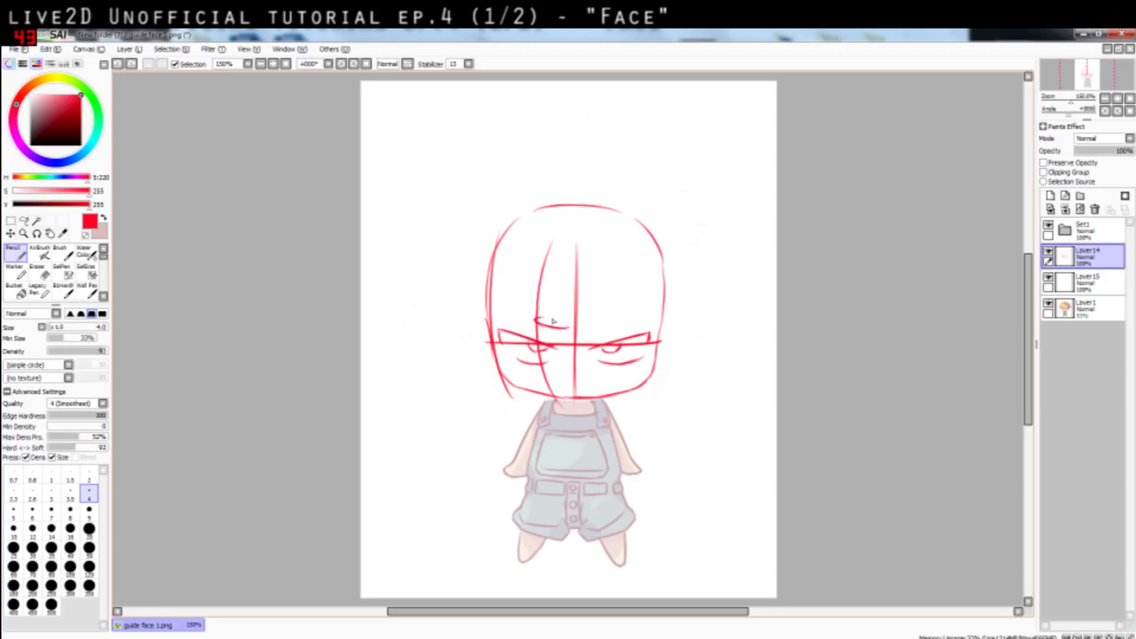
{"action": "key", "text": "ctrl+z"}
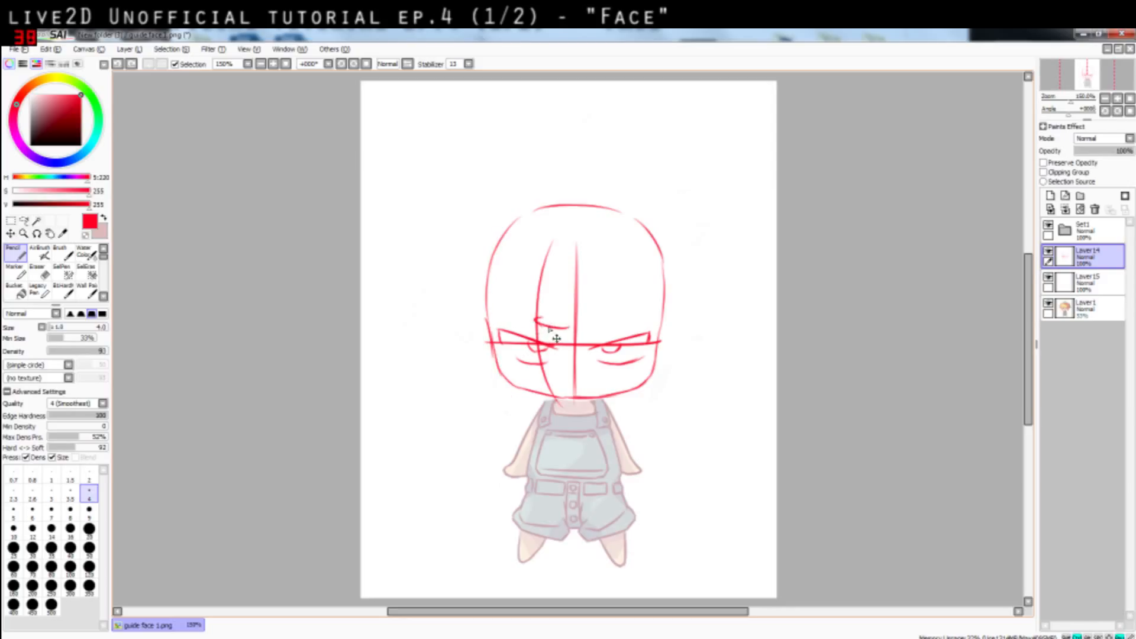
{"action": "key", "text": "ctrl+z"}
{"action": "key", "text": "ctrl+z"}
{"action": "key", "text": "ctrl+z"}
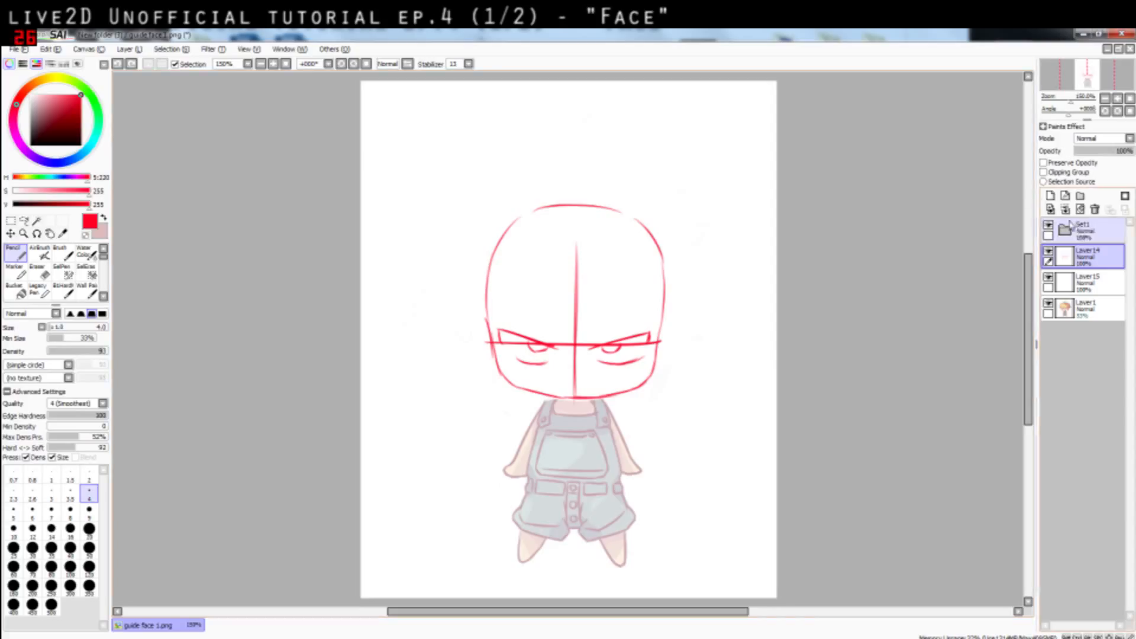
Add a new layer directly above the red head guideline layer
{"action": "left_click", "coordinate": [1051, 195]}
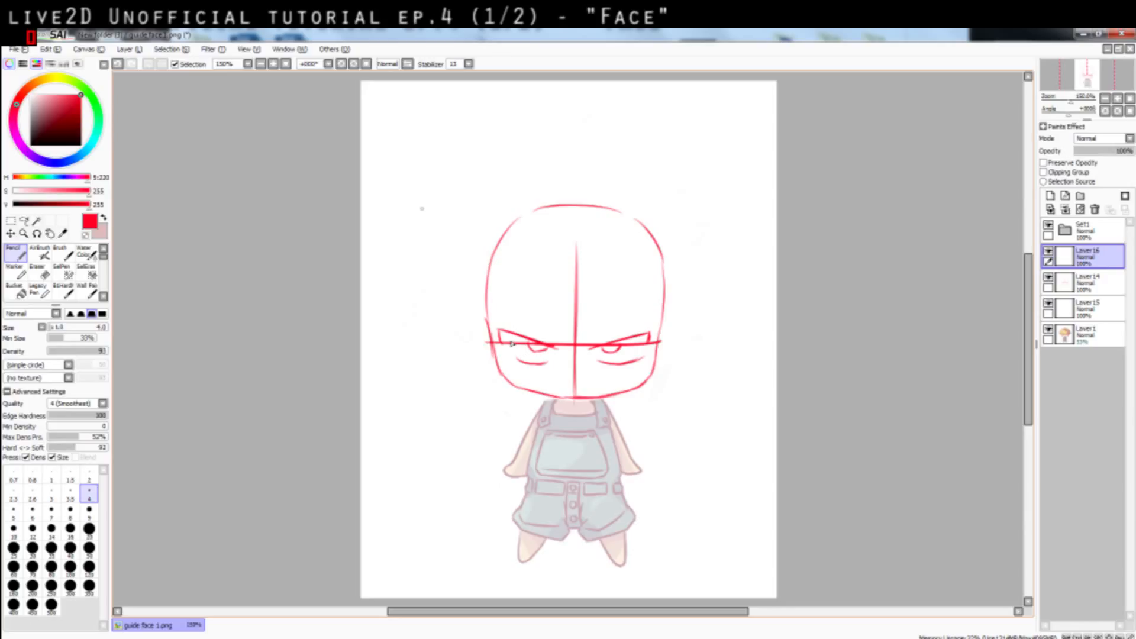
Try a curved turn arrow wrapping around the left side of the face at eye level, and undo it
{"action": "mouse_move", "coordinate": [565, 364]}
{"action": "left_mouse_down"}
{"action": "mouse_move", "coordinate": [455, 309]}
{"action": "mouse_move", "coordinate": [451, 320]}
{"action": "mouse_move", "coordinate": [484, 341]}
{"action": "mouse_move", "coordinate": [516, 348]}
{"action": "left_mouse_up"}
{"action": "key", "text": "ctrl+z"}
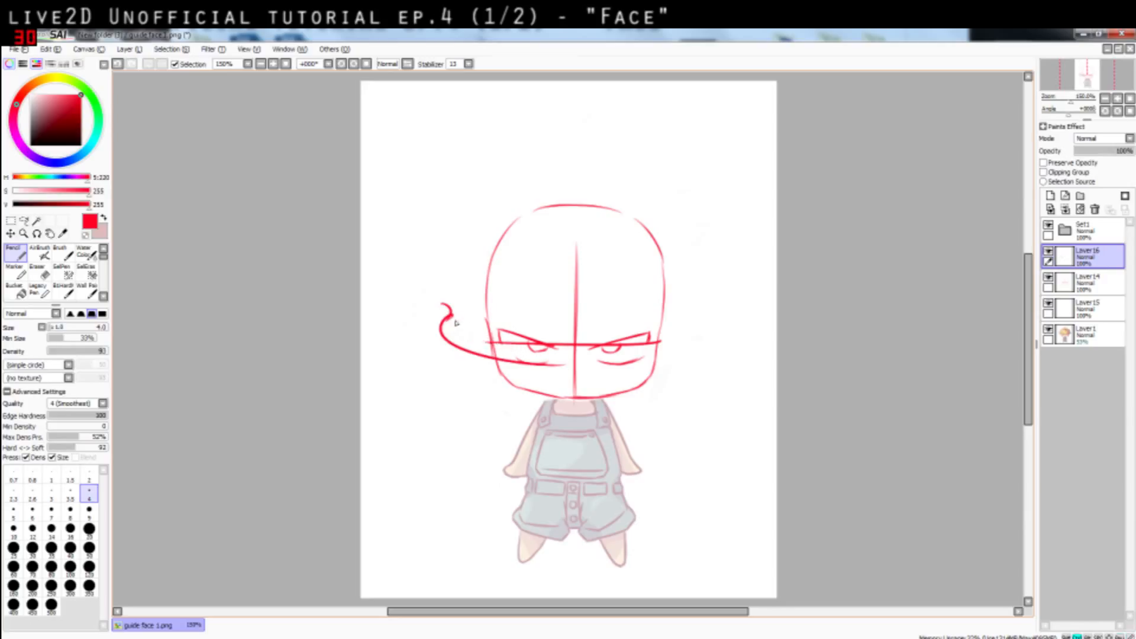
{"action": "left_click_drag", "start_coordinate": [452, 323], "coordinate": [513, 354]}
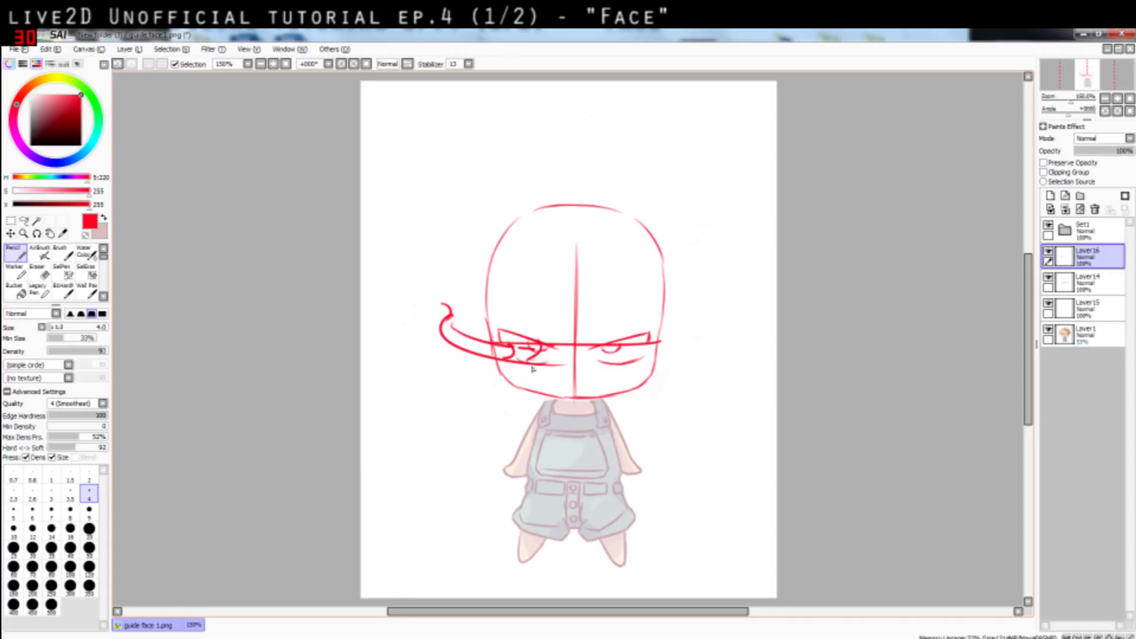
{"action": "key", "text": "ctrl+z"}
{"action": "key", "text": "ctrl+z"}
{"action": "key", "text": "ctrl+z"}
{"action": "key", "text": "ctrl+z"}
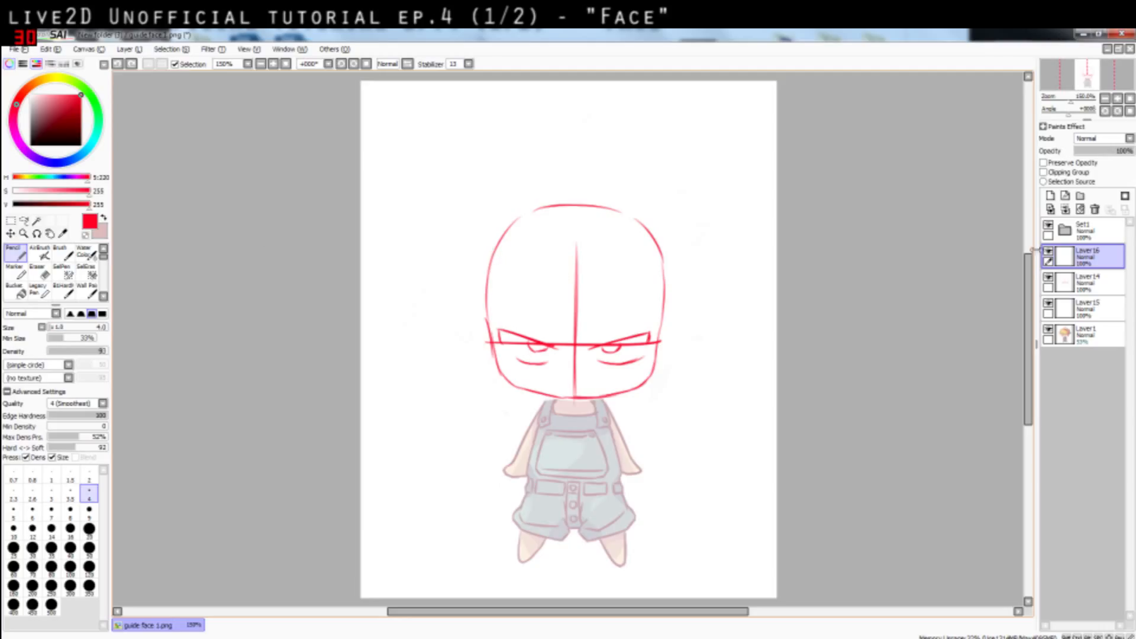
Lower the red guideline layer's opacity until its lines are faint, and set up blue for drawing on the new layer
{"action": "left_click", "coordinate": [1086, 282]}
{"action": "left_click_drag", "start_coordinate": [1109, 152], "coordinate": [1087, 154]}
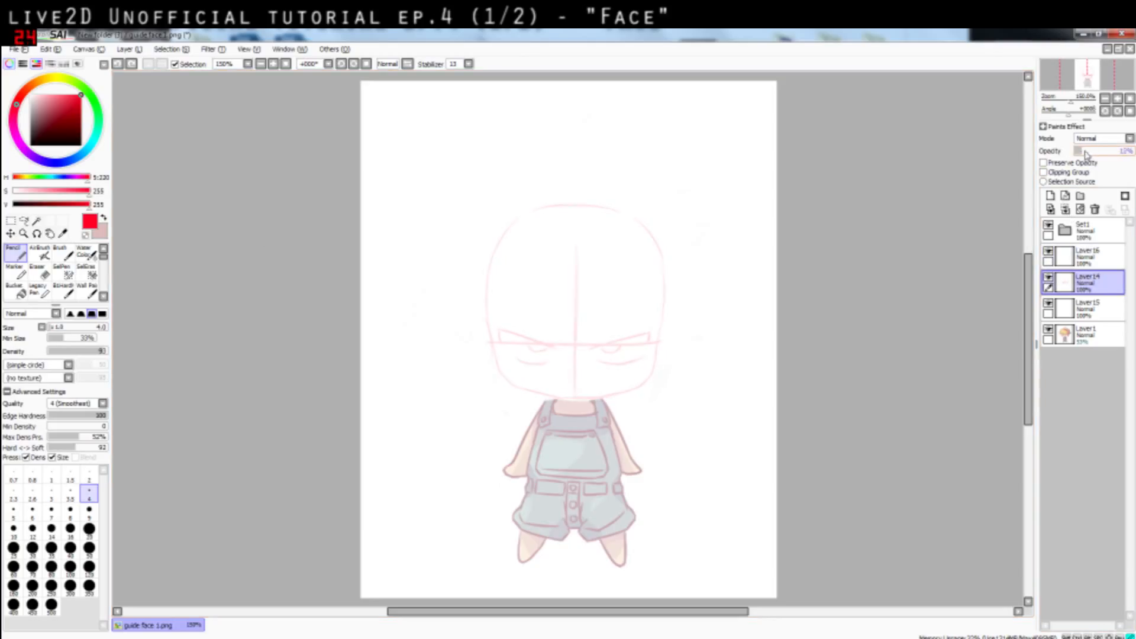
{"action": "left_click", "coordinate": [1088, 256]}
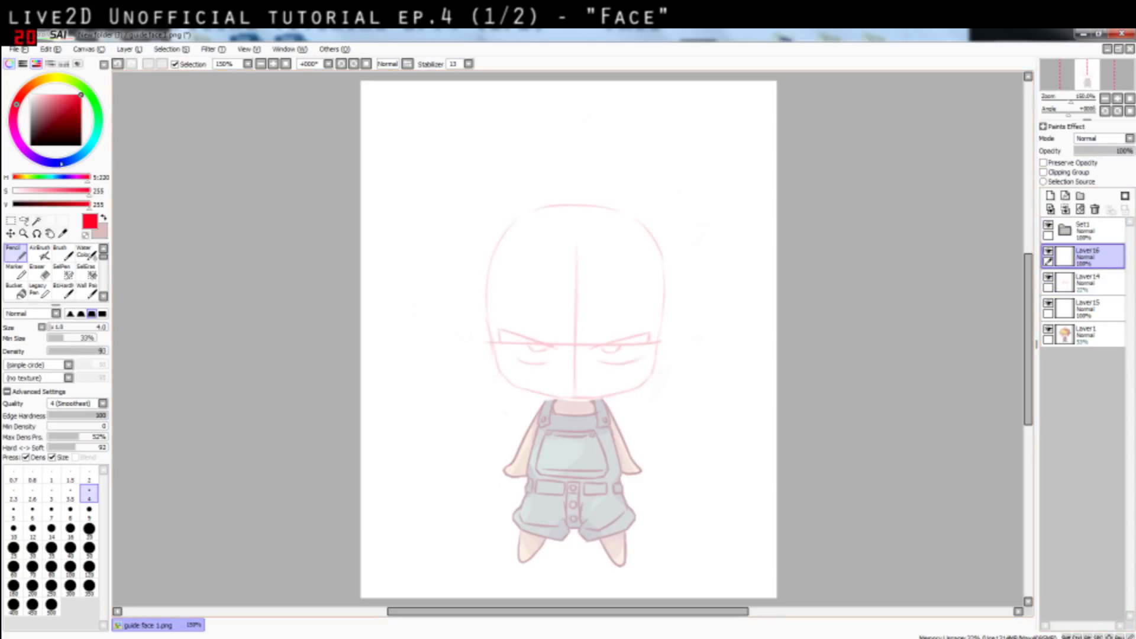
{"action": "left_click", "coordinate": [58, 163]}
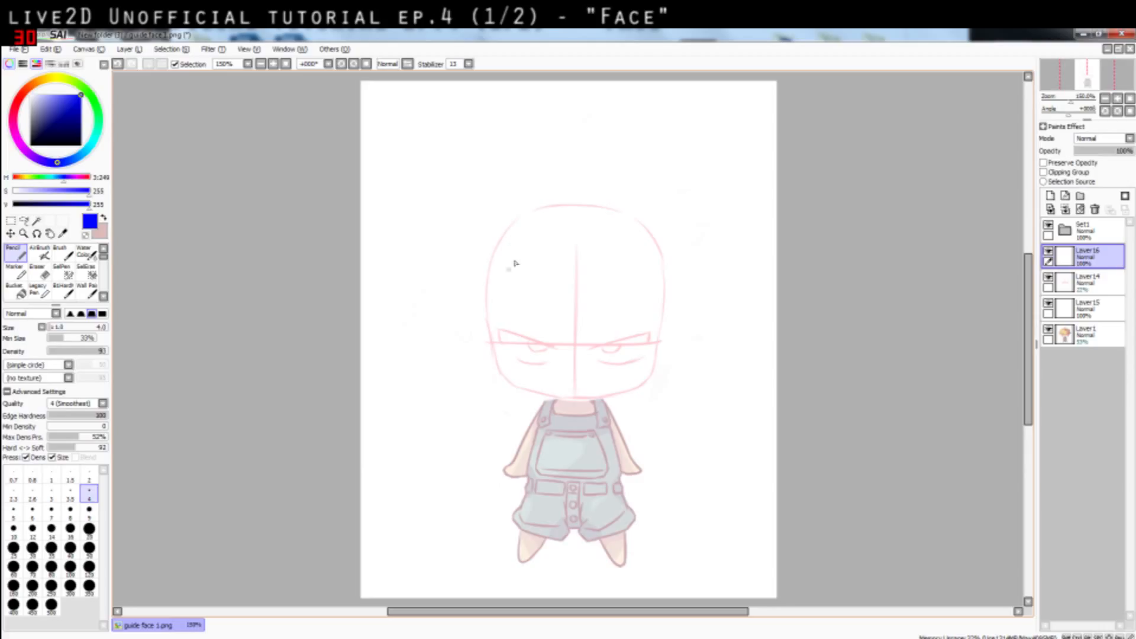
Sketch a blue horizontal eye line from just outside the left face edge to the middle of the face
{"action": "key", "text": "ctrl+z"}
{"action": "left_click_drag", "start_coordinate": [506, 245], "coordinate": [493, 341]}
{"action": "key", "text": "ctrl+z"}
{"action": "left_click_drag", "start_coordinate": [477, 342], "coordinate": [555, 343]}
{"action": "key", "text": "ctrl+z"}
{"action": "left_click_drag", "start_coordinate": [480, 343], "coordinate": [572, 335]}
{"action": "key", "text": "ctrl+z"}
{"action": "key", "text": "ctrl+z"}
{"action": "key", "text": "ctrl+z"}
{"action": "key", "text": "ctrl+z"}
{"action": "left_click_drag", "start_coordinate": [479, 341], "coordinate": [570, 343]}
Try a short brow stroke at the left face edge and a rounded cheek curve below the eye line
{"action": "mouse_move", "coordinate": [488, 305]}
{"action": "left_mouse_down"}
{"action": "mouse_move", "coordinate": [483, 344]}
{"action": "mouse_move", "coordinate": [496, 365]}
{"action": "left_mouse_up"}
{"action": "key", "text": "ctrl+z"}
{"action": "key", "text": "ctrl+z"}
{"action": "key", "text": "ctrl+z"}
{"action": "key", "text": "ctrl+z"}
{"action": "mouse_move", "coordinate": [503, 318]}
{"action": "left_mouse_down"}
{"action": "mouse_move", "coordinate": [489, 364]}
{"action": "mouse_move", "coordinate": [484, 349]}
{"action": "mouse_move", "coordinate": [492, 382]}
{"action": "mouse_move", "coordinate": [534, 393]}
{"action": "left_mouse_up"}
{"action": "key", "text": "ctrl+z"}
{"action": "key", "text": "ctrl+z"}
{"action": "key", "text": "ctrl+z"}
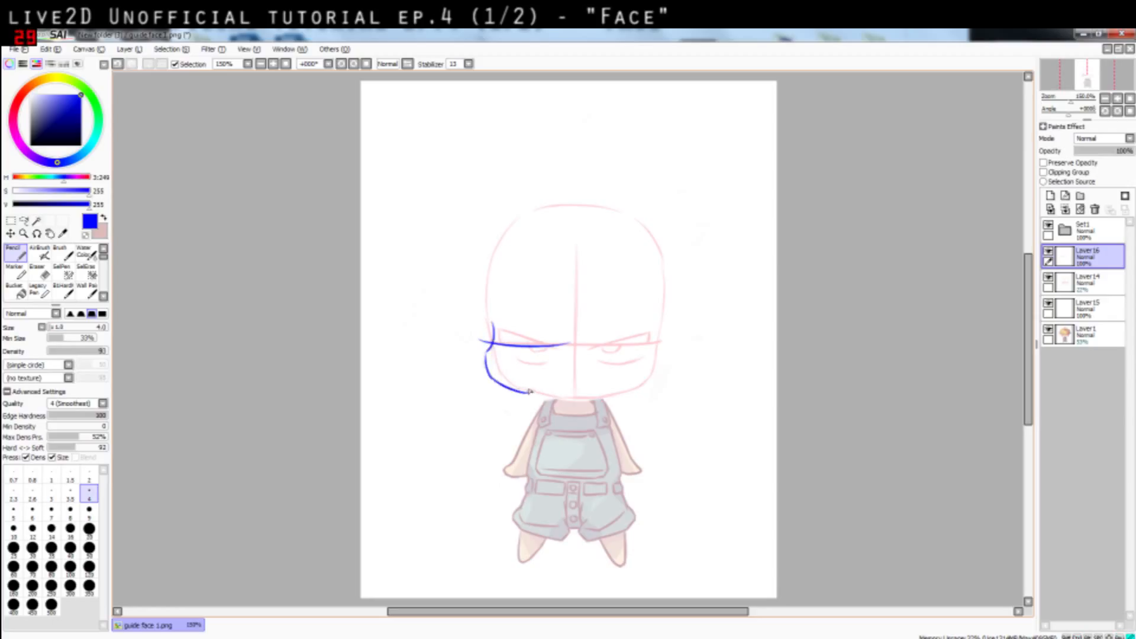
Try the left face contour as one blue curve from the brow past the cheek to the chin
{"action": "key", "text": "ctrl+z"}
{"action": "mouse_move", "coordinate": [493, 319]}
{"action": "left_mouse_down"}
{"action": "mouse_move", "coordinate": [498, 381]}
{"action": "mouse_move", "coordinate": [540, 393]}
{"action": "mouse_move", "coordinate": [517, 392]}
{"action": "mouse_move", "coordinate": [490, 365]}
{"action": "mouse_move", "coordinate": [495, 387]}
{"action": "mouse_move", "coordinate": [493, 377]}
{"action": "mouse_move", "coordinate": [540, 397]}
{"action": "left_mouse_up"}
{"action": "key", "text": "ctrl+z"}
{"action": "key", "text": "ctrl+z"}
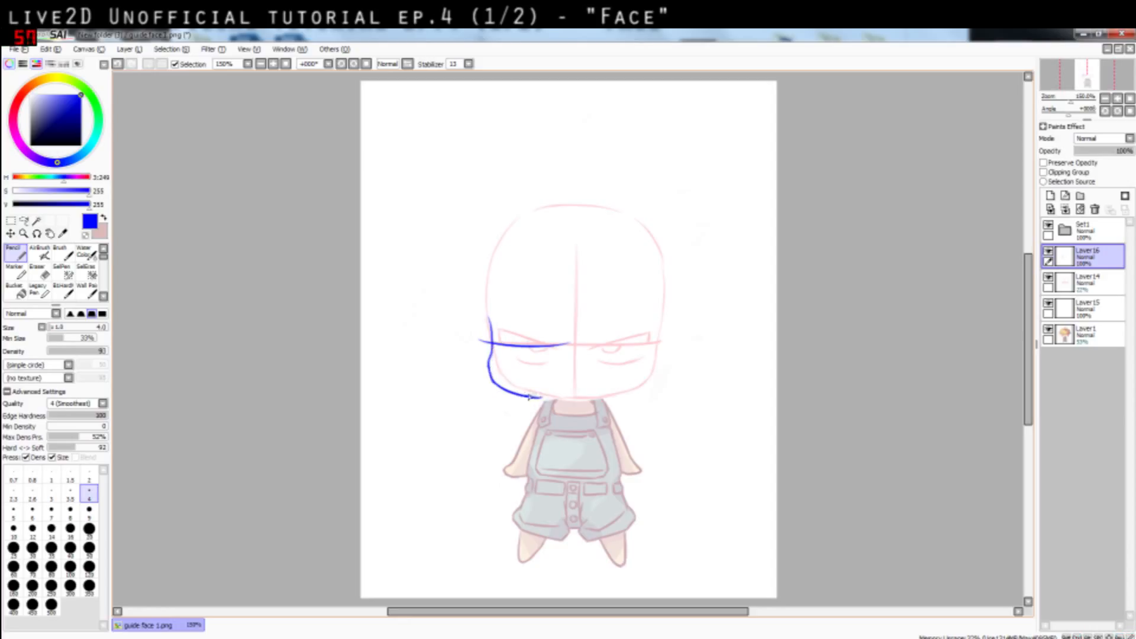
{"action": "key", "text": "ctrl+z"}
{"action": "key", "text": "ctrl+z"}
Try a cheek and chin curve running under the face, and undo it together with the brow stroke
{"action": "mouse_move", "coordinate": [489, 368]}
{"action": "left_mouse_down"}
{"action": "mouse_move", "coordinate": [519, 402]}
{"action": "mouse_move", "coordinate": [508, 395]}
{"action": "mouse_move", "coordinate": [603, 402]}
{"action": "left_mouse_up"}
{"action": "key", "text": "ctrl+z"}
{"action": "key", "text": "ctrl+z"}
{"action": "key", "text": "ctrl+z"}
{"action": "key", "text": "ctrl+z"}
{"action": "key", "text": "ctrl+z"}
{"action": "key", "text": "ctrl+z"}
{"action": "mouse_move", "coordinate": [523, 397]}
{"action": "left_mouse_down"}
{"action": "mouse_move", "coordinate": [604, 399]}
{"action": "mouse_move", "coordinate": [524, 399]}
{"action": "mouse_move", "coordinate": [593, 401]}
{"action": "left_mouse_up"}
{"action": "key", "text": "ctrl+z"}
{"action": "key", "text": "ctrl+z"}
{"action": "key", "text": "ctrl+z"}
{"action": "key", "text": "ctrl+z"}
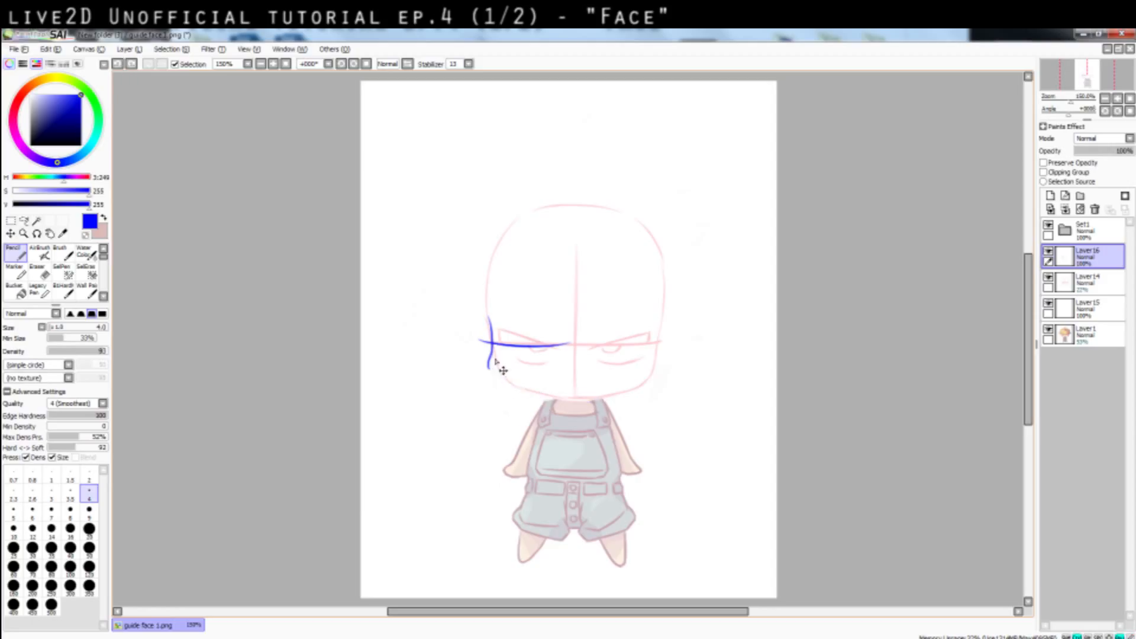
{"action": "key", "text": "ctrl+z"}
{"action": "key", "text": "ctrl+z"}
Redraw the short eye-socket dip on the left face edge where it crosses the blue eye line
{"action": "mouse_move", "coordinate": [489, 317]}
{"action": "left_mouse_down"}
{"action": "mouse_move", "coordinate": [488, 366]}
{"action": "mouse_move", "coordinate": [491, 349]}
{"action": "mouse_move", "coordinate": [500, 364]}
{"action": "mouse_move", "coordinate": [486, 362]}
{"action": "left_mouse_up"}
{"action": "key", "text": "ctrl+z"}
{"action": "key", "text": "ctrl+z"}
{"action": "key", "text": "ctrl+z"}
{"action": "key", "text": "ctrl+z"}
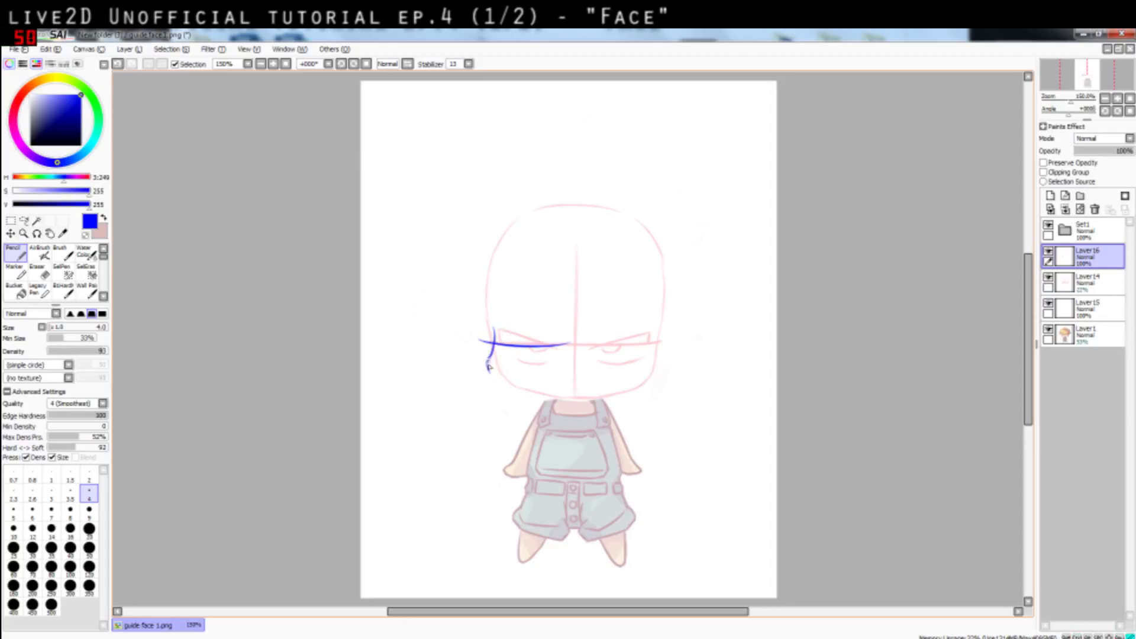
Draw the blue jaw curve from the left cheek, under the chin, to the lower right of the face
{"action": "left_click_drag", "start_coordinate": [528, 397], "coordinate": [529, 398]}
{"action": "key", "text": "ctrl+z"}
{"action": "mouse_move", "coordinate": [488, 363]}
{"action": "left_mouse_down"}
{"action": "mouse_move", "coordinate": [522, 399]}
{"action": "mouse_move", "coordinate": [489, 371]}
{"action": "mouse_move", "coordinate": [530, 399]}
{"action": "mouse_move", "coordinate": [570, 402]}
{"action": "mouse_move", "coordinate": [531, 399]}
{"action": "mouse_move", "coordinate": [633, 392]}
{"action": "left_mouse_up"}
{"action": "key", "text": "ctrl+z"}
{"action": "key", "text": "ctrl+z"}
{"action": "key", "text": "ctrl+z"}
{"action": "key", "text": "ctrl+z"}
{"action": "mouse_move", "coordinate": [531, 399]}
{"action": "left_mouse_down"}
{"action": "mouse_move", "coordinate": [616, 398]}
{"action": "mouse_move", "coordinate": [637, 385]}
{"action": "left_mouse_up"}
{"action": "key", "text": "ctrl+z"}
{"action": "key", "text": "ctrl+z"}
{"action": "key", "text": "ctrl+y"}
{"action": "key", "text": "ctrl+z"}
Draw the forehead contour from the eye line up along the left head edge to the upper-left curve of the skull
{"action": "left_click_drag", "start_coordinate": [492, 306], "coordinate": [489, 341]}
{"action": "key", "text": "ctrl+z"}
{"action": "mouse_move", "coordinate": [490, 286]}
{"action": "left_mouse_down"}
{"action": "mouse_move", "coordinate": [488, 314]}
{"action": "mouse_move", "coordinate": [491, 266]}
{"action": "mouse_move", "coordinate": [489, 296]}
{"action": "mouse_move", "coordinate": [486, 271]}
{"action": "left_mouse_up"}
{"action": "key", "text": "ctrl+z"}
{"action": "key", "text": "ctrl+z"}
{"action": "key", "text": "ctrl+z"}
{"action": "key", "text": "ctrl+z"}
{"action": "key", "text": "ctrl+z"}
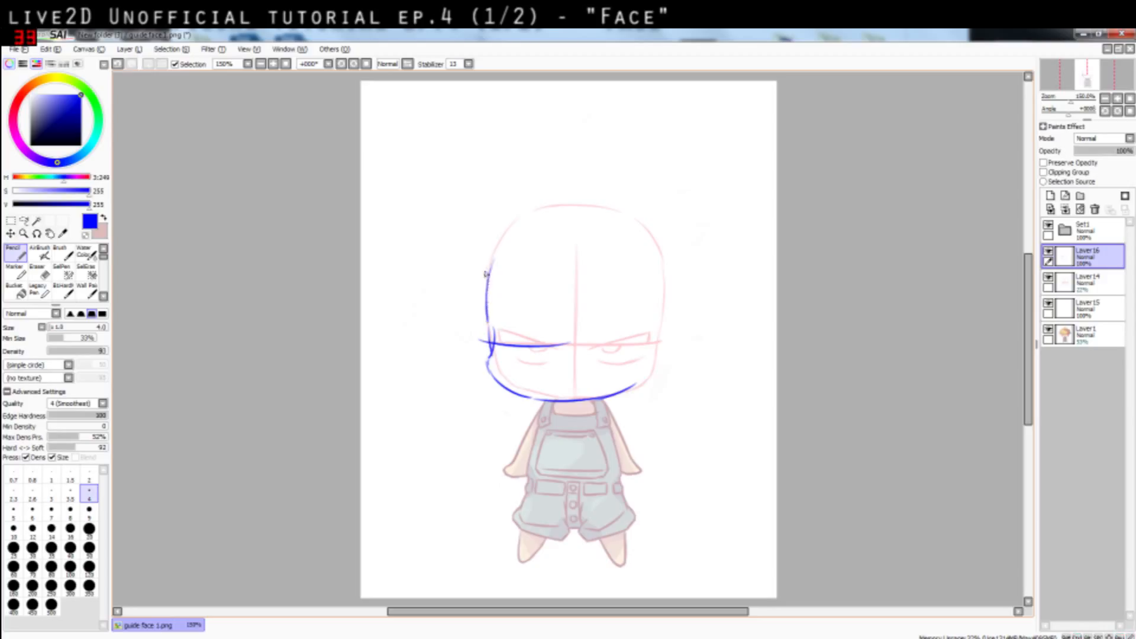
{"action": "key", "text": "ctrl+z"}
{"action": "left_click_drag", "start_coordinate": [511, 229], "coordinate": [486, 297]}
{"action": "key", "text": "ctrl+z"}
{"action": "left_click_drag", "start_coordinate": [510, 228], "coordinate": [488, 285]}
{"action": "key", "text": "ctrl+z"}
Rework the contour strokes around the left eye socket and extend the jaw curve upward on the right side of the face
{"action": "left_click_drag", "start_coordinate": [493, 342], "coordinate": [492, 376]}
{"action": "key", "text": "ctrl+z"}
{"action": "left_click_drag", "start_coordinate": [543, 340], "coordinate": [553, 343]}
{"action": "key", "text": "ctrl+z"}
{"action": "mouse_move", "coordinate": [489, 324]}
{"action": "left_mouse_down"}
{"action": "mouse_move", "coordinate": [493, 352]}
{"action": "mouse_move", "coordinate": [499, 343]}
{"action": "mouse_move", "coordinate": [483, 363]}
{"action": "left_mouse_up"}
{"action": "key", "text": "ctrl+z"}
{"action": "key", "text": "ctrl+z"}
{"action": "key", "text": "ctrl+z"}
{"action": "left_click_drag", "start_coordinate": [663, 364], "coordinate": [656, 354]}
Draw the turned face's eye on the blue eye line, with an angled upper lid and a short lower-lid stroke
{"action": "mouse_move", "coordinate": [516, 321]}
{"action": "left_mouse_down"}
{"action": "mouse_move", "coordinate": [548, 342]}
{"action": "mouse_move", "coordinate": [518, 335]}
{"action": "mouse_move", "coordinate": [559, 324]}
{"action": "mouse_move", "coordinate": [508, 353]}
{"action": "mouse_move", "coordinate": [541, 355]}
{"action": "left_mouse_up"}
{"action": "key", "text": "ctrl+z"}
{"action": "key", "text": "ctrl+z"}
{"action": "key", "text": "ctrl+z"}
{"action": "key", "text": "ctrl+z"}
{"action": "key", "text": "ctrl+z"}
{"action": "key", "text": "ctrl+z"}
{"action": "key", "text": "ctrl+z"}
{"action": "key", "text": "ctrl+z"}
{"action": "key", "text": "ctrl+z"}
{"action": "key", "text": "ctrl+z"}
{"action": "key", "text": "ctrl+z"}
{"action": "key", "text": "ctrl+z"}
{"action": "key", "text": "ctrl+z"}
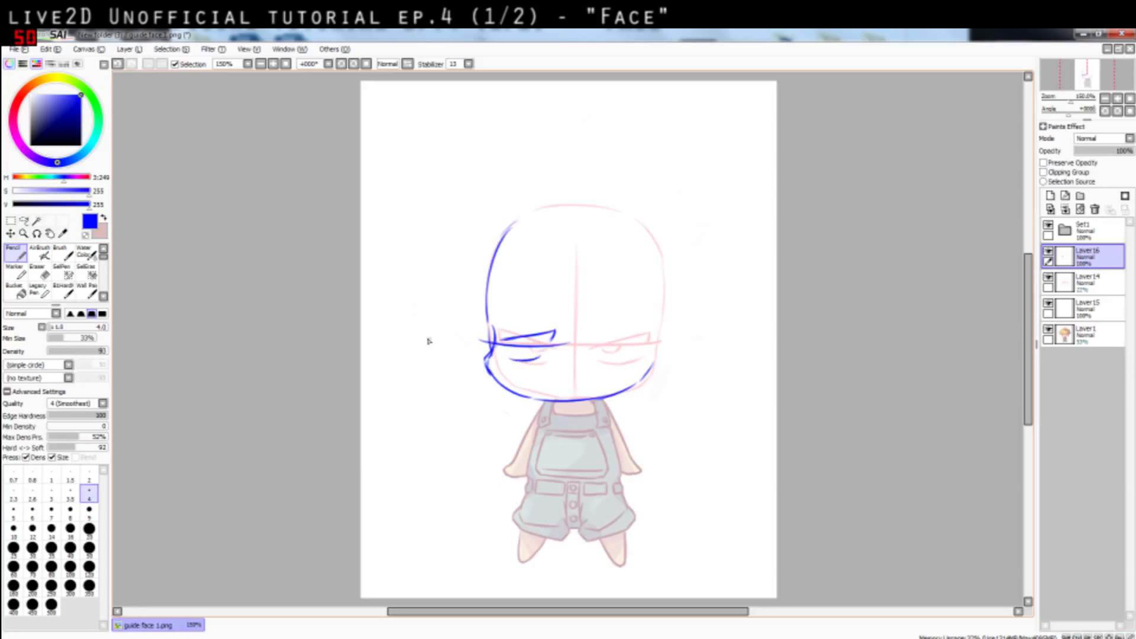
Add a half-hidden iris beneath the upper lid of the turned face's eye
{"action": "left_click_drag", "start_coordinate": [506, 341], "coordinate": [512, 356]}
{"action": "key", "text": "ctrl+z"}
{"action": "key", "text": "ctrl+z"}
{"action": "key", "text": "ctrl+z"}
{"action": "key", "text": "ctrl+z"}
{"action": "left_click_drag", "start_coordinate": [542, 346], "coordinate": [540, 342]}
{"action": "key", "text": "ctrl+z"}
{"action": "key", "text": "ctrl+z"}
{"action": "key", "text": "ctrl+z"}
{"action": "key", "text": "ctrl+z"}
{"action": "key", "text": "ctrl+z"}
{"action": "key", "text": "ctrl+z"}
{"action": "left_click_drag", "start_coordinate": [530, 339], "coordinate": [546, 335]}
{"action": "key", "text": "ctrl+z"}
Sketch a small eyebrow above the eye and a short mouth stroke near the lower-left jaw
{"action": "mouse_move", "coordinate": [503, 330]}
{"action": "left_mouse_down"}
{"action": "mouse_move", "coordinate": [521, 323]}
{"action": "mouse_move", "coordinate": [515, 332]}
{"action": "left_mouse_up"}
{"action": "key", "text": "ctrl+z"}
{"action": "mouse_move", "coordinate": [504, 320]}
{"action": "left_mouse_down"}
{"action": "mouse_move", "coordinate": [520, 316]}
{"action": "mouse_move", "coordinate": [505, 325]}
{"action": "left_mouse_up"}
{"action": "key", "text": "ctrl+z"}
{"action": "left_click_drag", "start_coordinate": [516, 386], "coordinate": [527, 390]}
{"action": "key", "text": "ctrl+z"}
{"action": "key", "text": "ctrl+z"}
{"action": "key", "text": "ctrl+z"}
Draw a small narrow ear behind the eye, over the faint red centre line
{"action": "left_click_drag", "start_coordinate": [595, 312], "coordinate": [601, 337]}
{"action": "key", "text": "ctrl+z"}
{"action": "mouse_move", "coordinate": [601, 337]}
{"action": "left_mouse_down"}
{"action": "mouse_move", "coordinate": [579, 375]}
{"action": "mouse_move", "coordinate": [587, 334]}
{"action": "mouse_move", "coordinate": [576, 371]}
{"action": "left_mouse_up"}
{"action": "key", "text": "ctrl+z"}
{"action": "key", "text": "ctrl+z"}
{"action": "key", "text": "ctrl+z"}
{"action": "key", "text": "ctrl+z"}
{"action": "key", "text": "ctrl+z"}
{"action": "key", "text": "ctrl+z"}
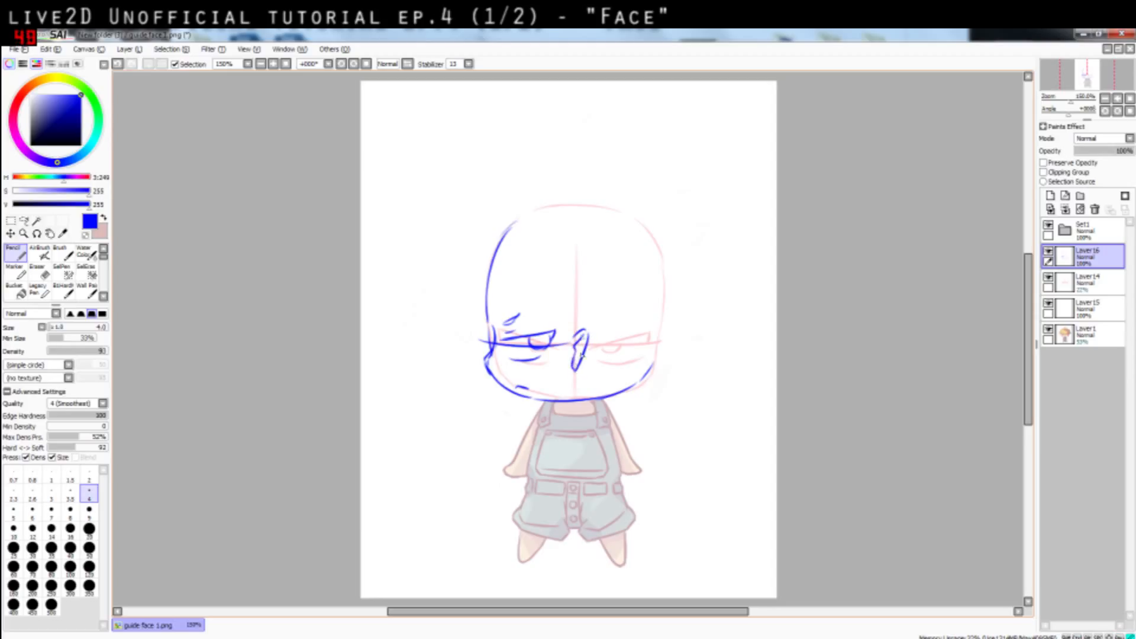
{"action": "left_click_drag", "start_coordinate": [579, 325], "coordinate": [572, 337]}
{"action": "key", "text": "ctrl+z"}
Draw a long pointed hair lock in front of the ear, reaching from the forehead down to the jaw
{"action": "mouse_move", "coordinate": [560, 284]}
{"action": "left_mouse_down"}
{"action": "mouse_move", "coordinate": [571, 398]}
{"action": "mouse_move", "coordinate": [554, 398]}
{"action": "left_mouse_up"}
{"action": "key", "text": "ctrl+z"}
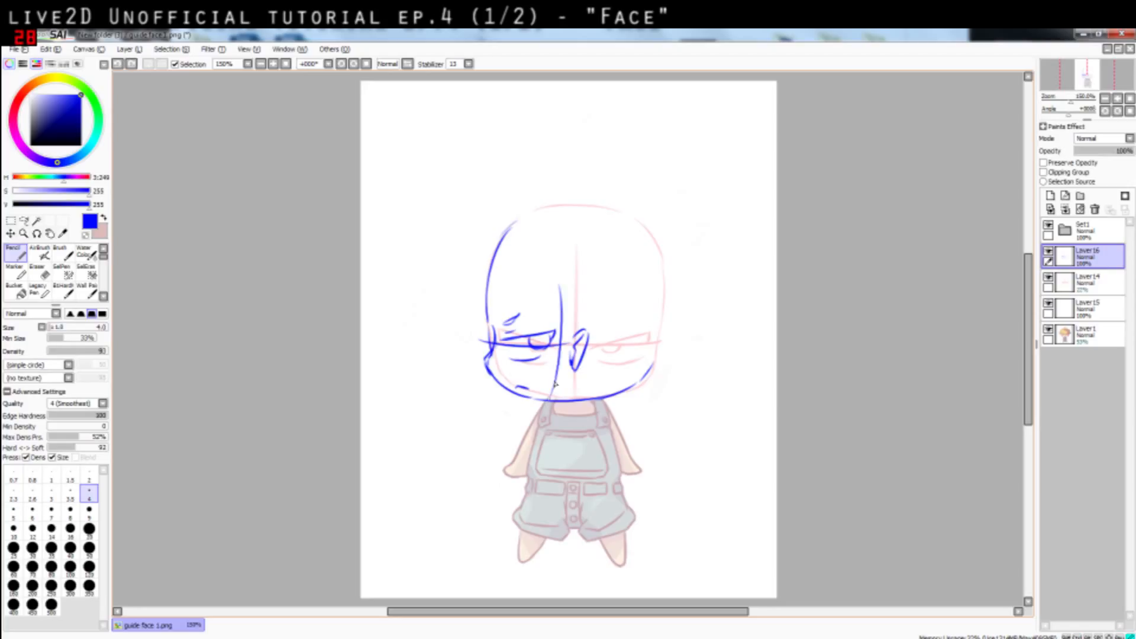
{"action": "left_click_drag", "start_coordinate": [574, 313], "coordinate": [555, 397]}
{"action": "key", "text": "ctrl+z"}
{"action": "key", "text": "ctrl+z"}
{"action": "left_click_drag", "start_coordinate": [553, 274], "coordinate": [553, 399]}
{"action": "left_click_drag", "start_coordinate": [579, 309], "coordinate": [555, 385]}
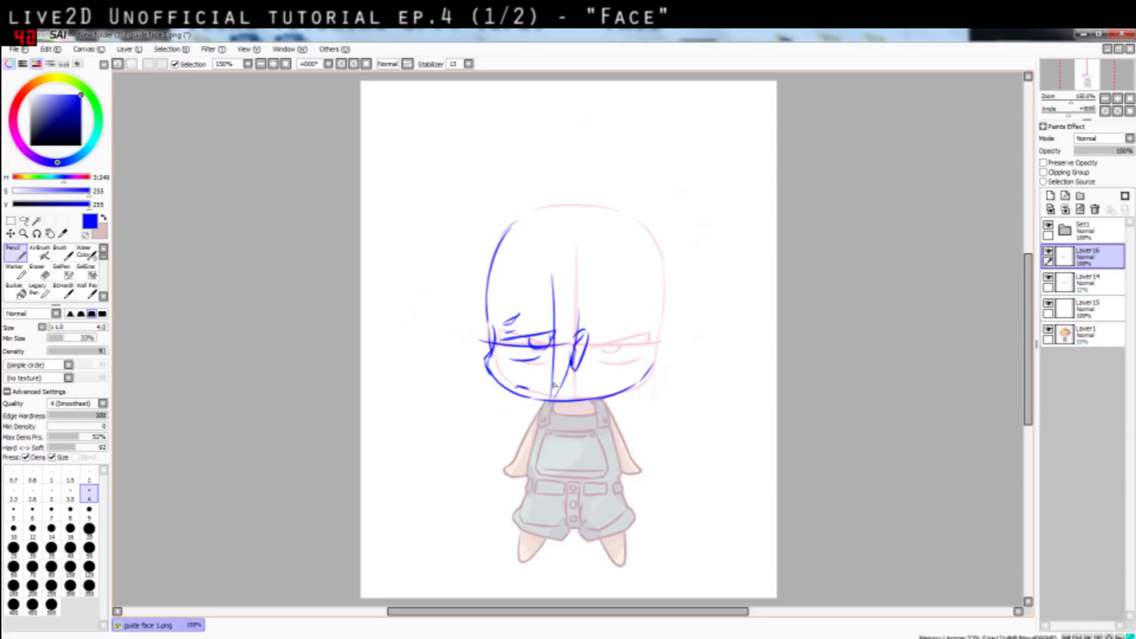
Sketch pointed fringe strands across the forehead, from the long lock toward the left face edge
{"action": "left_click_drag", "start_coordinate": [534, 271], "coordinate": [522, 318]}
{"action": "key", "text": "ctrl+z"}
{"action": "mouse_move", "coordinate": [553, 275]}
{"action": "left_mouse_down"}
{"action": "mouse_move", "coordinate": [540, 324]}
{"action": "mouse_move", "coordinate": [527, 323]}
{"action": "left_mouse_up"}
{"action": "key", "text": "ctrl+z"}
{"action": "left_click_drag", "start_coordinate": [519, 283], "coordinate": [519, 322]}
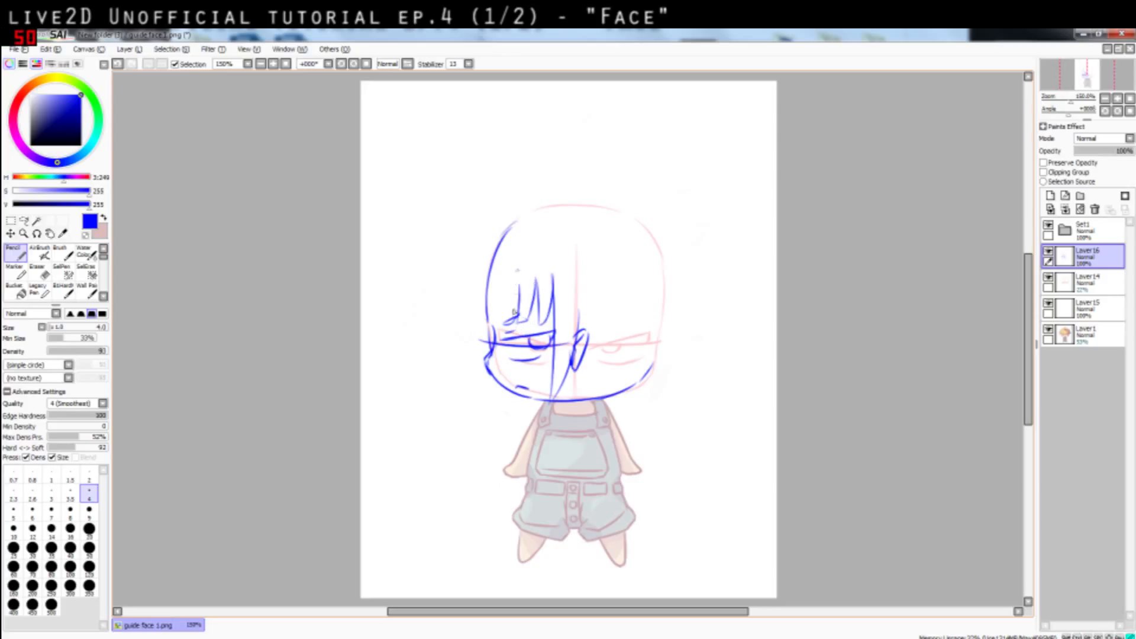
{"action": "left_click_drag", "start_coordinate": [519, 271], "coordinate": [508, 324]}
Extend the fringe past the left face edge and draw the outer hair curve from the upper-left skull down to it
{"action": "left_click_drag", "start_coordinate": [510, 323], "coordinate": [473, 329]}
{"action": "key", "text": "ctrl+z"}
{"action": "mouse_move", "coordinate": [489, 258]}
{"action": "left_mouse_down"}
{"action": "mouse_move", "coordinate": [471, 332]}
{"action": "mouse_move", "coordinate": [491, 336]}
{"action": "mouse_move", "coordinate": [474, 306]}
{"action": "left_mouse_up"}
{"action": "key", "text": "ctrl+z"}
{"action": "left_click_drag", "start_coordinate": [508, 225], "coordinate": [468, 311]}
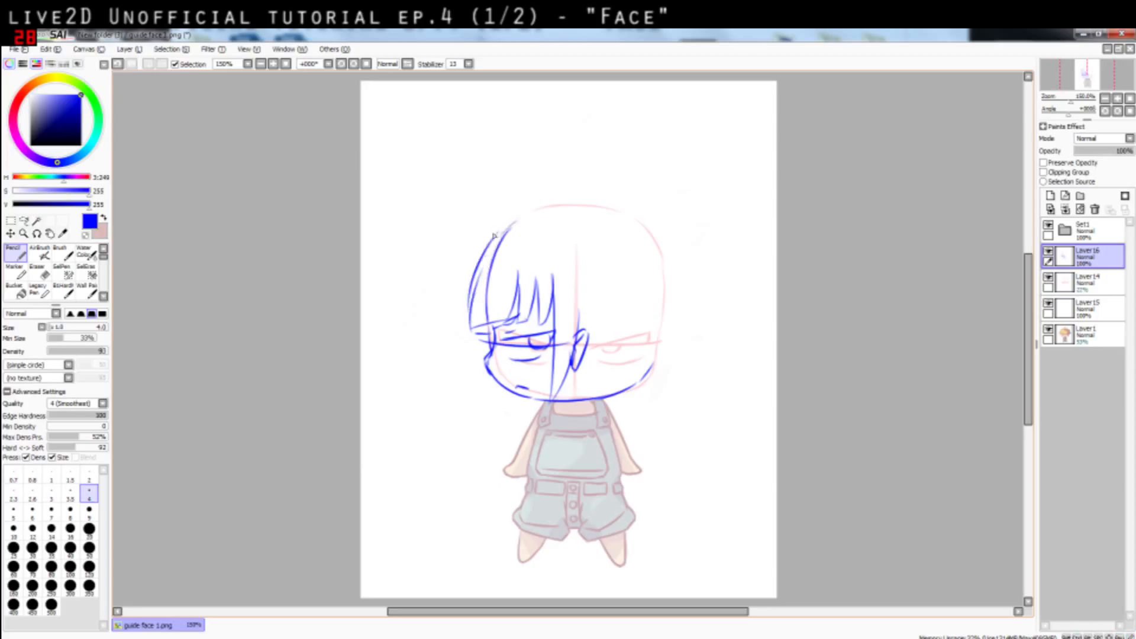
Draw a small tuft at the upper-left skull, a tall cowlick spike beside it, and the crown curve
{"action": "key", "text": "ctrl+z"}
{"action": "mouse_move", "coordinate": [503, 221]}
{"action": "left_mouse_down"}
{"action": "mouse_move", "coordinate": [468, 331]}
{"action": "mouse_move", "coordinate": [466, 219]}
{"action": "mouse_move", "coordinate": [481, 240]}
{"action": "mouse_move", "coordinate": [501, 137]}
{"action": "mouse_move", "coordinate": [528, 203]}
{"action": "left_mouse_up"}
{"action": "key", "text": "ctrl+z"}
{"action": "key", "text": "ctrl+z"}
{"action": "key", "text": "ctrl+z"}
{"action": "key", "text": "ctrl+z"}
{"action": "mouse_move", "coordinate": [534, 109]}
{"action": "left_mouse_down"}
{"action": "mouse_move", "coordinate": [519, 215]}
{"action": "mouse_move", "coordinate": [536, 224]}
{"action": "mouse_move", "coordinate": [589, 204]}
{"action": "mouse_move", "coordinate": [702, 206]}
{"action": "left_mouse_up"}
{"action": "key", "text": "ctrl+z"}
{"action": "key", "text": "ctrl+z"}
{"action": "key", "text": "ctrl+z"}
Sketch two pointed hair spikes at the back of the head, a narrow upper one and a larger one below it
{"action": "mouse_move", "coordinate": [702, 207]}
{"action": "left_mouse_down"}
{"action": "mouse_move", "coordinate": [654, 227]}
{"action": "mouse_move", "coordinate": [702, 213]}
{"action": "left_mouse_up"}
{"action": "key", "text": "ctrl+z"}
{"action": "key", "text": "ctrl+z"}
{"action": "key", "text": "ctrl+z"}
{"action": "left_click_drag", "start_coordinate": [634, 218], "coordinate": [717, 226]}
{"action": "mouse_move", "coordinate": [716, 228]}
{"action": "left_mouse_down"}
{"action": "mouse_move", "coordinate": [681, 245]}
{"action": "mouse_move", "coordinate": [769, 299]}
{"action": "mouse_move", "coordinate": [718, 320]}
{"action": "left_mouse_up"}
{"action": "key", "text": "ctrl+z"}
{"action": "key", "text": "ctrl+z"}
{"action": "key", "text": "ctrl+z"}
{"action": "mouse_move", "coordinate": [674, 253]}
{"action": "left_mouse_down"}
{"action": "mouse_move", "coordinate": [755, 303]}
{"action": "mouse_move", "coordinate": [663, 306]}
{"action": "left_mouse_up"}
Draw a smaller hair spike below the large one and connect it with pointed strands running toward the ear
{"action": "left_click_drag", "start_coordinate": [616, 316], "coordinate": [651, 329]}
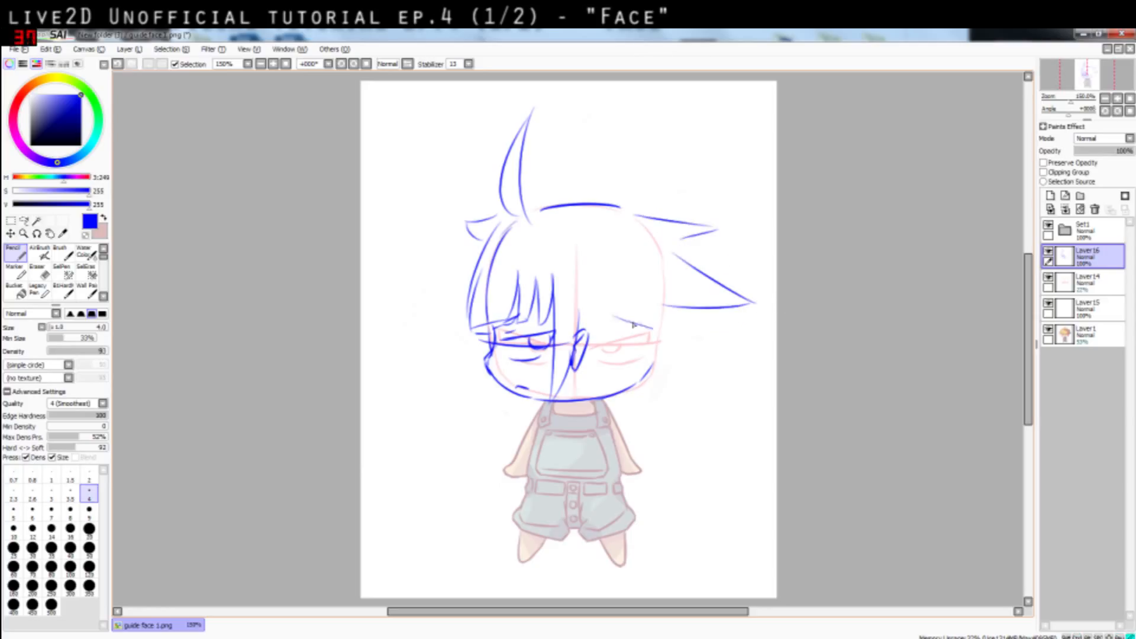
{"action": "key", "text": "ctrl+z"}
{"action": "left_click_drag", "start_coordinate": [580, 305], "coordinate": [659, 342]}
{"action": "mouse_move", "coordinate": [658, 342]}
{"action": "left_mouse_down"}
{"action": "mouse_move", "coordinate": [644, 325]}
{"action": "mouse_move", "coordinate": [650, 366]}
{"action": "left_mouse_up"}
{"action": "key", "text": "ctrl+z"}
{"action": "key", "text": "ctrl+z"}
{"action": "key", "text": "ctrl+z"}
{"action": "left_click_drag", "start_coordinate": [625, 331], "coordinate": [712, 341]}
{"action": "key", "text": "ctrl+z"}
{"action": "key", "text": "ctrl+z"}
Sketch pointed nape strands from behind the ear down to the jaw line
{"action": "mouse_move", "coordinate": [630, 337]}
{"action": "left_mouse_down"}
{"action": "mouse_move", "coordinate": [716, 353]}
{"action": "mouse_move", "coordinate": [689, 351]}
{"action": "mouse_move", "coordinate": [667, 304]}
{"action": "mouse_move", "coordinate": [647, 371]}
{"action": "mouse_move", "coordinate": [604, 393]}
{"action": "mouse_move", "coordinate": [583, 355]}
{"action": "mouse_move", "coordinate": [605, 391]}
{"action": "left_mouse_up"}
{"action": "key", "text": "ctrl+z"}
{"action": "key", "text": "ctrl+z"}
{"action": "key", "text": "ctrl+z"}
{"action": "key", "text": "ctrl+z"}
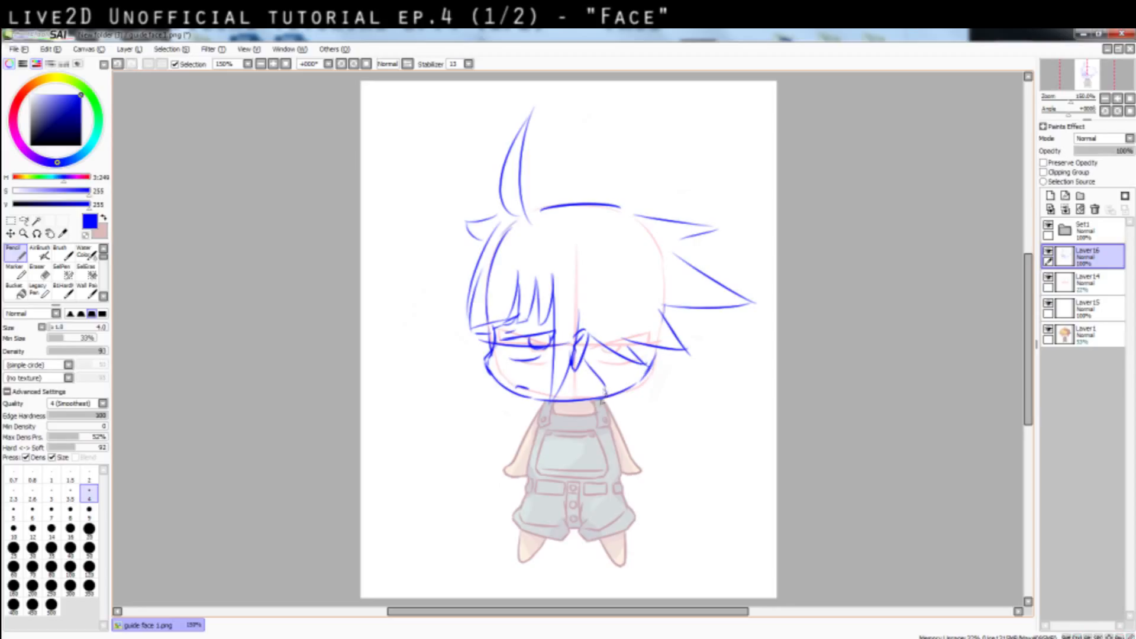
{"action": "key", "text": "ctrl+z"}
{"action": "mouse_move", "coordinate": [588, 353]}
{"action": "left_mouse_down"}
{"action": "mouse_move", "coordinate": [607, 385]}
{"action": "mouse_move", "coordinate": [648, 361]}
{"action": "mouse_move", "coordinate": [656, 373]}
{"action": "left_mouse_up"}
{"action": "key", "text": "ctrl+z"}
{"action": "key", "text": "ctrl+z"}
Add short pointed tufts between the back hair spikes and along the crown
{"action": "left_click_drag", "start_coordinate": [672, 307], "coordinate": [682, 327]}
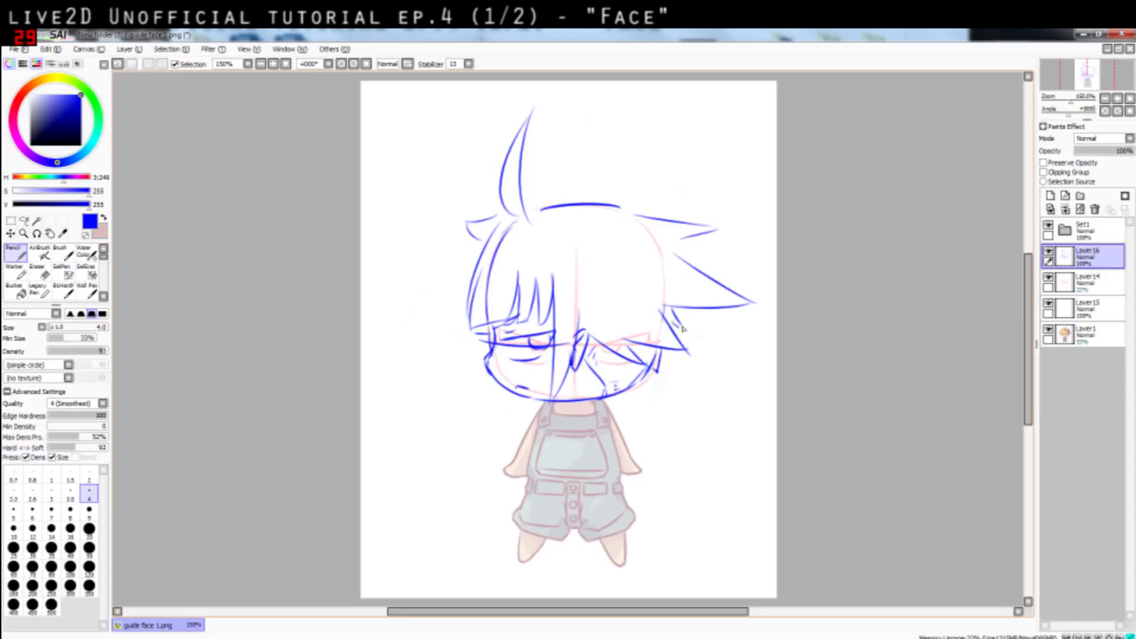
{"action": "mouse_move", "coordinate": [678, 255]}
{"action": "left_mouse_down"}
{"action": "mouse_move", "coordinate": [698, 248]}
{"action": "mouse_move", "coordinate": [669, 255]}
{"action": "left_mouse_up"}
{"action": "key", "text": "ctrl+z"}
{"action": "mouse_move", "coordinate": [652, 197]}
{"action": "left_mouse_down"}
{"action": "mouse_move", "coordinate": [609, 193]}
{"action": "mouse_move", "coordinate": [620, 207]}
{"action": "left_mouse_up"}
{"action": "key", "text": "ctrl+z"}
{"action": "left_click_drag", "start_coordinate": [589, 172], "coordinate": [586, 172]}
{"action": "key", "text": "ctrl+z"}
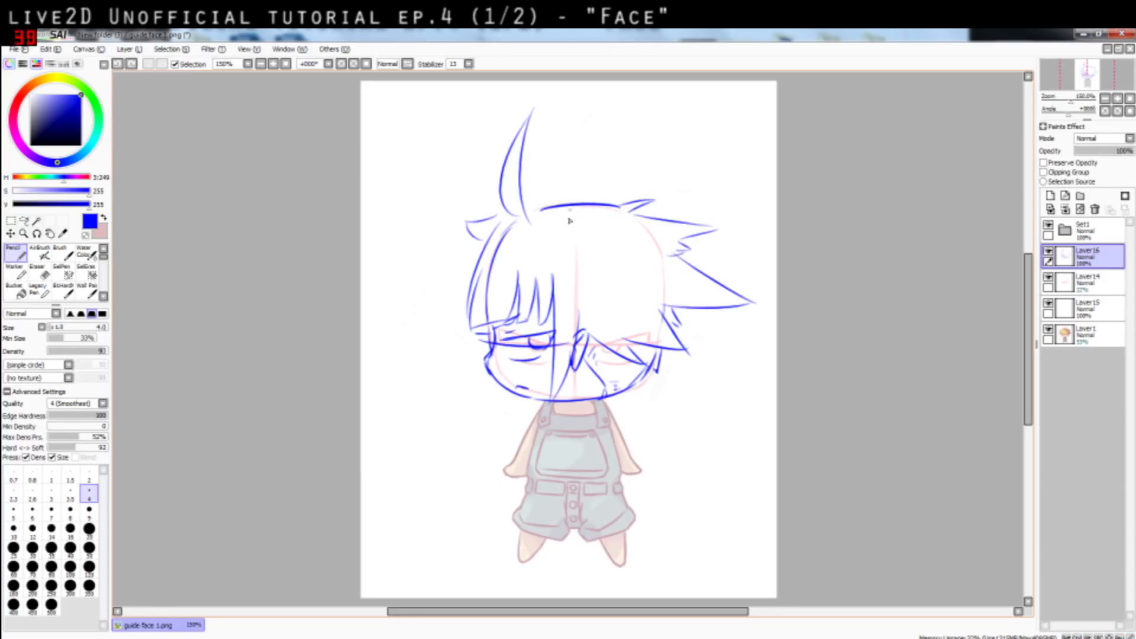
{"action": "left_click_drag", "start_coordinate": [570, 215], "coordinate": [595, 173]}
{"action": "mouse_move", "coordinate": [596, 171]}
{"action": "left_mouse_down"}
{"action": "mouse_move", "coordinate": [583, 215]}
{"action": "mouse_move", "coordinate": [590, 209]}
{"action": "left_mouse_up"}
{"action": "key", "text": "ctrl+z"}
Draw pointed strands inside the back hair and write "90°" beside the head
{"action": "left_click_drag", "start_coordinate": [590, 268], "coordinate": [651, 285]}
{"action": "key", "text": "ctrl+z"}
{"action": "left_click_drag", "start_coordinate": [594, 247], "coordinate": [664, 243]}
{"action": "key", "text": "ctrl+z"}
{"action": "left_click_drag", "start_coordinate": [664, 245], "coordinate": [593, 264]}
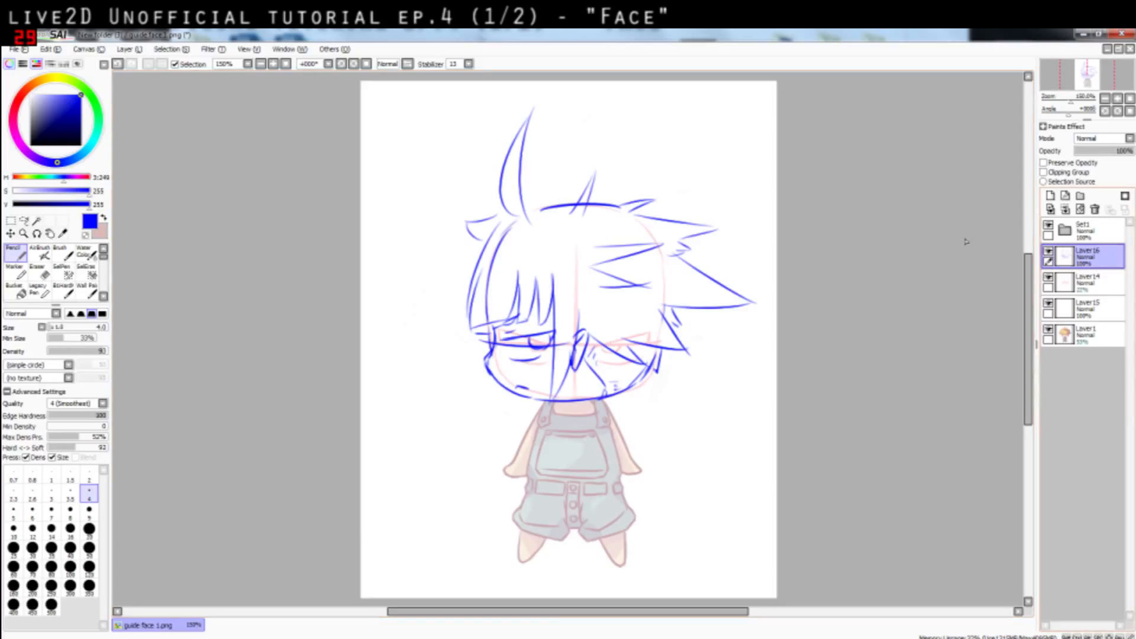
{"action": "mouse_move", "coordinate": [382, 245]}
{"action": "left_mouse_down"}
{"action": "mouse_move", "coordinate": [397, 260]}
{"action": "mouse_move", "coordinate": [409, 240]}
{"action": "left_mouse_up"}
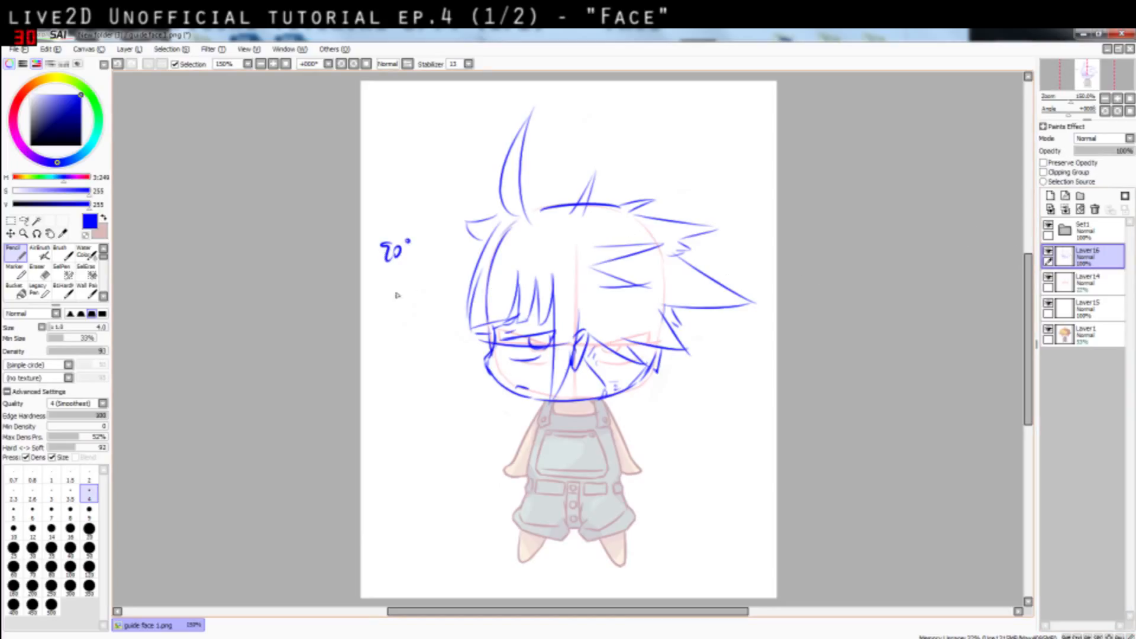
Fade the 90° sketch layer and write "45°" in magenta below its label on a new layer
{"action": "left_click", "coordinate": [16, 144]}
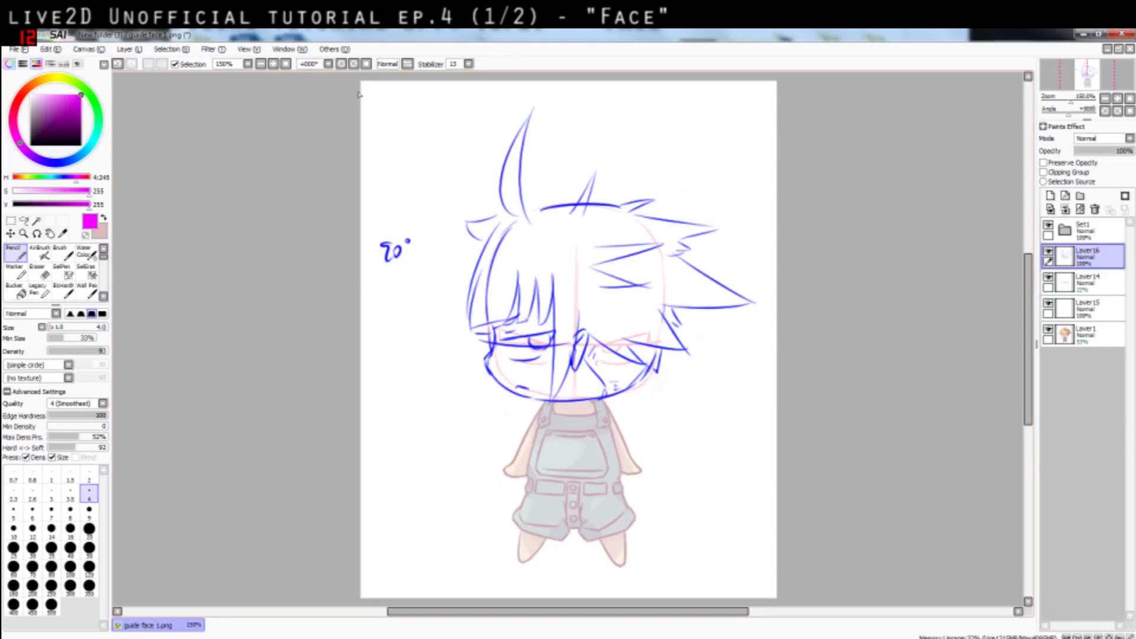
{"action": "left_click", "coordinate": [1051, 196]}
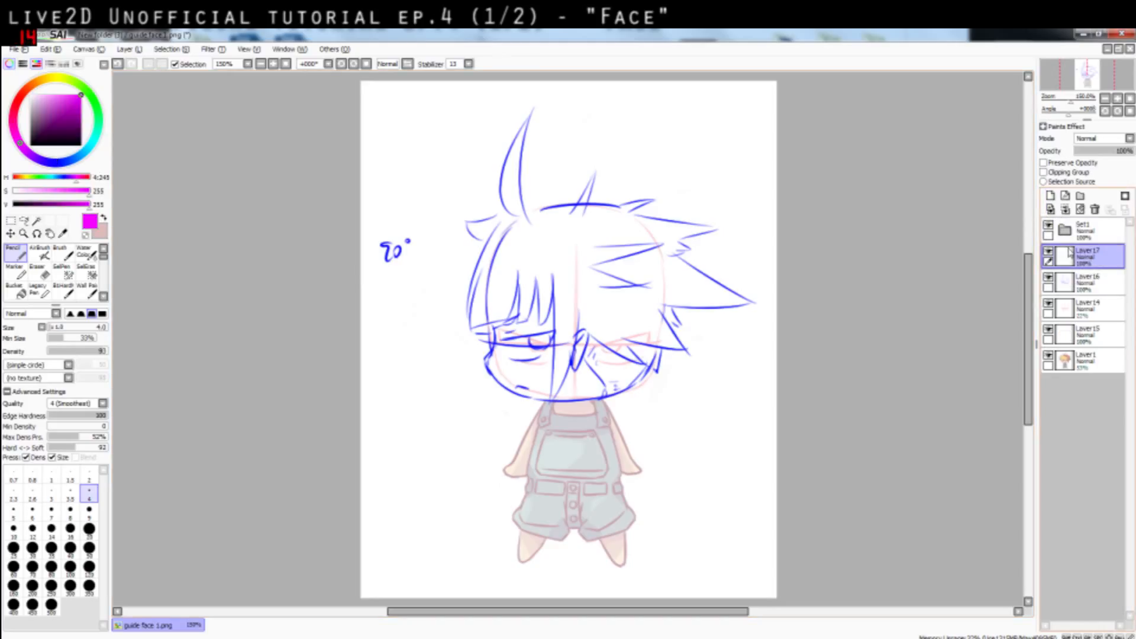
{"action": "left_click", "coordinate": [1086, 282]}
{"action": "left_click", "coordinate": [1084, 151]}
{"action": "left_click", "coordinate": [1088, 257]}
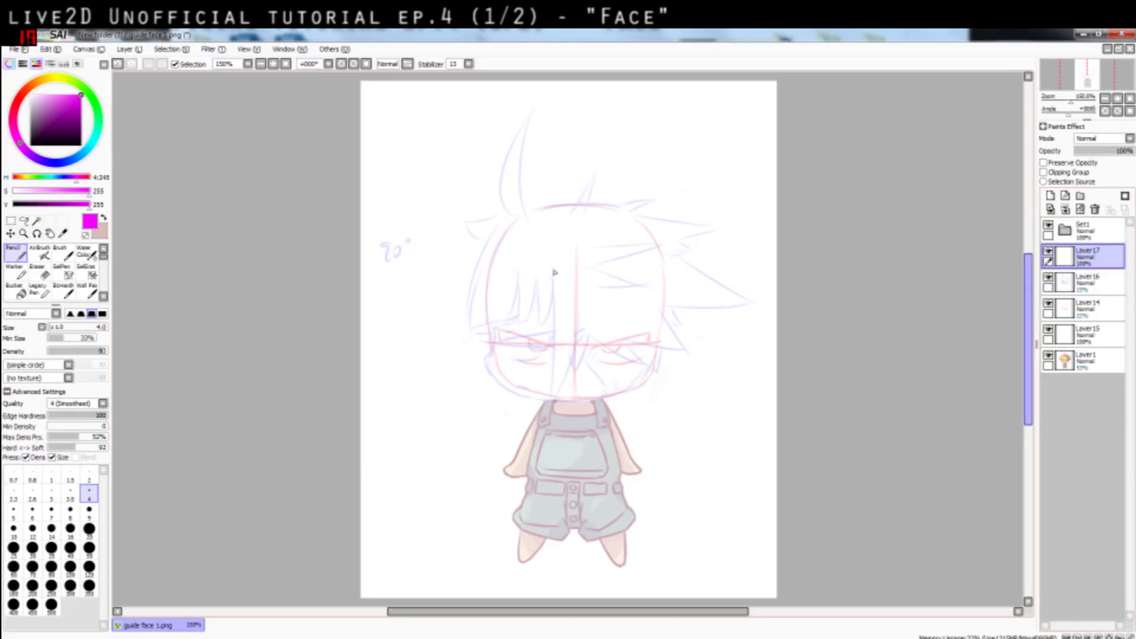
{"action": "mouse_move", "coordinate": [381, 290]}
{"action": "left_mouse_down"}
{"action": "mouse_move", "coordinate": [388, 299]}
{"action": "mouse_move", "coordinate": [406, 286]}
{"action": "left_mouse_up"}
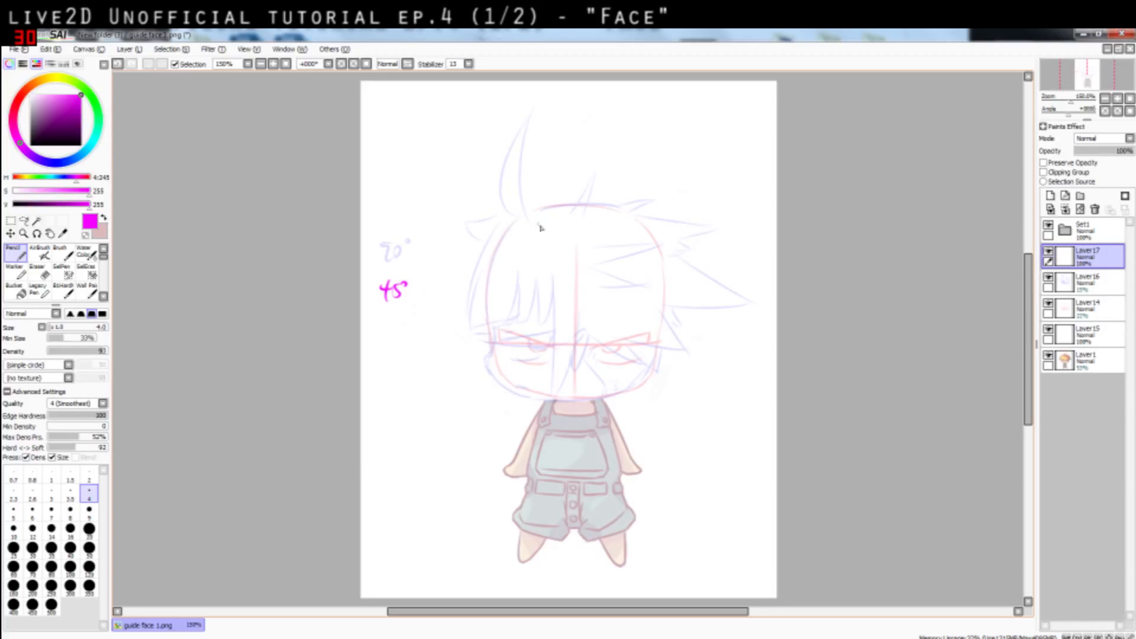
{"action": "mouse_move", "coordinate": [540, 228]}
{"action": "left_mouse_down"}
{"action": "mouse_move", "coordinate": [530, 349]}
{"action": "mouse_move", "coordinate": [547, 389]}
{"action": "mouse_move", "coordinate": [516, 336]}
{"action": "mouse_move", "coordinate": [515, 346]}
{"action": "mouse_move", "coordinate": [563, 388]}
{"action": "left_mouse_up"}
{"action": "key", "text": "ctrl+z"}
{"action": "key", "text": "ctrl+z"}
{"action": "key", "text": "ctrl+z"}
{"action": "key", "text": "ctrl+z"}
{"action": "left_click_drag", "start_coordinate": [543, 226], "coordinate": [521, 392]}
{"action": "key", "text": "ctrl+z"}
{"action": "key", "text": "ctrl+z"}
{"action": "left_click_drag", "start_coordinate": [551, 236], "coordinate": [520, 404]}
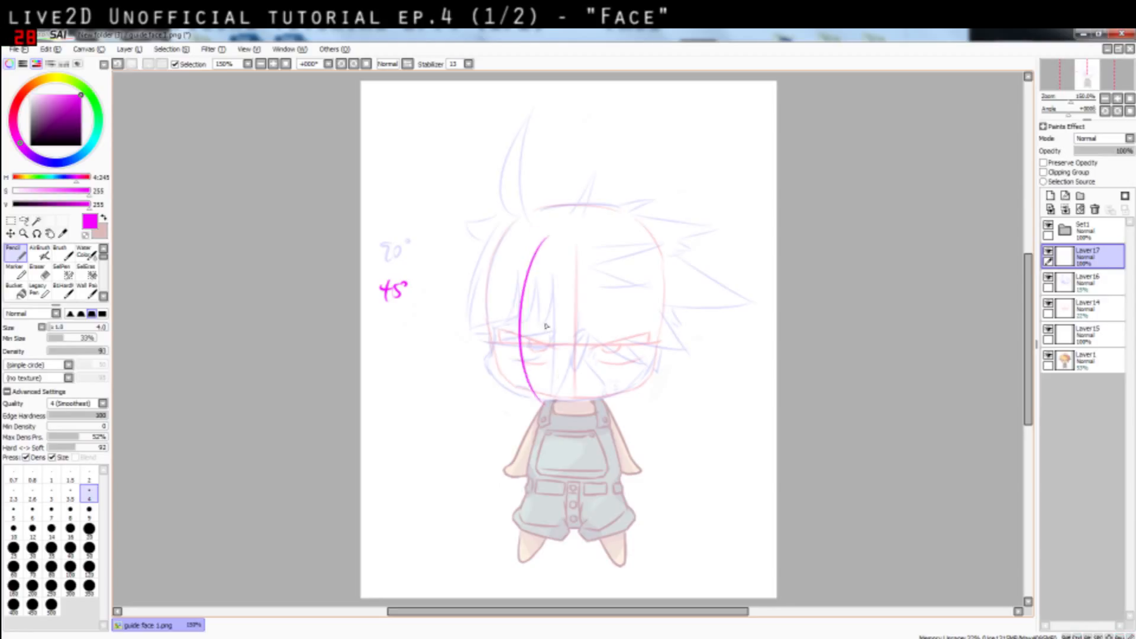
{"action": "key", "text": "ctrl+z"}
{"action": "left_click_drag", "start_coordinate": [550, 231], "coordinate": [535, 392]}
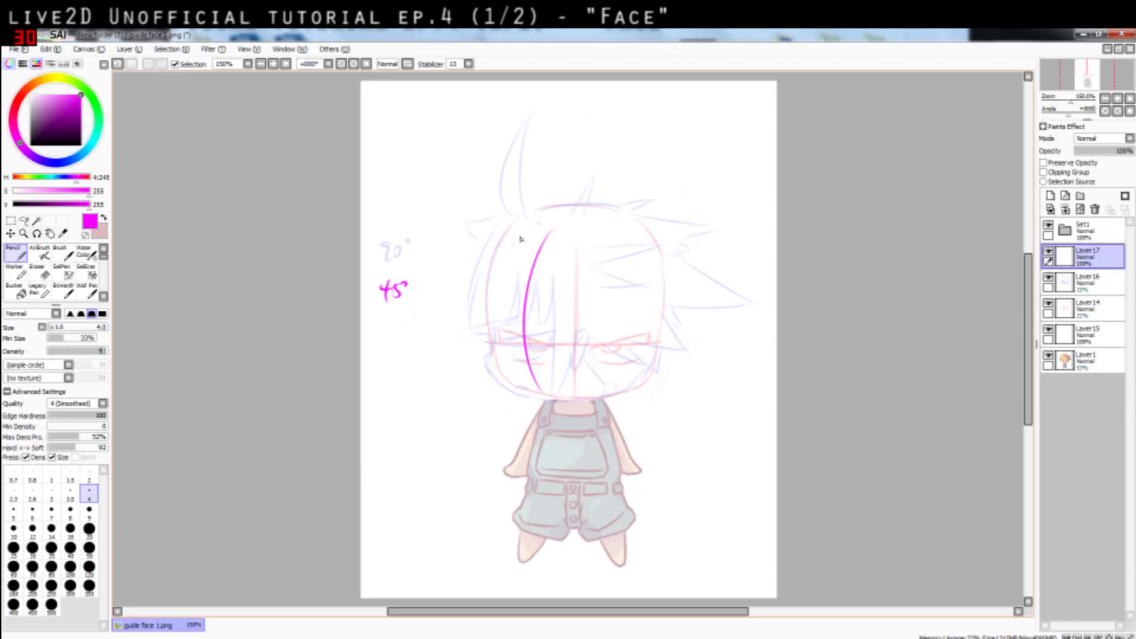
{"action": "left_click_drag", "start_coordinate": [534, 225], "coordinate": [531, 398]}
{"action": "key", "text": "ctrl+z"}
{"action": "key", "text": "ctrl+z"}
{"action": "left_click_drag", "start_coordinate": [559, 218], "coordinate": [536, 374]}
{"action": "key", "text": "ctrl+z"}
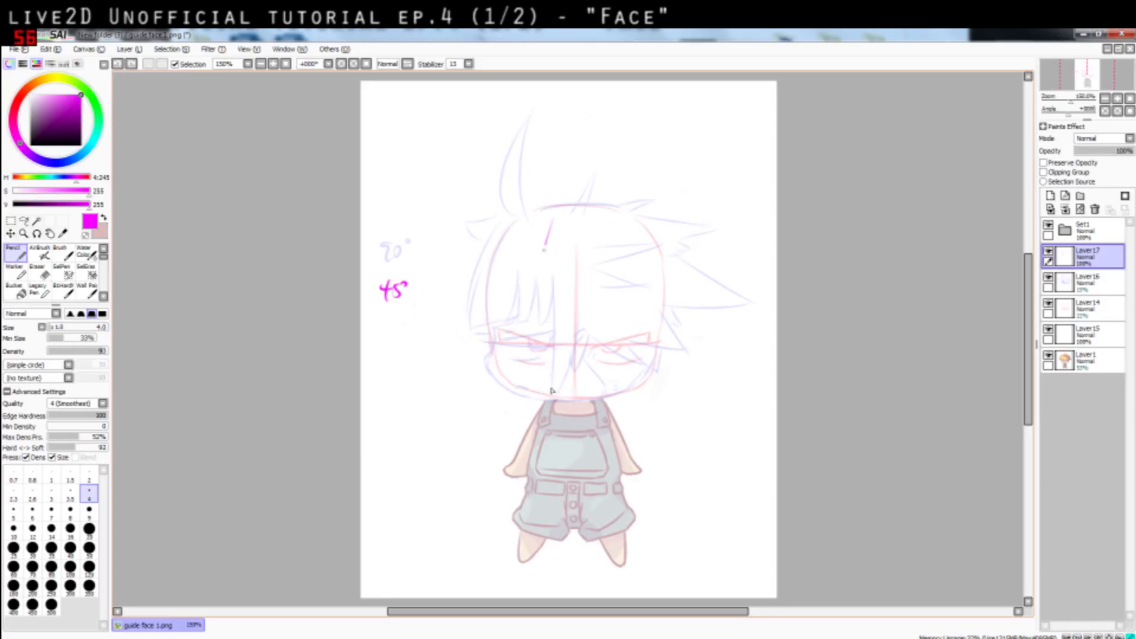
Draw the 45° face's curved vertical centre line between the left face edge and the front-view centre line
{"action": "left_click_drag", "start_coordinate": [551, 220], "coordinate": [557, 395]}
{"action": "key", "text": "ctrl+z"}
{"action": "left_click_drag", "start_coordinate": [561, 220], "coordinate": [554, 397]}
{"action": "key", "text": "ctrl+z"}
{"action": "left_click_drag", "start_coordinate": [560, 223], "coordinate": [544, 392]}
{"action": "key", "text": "ctrl+z"}
{"action": "left_click_drag", "start_coordinate": [554, 232], "coordinate": [562, 398]}
{"action": "key", "text": "ctrl+z"}
{"action": "left_click_drag", "start_coordinate": [553, 230], "coordinate": [550, 395]}
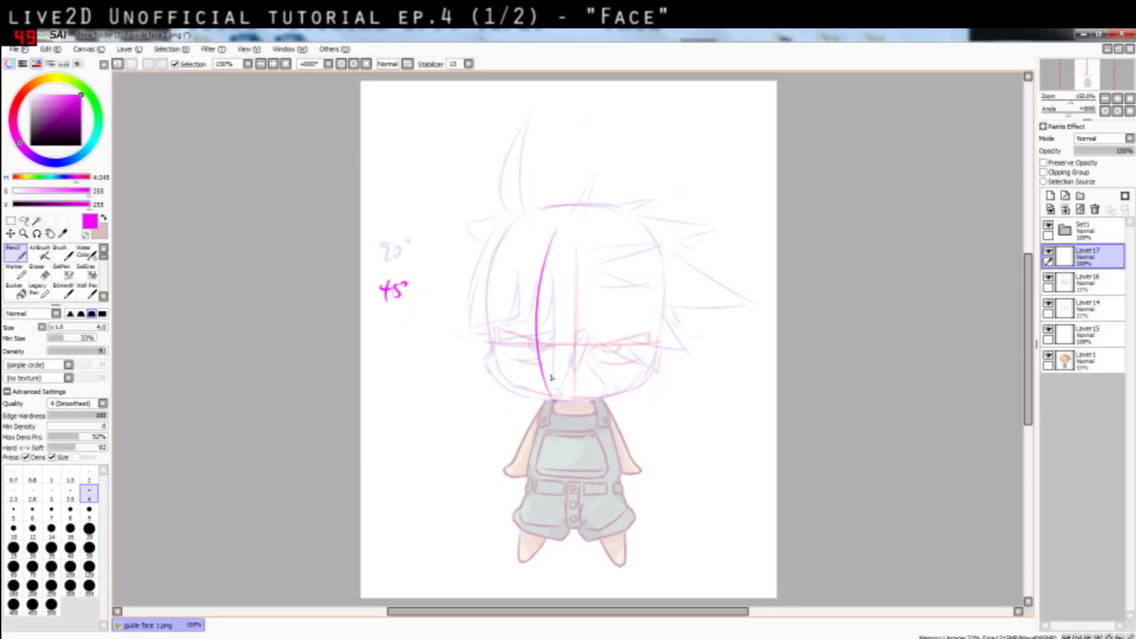
Draw the 45° head's curved horizontal eye line from the left face edge across to the back
{"action": "left_click_drag", "start_coordinate": [478, 333], "coordinate": [580, 348]}
{"action": "key", "text": "ctrl+z"}
{"action": "left_click_drag", "start_coordinate": [488, 336], "coordinate": [570, 349]}
{"action": "key", "text": "ctrl+z"}
{"action": "key", "text": "ctrl+z"}
{"action": "key", "text": "ctrl+z"}
{"action": "left_click_drag", "start_coordinate": [489, 332], "coordinate": [532, 347]}
{"action": "key", "text": "ctrl+z"}
{"action": "left_click_drag", "start_coordinate": [539, 346], "coordinate": [634, 337]}
{"action": "key", "text": "ctrl+z"}
{"action": "key", "text": "ctrl+z"}
Draw the rounded upper front and back curves of the 45° head down to the eye line
{"action": "left_click_drag", "start_coordinate": [578, 219], "coordinate": [640, 332]}
{"action": "key", "text": "ctrl+z"}
{"action": "key", "text": "ctrl+z"}
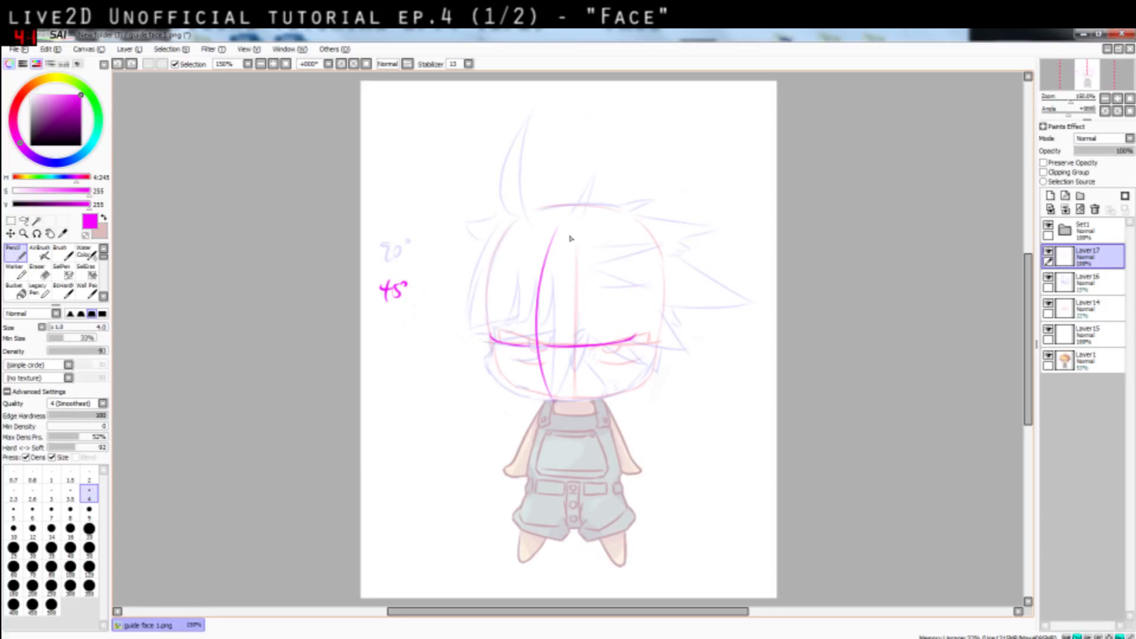
{"action": "left_click_drag", "start_coordinate": [514, 245], "coordinate": [490, 332]}
{"action": "key", "text": "ctrl+z"}
{"action": "mouse_move", "coordinate": [545, 229]}
{"action": "left_mouse_down"}
{"action": "mouse_move", "coordinate": [494, 334]}
{"action": "mouse_move", "coordinate": [484, 304]}
{"action": "mouse_move", "coordinate": [490, 333]}
{"action": "left_mouse_up"}
{"action": "key", "text": "ctrl+z"}
{"action": "key", "text": "ctrl+z"}
{"action": "mouse_move", "coordinate": [580, 230]}
{"action": "left_mouse_down"}
{"action": "mouse_move", "coordinate": [637, 321]}
{"action": "mouse_move", "coordinate": [614, 277]}
{"action": "mouse_move", "coordinate": [638, 291]}
{"action": "mouse_move", "coordinate": [630, 280]}
{"action": "mouse_move", "coordinate": [633, 341]}
{"action": "mouse_move", "coordinate": [634, 305]}
{"action": "mouse_move", "coordinate": [618, 372]}
{"action": "left_mouse_up"}
{"action": "key", "text": "ctrl+z"}
{"action": "key", "text": "ctrl+z"}
{"action": "key", "text": "ctrl+z"}
{"action": "key", "text": "ctrl+z"}
Close the 45° head guide below the eye line with back jaw, chin and front jaw curves
{"action": "mouse_move", "coordinate": [638, 332]}
{"action": "left_mouse_down"}
{"action": "mouse_move", "coordinate": [601, 393]}
{"action": "mouse_move", "coordinate": [629, 361]}
{"action": "mouse_move", "coordinate": [635, 330]}
{"action": "mouse_move", "coordinate": [599, 396]}
{"action": "left_mouse_up"}
{"action": "key", "text": "ctrl+z"}
{"action": "left_click_drag", "start_coordinate": [558, 403], "coordinate": [596, 401]}
{"action": "key", "text": "ctrl+z"}
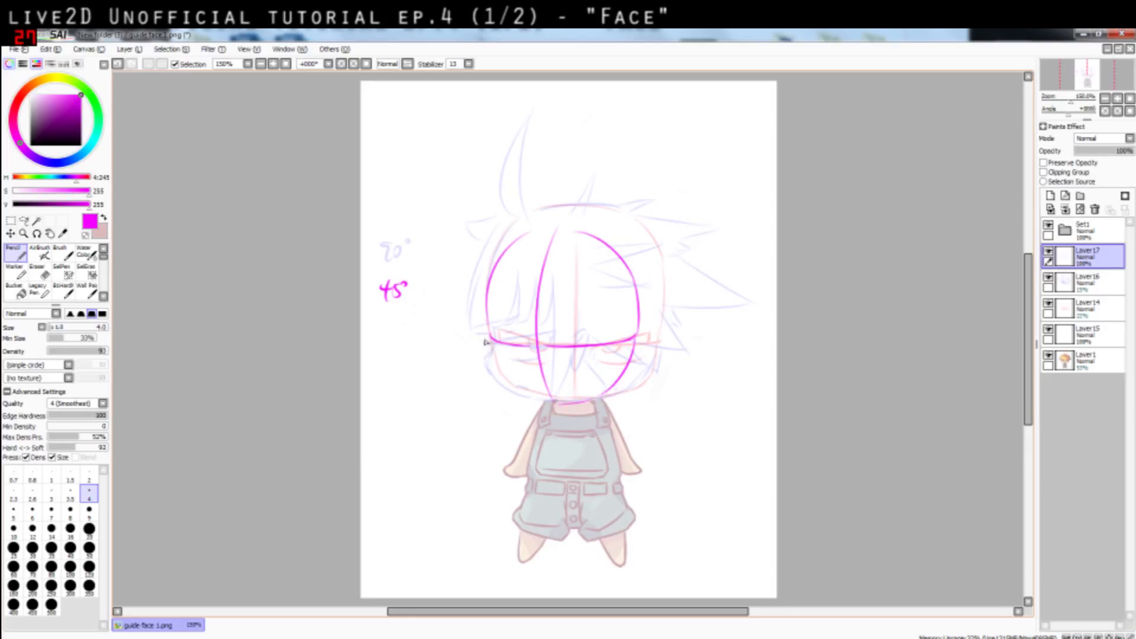
{"action": "left_click_drag", "start_coordinate": [489, 341], "coordinate": [538, 398]}
{"action": "key", "text": "ctrl+z"}
Toggle the 45° and 90° sketch layers off and on to compare them with the front-view face
{"action": "left_click", "coordinate": [1048, 251]}
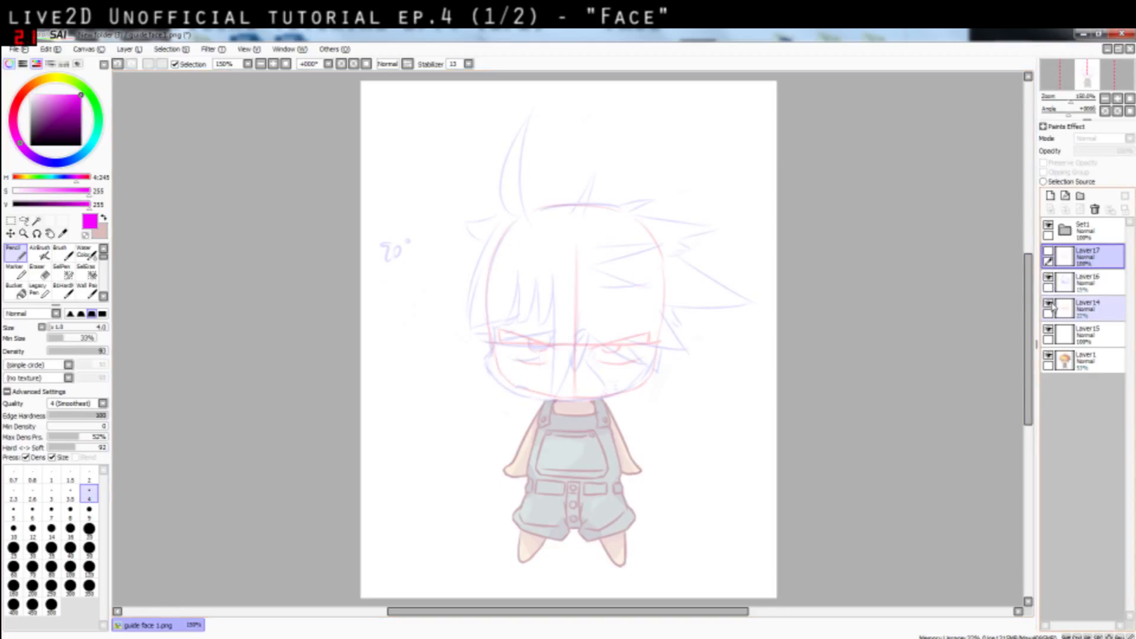
{"action": "left_click", "coordinate": [1048, 277]}
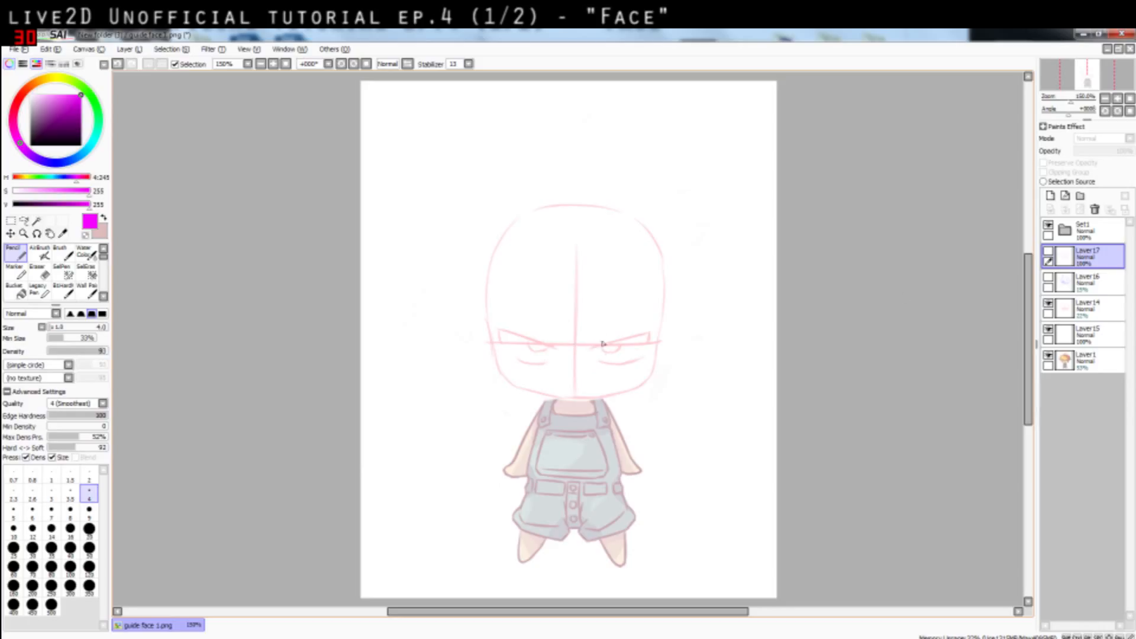
{"action": "left_click", "coordinate": [1048, 277]}
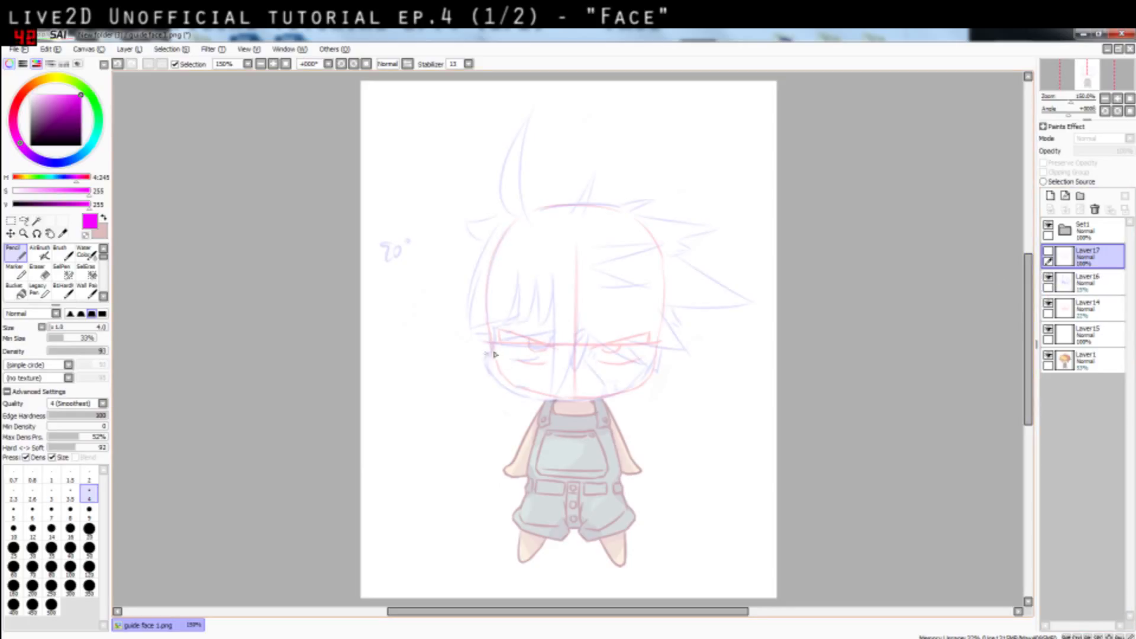
{"action": "left_click", "coordinate": [1048, 252]}
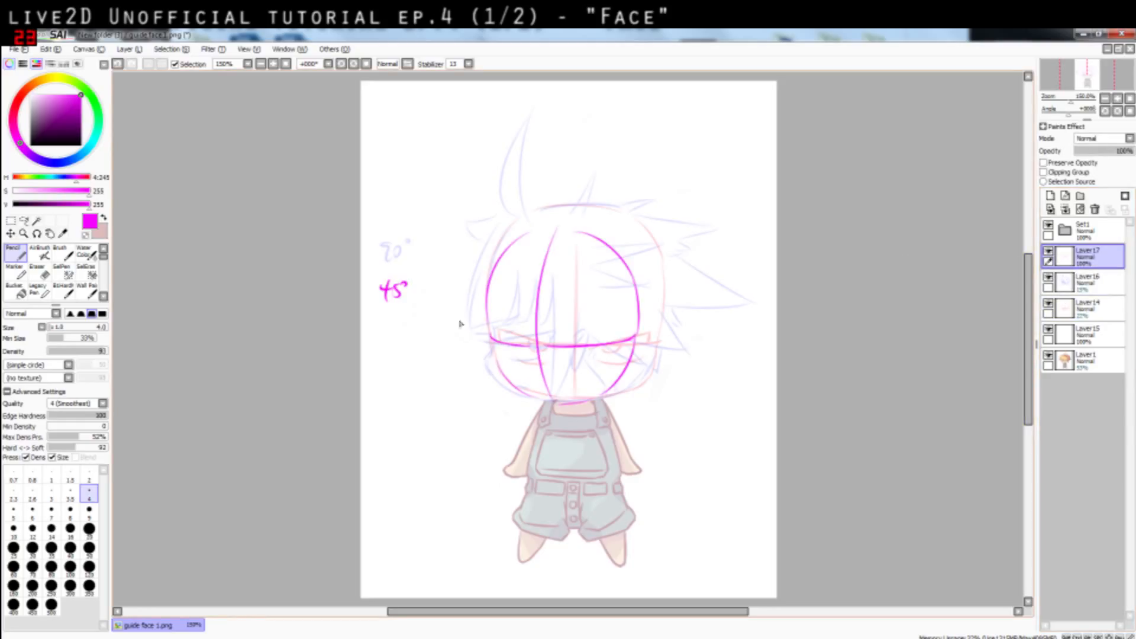
{"action": "left_click_drag", "start_coordinate": [500, 347], "coordinate": [507, 372]}
{"action": "key", "text": "ctrl+z"}
{"action": "key", "text": "ctrl+z"}
{"action": "key", "text": "ctrl+z"}
{"action": "left_click_drag", "start_coordinate": [525, 323], "coordinate": [520, 385]}
{"action": "key", "text": "ctrl+z"}
{"action": "mouse_move", "coordinate": [526, 327]}
{"action": "left_mouse_down"}
{"action": "mouse_move", "coordinate": [527, 381]}
{"action": "mouse_move", "coordinate": [546, 383]}
{"action": "mouse_move", "coordinate": [530, 354]}
{"action": "mouse_move", "coordinate": [504, 382]}
{"action": "left_mouse_up"}
{"action": "key", "text": "ctrl+z"}
{"action": "key", "text": "ctrl+z"}
{"action": "key", "text": "ctrl+z"}
{"action": "mouse_move", "coordinate": [512, 331]}
{"action": "left_mouse_down"}
{"action": "mouse_move", "coordinate": [510, 377]}
{"action": "mouse_move", "coordinate": [521, 385]}
{"action": "mouse_move", "coordinate": [541, 365]}
{"action": "left_mouse_up"}
{"action": "key", "text": "ctrl+z"}
{"action": "mouse_move", "coordinate": [531, 322]}
{"action": "left_mouse_down"}
{"action": "mouse_move", "coordinate": [524, 382]}
{"action": "mouse_move", "coordinate": [541, 347]}
{"action": "left_mouse_up"}
{"action": "key", "text": "ctrl+z"}
Draw the 45° face's contour dipping inward at the eye line on the left face edge
{"action": "mouse_move", "coordinate": [491, 335]}
{"action": "left_mouse_down"}
{"action": "mouse_move", "coordinate": [499, 373]}
{"action": "mouse_move", "coordinate": [523, 393]}
{"action": "mouse_move", "coordinate": [488, 325]}
{"action": "mouse_move", "coordinate": [495, 359]}
{"action": "left_mouse_up"}
{"action": "key", "text": "ctrl+z"}
{"action": "key", "text": "ctrl+z"}
{"action": "key", "text": "ctrl+z"}
{"action": "key", "text": "ctrl+z"}
{"action": "key", "text": "ctrl+z"}
{"action": "key", "text": "ctrl+z"}
Extend the 45° face contour with a heavier cheek and jaw curve from the eye-line dip to the chin
{"action": "mouse_move", "coordinate": [496, 356]}
{"action": "left_mouse_down"}
{"action": "mouse_move", "coordinate": [532, 400]}
{"action": "mouse_move", "coordinate": [513, 394]}
{"action": "mouse_move", "coordinate": [537, 400]}
{"action": "mouse_move", "coordinate": [503, 383]}
{"action": "mouse_move", "coordinate": [542, 399]}
{"action": "mouse_move", "coordinate": [501, 379]}
{"action": "mouse_move", "coordinate": [549, 399]}
{"action": "mouse_move", "coordinate": [508, 388]}
{"action": "mouse_move", "coordinate": [554, 402]}
{"action": "left_mouse_up"}
{"action": "key", "text": "ctrl+z"}
{"action": "key", "text": "ctrl+z"}
{"action": "key", "text": "ctrl+z"}
{"action": "key", "text": "ctrl+z"}
{"action": "key", "text": "ctrl+z"}
{"action": "key", "text": "ctrl+z"}
{"action": "key", "text": "ctrl+z"}
{"action": "mouse_move", "coordinate": [496, 352]}
{"action": "left_mouse_down"}
{"action": "mouse_move", "coordinate": [497, 375]}
{"action": "mouse_move", "coordinate": [504, 367]}
{"action": "mouse_move", "coordinate": [502, 379]}
{"action": "mouse_move", "coordinate": [496, 369]}
{"action": "mouse_move", "coordinate": [535, 395]}
{"action": "left_mouse_up"}
{"action": "key", "text": "ctrl+z"}
{"action": "key", "text": "ctrl+z"}
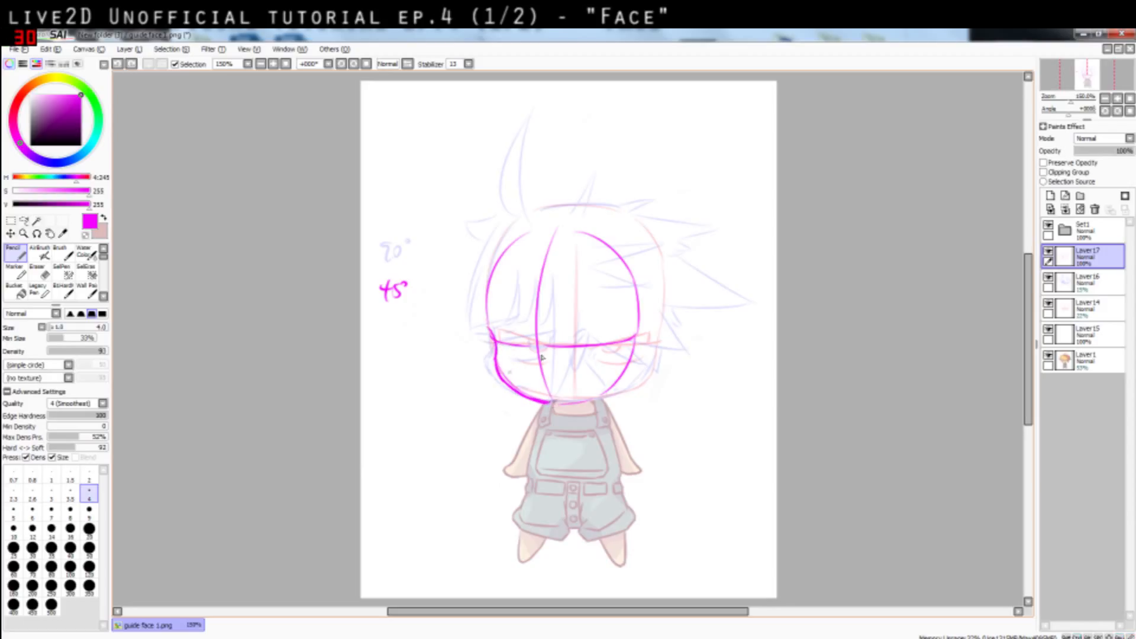
Sketch the 45° head's rear jaw curve from the chin out and up towards the back of the head
{"action": "key", "text": "ctrl+z"}
{"action": "left_click_drag", "start_coordinate": [536, 314], "coordinate": [539, 383]}
{"action": "key", "text": "ctrl+z"}
{"action": "left_click_drag", "start_coordinate": [584, 405], "coordinate": [640, 380]}
{"action": "key", "text": "ctrl+z"}
{"action": "key", "text": "ctrl+z"}
{"action": "key", "text": "ctrl+z"}
{"action": "key", "text": "ctrl+z"}
{"action": "left_click_drag", "start_coordinate": [659, 337], "coordinate": [645, 372]}
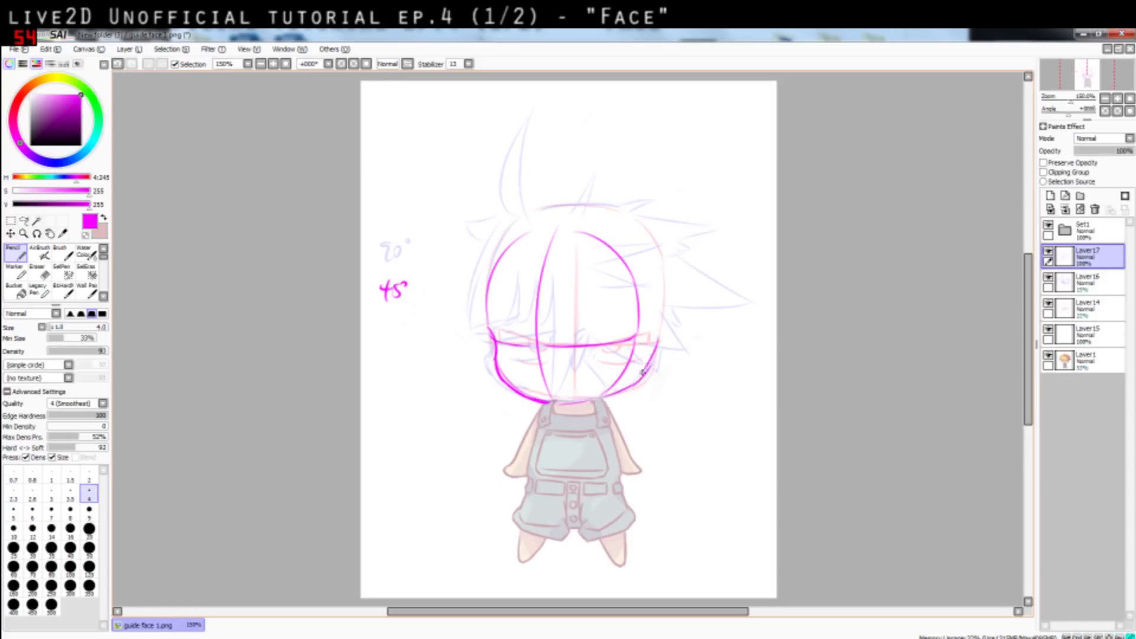
Extend the 45° head outline from the rear jaw up the back of the skull and over to the crown
{"action": "left_click_drag", "start_coordinate": [663, 302], "coordinate": [650, 368]}
{"action": "mouse_move", "coordinate": [659, 250]}
{"action": "left_mouse_down"}
{"action": "mouse_move", "coordinate": [662, 320]}
{"action": "mouse_move", "coordinate": [648, 237]}
{"action": "left_mouse_up"}
{"action": "key", "text": "ctrl+z"}
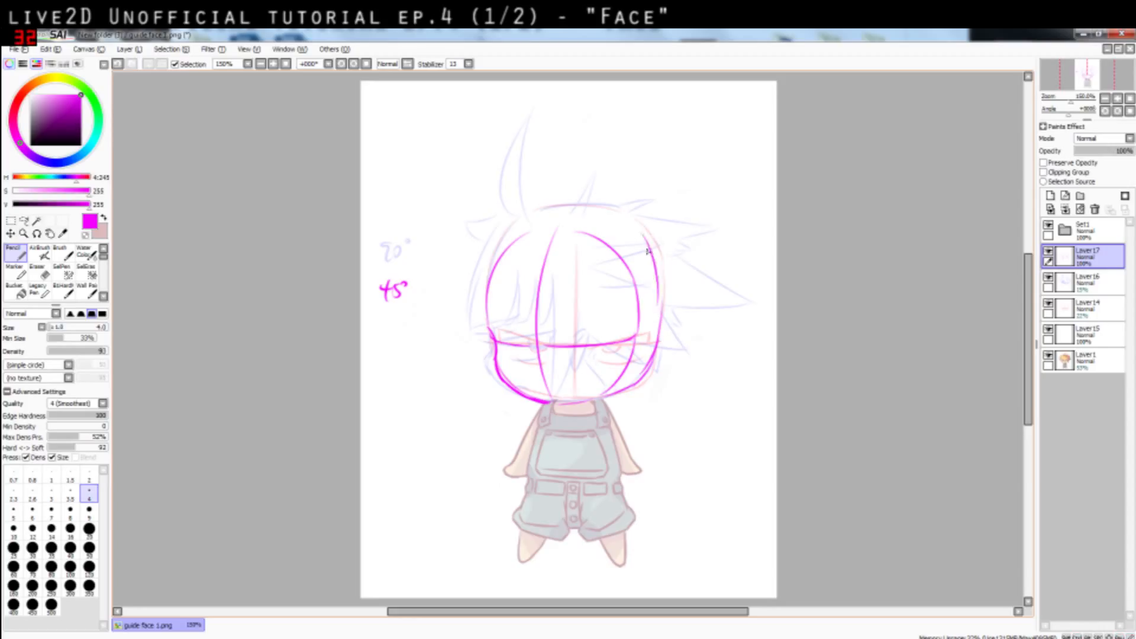
{"action": "key", "text": "ctrl+z"}
{"action": "left_click_drag", "start_coordinate": [664, 307], "coordinate": [648, 227]}
{"action": "key", "text": "ctrl+z"}
{"action": "mouse_move", "coordinate": [661, 275]}
{"action": "left_mouse_down"}
{"action": "mouse_move", "coordinate": [645, 231]}
{"action": "mouse_move", "coordinate": [616, 210]}
{"action": "mouse_move", "coordinate": [541, 206]}
{"action": "left_mouse_up"}
{"action": "key", "text": "ctrl+z"}
{"action": "left_click_drag", "start_coordinate": [613, 210], "coordinate": [539, 205]}
{"action": "key", "text": "ctrl+z"}
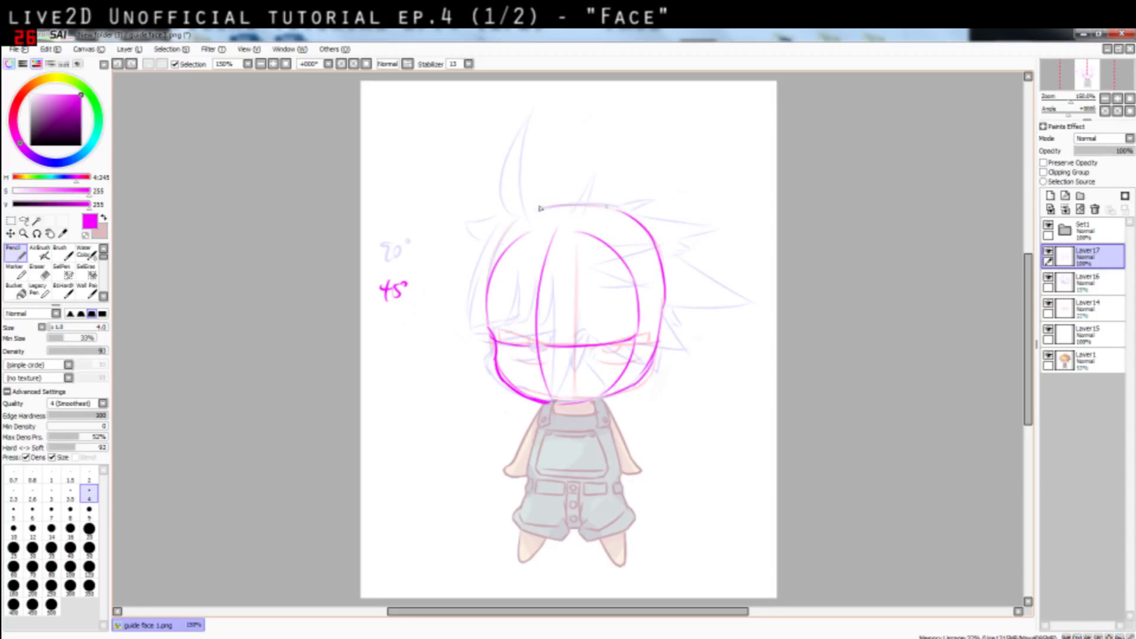
Close the 45° head outline across the crown and down the forehead to the far side of the face
{"action": "mouse_move", "coordinate": [620, 218]}
{"action": "left_mouse_down"}
{"action": "mouse_move", "coordinate": [535, 209]}
{"action": "mouse_move", "coordinate": [499, 247]}
{"action": "left_mouse_up"}
{"action": "key", "text": "ctrl+z"}
{"action": "key", "text": "ctrl+z"}
{"action": "left_click_drag", "start_coordinate": [540, 211], "coordinate": [496, 249]}
{"action": "key", "text": "ctrl+z"}
{"action": "left_click_drag", "start_coordinate": [528, 214], "coordinate": [499, 263]}
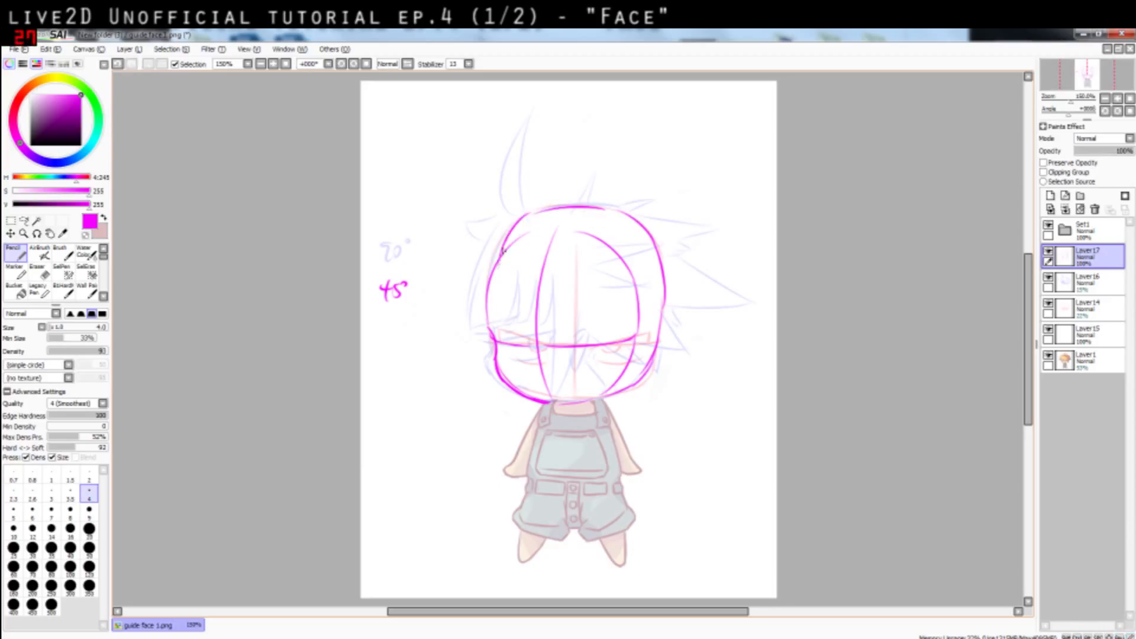
{"action": "key", "text": "ctrl+z"}
{"action": "left_click_drag", "start_coordinate": [524, 217], "coordinate": [483, 306]}
Sketch the hairline across the 45° forehead and curve it down the near temple to the eye line
{"action": "left_click_drag", "start_coordinate": [530, 243], "coordinate": [531, 332]}
{"action": "key", "text": "ctrl+z"}
{"action": "left_click_drag", "start_coordinate": [507, 283], "coordinate": [595, 271]}
{"action": "key", "text": "ctrl+z"}
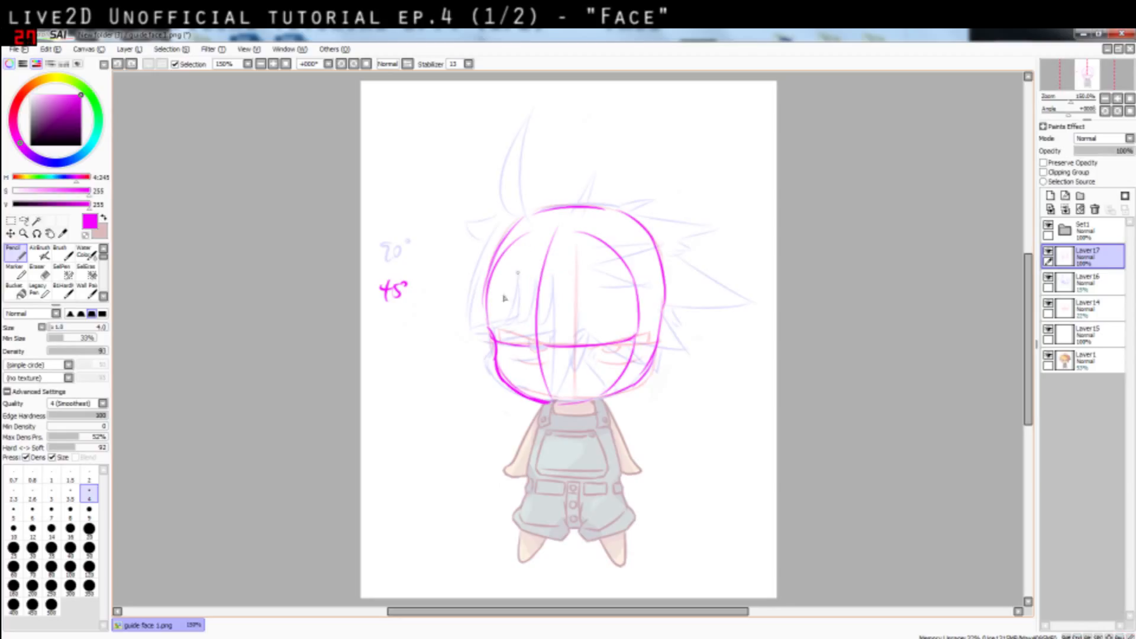
{"action": "left_click_drag", "start_coordinate": [496, 288], "coordinate": [491, 328]}
{"action": "mouse_move", "coordinate": [501, 285]}
{"action": "left_mouse_down"}
{"action": "mouse_move", "coordinate": [550, 266]}
{"action": "mouse_move", "coordinate": [552, 280]}
{"action": "mouse_move", "coordinate": [520, 287]}
{"action": "mouse_move", "coordinate": [595, 291]}
{"action": "mouse_move", "coordinate": [639, 354]}
{"action": "mouse_move", "coordinate": [627, 386]}
{"action": "mouse_move", "coordinate": [602, 403]}
{"action": "left_mouse_up"}
{"action": "key", "text": "ctrl+z"}
{"action": "key", "text": "ctrl+z"}
{"action": "key", "text": "ctrl+z"}
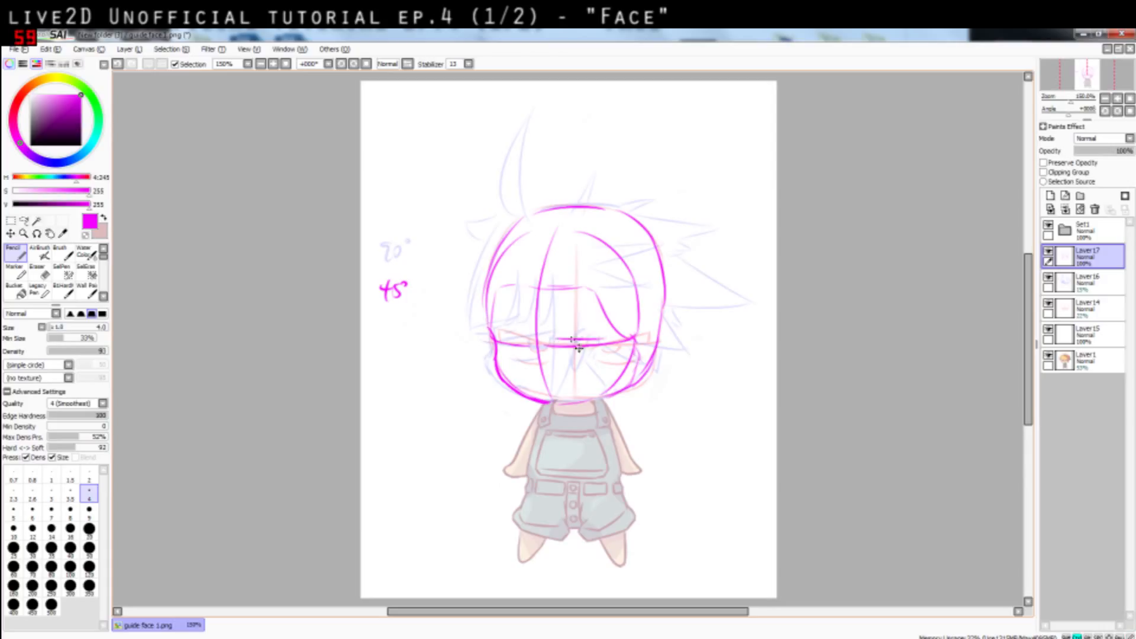
{"action": "mouse_move", "coordinate": [559, 340]}
{"action": "left_mouse_down"}
{"action": "mouse_move", "coordinate": [611, 336]}
{"action": "mouse_move", "coordinate": [599, 355]}
{"action": "mouse_move", "coordinate": [620, 334]}
{"action": "left_mouse_up"}
{"action": "key", "text": "ctrl+z"}
{"action": "key", "text": "ctrl+z"}
{"action": "key", "text": "ctrl+z"}
{"action": "key", "text": "ctrl+z"}
{"action": "key", "text": "ctrl+z"}
{"action": "key", "text": "ctrl+z"}
{"action": "key", "text": "ctrl+z"}
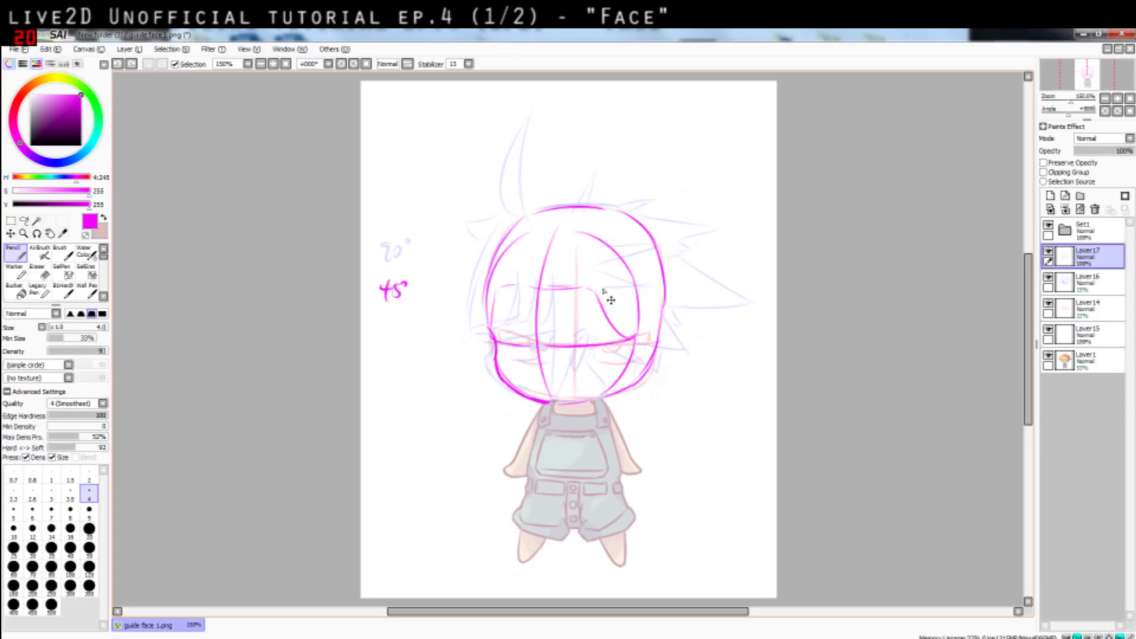
Redraw the near half of the 45° hairline with a slight upward slant and an angled corner down the temple
{"action": "key", "text": "ctrl+z"}
{"action": "left_click_drag", "start_coordinate": [594, 291], "coordinate": [619, 291]}
{"action": "key", "text": "ctrl+z"}
{"action": "mouse_move", "coordinate": [543, 289]}
{"action": "left_mouse_down"}
{"action": "mouse_move", "coordinate": [616, 281]}
{"action": "mouse_move", "coordinate": [640, 331]}
{"action": "mouse_move", "coordinate": [640, 370]}
{"action": "mouse_move", "coordinate": [626, 374]}
{"action": "left_mouse_up"}
{"action": "key", "text": "ctrl+z"}
{"action": "key", "text": "ctrl+z"}
{"action": "key", "text": "ctrl+z"}
{"action": "mouse_move", "coordinate": [622, 315]}
{"action": "left_mouse_down"}
{"action": "mouse_move", "coordinate": [592, 320]}
{"action": "mouse_move", "coordinate": [623, 335]}
{"action": "mouse_move", "coordinate": [513, 339]}
{"action": "left_mouse_up"}
{"action": "key", "text": "ctrl+z"}
{"action": "key", "text": "ctrl+z"}
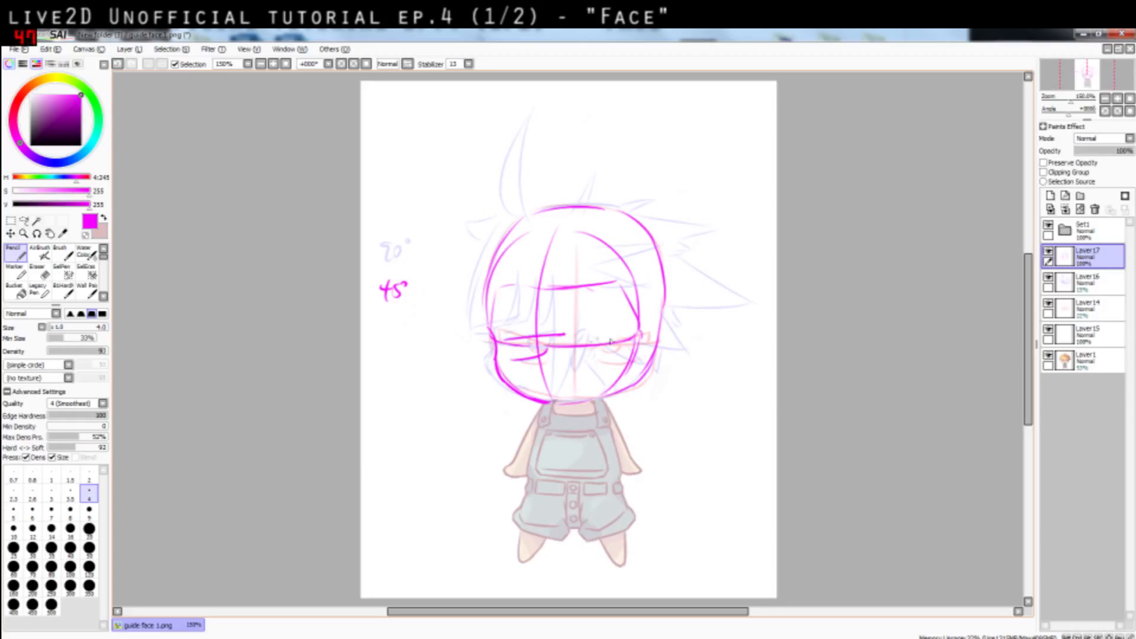
{"action": "key", "text": "ctrl+z"}
{"action": "key", "text": "ctrl+z"}
{"action": "key", "text": "ctrl+z"}
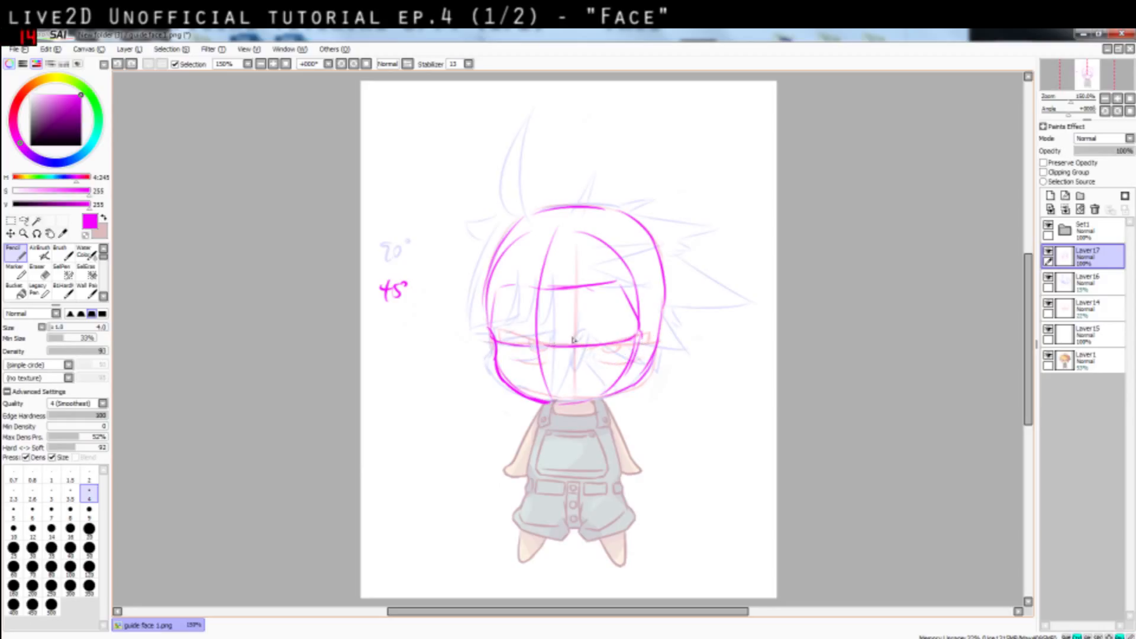
Draw the 45° face's eyes on the eye line, with a narrow far eye and a wider near eye with lower lid
{"action": "mouse_move", "coordinate": [560, 337]}
{"action": "left_mouse_down"}
{"action": "mouse_move", "coordinate": [618, 332]}
{"action": "mouse_move", "coordinate": [599, 364]}
{"action": "mouse_move", "coordinate": [586, 338]}
{"action": "mouse_move", "coordinate": [494, 328]}
{"action": "mouse_move", "coordinate": [518, 339]}
{"action": "left_mouse_up"}
{"action": "key", "text": "ctrl+z"}
{"action": "key", "text": "ctrl+z"}
{"action": "key", "text": "ctrl+z"}
{"action": "key", "text": "ctrl+z"}
{"action": "key", "text": "ctrl+z"}
{"action": "key", "text": "ctrl+z"}
{"action": "key", "text": "ctrl+z"}
{"action": "key", "text": "ctrl+z"}
{"action": "key", "text": "ctrl+z"}
{"action": "key", "text": "ctrl+z"}
{"action": "key", "text": "ctrl+z"}
{"action": "key", "text": "ctrl+z"}
{"action": "key", "text": "ctrl+z"}
{"action": "key", "text": "ctrl+z"}
{"action": "key", "text": "ctrl+z"}
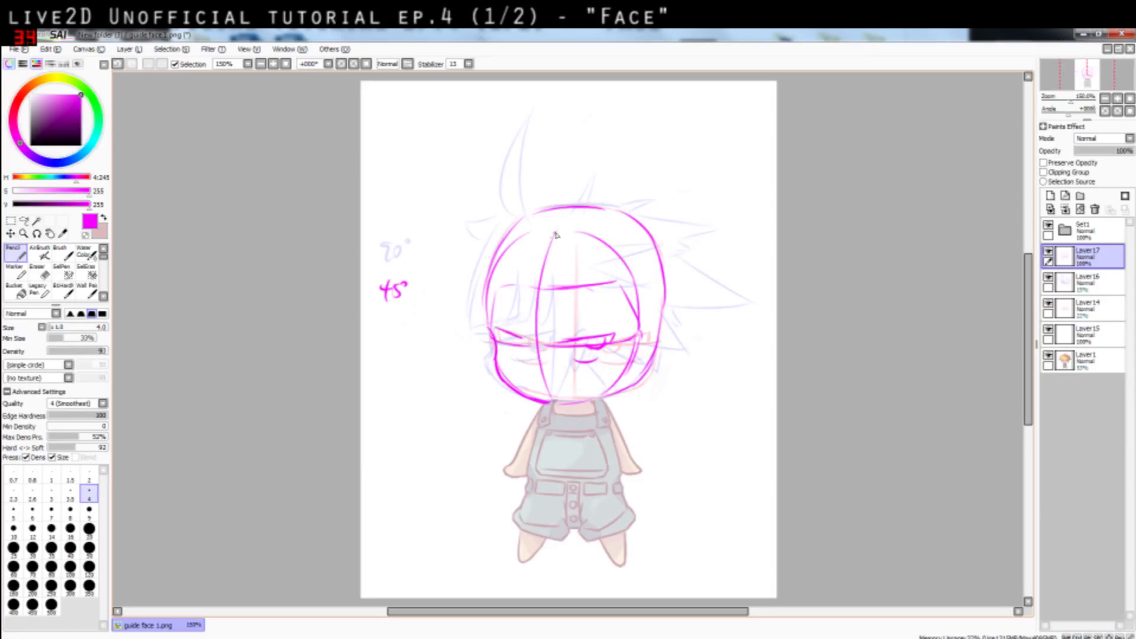
Complete the far eye and mark each eye's width with a double-headed arrow above it
{"action": "mouse_move", "coordinate": [580, 323]}
{"action": "left_mouse_down"}
{"action": "mouse_move", "coordinate": [509, 326]}
{"action": "mouse_move", "coordinate": [526, 315]}
{"action": "mouse_move", "coordinate": [530, 341]}
{"action": "left_mouse_up"}
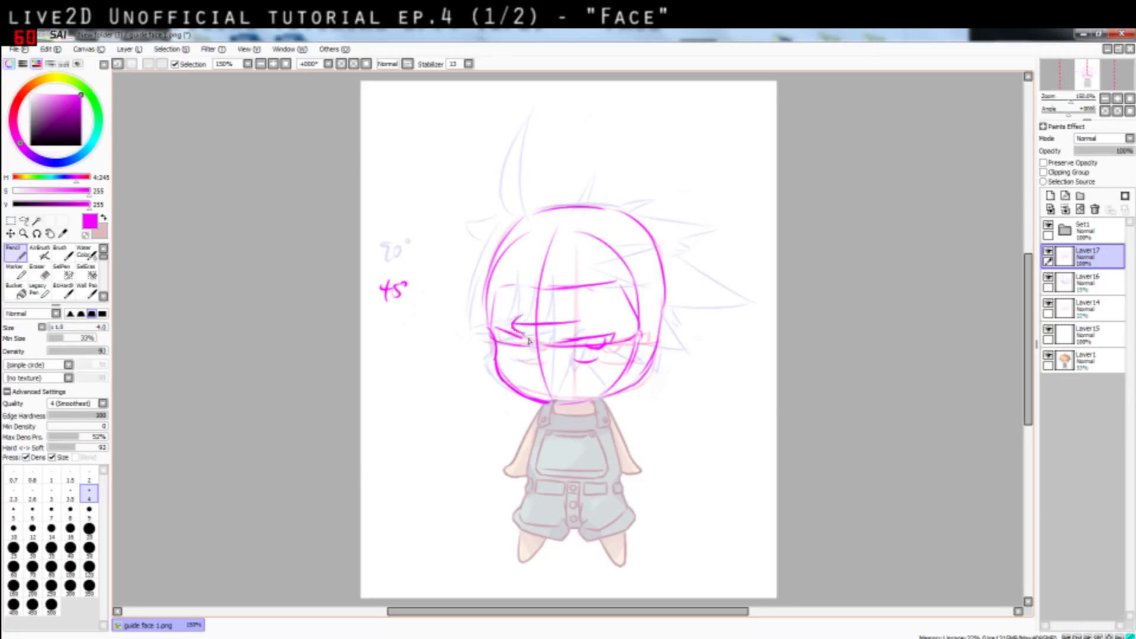
{"action": "key", "text": "ctrl+z"}
{"action": "key", "text": "ctrl+z"}
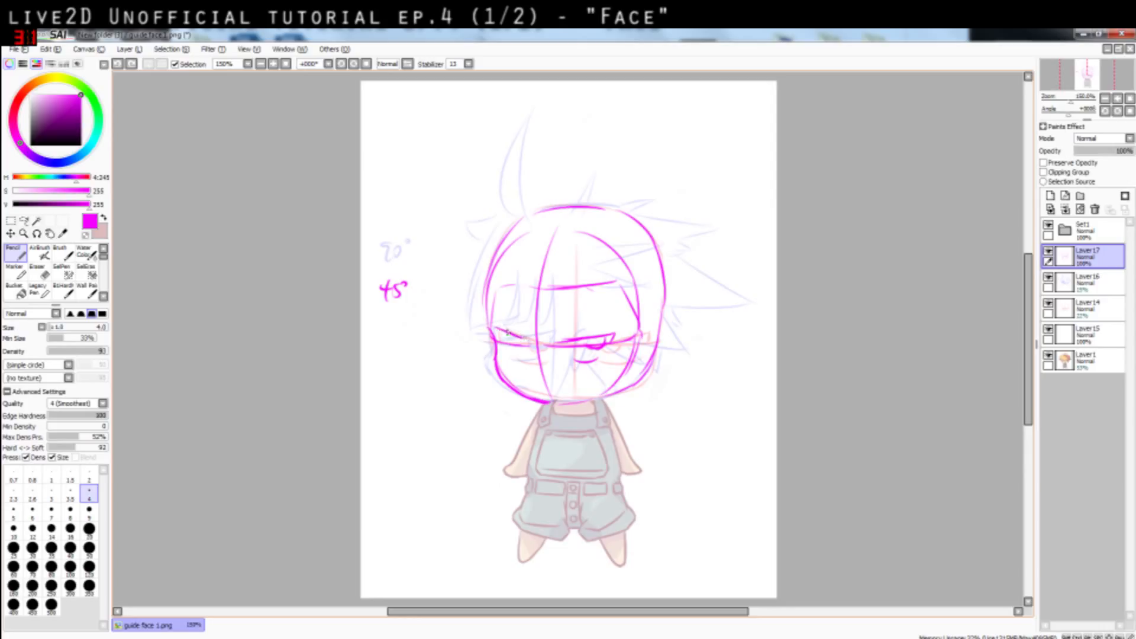
{"action": "mouse_move", "coordinate": [498, 318]}
{"action": "left_mouse_down"}
{"action": "mouse_move", "coordinate": [528, 313]}
{"action": "mouse_move", "coordinate": [499, 314]}
{"action": "mouse_move", "coordinate": [531, 309]}
{"action": "mouse_move", "coordinate": [533, 325]}
{"action": "mouse_move", "coordinate": [612, 318]}
{"action": "left_mouse_up"}
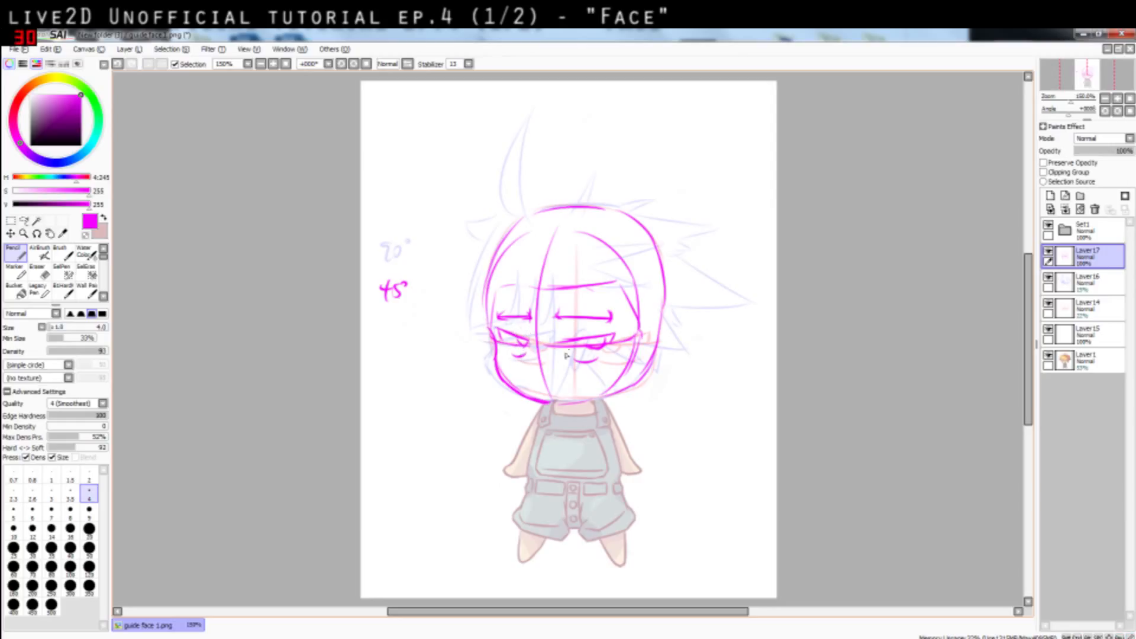
{"action": "left_click_drag", "start_coordinate": [548, 405], "coordinate": [604, 392]}
{"action": "key", "text": "ctrl+z"}
{"action": "mouse_move", "coordinate": [494, 304]}
{"action": "left_mouse_down"}
{"action": "mouse_move", "coordinate": [572, 312]}
{"action": "mouse_move", "coordinate": [493, 305]}
{"action": "mouse_move", "coordinate": [576, 304]}
{"action": "left_mouse_up"}
{"action": "key", "text": "ctrl+z"}
{"action": "key", "text": "ctrl+z"}
{"action": "mouse_move", "coordinate": [580, 258]}
{"action": "left_mouse_down"}
{"action": "mouse_move", "coordinate": [575, 309]}
{"action": "mouse_move", "coordinate": [591, 309]}
{"action": "left_mouse_up"}
{"action": "key", "text": "ctrl+z"}
{"action": "key", "text": "ctrl+z"}
{"action": "key", "text": "ctrl+z"}
{"action": "key", "text": "ctrl+z"}
{"action": "key", "text": "ctrl+z"}
{"action": "key", "text": "ctrl+z"}
{"action": "key", "text": "ctrl+z"}
{"action": "key", "text": "ctrl+z"}
Reinforce the 45° chin curve and draw a line across the face between the width arrows and the eyes
{"action": "left_click_drag", "start_coordinate": [593, 396], "coordinate": [555, 405]}
{"action": "key", "text": "ctrl+z"}
{"action": "mouse_move", "coordinate": [545, 283]}
{"action": "left_mouse_down"}
{"action": "mouse_move", "coordinate": [507, 286]}
{"action": "mouse_move", "coordinate": [576, 314]}
{"action": "left_mouse_up"}
{"action": "key", "text": "ctrl+z"}
{"action": "key", "text": "ctrl+z"}
{"action": "left_click_drag", "start_coordinate": [509, 327], "coordinate": [585, 323]}
{"action": "key", "text": "ctrl+z"}
{"action": "key", "text": "ctrl+z"}
Draw the pointed bang strands over the near side of the 45° forehead
{"action": "mouse_move", "coordinate": [577, 254]}
{"action": "left_mouse_down"}
{"action": "mouse_move", "coordinate": [582, 314]}
{"action": "mouse_move", "coordinate": [597, 316]}
{"action": "left_mouse_up"}
{"action": "key", "text": "ctrl+z"}
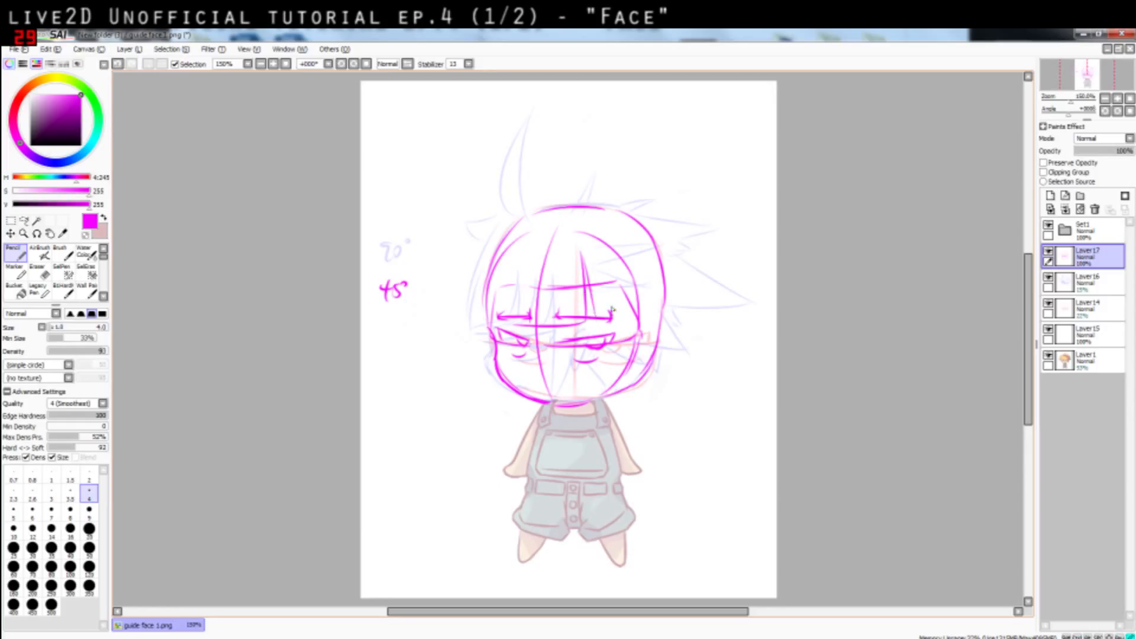
{"action": "mouse_move", "coordinate": [608, 275]}
{"action": "left_mouse_down"}
{"action": "mouse_move", "coordinate": [600, 323]}
{"action": "mouse_move", "coordinate": [626, 318]}
{"action": "left_mouse_up"}
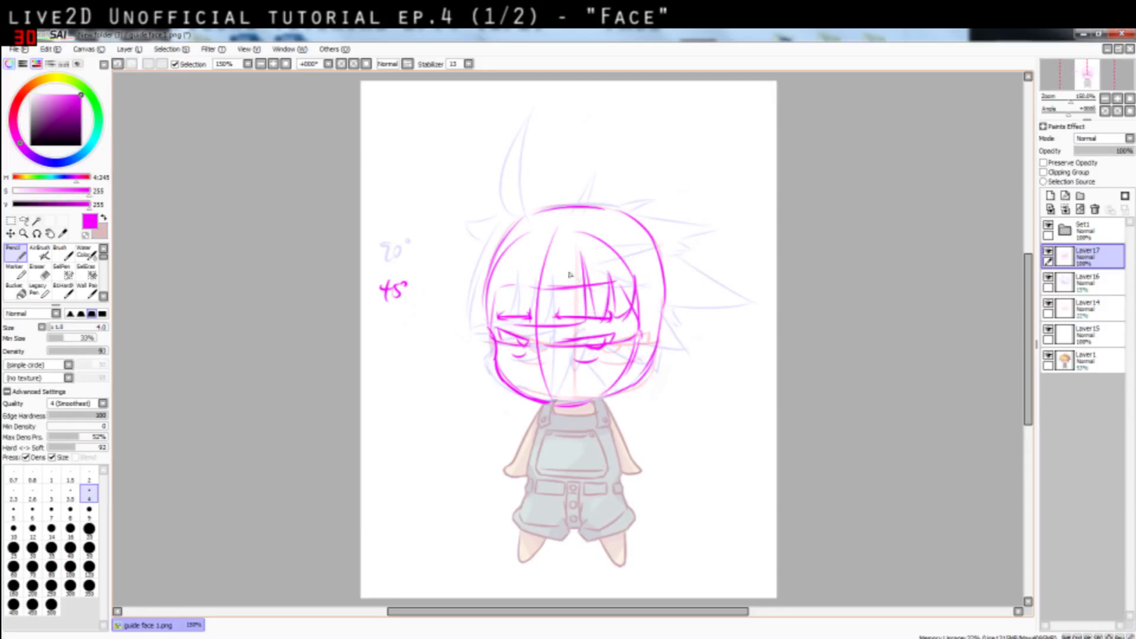
Draw the far-side bang strands and the outer hair edge along the far temple of the 45° head
{"action": "left_click_drag", "start_coordinate": [520, 256], "coordinate": [514, 316]}
{"action": "key", "text": "ctrl+z"}
{"action": "left_click_drag", "start_coordinate": [519, 251], "coordinate": [511, 316]}
{"action": "key", "text": "ctrl+z"}
{"action": "left_click_drag", "start_coordinate": [519, 251], "coordinate": [501, 321]}
{"action": "key", "text": "ctrl+z"}
{"action": "left_click_drag", "start_coordinate": [500, 259], "coordinate": [496, 318]}
{"action": "left_click_drag", "start_coordinate": [496, 255], "coordinate": [478, 324]}
{"action": "key", "text": "ctrl+z"}
{"action": "left_click_drag", "start_coordinate": [502, 234], "coordinate": [484, 295]}
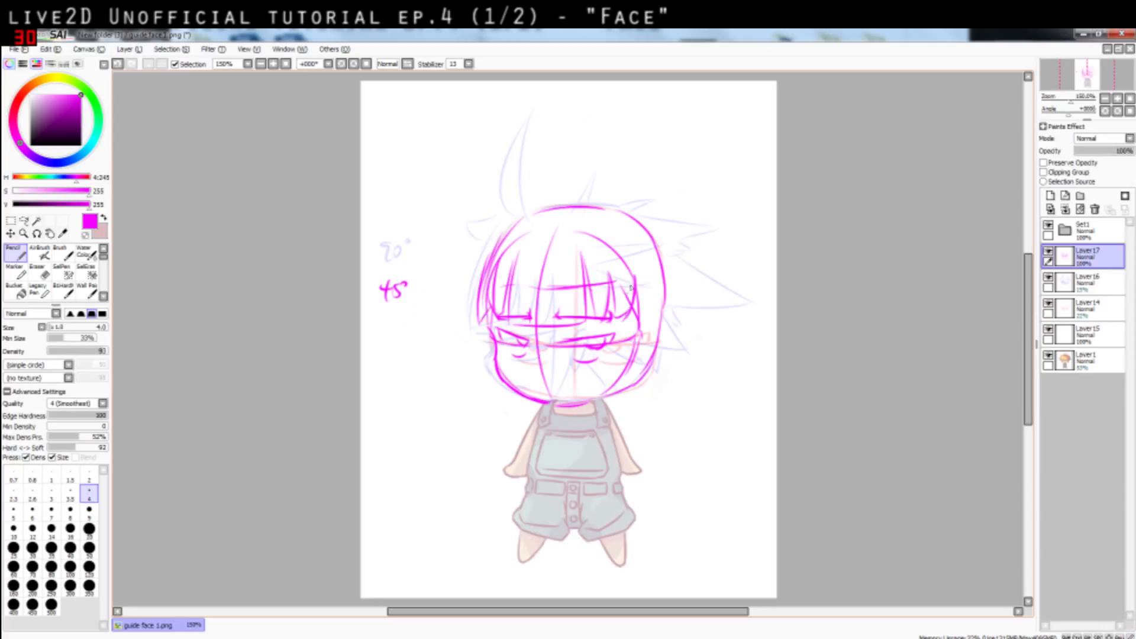
Draw the near sidelock from the temple down past the jaw, with extra strands behind it
{"action": "mouse_move", "coordinate": [633, 274]}
{"action": "left_mouse_down"}
{"action": "mouse_move", "coordinate": [636, 361]}
{"action": "mouse_move", "coordinate": [636, 279]}
{"action": "mouse_move", "coordinate": [617, 409]}
{"action": "left_mouse_up"}
{"action": "key", "text": "ctrl+z"}
{"action": "mouse_move", "coordinate": [650, 292]}
{"action": "left_mouse_down"}
{"action": "mouse_move", "coordinate": [648, 355]}
{"action": "mouse_move", "coordinate": [614, 408]}
{"action": "left_mouse_up"}
{"action": "key", "text": "ctrl+z"}
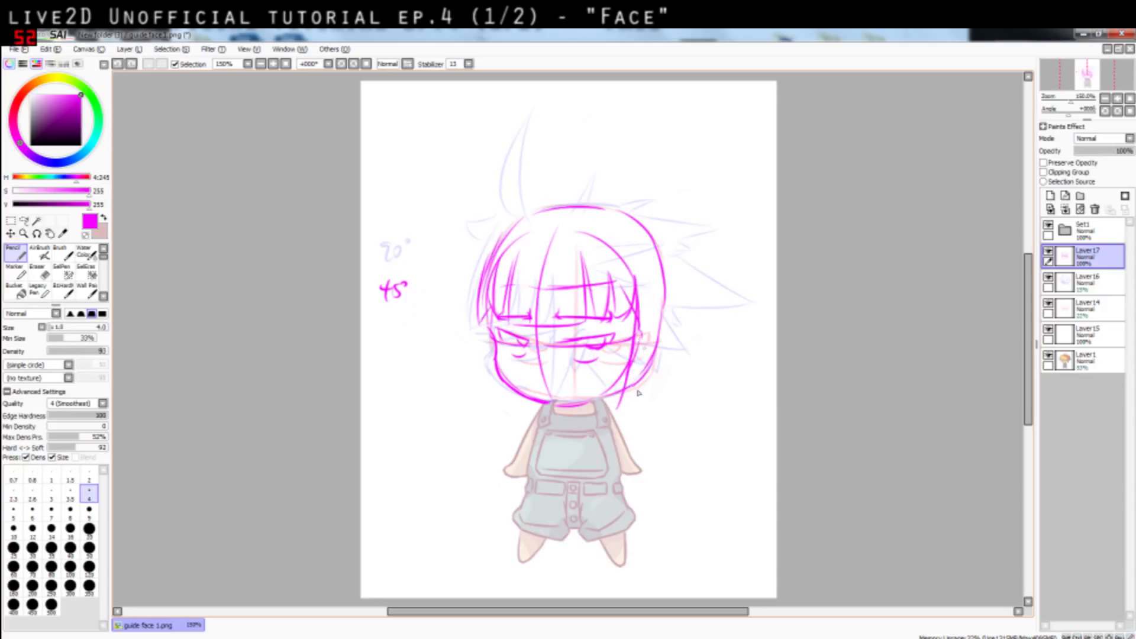
{"action": "left_click_drag", "start_coordinate": [646, 349], "coordinate": [617, 410]}
{"action": "left_click_drag", "start_coordinate": [649, 292], "coordinate": [639, 384]}
{"action": "left_click_drag", "start_coordinate": [645, 261], "coordinate": [642, 383]}
Draw the far sidelock down past the cheek and add the pointed ear behind the near sidelock
{"action": "mouse_move", "coordinate": [489, 323]}
{"action": "left_mouse_down"}
{"action": "mouse_move", "coordinate": [486, 369]}
{"action": "mouse_move", "coordinate": [484, 313]}
{"action": "mouse_move", "coordinate": [499, 393]}
{"action": "mouse_move", "coordinate": [499, 352]}
{"action": "mouse_move", "coordinate": [495, 405]}
{"action": "left_mouse_up"}
{"action": "key", "text": "ctrl+z"}
{"action": "left_click_drag", "start_coordinate": [496, 350], "coordinate": [496, 396]}
{"action": "mouse_move", "coordinate": [651, 299]}
{"action": "left_mouse_down"}
{"action": "mouse_move", "coordinate": [685, 295]}
{"action": "mouse_move", "coordinate": [667, 304]}
{"action": "mouse_move", "coordinate": [675, 312]}
{"action": "mouse_move", "coordinate": [654, 304]}
{"action": "mouse_move", "coordinate": [670, 328]}
{"action": "mouse_move", "coordinate": [649, 356]}
{"action": "left_mouse_up"}
{"action": "key", "text": "ctrl+z"}
{"action": "key", "text": "ctrl+z"}
{"action": "key", "text": "ctrl+z"}
{"action": "key", "text": "ctrl+z"}
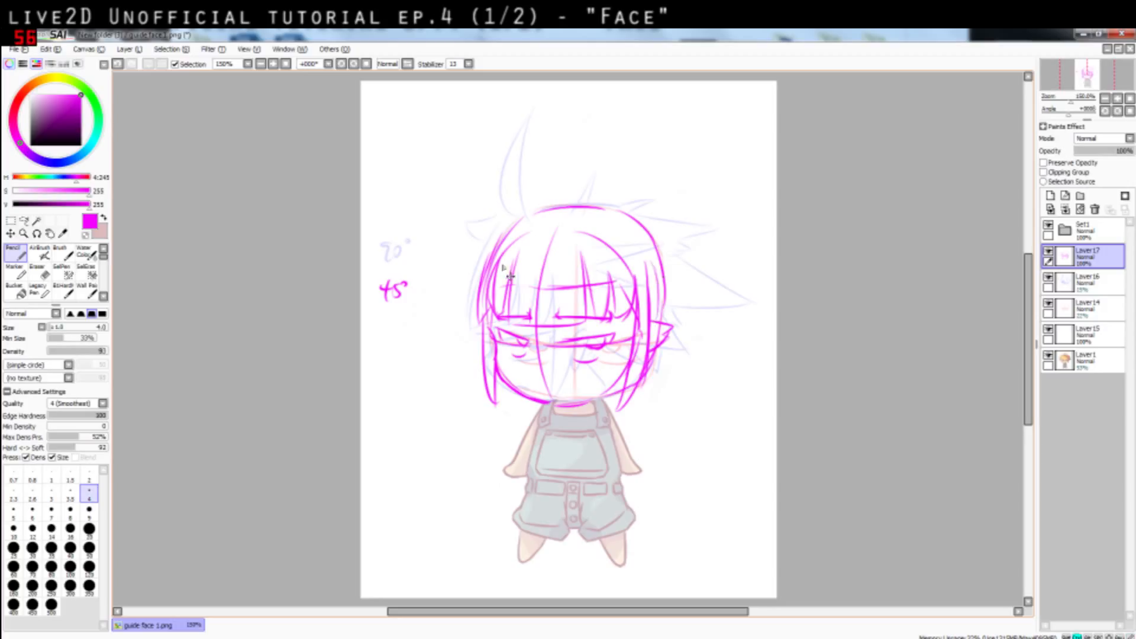
Sketch the small hair tuft on the far side and the tall pointed strand rising from the crown
{"action": "key", "text": "ctrl+z"}
{"action": "mouse_move", "coordinate": [506, 226]}
{"action": "left_mouse_down"}
{"action": "mouse_move", "coordinate": [476, 248]}
{"action": "mouse_move", "coordinate": [505, 220]}
{"action": "mouse_move", "coordinate": [524, 154]}
{"action": "left_mouse_up"}
{"action": "key", "text": "ctrl+z"}
{"action": "mouse_move", "coordinate": [531, 111]}
{"action": "left_mouse_down"}
{"action": "mouse_move", "coordinate": [504, 227]}
{"action": "mouse_move", "coordinate": [541, 229]}
{"action": "mouse_move", "coordinate": [543, 246]}
{"action": "mouse_move", "coordinate": [548, 235]}
{"action": "left_mouse_up"}
{"action": "key", "text": "ctrl+z"}
{"action": "key", "text": "ctrl+z"}
{"action": "key", "text": "ctrl+z"}
{"action": "left_click_drag", "start_coordinate": [553, 127], "coordinate": [556, 233]}
{"action": "key", "text": "ctrl+z"}
{"action": "left_click_drag", "start_coordinate": [563, 99], "coordinate": [545, 146]}
{"action": "mouse_move", "coordinate": [563, 100]}
{"action": "left_mouse_down"}
{"action": "mouse_move", "coordinate": [552, 179]}
{"action": "mouse_move", "coordinate": [596, 212]}
{"action": "mouse_move", "coordinate": [586, 210]}
{"action": "mouse_move", "coordinate": [685, 225]}
{"action": "mouse_move", "coordinate": [651, 231]}
{"action": "left_mouse_up"}
Sketch the small pointed tuft on the 45° head's crown and rough in the first spike at the back
{"action": "key", "text": "ctrl+z"}
{"action": "key", "text": "ctrl+z"}
{"action": "mouse_move", "coordinate": [652, 229]}
{"action": "left_mouse_down"}
{"action": "mouse_move", "coordinate": [674, 244]}
{"action": "mouse_move", "coordinate": [714, 227]}
{"action": "mouse_move", "coordinate": [681, 232]}
{"action": "left_mouse_up"}
{"action": "key", "text": "ctrl+z"}
{"action": "key", "text": "ctrl+z"}
{"action": "key", "text": "ctrl+z"}
{"action": "left_click_drag", "start_coordinate": [684, 237], "coordinate": [709, 241]}
{"action": "key", "text": "ctrl+z"}
{"action": "key", "text": "ctrl+z"}
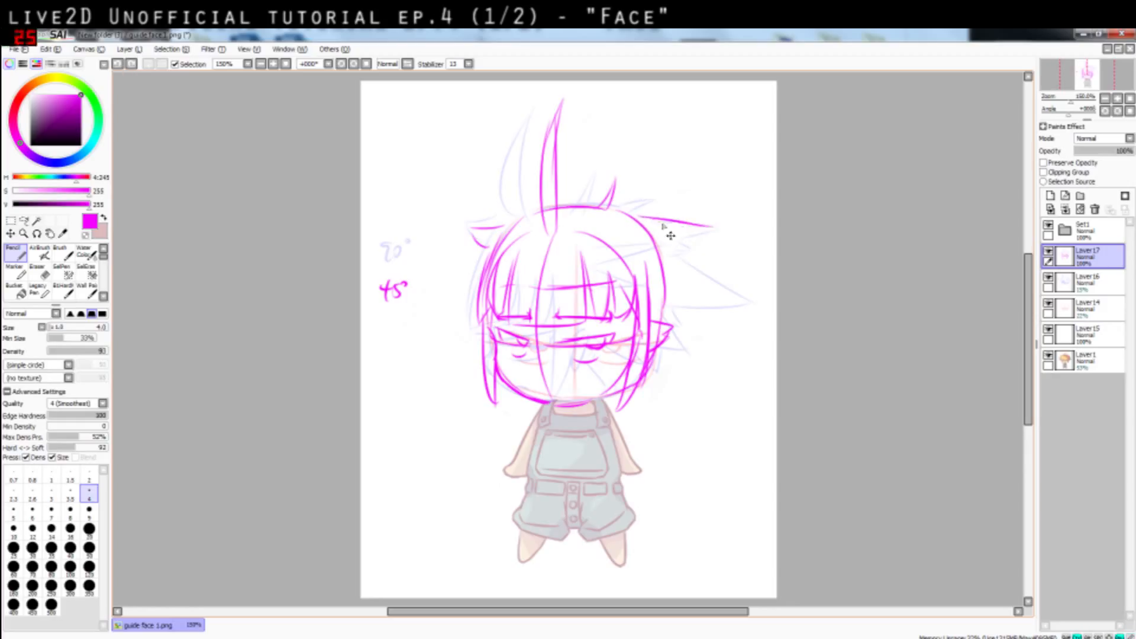
Redraw the small crown tuft and the upper hair spike at the back of the 45° head
{"action": "key", "text": "ctrl+z"}
{"action": "left_click_drag", "start_coordinate": [644, 221], "coordinate": [722, 237]}
{"action": "key", "text": "ctrl+z"}
{"action": "key", "text": "ctrl+z"}
{"action": "left_click_drag", "start_coordinate": [644, 216], "coordinate": [713, 240]}
{"action": "key", "text": "ctrl+z"}
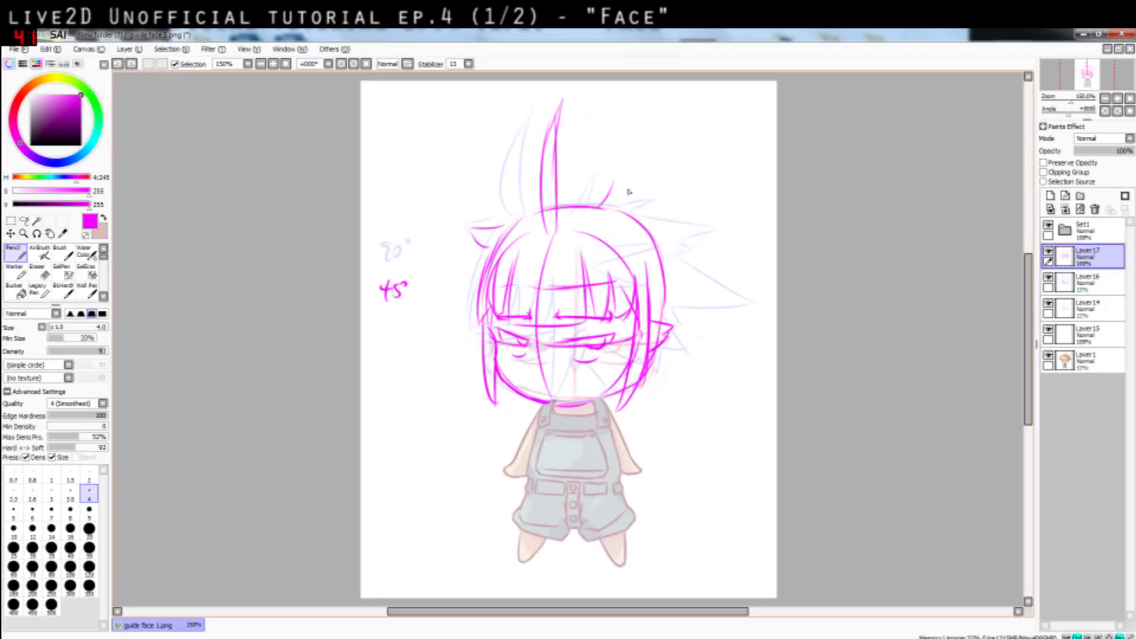
{"action": "mouse_move", "coordinate": [616, 182]}
{"action": "left_mouse_down"}
{"action": "mouse_move", "coordinate": [614, 214]}
{"action": "mouse_move", "coordinate": [617, 206]}
{"action": "mouse_move", "coordinate": [707, 233]}
{"action": "left_mouse_up"}
{"action": "key", "text": "ctrl+z"}
{"action": "key", "text": "ctrl+z"}
{"action": "key", "text": "ctrl+z"}
Try out a long, wide middle hair spike at the back of the 45° head
{"action": "mouse_move", "coordinate": [706, 235]}
{"action": "left_mouse_down"}
{"action": "mouse_move", "coordinate": [726, 268]}
{"action": "mouse_move", "coordinate": [693, 256]}
{"action": "mouse_move", "coordinate": [758, 296]}
{"action": "left_mouse_up"}
{"action": "key", "text": "ctrl+z"}
{"action": "key", "text": "ctrl+z"}
{"action": "left_click_drag", "start_coordinate": [750, 288], "coordinate": [682, 311]}
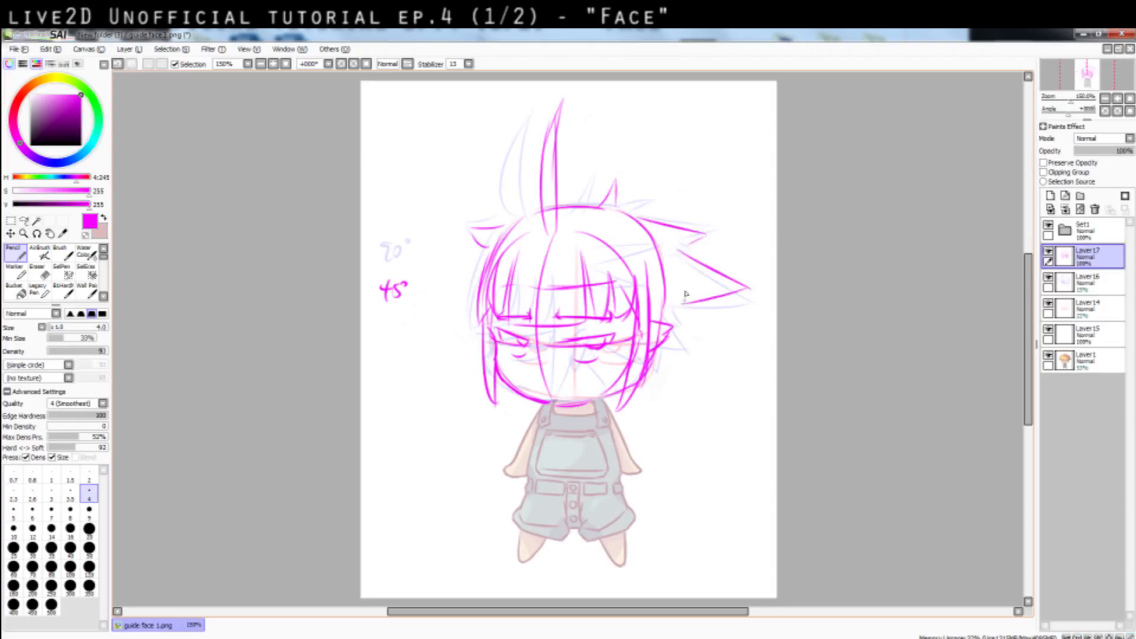
{"action": "key", "text": "ctrl+z"}
{"action": "key", "text": "ctrl+z"}
{"action": "left_click_drag", "start_coordinate": [681, 247], "coordinate": [732, 290]}
{"action": "left_click_drag", "start_coordinate": [733, 291], "coordinate": [690, 306]}
{"action": "key", "text": "ctrl+z"}
{"action": "key", "text": "ctrl+z"}
{"action": "key", "text": "ctrl+z"}
{"action": "key", "text": "ctrl+z"}
{"action": "left_click_drag", "start_coordinate": [670, 245], "coordinate": [729, 289]}
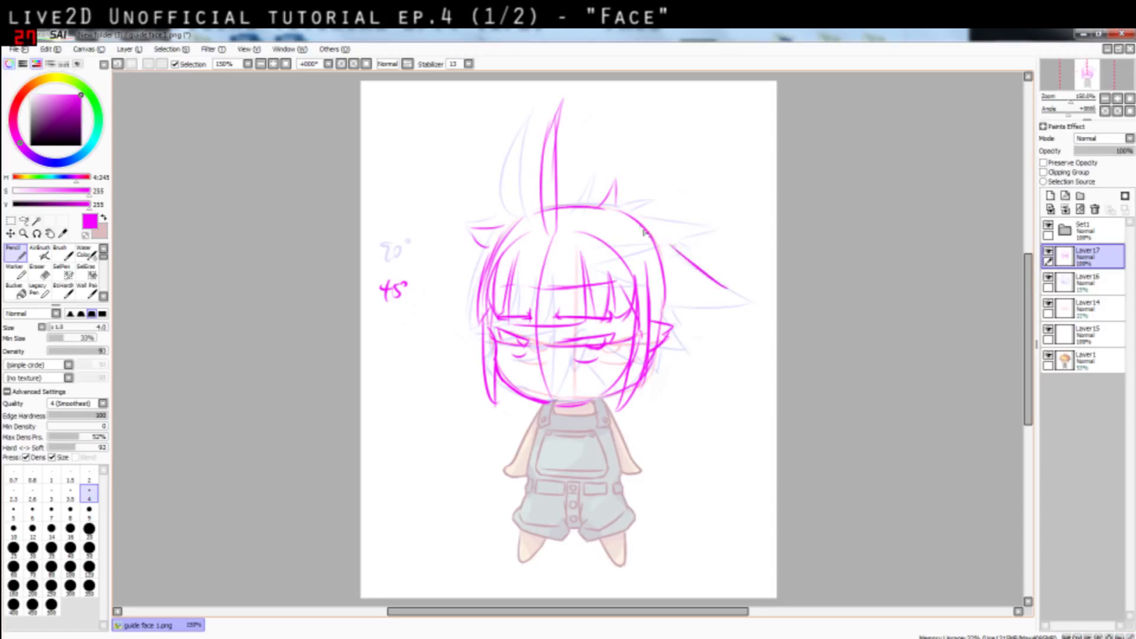
{"action": "key", "text": "ctrl+z"}
Draw a short upper spike and a large middle spike at the back of the head, ending near the ear
{"action": "mouse_move", "coordinate": [638, 218]}
{"action": "left_mouse_down"}
{"action": "mouse_move", "coordinate": [698, 242]}
{"action": "mouse_move", "coordinate": [669, 252]}
{"action": "left_mouse_up"}
{"action": "left_click_drag", "start_coordinate": [672, 253], "coordinate": [726, 289]}
{"action": "mouse_move", "coordinate": [724, 288]}
{"action": "left_mouse_down"}
{"action": "mouse_move", "coordinate": [679, 311]}
{"action": "mouse_move", "coordinate": [708, 323]}
{"action": "mouse_move", "coordinate": [672, 350]}
{"action": "left_mouse_up"}
{"action": "key", "text": "ctrl+z"}
{"action": "key", "text": "ctrl+z"}
{"action": "key", "text": "ctrl+z"}
{"action": "key", "text": "ctrl+z"}
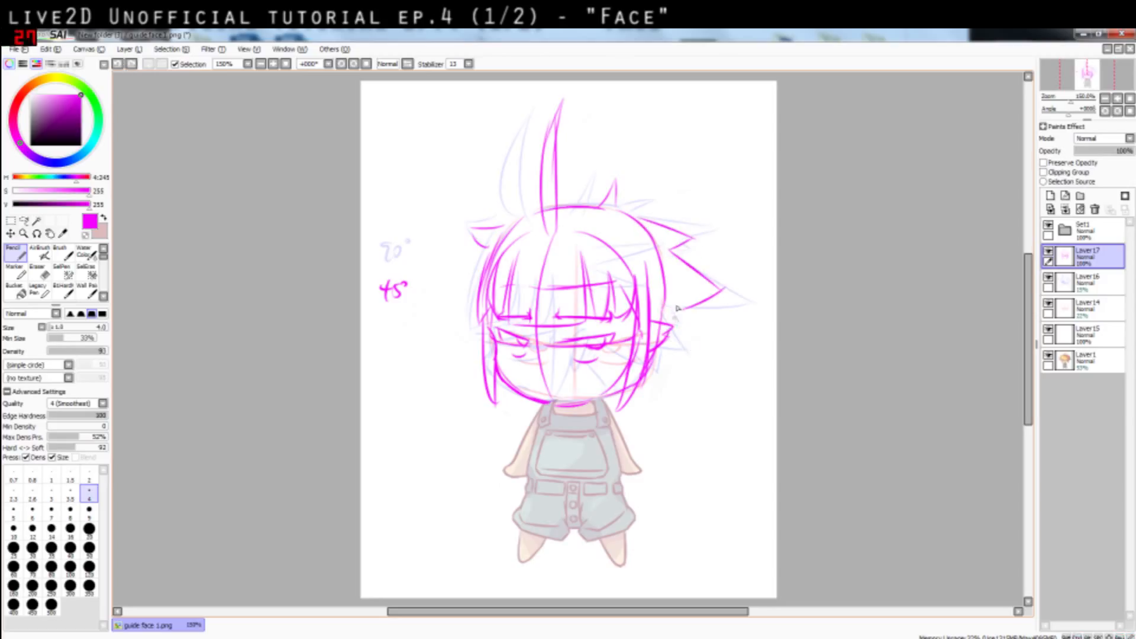
{"action": "mouse_move", "coordinate": [682, 310]}
{"action": "left_mouse_down"}
{"action": "mouse_move", "coordinate": [702, 331]}
{"action": "mouse_move", "coordinate": [661, 322]}
{"action": "left_mouse_up"}
Add second strands along the rear hair spikes and a smaller spike just above the ear
{"action": "mouse_move", "coordinate": [643, 219]}
{"action": "left_mouse_down"}
{"action": "mouse_move", "coordinate": [714, 241]}
{"action": "mouse_move", "coordinate": [670, 250]}
{"action": "mouse_move", "coordinate": [716, 278]}
{"action": "left_mouse_up"}
{"action": "key", "text": "ctrl+z"}
{"action": "key", "text": "ctrl+z"}
{"action": "mouse_move", "coordinate": [659, 241]}
{"action": "left_mouse_down"}
{"action": "mouse_move", "coordinate": [727, 290]}
{"action": "mouse_move", "coordinate": [744, 289]}
{"action": "mouse_move", "coordinate": [683, 309]}
{"action": "mouse_move", "coordinate": [689, 258]}
{"action": "mouse_move", "coordinate": [697, 265]}
{"action": "left_mouse_up"}
{"action": "key", "text": "ctrl+z"}
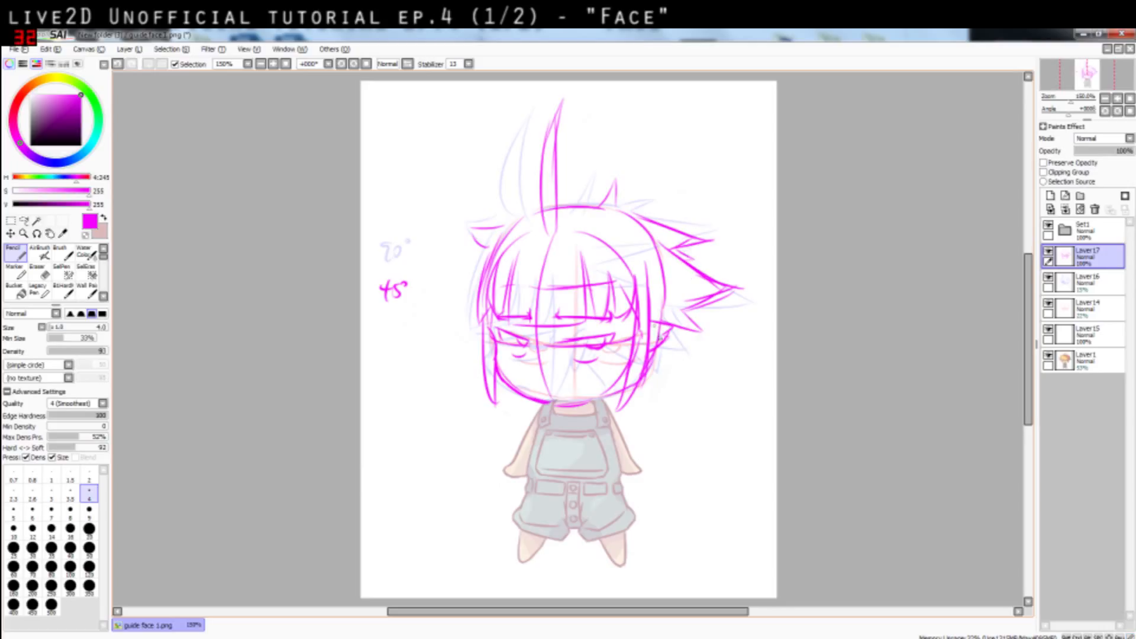
{"action": "key", "text": "ctrl+z"}
Sketch the short pointed strands below the ear behind the near sidelock
{"action": "mouse_move", "coordinate": [662, 335]}
{"action": "left_mouse_down"}
{"action": "mouse_move", "coordinate": [681, 355]}
{"action": "mouse_move", "coordinate": [657, 376]}
{"action": "mouse_move", "coordinate": [659, 356]}
{"action": "mouse_move", "coordinate": [653, 386]}
{"action": "mouse_move", "coordinate": [649, 373]}
{"action": "left_mouse_up"}
{"action": "key", "text": "ctrl+z"}
{"action": "key", "text": "ctrl+z"}
{"action": "key", "text": "ctrl+z"}
{"action": "key", "text": "ctrl+z"}
{"action": "key", "text": "ctrl+z"}
Draw the layered hair spikes flaring outward from the far temple of the 45° head
{"action": "left_click_drag", "start_coordinate": [491, 249], "coordinate": [464, 293]}
{"action": "key", "text": "ctrl+z"}
{"action": "left_click_drag", "start_coordinate": [492, 248], "coordinate": [458, 284]}
{"action": "mouse_move", "coordinate": [459, 288]}
{"action": "left_mouse_down"}
{"action": "mouse_move", "coordinate": [475, 292]}
{"action": "mouse_move", "coordinate": [455, 333]}
{"action": "mouse_move", "coordinate": [466, 325]}
{"action": "left_mouse_up"}
{"action": "key", "text": "ctrl+z"}
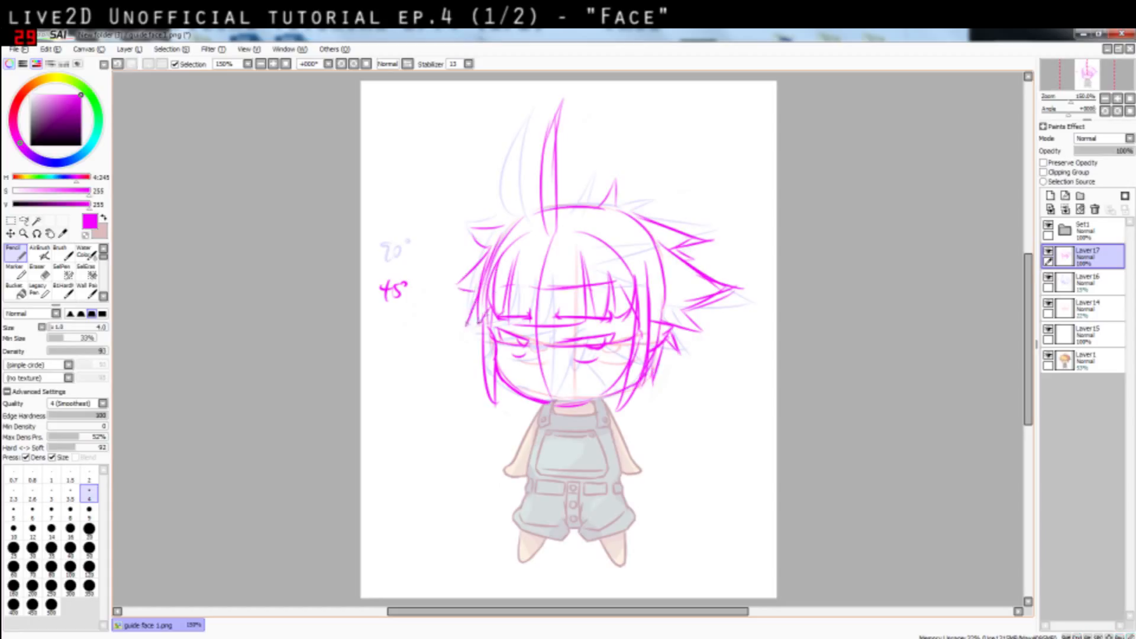
{"action": "left_click_drag", "start_coordinate": [487, 259], "coordinate": [451, 290]}
{"action": "mouse_move", "coordinate": [452, 290]}
{"action": "left_mouse_down"}
{"action": "mouse_move", "coordinate": [479, 298]}
{"action": "mouse_move", "coordinate": [451, 349]}
{"action": "left_mouse_up"}
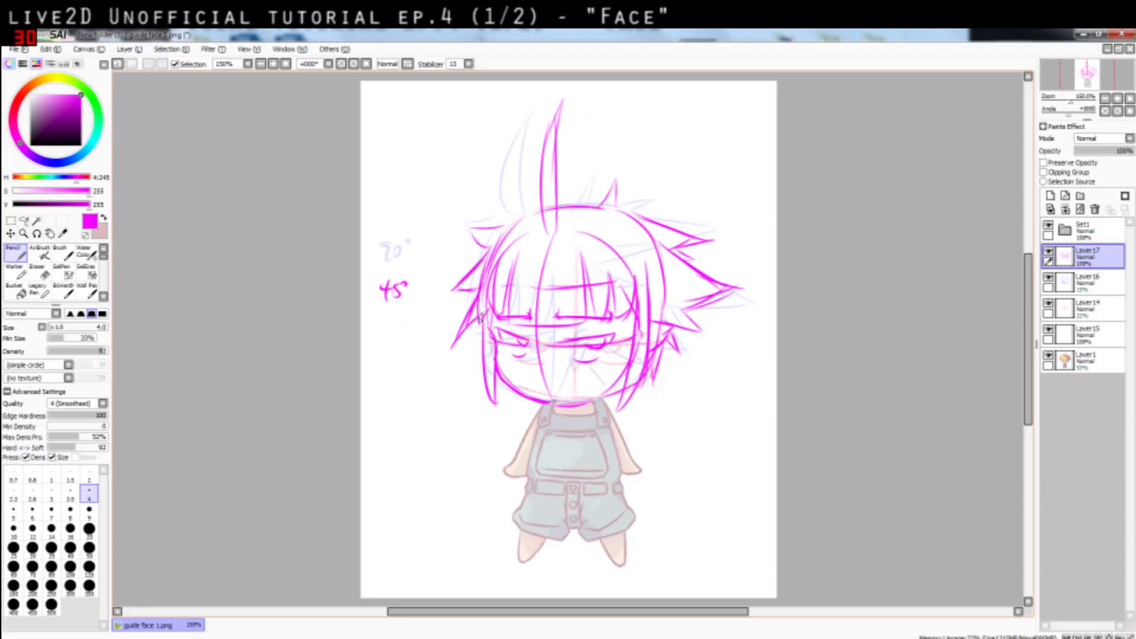
{"action": "mouse_move", "coordinate": [485, 247]}
{"action": "left_mouse_down"}
{"action": "mouse_move", "coordinate": [441, 305]}
{"action": "mouse_move", "coordinate": [477, 283]}
{"action": "mouse_move", "coordinate": [440, 307]}
{"action": "left_mouse_up"}
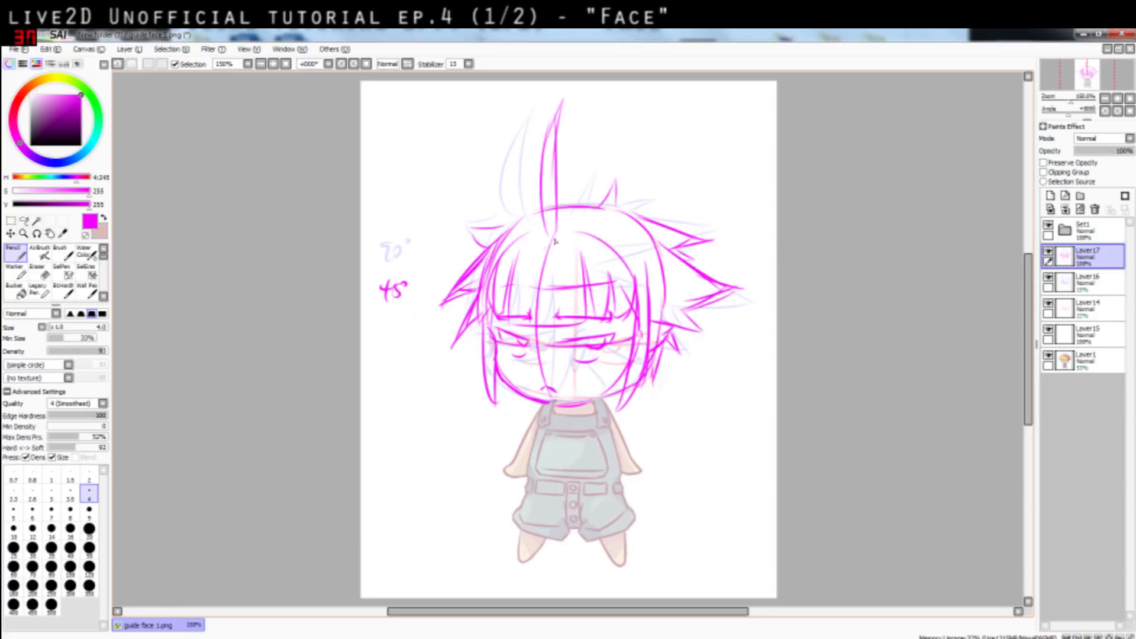
{"action": "left_click_drag", "start_coordinate": [571, 214], "coordinate": [569, 406]}
{"action": "key", "text": "ctrl+z"}
{"action": "left_click_drag", "start_coordinate": [564, 221], "coordinate": [553, 396]}
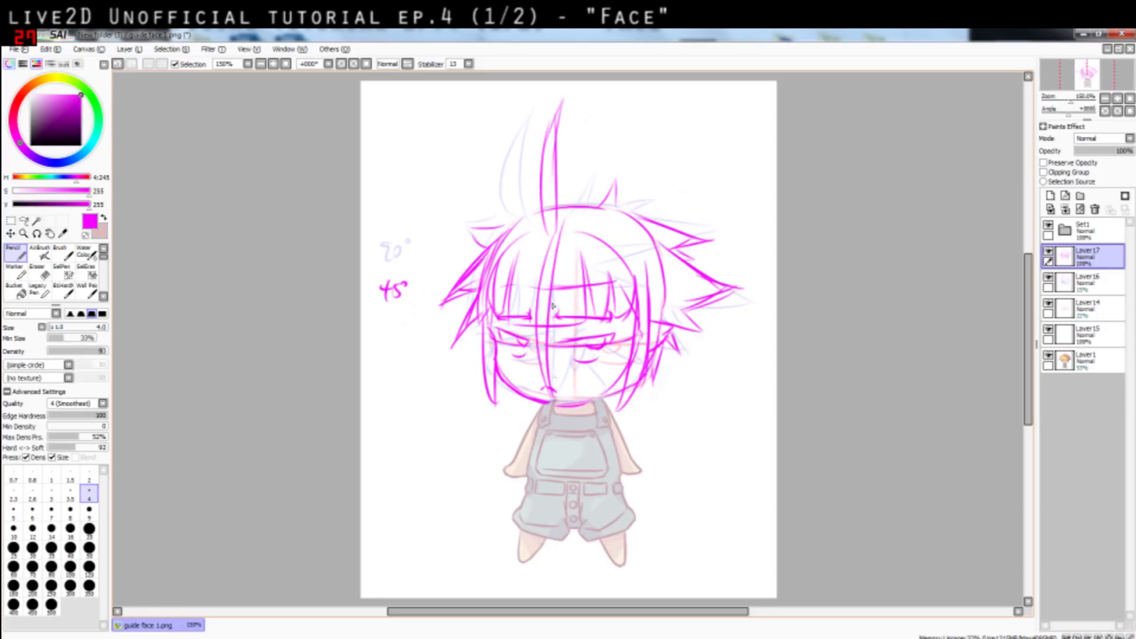
{"action": "key", "text": "ctrl+z"}
{"action": "left_click_drag", "start_coordinate": [570, 227], "coordinate": [554, 402]}
{"action": "key", "text": "ctrl+z"}
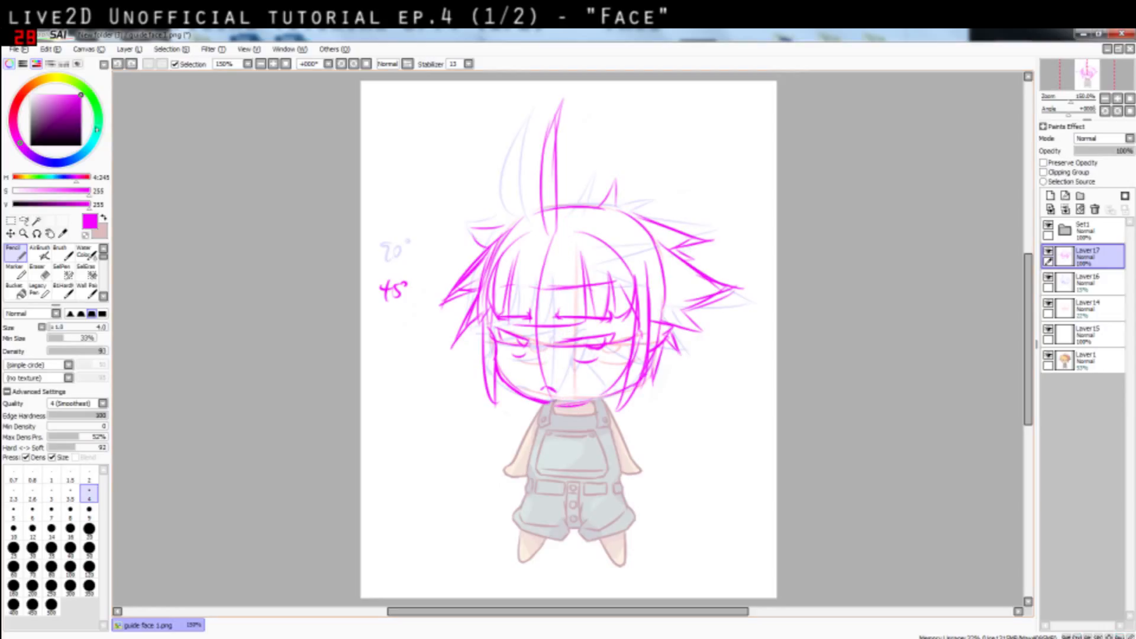
Add a new layer, fade the 45° sketch on Layer17 to 35% opacity and hide Layer16
{"action": "left_click", "coordinate": [60, 77]}
{"action": "left_click", "coordinate": [39, 81]}
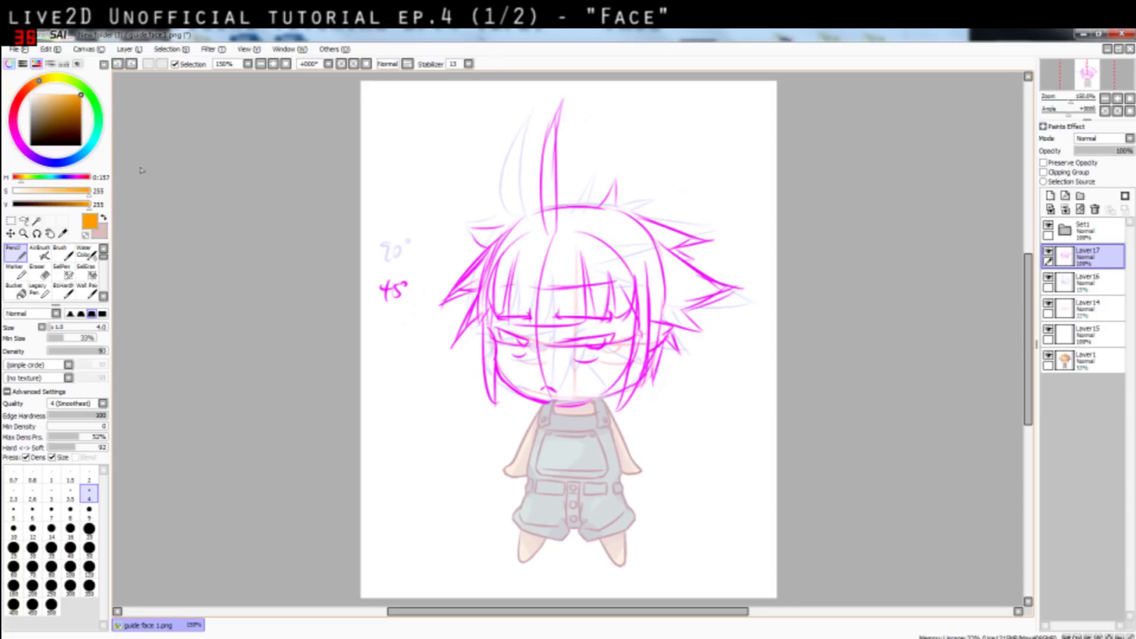
{"action": "left_click", "coordinate": [1050, 196]}
{"action": "left_click", "coordinate": [1094, 151]}
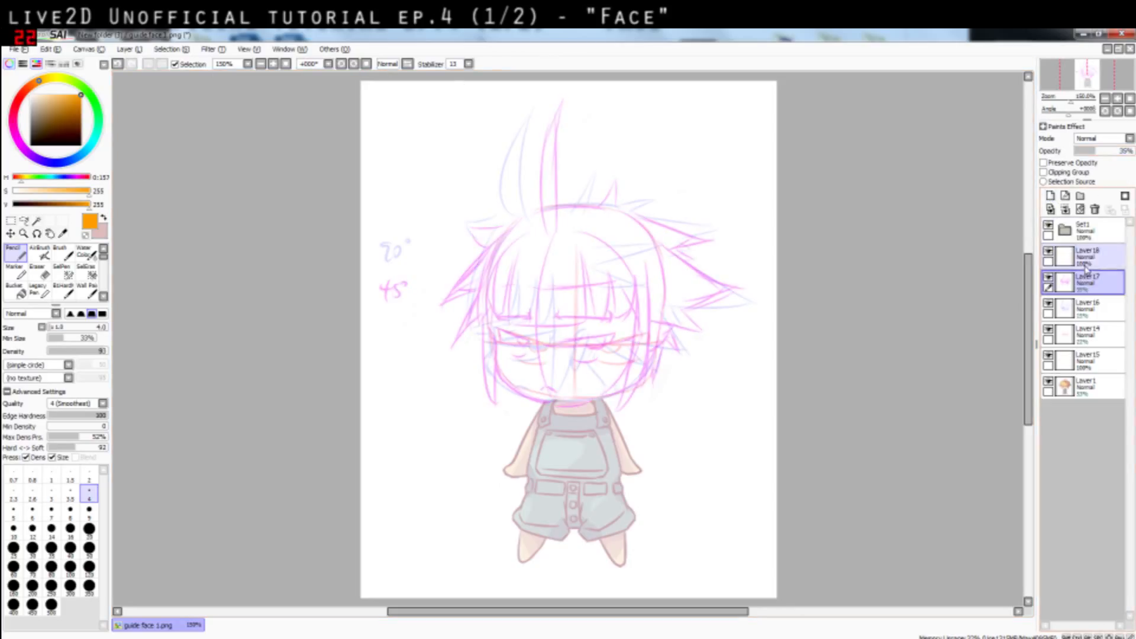
{"action": "left_click", "coordinate": [1048, 304]}
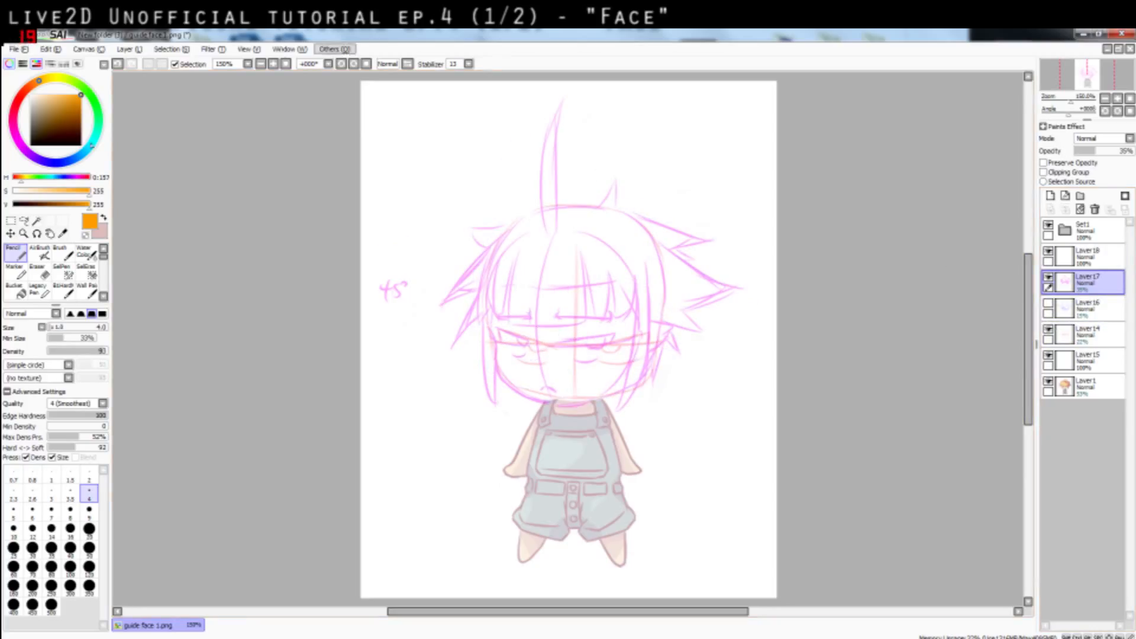
On Layer18, draw a curved vertical centre line and a horizontal eye line in hot pink for a slightly turned head
{"action": "left_click", "coordinate": [13, 116]}
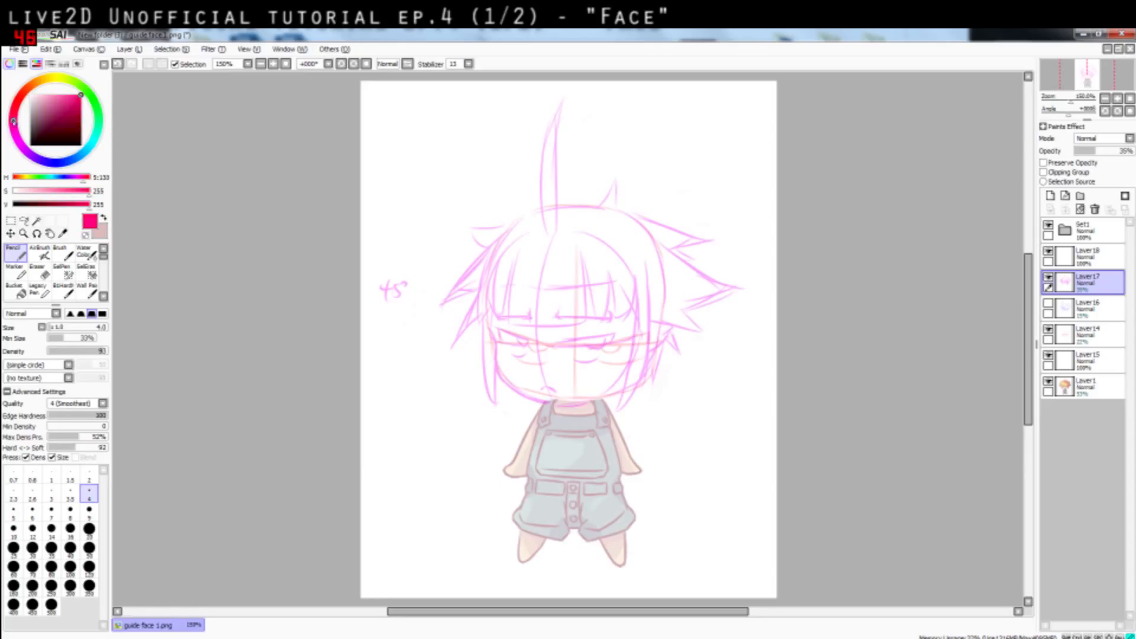
{"action": "left_click", "coordinate": [12, 126]}
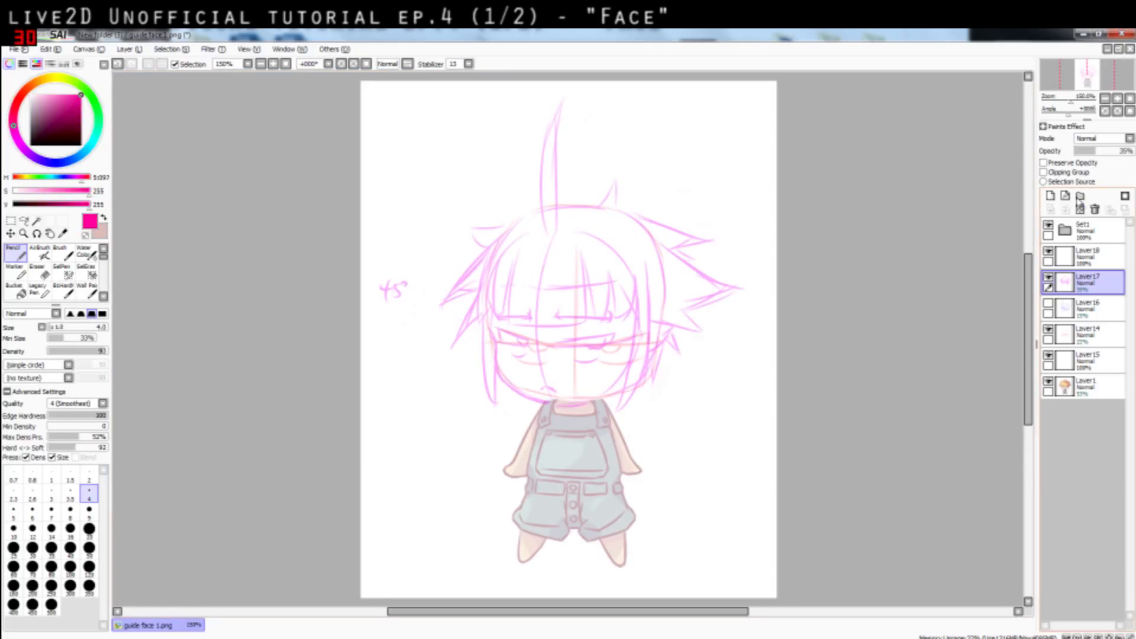
{"action": "left_click", "coordinate": [1087, 255]}
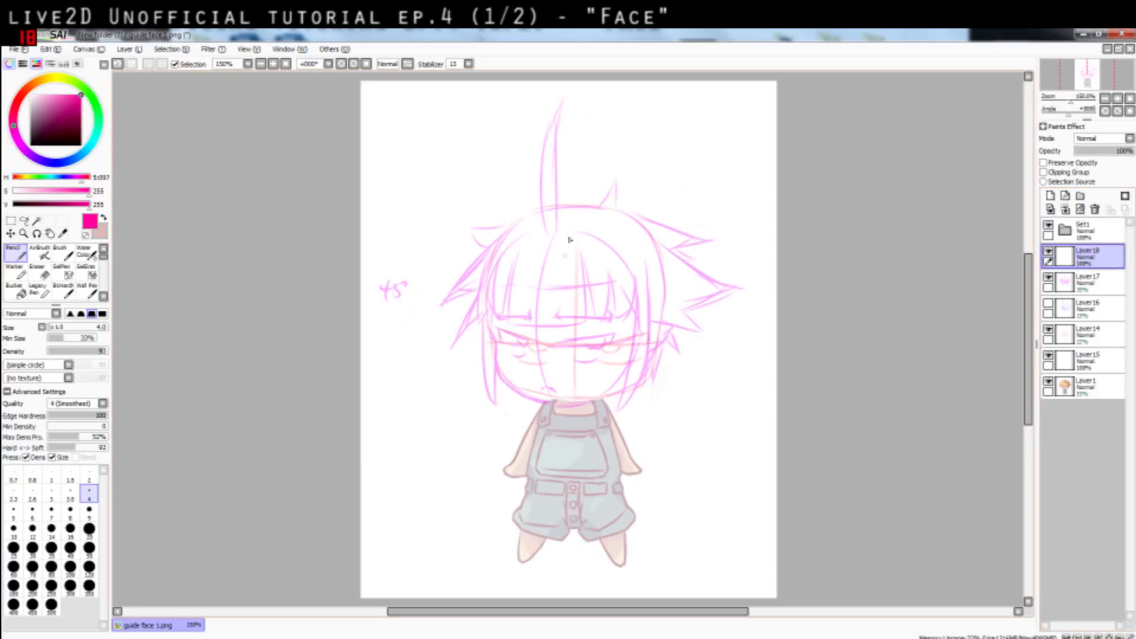
{"action": "mouse_move", "coordinate": [564, 224]}
{"action": "left_mouse_down"}
{"action": "mouse_move", "coordinate": [553, 342]}
{"action": "mouse_move", "coordinate": [563, 402]}
{"action": "left_mouse_up"}
{"action": "key", "text": "ctrl+z"}
{"action": "key", "text": "ctrl+z"}
{"action": "left_click_drag", "start_coordinate": [567, 225], "coordinate": [562, 403]}
{"action": "key", "text": "ctrl+z"}
{"action": "key", "text": "ctrl+z"}
{"action": "mouse_move", "coordinate": [565, 227]}
{"action": "left_mouse_down"}
{"action": "mouse_move", "coordinate": [560, 393]}
{"action": "mouse_move", "coordinate": [559, 366]}
{"action": "left_mouse_up"}
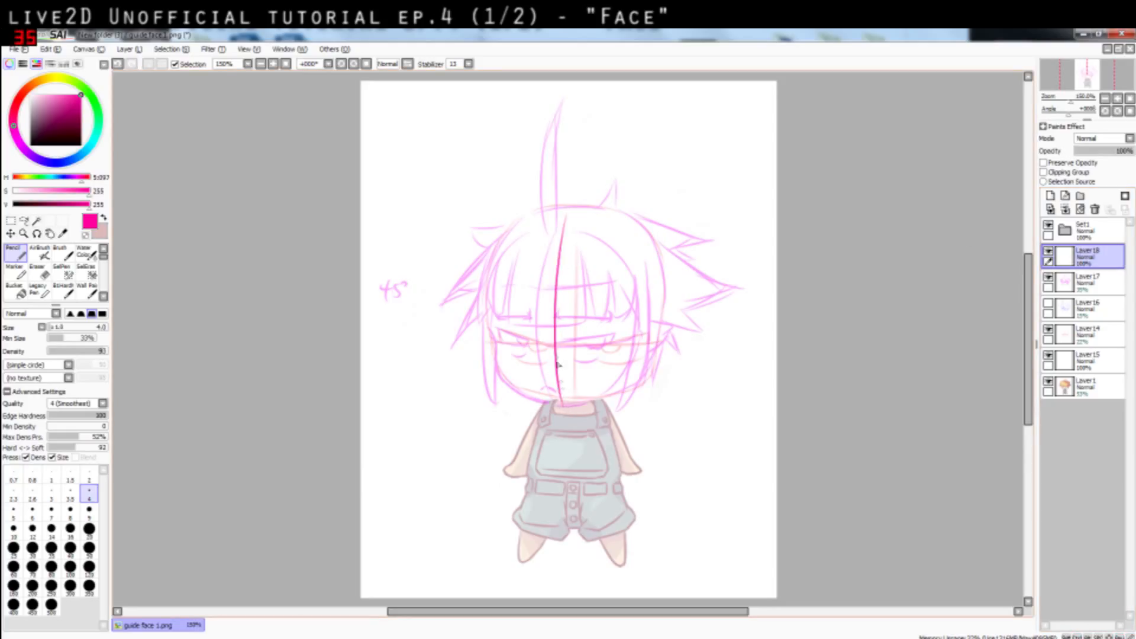
{"action": "left_click_drag", "start_coordinate": [503, 343], "coordinate": [644, 341]}
{"action": "key", "text": "ctrl+z"}
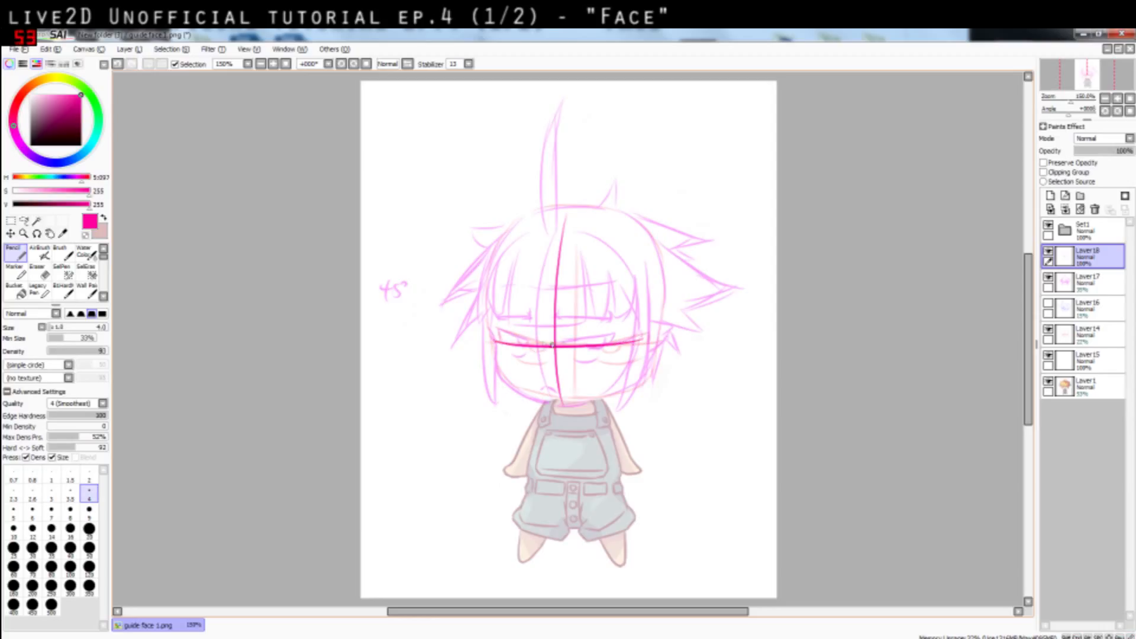
Draw the far cheek and jaw line of the slightly turned head down to the chin
{"action": "mouse_move", "coordinate": [492, 318]}
{"action": "left_mouse_down"}
{"action": "mouse_move", "coordinate": [498, 374]}
{"action": "mouse_move", "coordinate": [559, 407]}
{"action": "left_mouse_up"}
{"action": "key", "text": "ctrl+z"}
{"action": "key", "text": "ctrl+z"}
{"action": "left_click_drag", "start_coordinate": [503, 385], "coordinate": [567, 407]}
{"action": "key", "text": "ctrl+z"}
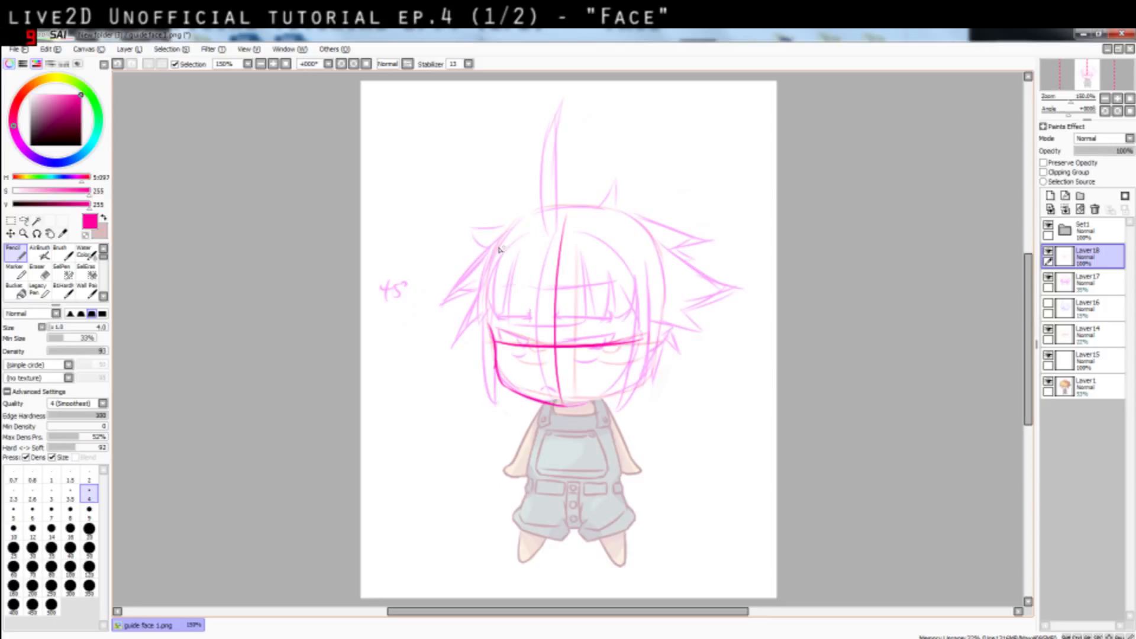
Outline the far side of the skull from the eye line up and over the crown
{"action": "left_click_drag", "start_coordinate": [501, 239], "coordinate": [492, 331]}
{"action": "key", "text": "ctrl+z"}
{"action": "left_click_drag", "start_coordinate": [500, 240], "coordinate": [493, 339]}
{"action": "key", "text": "ctrl+z"}
{"action": "mouse_move", "coordinate": [529, 213]}
{"action": "left_mouse_down"}
{"action": "mouse_move", "coordinate": [500, 299]}
{"action": "mouse_move", "coordinate": [525, 232]}
{"action": "mouse_move", "coordinate": [497, 278]}
{"action": "mouse_move", "coordinate": [532, 228]}
{"action": "mouse_move", "coordinate": [618, 215]}
{"action": "mouse_move", "coordinate": [575, 212]}
{"action": "mouse_move", "coordinate": [645, 224]}
{"action": "left_mouse_up"}
{"action": "key", "text": "ctrl+z"}
{"action": "key", "text": "ctrl+z"}
{"action": "key", "text": "ctrl+z"}
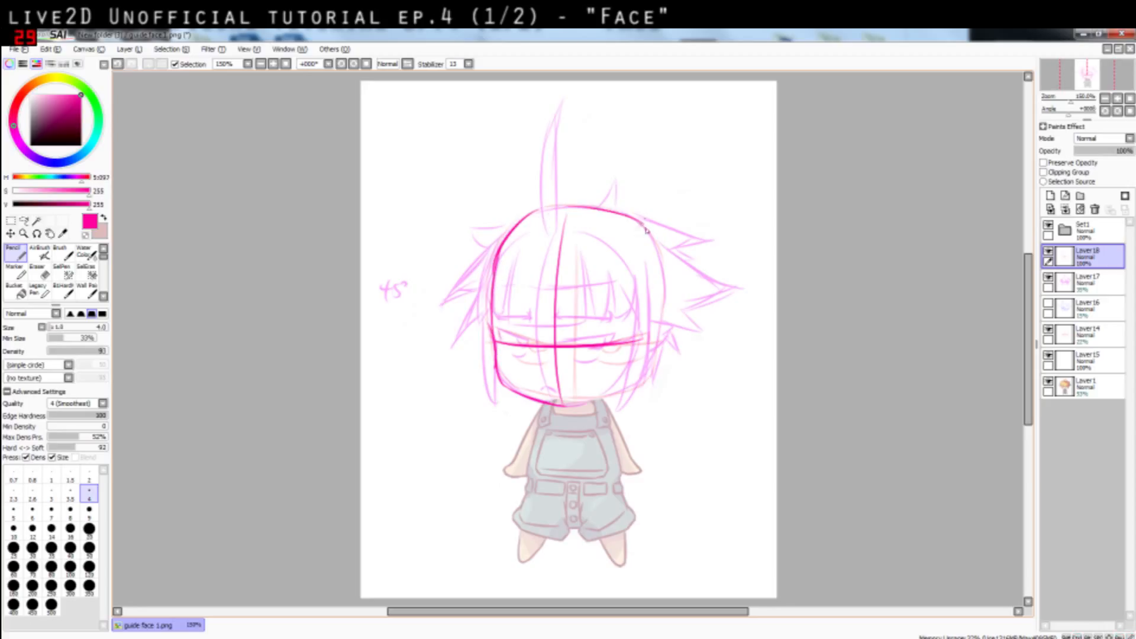
Redraw the rear crown curve and close the head outline down the near side to the chin
{"action": "key", "text": "ctrl+z"}
{"action": "key", "text": "ctrl+z"}
{"action": "mouse_move", "coordinate": [568, 207]}
{"action": "left_mouse_down"}
{"action": "mouse_move", "coordinate": [614, 211]}
{"action": "mouse_move", "coordinate": [655, 237]}
{"action": "left_mouse_up"}
{"action": "mouse_move", "coordinate": [646, 230]}
{"action": "left_mouse_down"}
{"action": "mouse_move", "coordinate": [663, 255]}
{"action": "mouse_move", "coordinate": [669, 334]}
{"action": "left_mouse_up"}
{"action": "key", "text": "ctrl+z"}
{"action": "left_click_drag", "start_coordinate": [668, 287], "coordinate": [638, 388]}
{"action": "key", "text": "ctrl+z"}
{"action": "left_click_drag", "start_coordinate": [666, 323], "coordinate": [613, 397]}
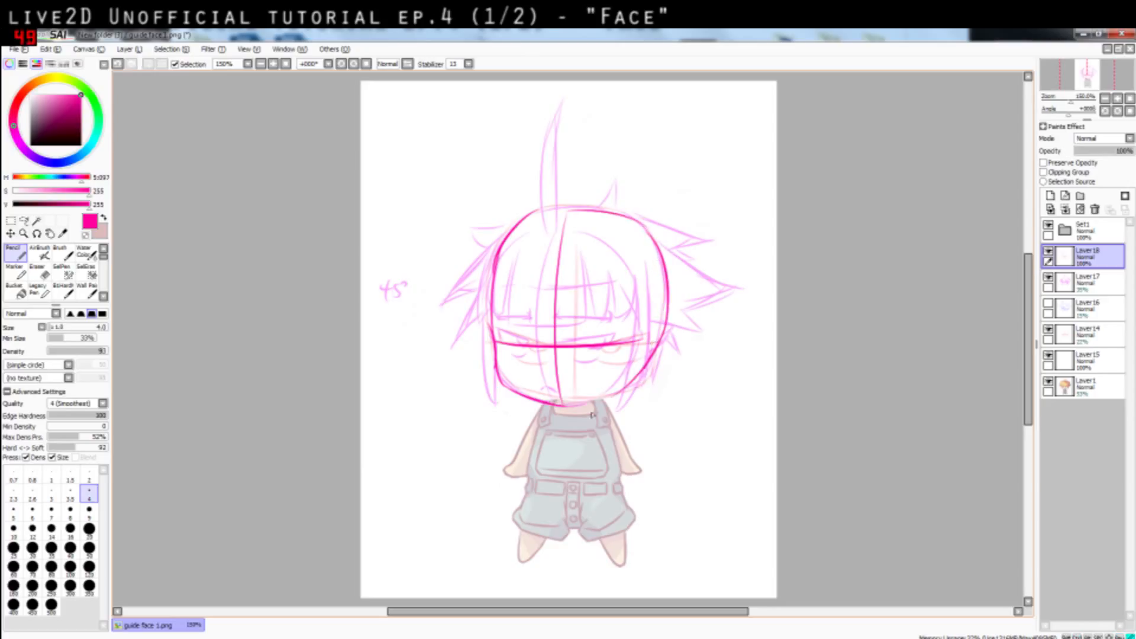
{"action": "key", "text": "ctrl+z"}
{"action": "mouse_move", "coordinate": [665, 323]}
{"action": "left_mouse_down"}
{"action": "mouse_move", "coordinate": [598, 400]}
{"action": "mouse_move", "coordinate": [570, 411]}
{"action": "left_mouse_up"}
{"action": "key", "text": "ctrl+z"}
{"action": "key", "text": "ctrl+z"}
Sketch the near eye on the eye line with its slanted upper lid, iris and lower lid
{"action": "mouse_move", "coordinate": [626, 332]}
{"action": "left_mouse_down"}
{"action": "mouse_move", "coordinate": [592, 350]}
{"action": "mouse_move", "coordinate": [623, 345]}
{"action": "mouse_move", "coordinate": [626, 332]}
{"action": "mouse_move", "coordinate": [603, 353]}
{"action": "mouse_move", "coordinate": [615, 358]}
{"action": "mouse_move", "coordinate": [597, 347]}
{"action": "mouse_move", "coordinate": [633, 337]}
{"action": "mouse_move", "coordinate": [574, 344]}
{"action": "left_mouse_up"}
{"action": "key", "text": "ctrl+z"}
{"action": "key", "text": "ctrl+z"}
{"action": "key", "text": "ctrl+z"}
{"action": "left_click_drag", "start_coordinate": [631, 334], "coordinate": [613, 362]}
{"action": "key", "text": "ctrl+z"}
{"action": "key", "text": "ctrl+z"}
{"action": "key", "text": "ctrl+z"}
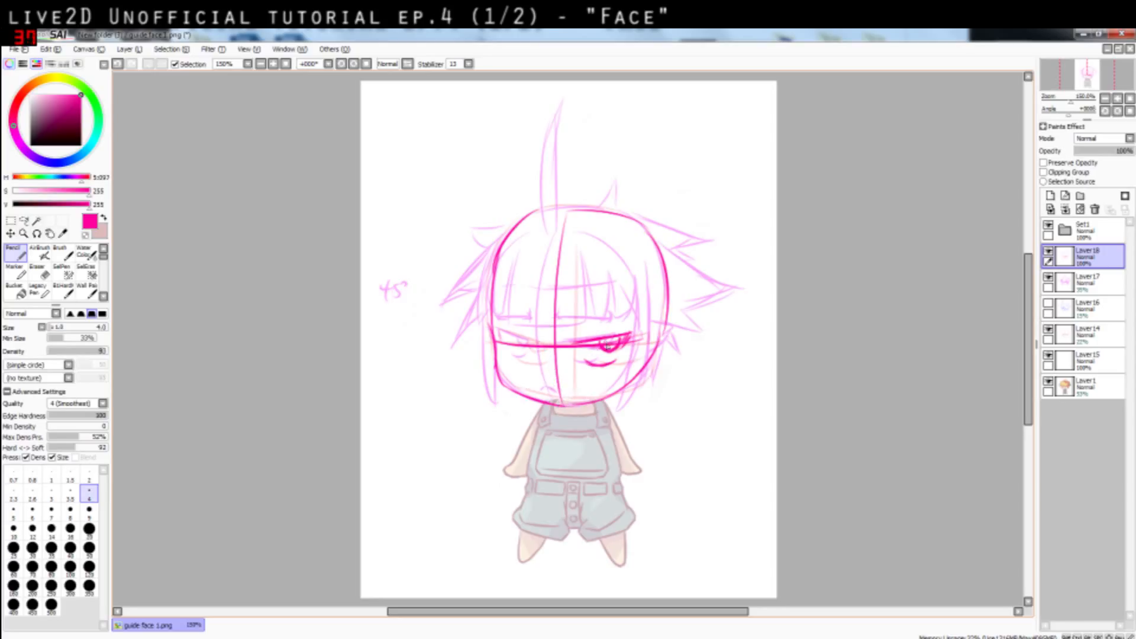
Hide Layer17 and toggle Layer18's visibility to compare the turned head with the front-view guide
{"action": "left_click", "coordinate": [1048, 277]}
{"action": "left_click", "coordinate": [1048, 251]}
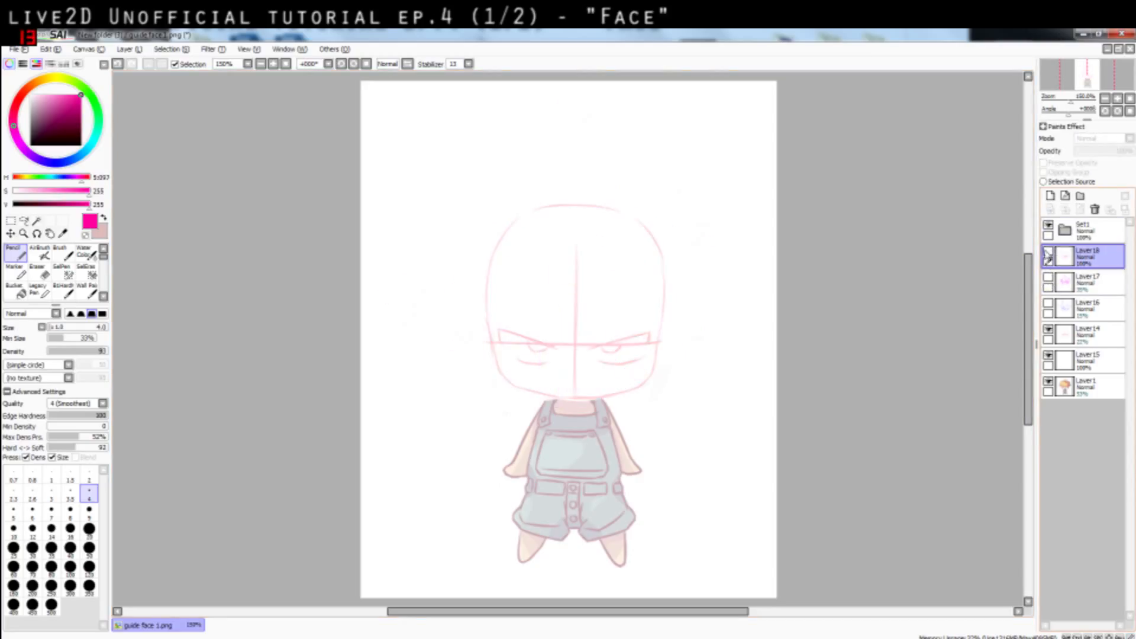
{"action": "left_click", "coordinate": [1048, 252]}
{"action": "left_click", "coordinate": [1048, 252]}
{"action": "left_click", "coordinate": [1049, 252]}
{"action": "left_click", "coordinate": [1048, 252]}
{"action": "left_click", "coordinate": [1049, 252]}
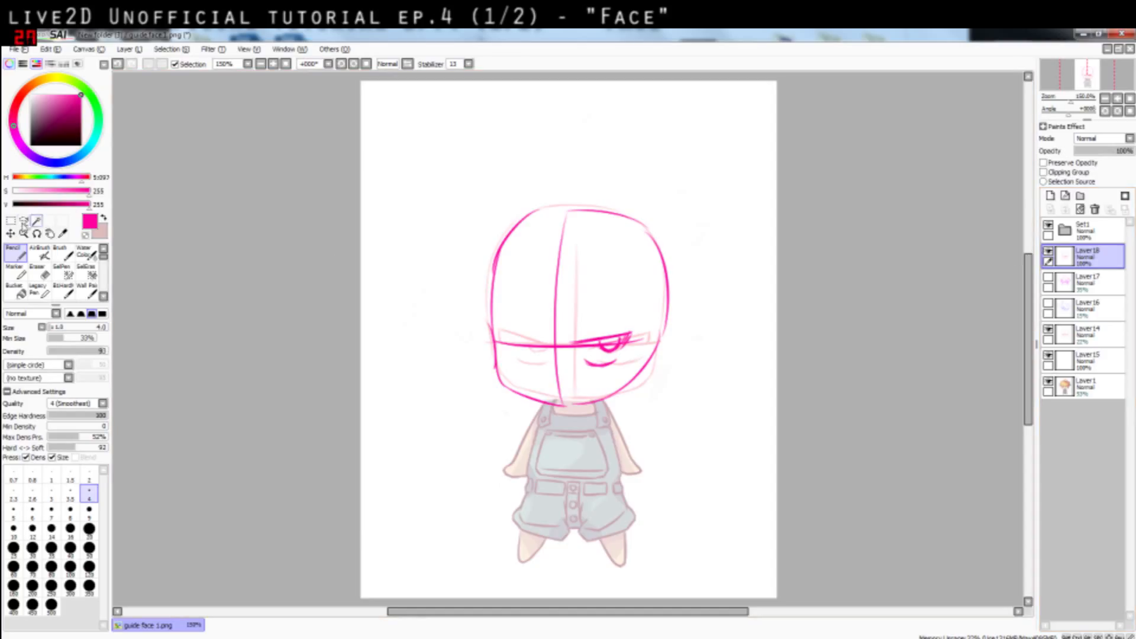
Erase part of the near eye's heavy upper lid line and return to the Pencil
{"action": "left_click", "coordinate": [23, 221]}
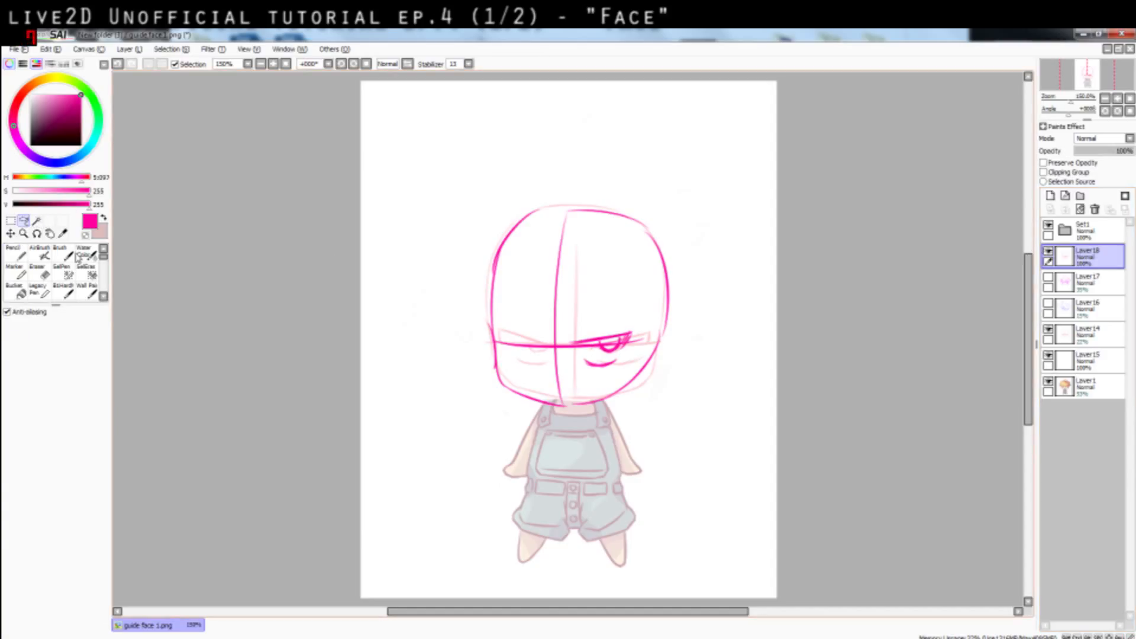
{"action": "left_click", "coordinate": [39, 272]}
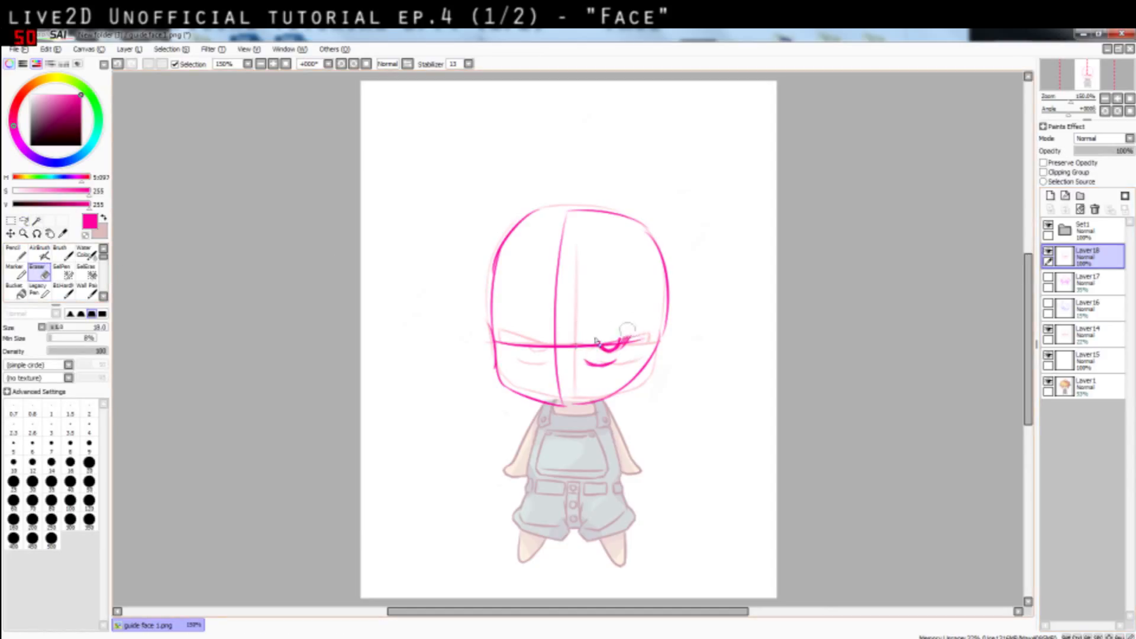
{"action": "left_click_drag", "start_coordinate": [622, 338], "coordinate": [643, 335]}
{"action": "left_click", "coordinate": [16, 254]}
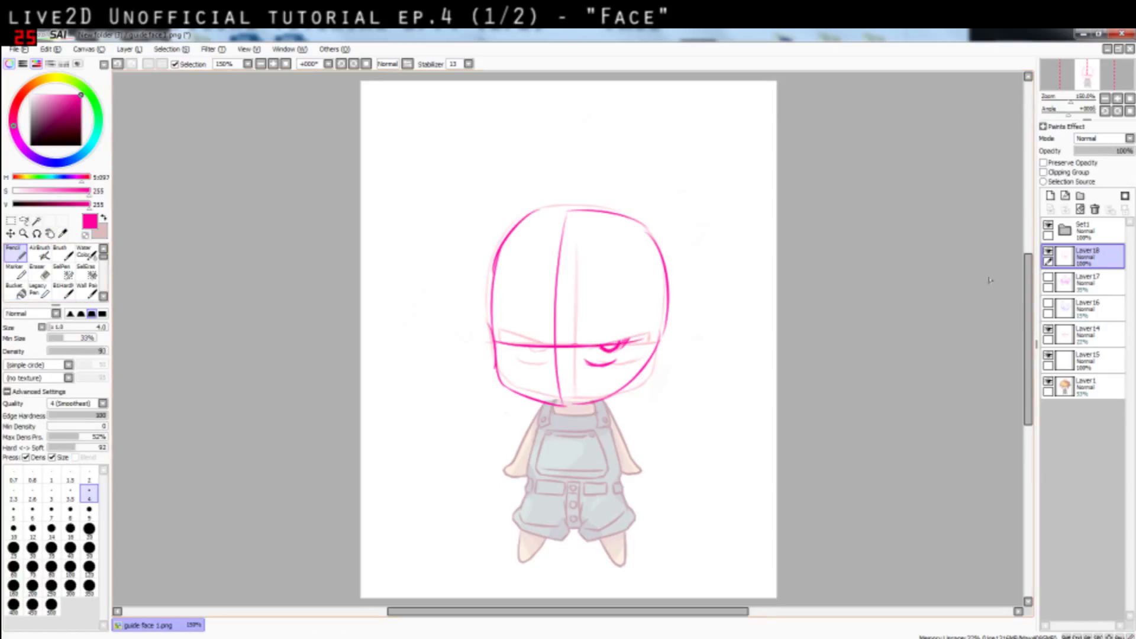
Compare Layer18 with the front-view guide and try redrawing the near eye's lid line
{"action": "left_click", "coordinate": [1049, 251]}
{"action": "left_click", "coordinate": [1048, 251]}
{"action": "left_click_drag", "start_coordinate": [583, 353], "coordinate": [631, 340]}
{"action": "key", "text": "ctrl+z"}
{"action": "key", "text": "ctrl+z"}
Hide the white cover layer Layer15 to reveal the coloured head, keeping the Layer18 sketch shown over it
{"action": "left_click", "coordinate": [1048, 251]}
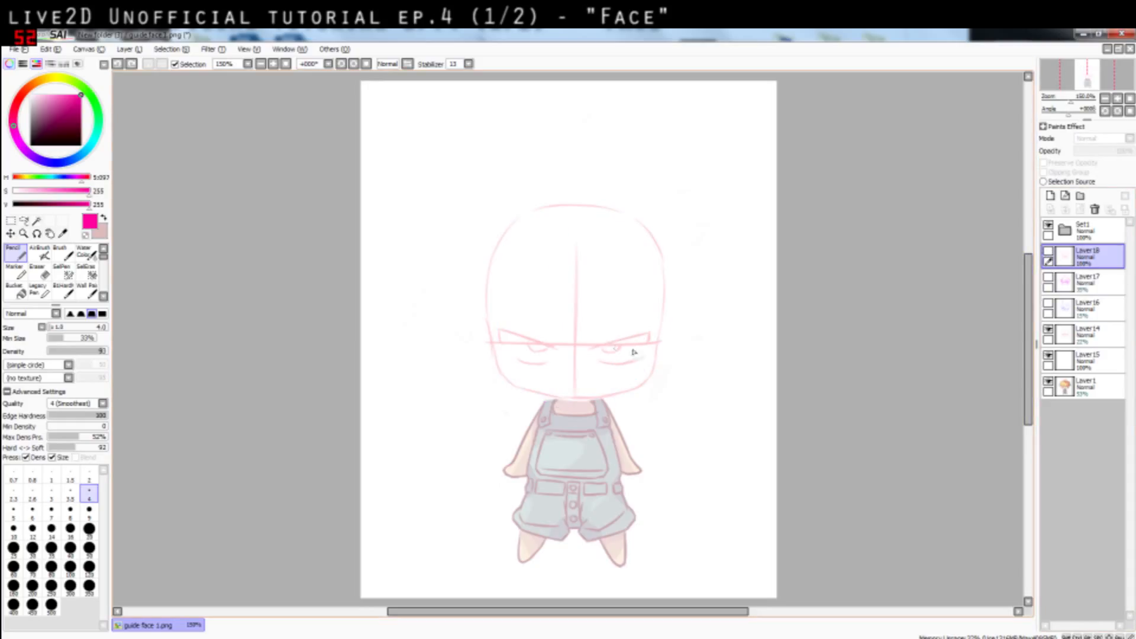
{"action": "left_click", "coordinate": [1048, 356]}
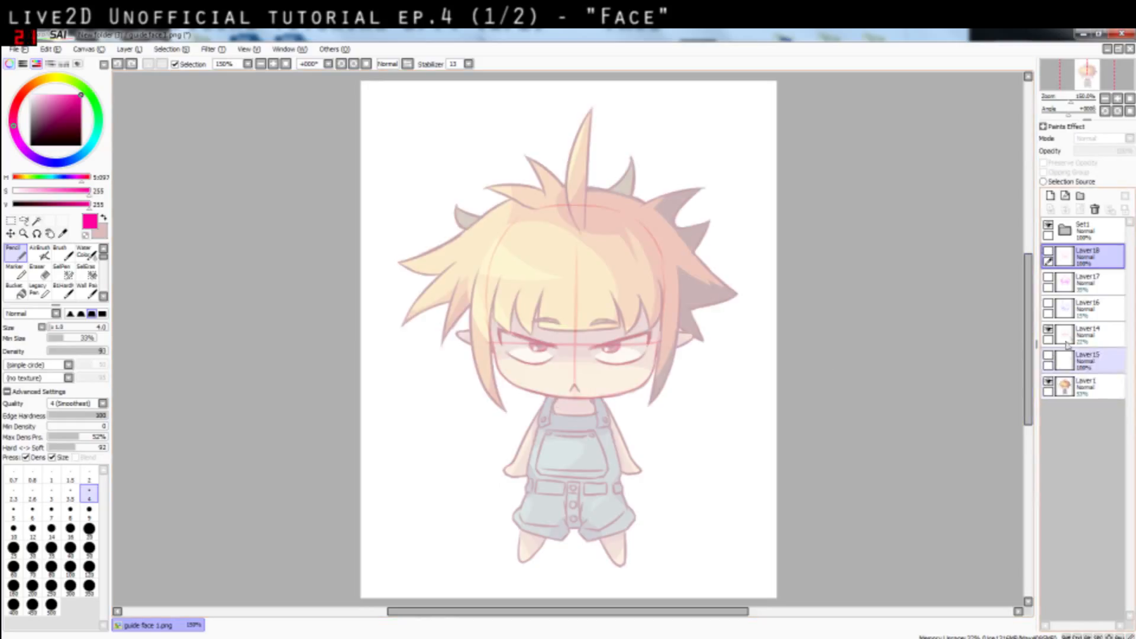
{"action": "left_click", "coordinate": [1048, 251]}
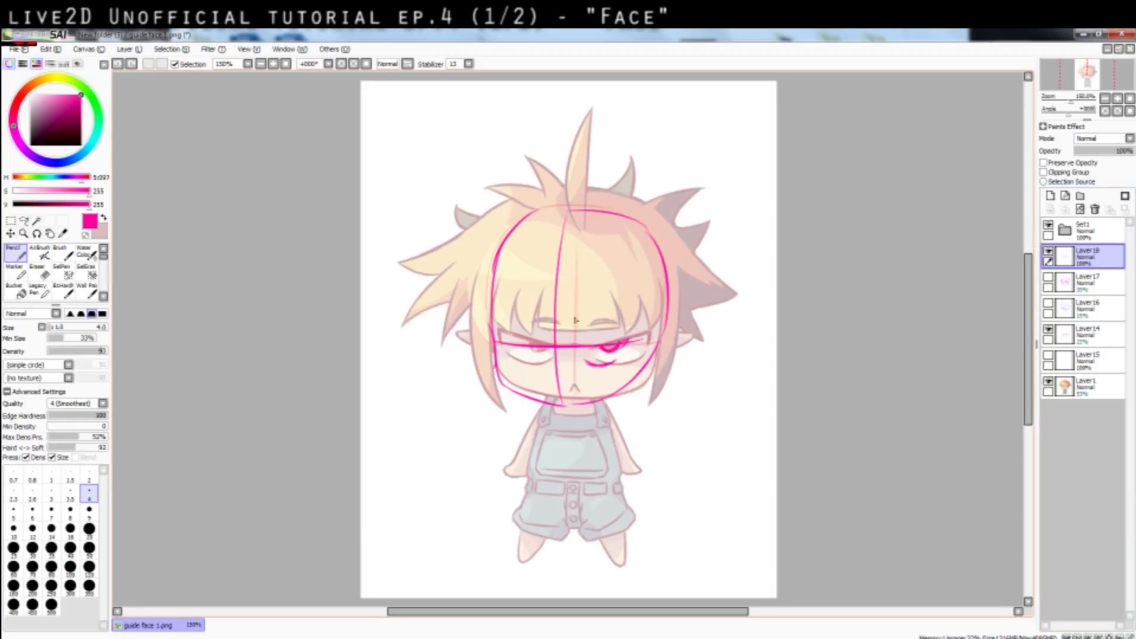
Try marking the brow-to-ear distance and both eyes over the coloured head, and undo the marks
{"action": "mouse_move", "coordinate": [575, 320]}
{"action": "left_mouse_down"}
{"action": "mouse_move", "coordinate": [449, 323]}
{"action": "mouse_move", "coordinate": [460, 332]}
{"action": "left_mouse_up"}
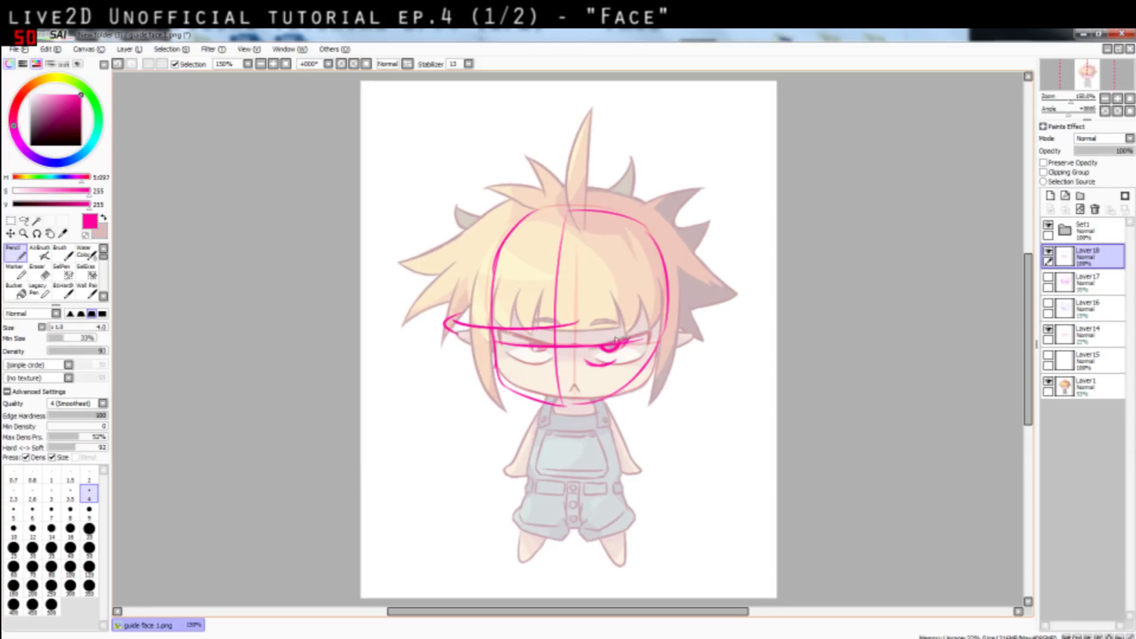
{"action": "mouse_move", "coordinate": [600, 335]}
{"action": "left_mouse_down"}
{"action": "mouse_move", "coordinate": [622, 332]}
{"action": "mouse_move", "coordinate": [613, 343]}
{"action": "left_mouse_up"}
{"action": "key", "text": "ctrl+z"}
{"action": "key", "text": "ctrl+z"}
{"action": "key", "text": "ctrl+z"}
{"action": "left_click_drag", "start_coordinate": [536, 343], "coordinate": [541, 347]}
{"action": "key", "text": "ctrl+z"}
{"action": "key", "text": "ctrl+z"}
{"action": "key", "text": "ctrl+z"}
{"action": "key", "text": "ctrl+z"}
Select Layer15 and toggle its visibility to compare the sketch with and without the coloured head beneath
{"action": "left_click", "coordinate": [1088, 362]}
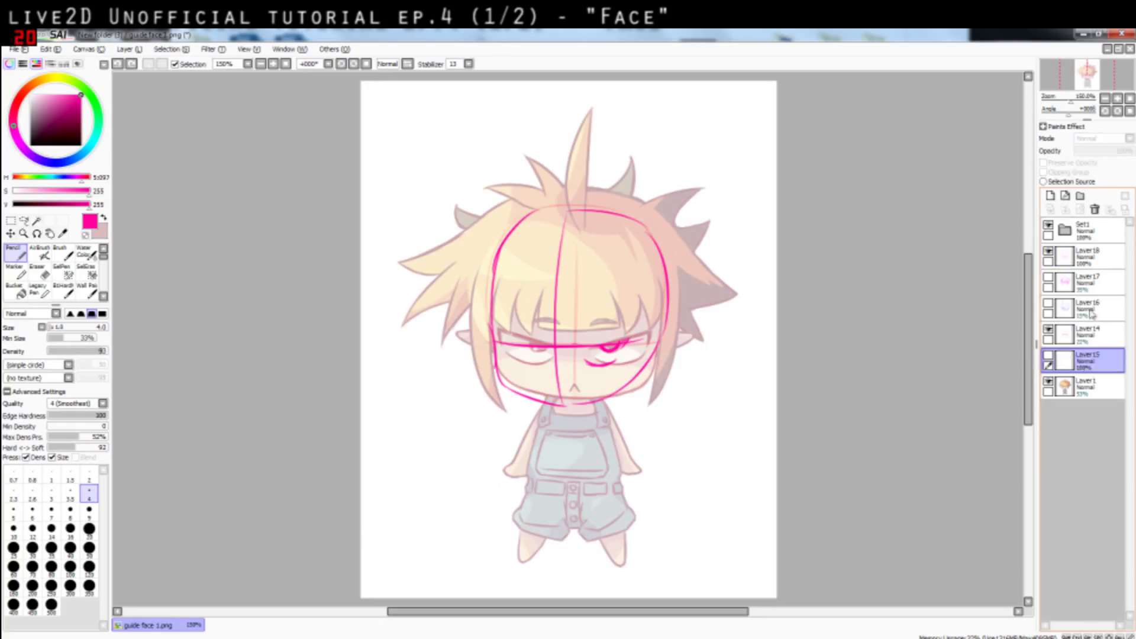
{"action": "left_click", "coordinate": [1049, 355]}
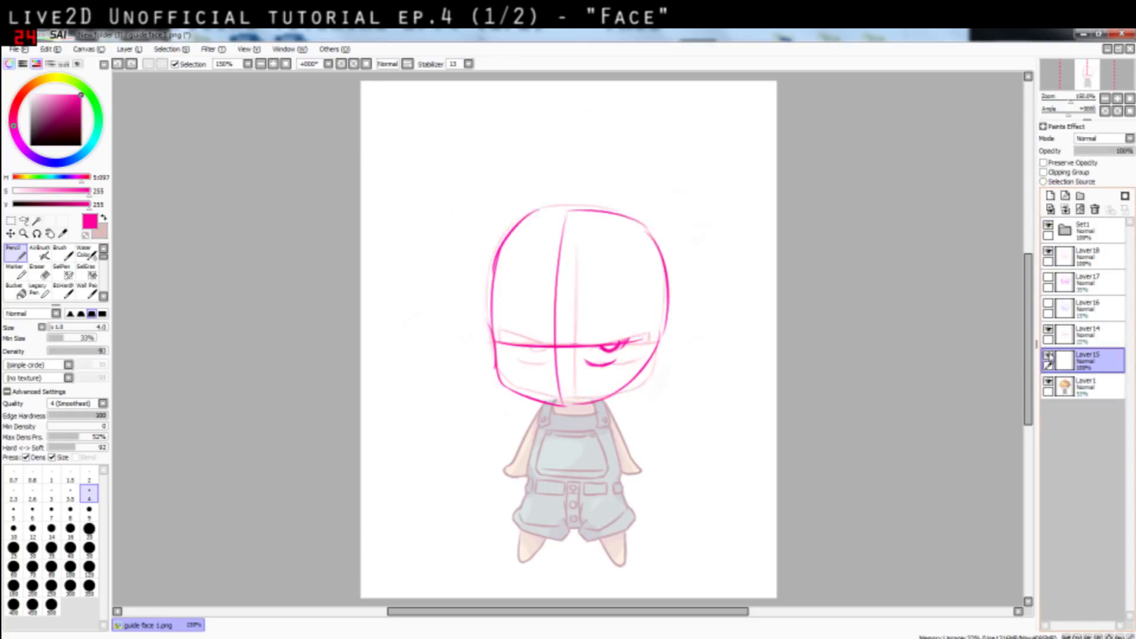
{"action": "left_click", "coordinate": [1049, 356]}
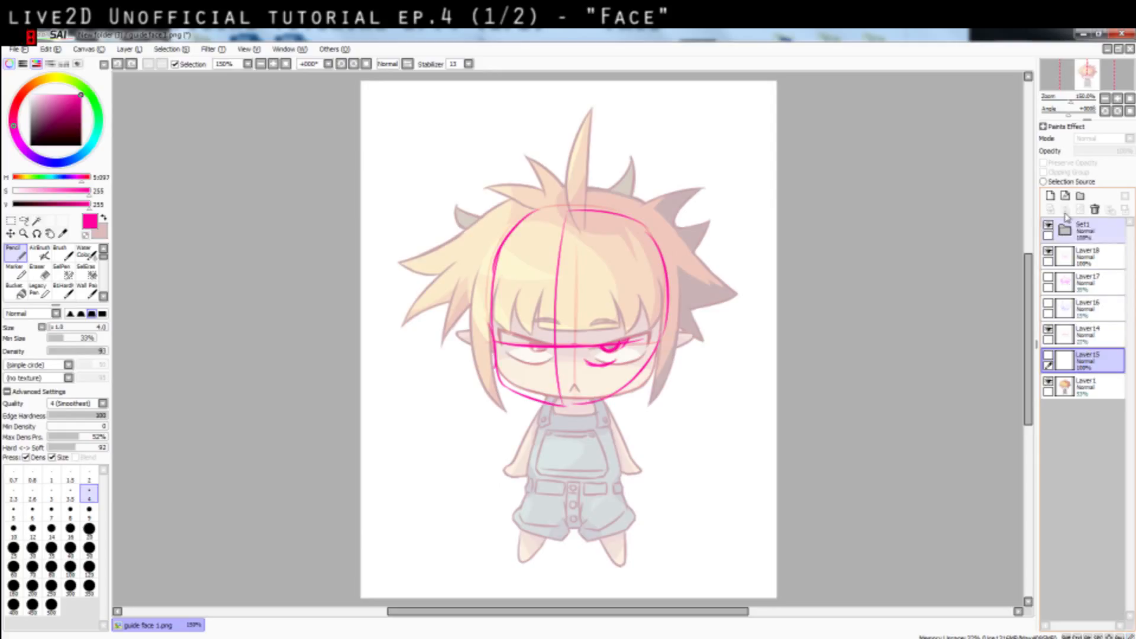
Show the white cover layer Layer15 at roughly half opacity over the coloured artwork, and make Layer18 the active layer
{"action": "left_click", "coordinate": [1049, 355]}
{"action": "left_click", "coordinate": [1048, 356]}
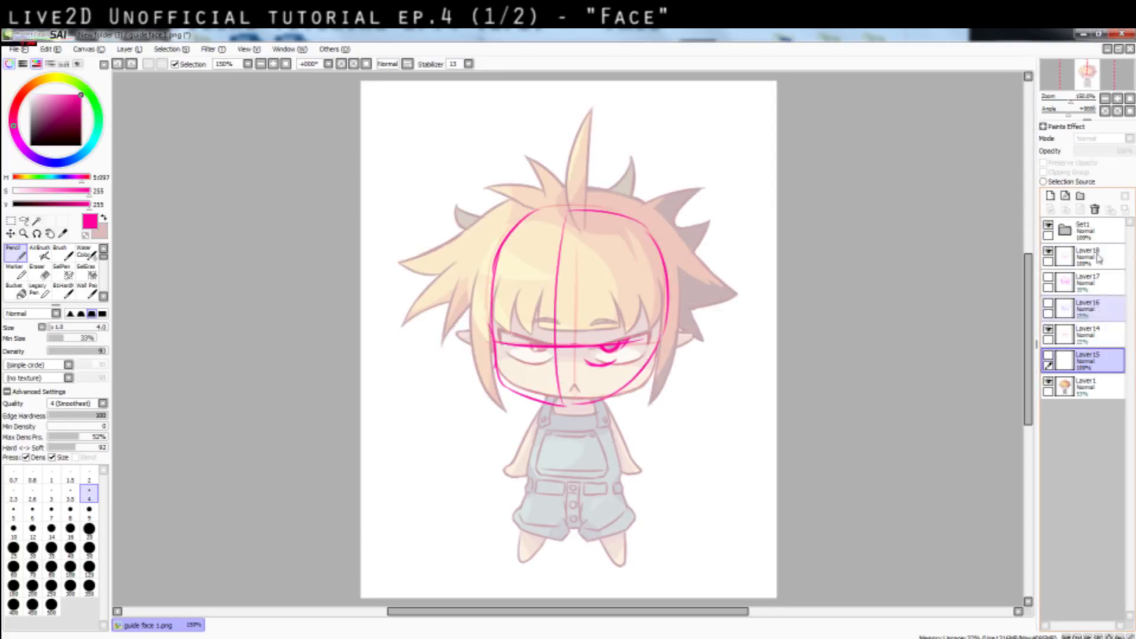
{"action": "left_click", "coordinate": [1048, 356]}
{"action": "left_click", "coordinate": [1105, 151]}
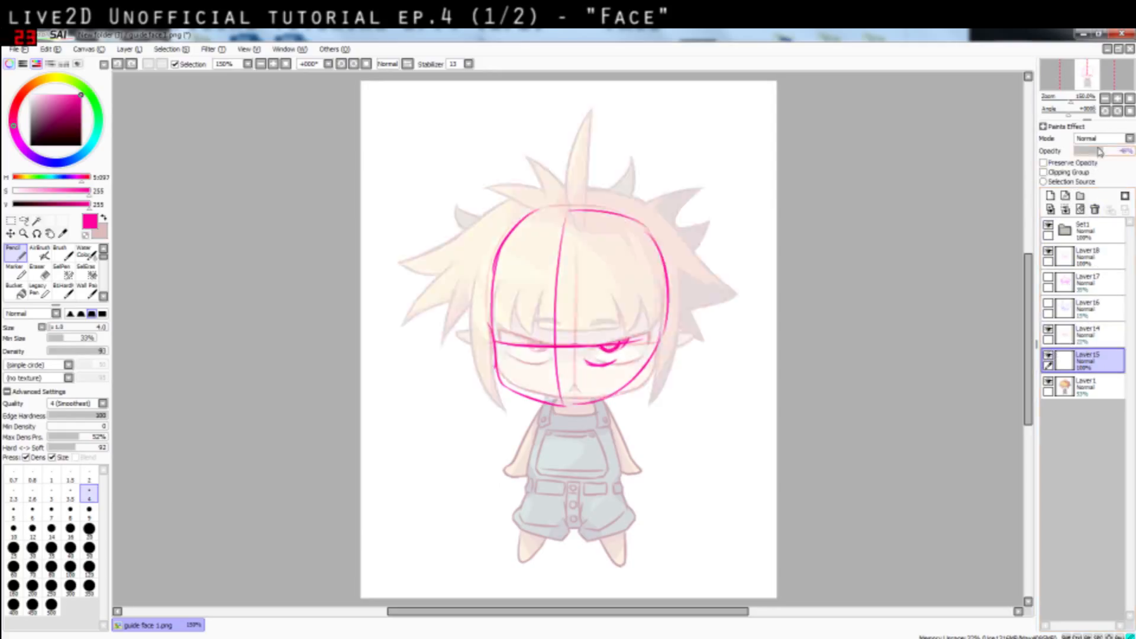
{"action": "left_click", "coordinate": [1088, 254]}
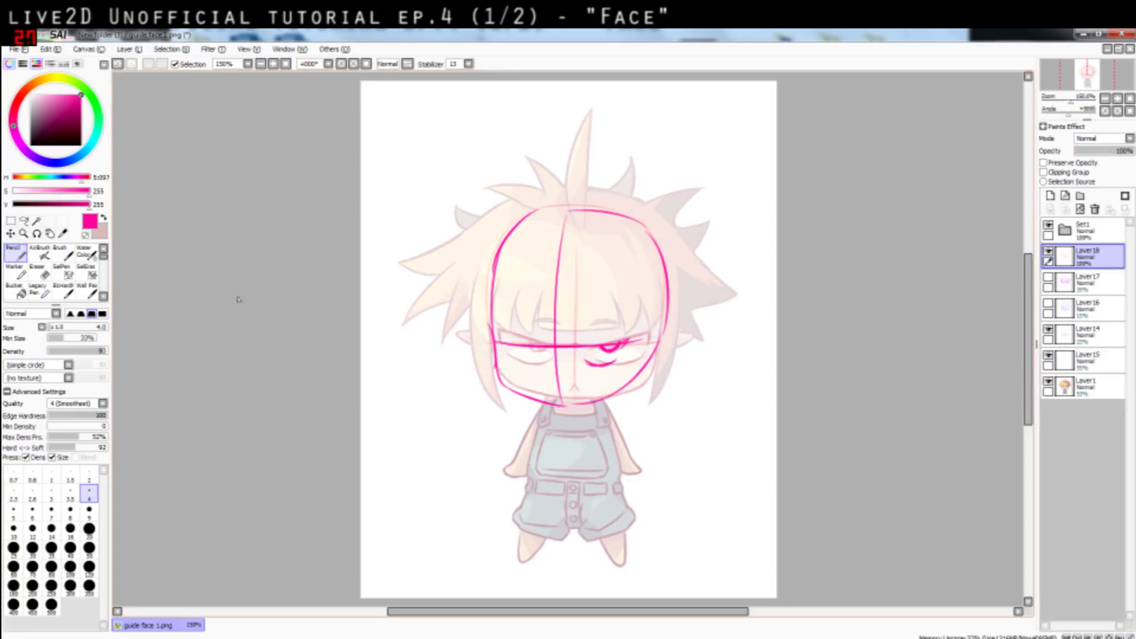
Erase the lower jaw of the Layer18 sketch and redraw it with the Pencil along the coloured chin, undoing stray strokes
{"action": "left_click", "coordinate": [39, 272]}
{"action": "mouse_move", "coordinate": [494, 379]}
{"action": "left_mouse_down"}
{"action": "mouse_move", "coordinate": [512, 400]}
{"action": "mouse_move", "coordinate": [598, 402]}
{"action": "mouse_move", "coordinate": [589, 398]}
{"action": "left_mouse_up"}
{"action": "left_click_drag", "start_coordinate": [494, 348], "coordinate": [502, 383]}
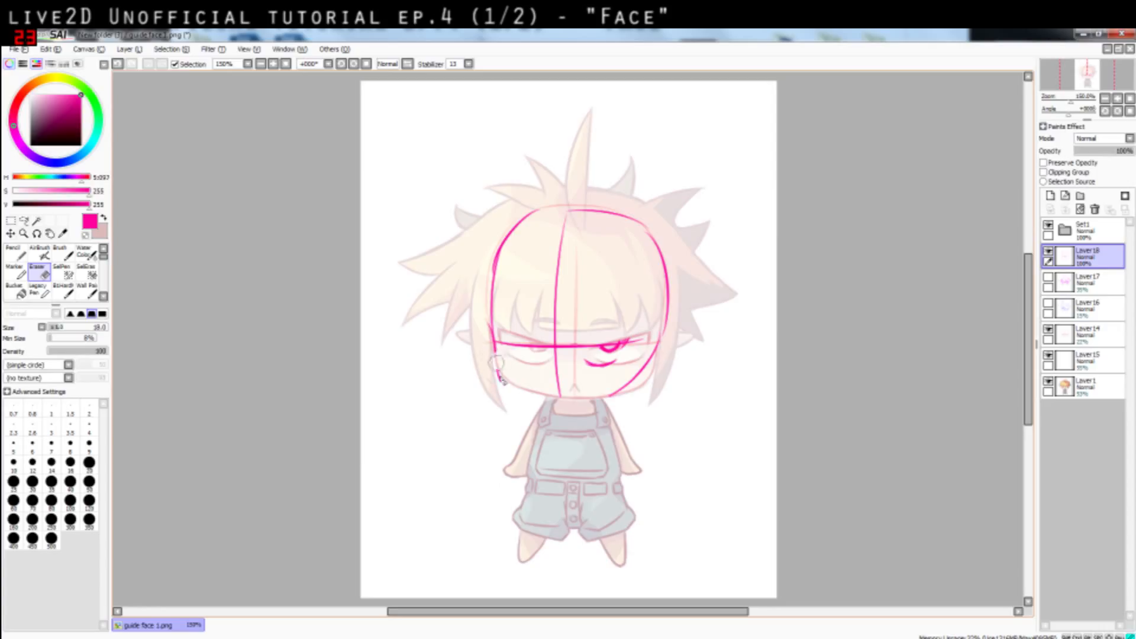
{"action": "left_click", "coordinate": [12, 259]}
{"action": "mouse_move", "coordinate": [493, 343]}
{"action": "left_mouse_down"}
{"action": "mouse_move", "coordinate": [495, 375]}
{"action": "mouse_move", "coordinate": [546, 394]}
{"action": "mouse_move", "coordinate": [531, 401]}
{"action": "mouse_move", "coordinate": [610, 398]}
{"action": "mouse_move", "coordinate": [589, 410]}
{"action": "mouse_move", "coordinate": [651, 363]}
{"action": "mouse_move", "coordinate": [637, 390]}
{"action": "mouse_move", "coordinate": [612, 398]}
{"action": "mouse_move", "coordinate": [651, 369]}
{"action": "left_mouse_up"}
{"action": "key", "text": "ctrl+z"}
{"action": "key", "text": "ctrl+z"}
{"action": "key", "text": "ctrl+z"}
{"action": "key", "text": "ctrl+z"}
{"action": "key", "text": "ctrl+z"}
{"action": "key", "text": "ctrl+z"}
{"action": "key", "text": "ctrl+z"}
{"action": "key", "text": "ctrl+z"}
{"action": "left_click_drag", "start_coordinate": [645, 380], "coordinate": [658, 342]}
{"action": "key", "text": "ctrl+z"}
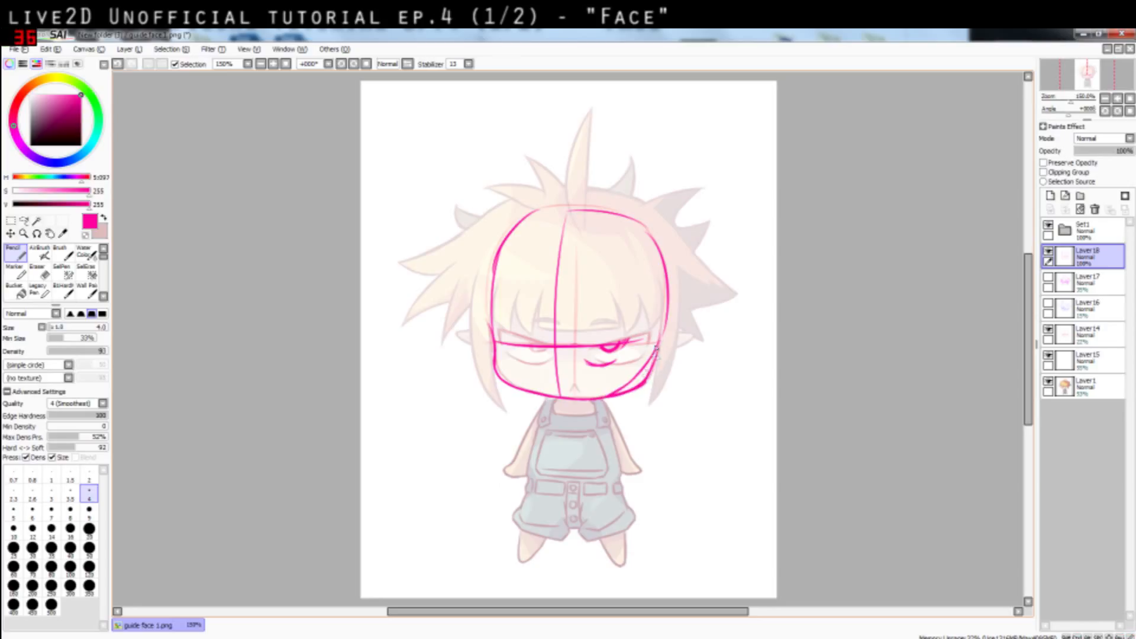
Erase the leftover outer jaw line and the middle of the eye guideline, and draw the near eyebrow above the eye
{"action": "left_click", "coordinate": [41, 270]}
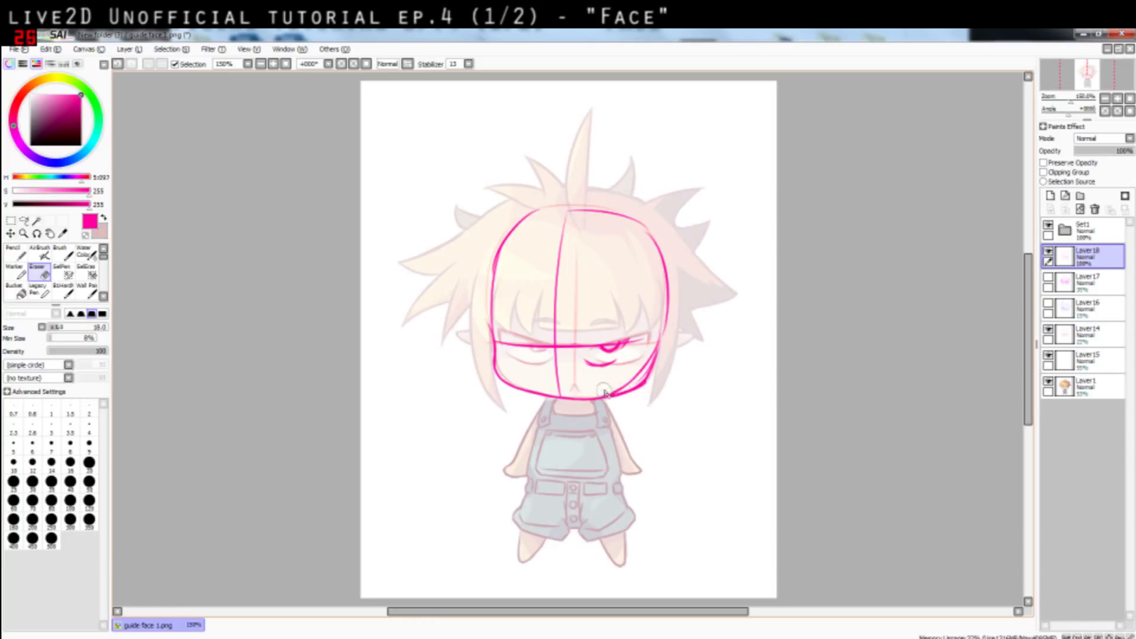
{"action": "mouse_move", "coordinate": [636, 378]}
{"action": "left_mouse_down"}
{"action": "mouse_move", "coordinate": [648, 351]}
{"action": "mouse_move", "coordinate": [559, 345]}
{"action": "mouse_move", "coordinate": [631, 340]}
{"action": "mouse_move", "coordinate": [608, 353]}
{"action": "mouse_move", "coordinate": [619, 347]}
{"action": "mouse_move", "coordinate": [613, 362]}
{"action": "mouse_move", "coordinate": [573, 332]}
{"action": "mouse_move", "coordinate": [593, 328]}
{"action": "left_mouse_up"}
{"action": "left_click", "coordinate": [17, 254]}
{"action": "key", "text": "ctrl+z"}
{"action": "key", "text": "ctrl+z"}
{"action": "key", "text": "ctrl+z"}
{"action": "key", "text": "ctrl+z"}
{"action": "key", "text": "ctrl+z"}
{"action": "key", "text": "ctrl+z"}
{"action": "key", "text": "ctrl+z"}
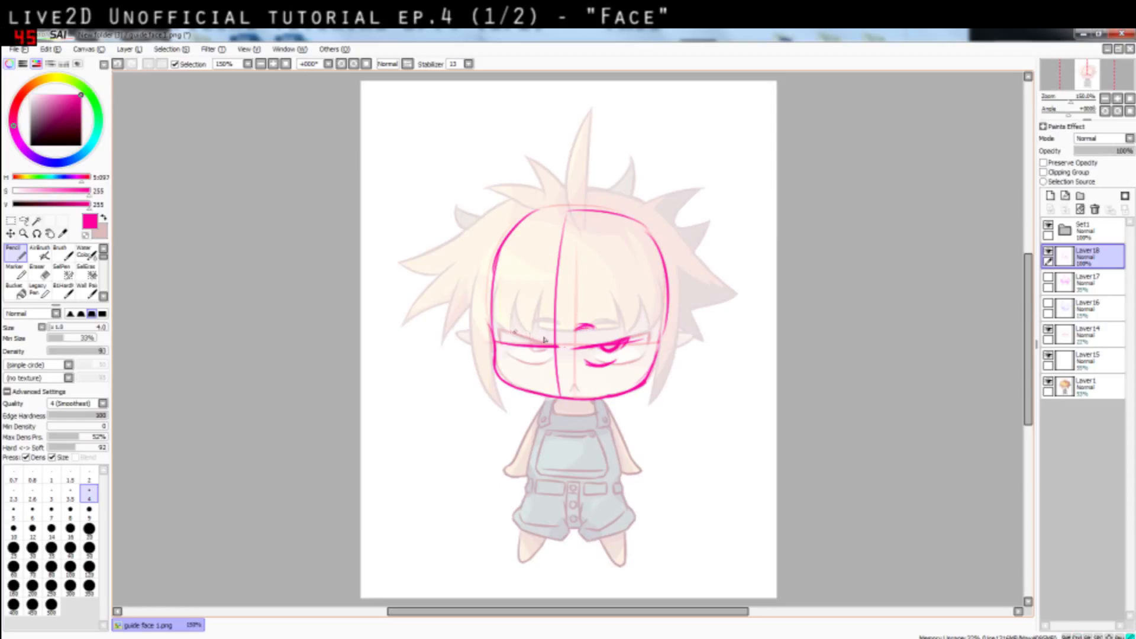
{"action": "key", "text": "ctrl+z"}
Draw the far eye's slanted lid, iris and lower line with its short eyebrow above, undoing and redrawing unsuitable strokes
{"action": "mouse_move", "coordinate": [499, 329]}
{"action": "left_mouse_down"}
{"action": "mouse_move", "coordinate": [555, 352]}
{"action": "mouse_move", "coordinate": [497, 328]}
{"action": "mouse_move", "coordinate": [551, 348]}
{"action": "mouse_move", "coordinate": [501, 331]}
{"action": "mouse_move", "coordinate": [504, 343]}
{"action": "mouse_move", "coordinate": [501, 329]}
{"action": "mouse_move", "coordinate": [511, 348]}
{"action": "mouse_move", "coordinate": [529, 342]}
{"action": "mouse_move", "coordinate": [546, 353]}
{"action": "mouse_move", "coordinate": [512, 356]}
{"action": "mouse_move", "coordinate": [540, 361]}
{"action": "left_mouse_up"}
{"action": "key", "text": "ctrl+z"}
{"action": "key", "text": "ctrl+z"}
{"action": "key", "text": "ctrl+z"}
{"action": "key", "text": "ctrl+z"}
{"action": "key", "text": "ctrl+z"}
{"action": "key", "text": "ctrl+z"}
{"action": "left_click_drag", "start_coordinate": [532, 320], "coordinate": [543, 327]}
{"action": "key", "text": "ctrl+z"}
{"action": "key", "text": "ctrl+z"}
{"action": "key", "text": "ctrl+z"}
{"action": "key", "text": "ctrl+z"}
{"action": "left_click_drag", "start_coordinate": [528, 320], "coordinate": [538, 328]}
{"action": "key", "text": "ctrl+z"}
{"action": "key", "text": "ctrl+z"}
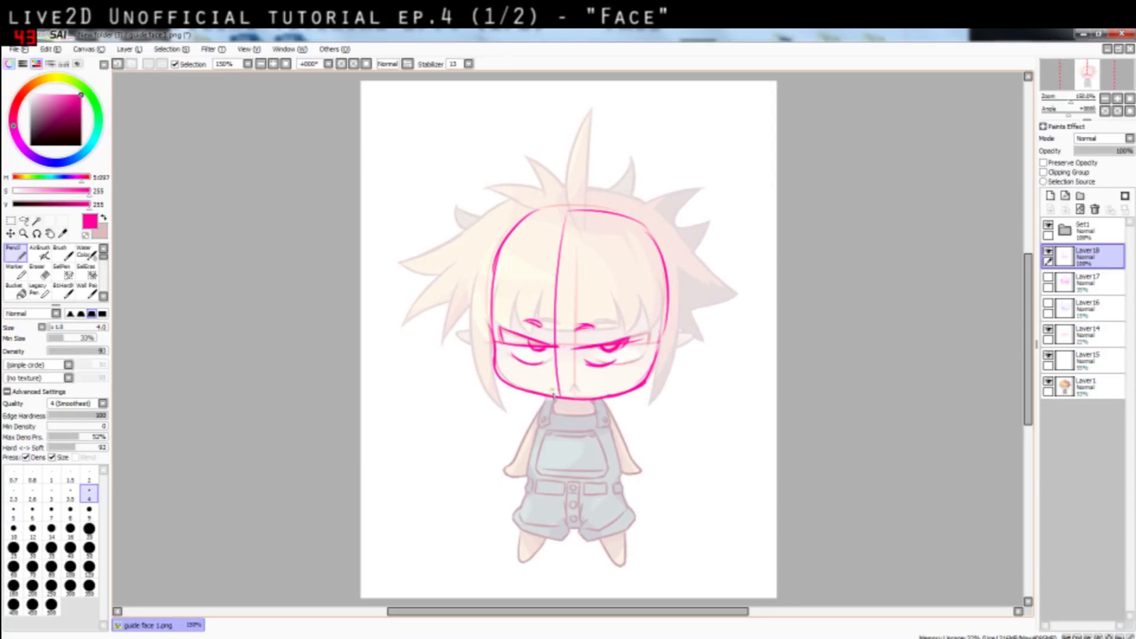
Draw the small pointed nose on the shifted centre line just above the chin
{"action": "left_click_drag", "start_coordinate": [554, 394], "coordinate": [566, 391]}
{"action": "key", "text": "ctrl+z"}
{"action": "left_click_drag", "start_coordinate": [558, 388], "coordinate": [566, 391]}
{"action": "key", "text": "ctrl+z"}
{"action": "key", "text": "ctrl+z"}
Clean up the near eye by erasing excess lid line and redrawing its iris and lower lid
{"action": "mouse_move", "coordinate": [583, 349]}
{"action": "left_mouse_down"}
{"action": "mouse_move", "coordinate": [633, 338]}
{"action": "mouse_move", "coordinate": [604, 354]}
{"action": "left_mouse_up"}
{"action": "key", "text": "e"}
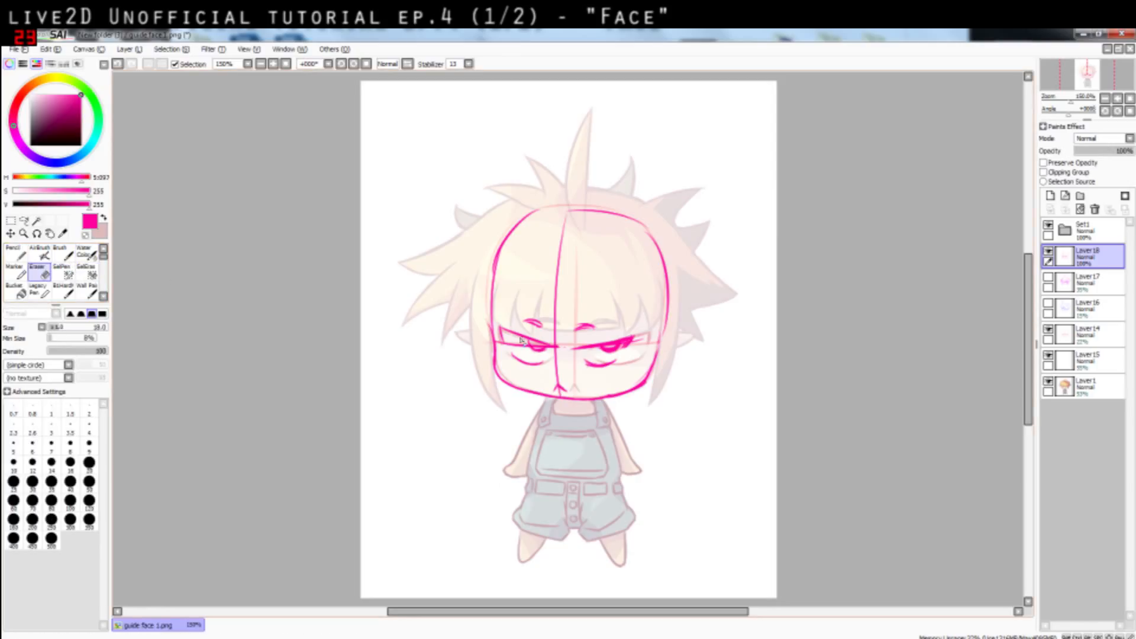
{"action": "mouse_move", "coordinate": [604, 350]}
{"action": "left_mouse_down"}
{"action": "mouse_move", "coordinate": [627, 351]}
{"action": "mouse_move", "coordinate": [641, 336]}
{"action": "left_mouse_up"}
{"action": "key", "text": "ctrl+z"}
{"action": "left_click", "coordinate": [16, 253]}
{"action": "left_click_drag", "start_coordinate": [622, 354], "coordinate": [609, 361]}
{"action": "key", "text": "ctrl+z"}
{"action": "key", "text": "ctrl+z"}
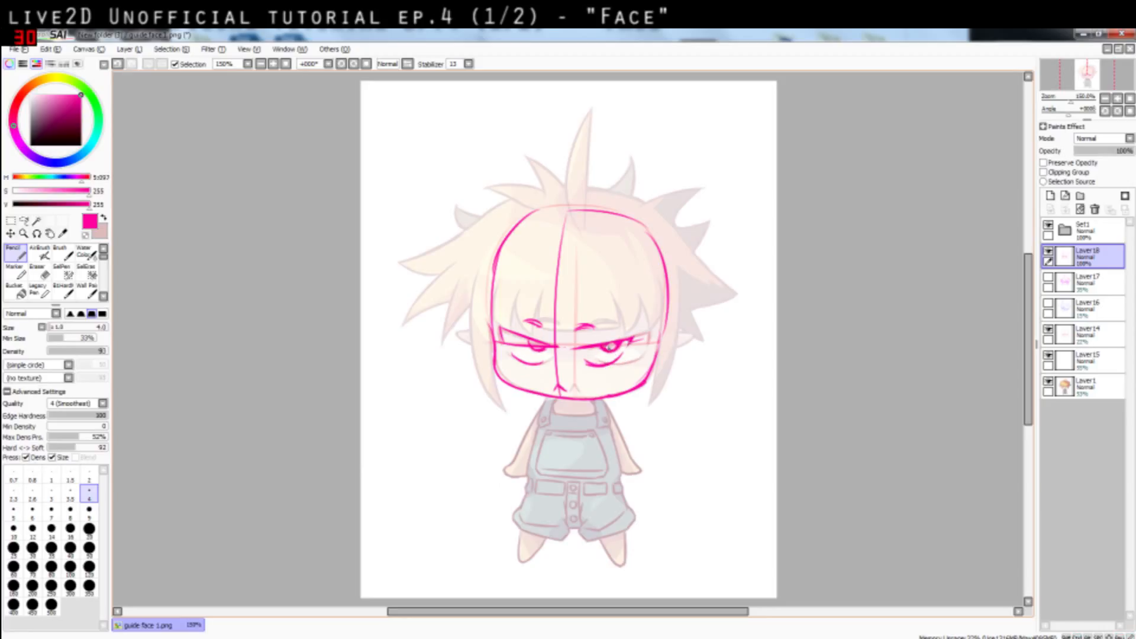
{"action": "key", "text": "e"}
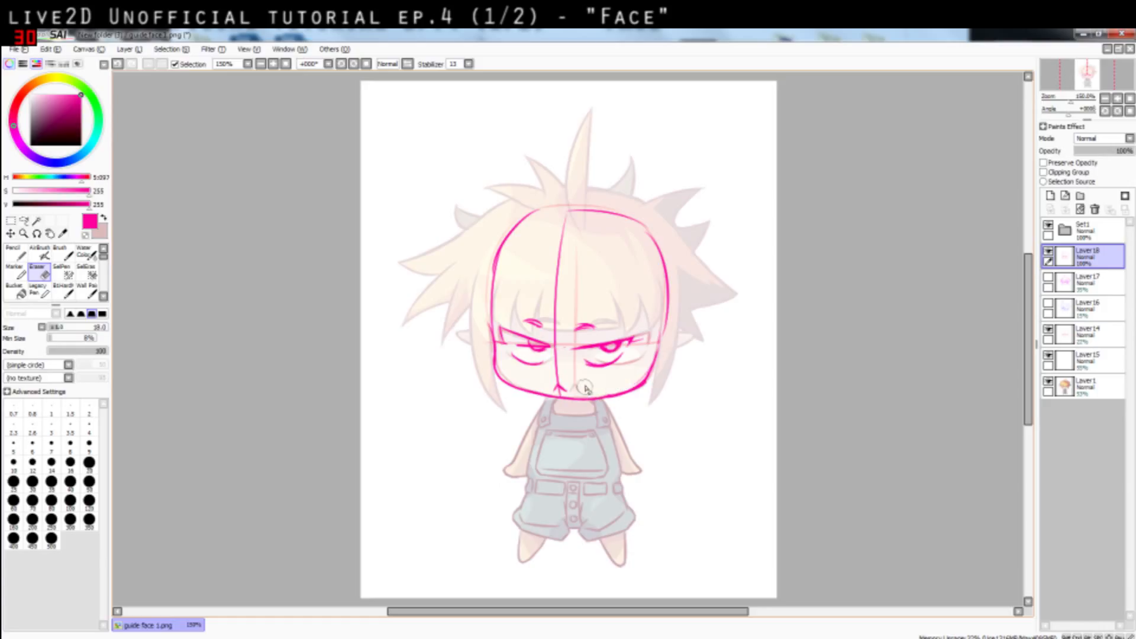
Draw the pointed ears on both sides of the head, and undo the trial line across the forehead
{"action": "key", "text": "n"}
{"action": "mouse_move", "coordinate": [464, 330]}
{"action": "left_mouse_down"}
{"action": "mouse_move", "coordinate": [491, 330]}
{"action": "mouse_move", "coordinate": [481, 351]}
{"action": "mouse_move", "coordinate": [491, 349]}
{"action": "left_mouse_up"}
{"action": "key", "text": "ctrl+z"}
{"action": "key", "text": "ctrl+z"}
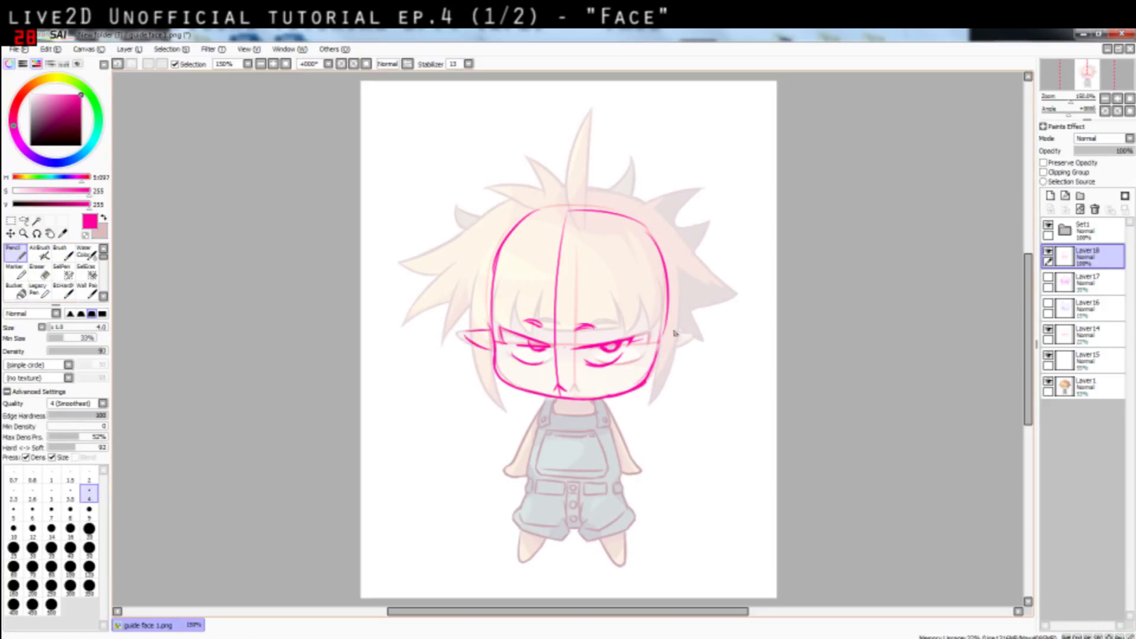
{"action": "mouse_move", "coordinate": [701, 330]}
{"action": "left_mouse_down"}
{"action": "mouse_move", "coordinate": [661, 356]}
{"action": "mouse_move", "coordinate": [666, 332]}
{"action": "mouse_move", "coordinate": [703, 334]}
{"action": "mouse_move", "coordinate": [660, 356]}
{"action": "mouse_move", "coordinate": [683, 353]}
{"action": "mouse_move", "coordinate": [669, 366]}
{"action": "mouse_move", "coordinate": [678, 339]}
{"action": "mouse_move", "coordinate": [667, 331]}
{"action": "mouse_move", "coordinate": [699, 331]}
{"action": "mouse_move", "coordinate": [686, 344]}
{"action": "mouse_move", "coordinate": [701, 331]}
{"action": "mouse_move", "coordinate": [660, 353]}
{"action": "mouse_move", "coordinate": [480, 296]}
{"action": "mouse_move", "coordinate": [495, 324]}
{"action": "left_mouse_up"}
{"action": "key", "text": "ctrl+z"}
{"action": "key", "text": "ctrl+z"}
{"action": "key", "text": "ctrl+z"}
{"action": "key", "text": "ctrl+z"}
{"action": "key", "text": "ctrl+z"}
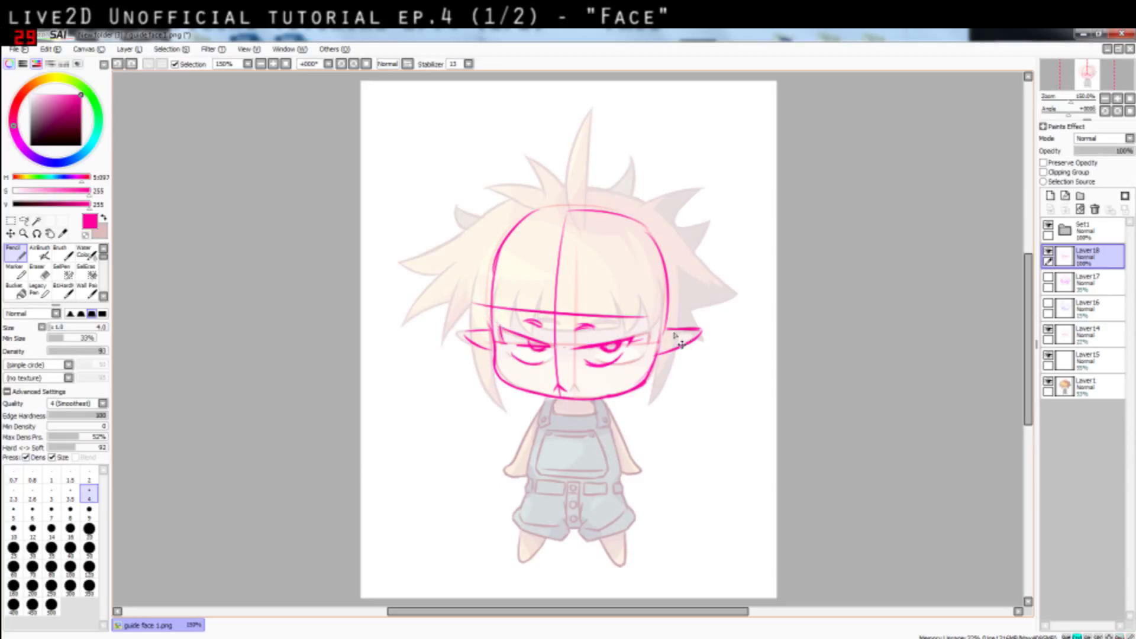
{"action": "key", "text": "ctrl+z"}
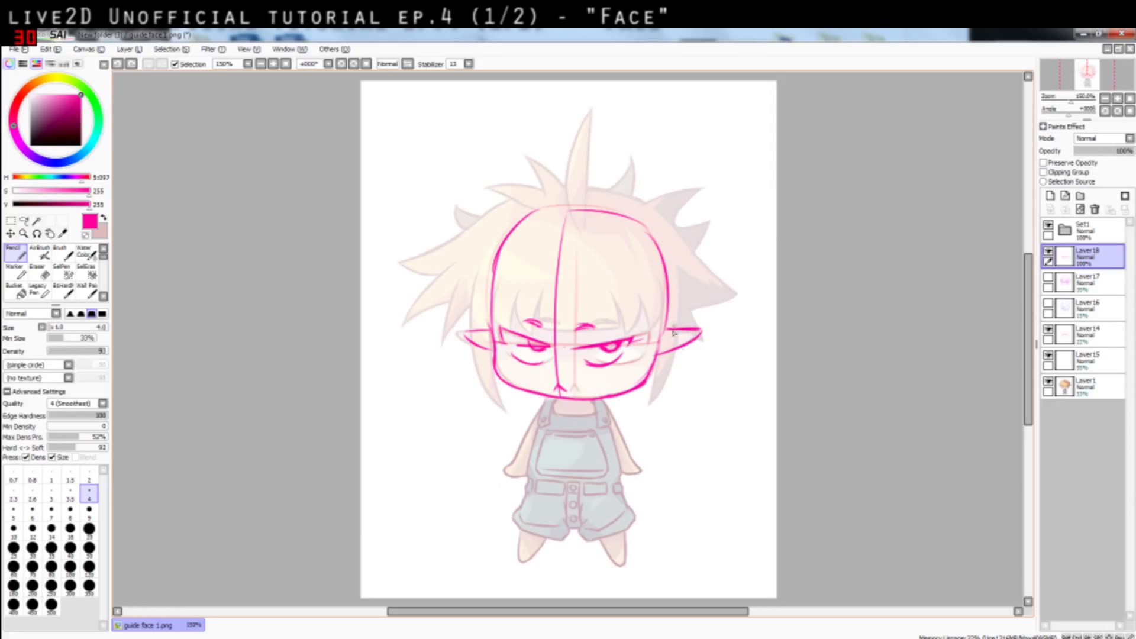
Try marks around the near ear and towards the eye to show how the ear could shift, and undo them
{"action": "mouse_move", "coordinate": [693, 364]}
{"action": "left_mouse_down"}
{"action": "mouse_move", "coordinate": [757, 363]}
{"action": "mouse_move", "coordinate": [743, 368]}
{"action": "left_mouse_up"}
{"action": "key", "text": "ctrl+z"}
{"action": "key", "text": "ctrl+z"}
{"action": "left_click_drag", "start_coordinate": [679, 329], "coordinate": [725, 295]}
{"action": "key", "text": "ctrl+z"}
{"action": "key", "text": "ctrl+z"}
{"action": "mouse_move", "coordinate": [669, 335]}
{"action": "left_mouse_down"}
{"action": "mouse_move", "coordinate": [704, 314]}
{"action": "mouse_move", "coordinate": [611, 346]}
{"action": "left_mouse_up"}
{"action": "key", "text": "ctrl+z"}
{"action": "key", "text": "ctrl+z"}
{"action": "key", "text": "ctrl+z"}
{"action": "left_click_drag", "start_coordinate": [695, 320], "coordinate": [721, 326]}
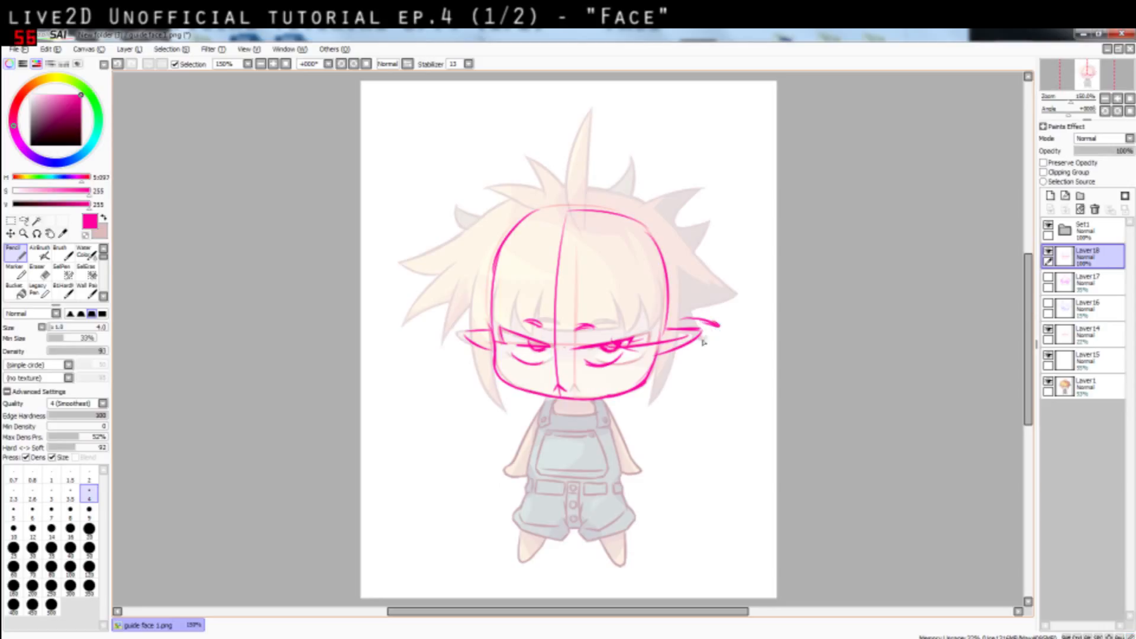
{"action": "key", "text": "ctrl+z"}
{"action": "key", "text": "ctrl+z"}
{"action": "key", "text": "ctrl+z"}
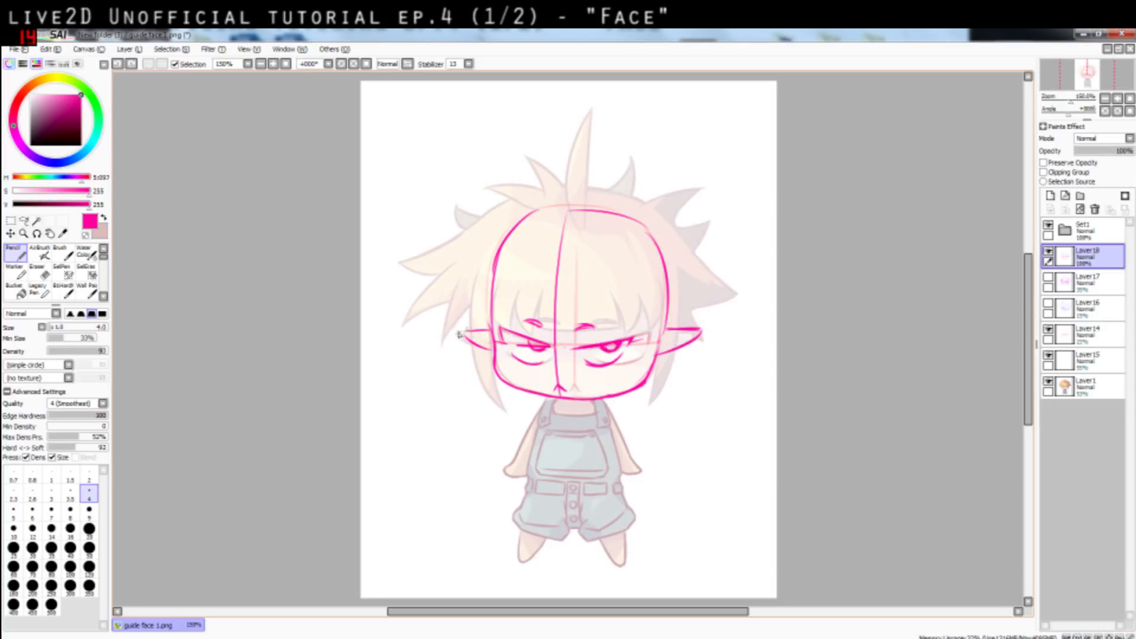
Retrace the far ear's tip and outline with firmer strokes
{"action": "mouse_move", "coordinate": [460, 335]}
{"action": "left_mouse_down"}
{"action": "mouse_move", "coordinate": [472, 321]}
{"action": "mouse_move", "coordinate": [467, 329]}
{"action": "left_mouse_up"}
{"action": "key", "text": "ctrl+z"}
{"action": "left_click_drag", "start_coordinate": [462, 335], "coordinate": [490, 348]}
Draw the tall centre hair spike with its base shifted along with the turned centre line
{"action": "left_click_drag", "start_coordinate": [558, 230], "coordinate": [558, 172]}
{"action": "key", "text": "ctrl+z"}
{"action": "mouse_move", "coordinate": [558, 229]}
{"action": "left_mouse_down"}
{"action": "mouse_move", "coordinate": [574, 121]}
{"action": "mouse_move", "coordinate": [572, 228]}
{"action": "left_mouse_up"}
{"action": "left_click_drag", "start_coordinate": [579, 114], "coordinate": [572, 224]}
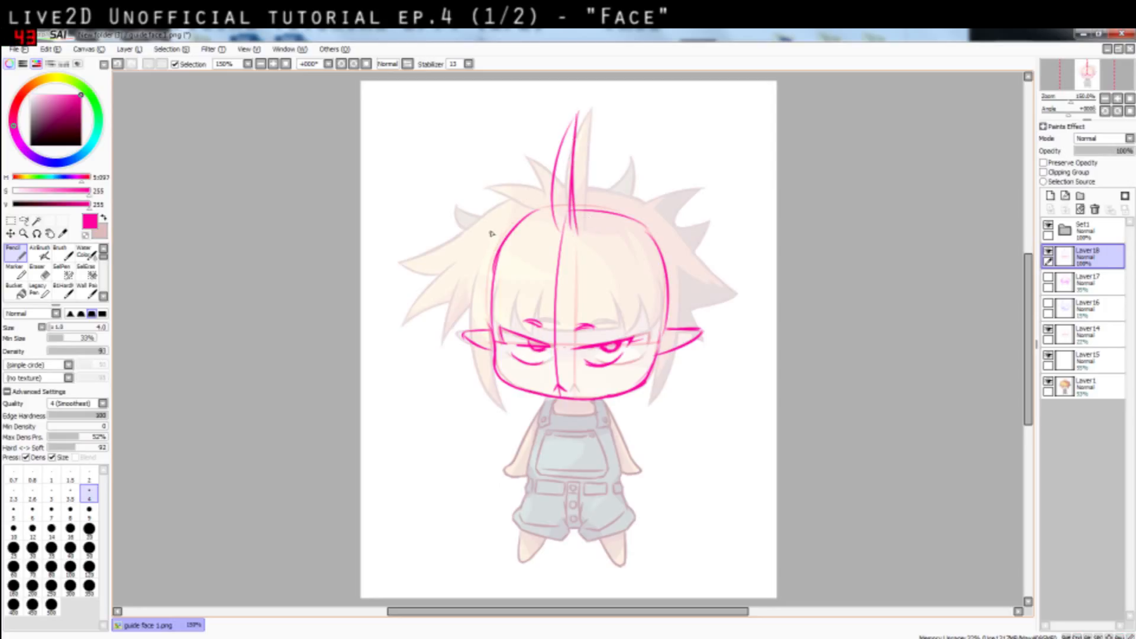
{"action": "left_click_drag", "start_coordinate": [554, 220], "coordinate": [577, 233]}
{"action": "key", "text": "ctrl+z"}
Draw the fringe's lower edge across the eyebrows and the vertical strand lines on both sides of it
{"action": "left_click_drag", "start_coordinate": [533, 325], "coordinate": [608, 327]}
{"action": "key", "text": "ctrl+z"}
{"action": "key", "text": "ctrl+z"}
{"action": "left_click_drag", "start_coordinate": [605, 282], "coordinate": [607, 333]}
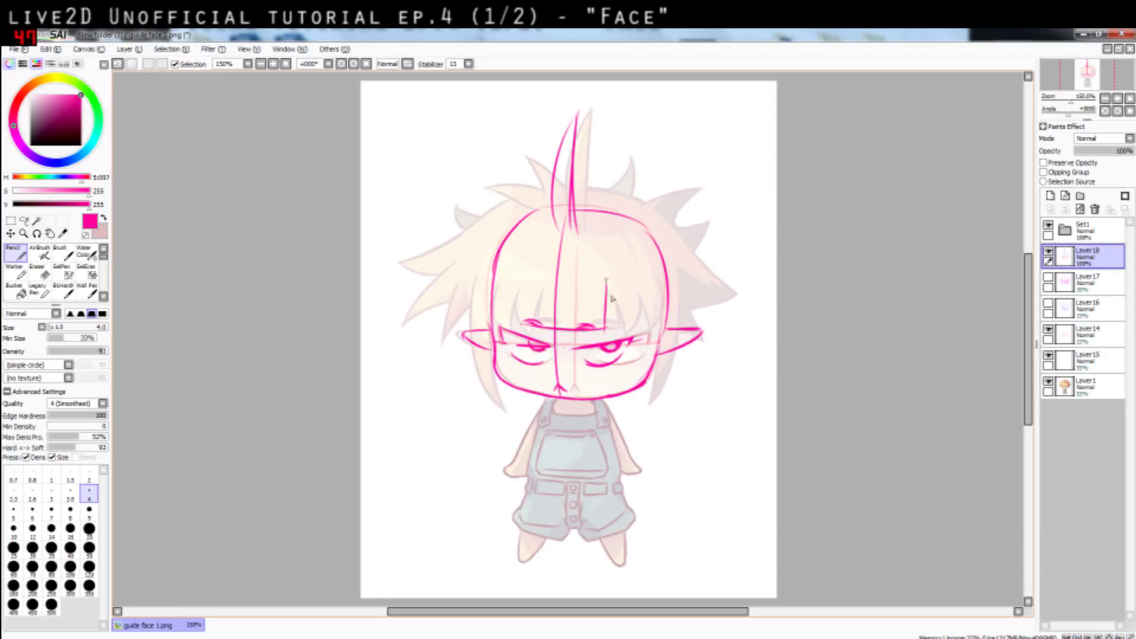
{"action": "key", "text": "ctrl+z"}
{"action": "left_click_drag", "start_coordinate": [606, 283], "coordinate": [607, 331]}
{"action": "left_click_drag", "start_coordinate": [536, 276], "coordinate": [528, 326]}
{"action": "key", "text": "ctrl+z"}
Draw the long side locks hanging past the ears on both sides of the face, redoing strokes until they fit
{"action": "left_click_drag", "start_coordinate": [475, 275], "coordinate": [479, 386]}
{"action": "key", "text": "ctrl+z"}
{"action": "left_click_drag", "start_coordinate": [475, 283], "coordinate": [496, 403]}
{"action": "left_click_drag", "start_coordinate": [680, 286], "coordinate": [662, 397]}
{"action": "key", "text": "ctrl+z"}
{"action": "mouse_move", "coordinate": [691, 280]}
{"action": "left_mouse_down"}
{"action": "mouse_move", "coordinate": [663, 400]}
{"action": "mouse_move", "coordinate": [685, 322]}
{"action": "mouse_move", "coordinate": [658, 388]}
{"action": "left_mouse_up"}
{"action": "key", "text": "ctrl+z"}
{"action": "key", "text": "ctrl+z"}
{"action": "key", "text": "ctrl+z"}
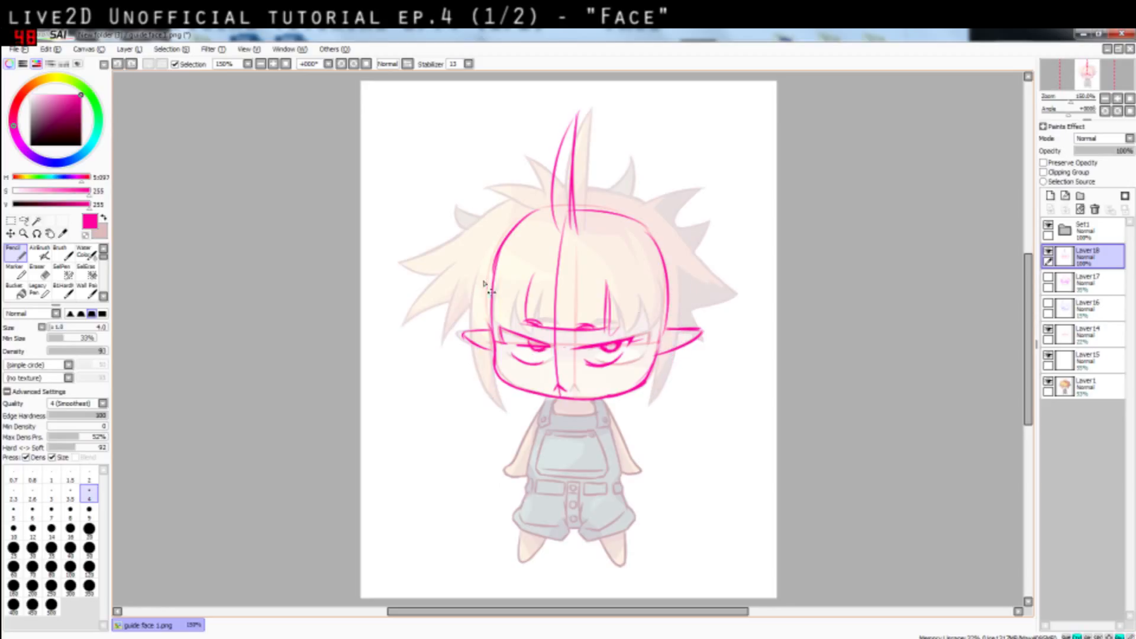
{"action": "left_click_drag", "start_coordinate": [479, 273], "coordinate": [501, 405]}
{"action": "key", "text": "ctrl+z"}
{"action": "key", "text": "ctrl+z"}
{"action": "key", "text": "ctrl+z"}
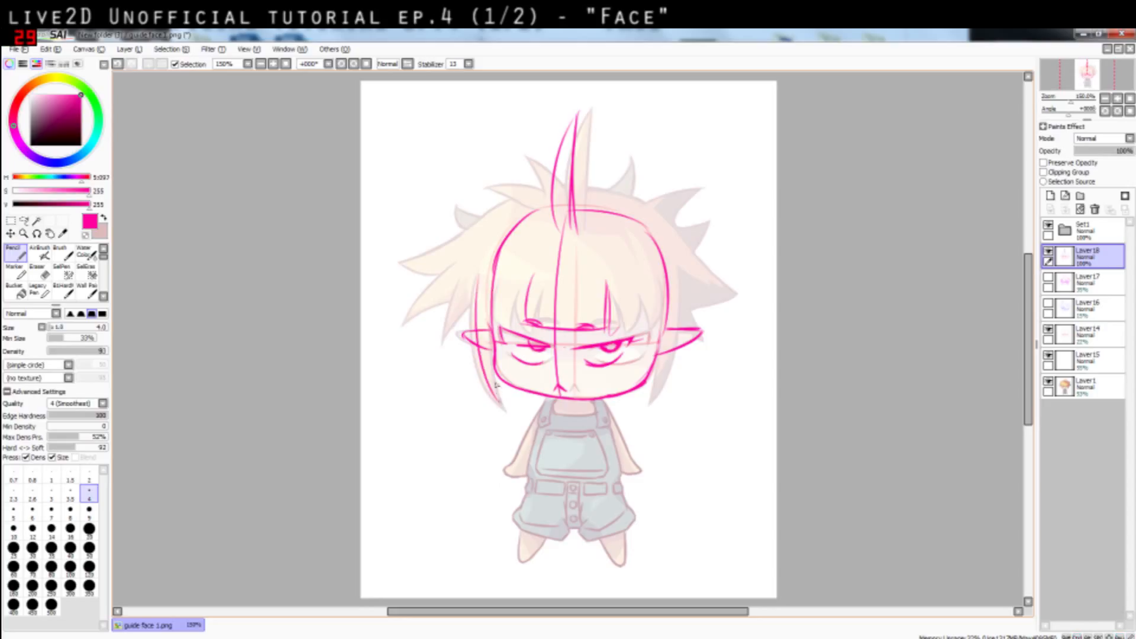
{"action": "key", "text": "ctrl+z"}
{"action": "left_click_drag", "start_coordinate": [687, 286], "coordinate": [656, 396]}
{"action": "key", "text": "ctrl+z"}
Draw the large pointed hair spike above the near ear, and undo the extra stroke on the spike above it
{"action": "mouse_move", "coordinate": [685, 311]}
{"action": "left_mouse_down"}
{"action": "mouse_move", "coordinate": [734, 305]}
{"action": "mouse_move", "coordinate": [708, 275]}
{"action": "mouse_move", "coordinate": [738, 308]}
{"action": "mouse_move", "coordinate": [698, 251]}
{"action": "mouse_move", "coordinate": [741, 297]}
{"action": "left_mouse_up"}
{"action": "key", "text": "ctrl+z"}
{"action": "key", "text": "ctrl+z"}
{"action": "left_click_drag", "start_coordinate": [710, 227], "coordinate": [693, 256]}
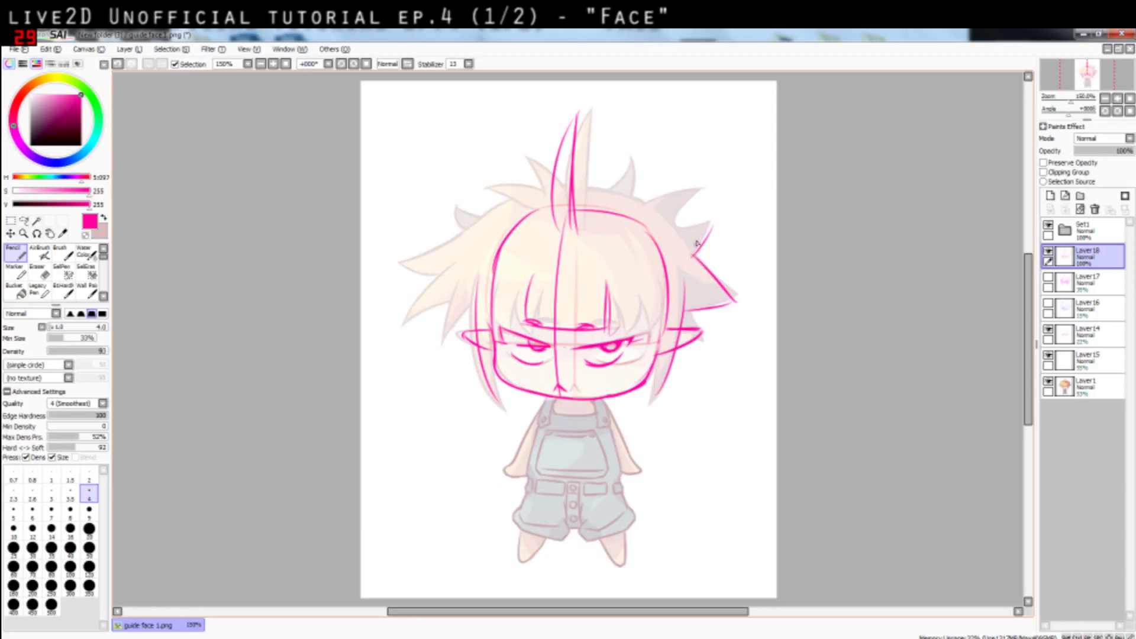
{"action": "key", "text": "ctrl+z"}
Draw the layered hair spikes on the far side of the head and toggle Layer18 to compare them with the artwork
{"action": "mouse_move", "coordinate": [478, 220]}
{"action": "left_mouse_down"}
{"action": "mouse_move", "coordinate": [410, 257]}
{"action": "mouse_move", "coordinate": [445, 274]}
{"action": "left_mouse_up"}
{"action": "key", "text": "ctrl+z"}
{"action": "key", "text": "ctrl+z"}
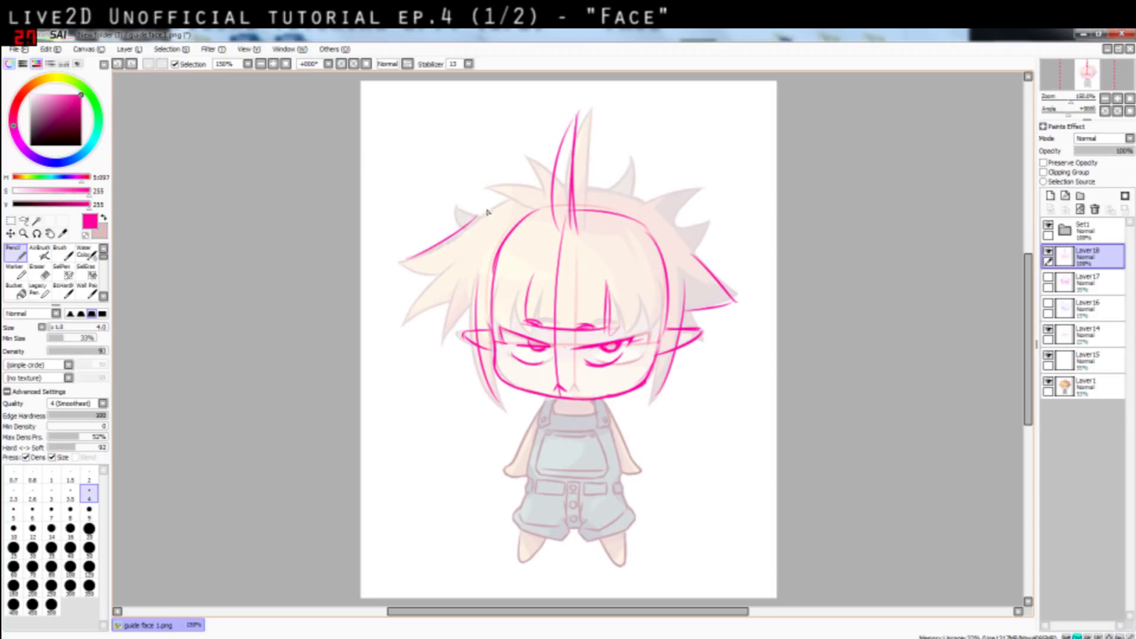
{"action": "key", "text": "ctrl+z"}
{"action": "mouse_move", "coordinate": [489, 211]}
{"action": "left_mouse_down"}
{"action": "mouse_move", "coordinate": [410, 265]}
{"action": "mouse_move", "coordinate": [445, 262]}
{"action": "mouse_move", "coordinate": [406, 320]}
{"action": "left_mouse_up"}
{"action": "key", "text": "ctrl+z"}
{"action": "left_click_drag", "start_coordinate": [457, 264], "coordinate": [407, 323]}
{"action": "key", "text": "ctrl+z"}
{"action": "mouse_move", "coordinate": [459, 260]}
{"action": "left_mouse_down"}
{"action": "mouse_move", "coordinate": [413, 316]}
{"action": "mouse_move", "coordinate": [453, 294]}
{"action": "mouse_move", "coordinate": [418, 310]}
{"action": "mouse_move", "coordinate": [463, 268]}
{"action": "mouse_move", "coordinate": [446, 323]}
{"action": "left_mouse_up"}
{"action": "key", "text": "ctrl+z"}
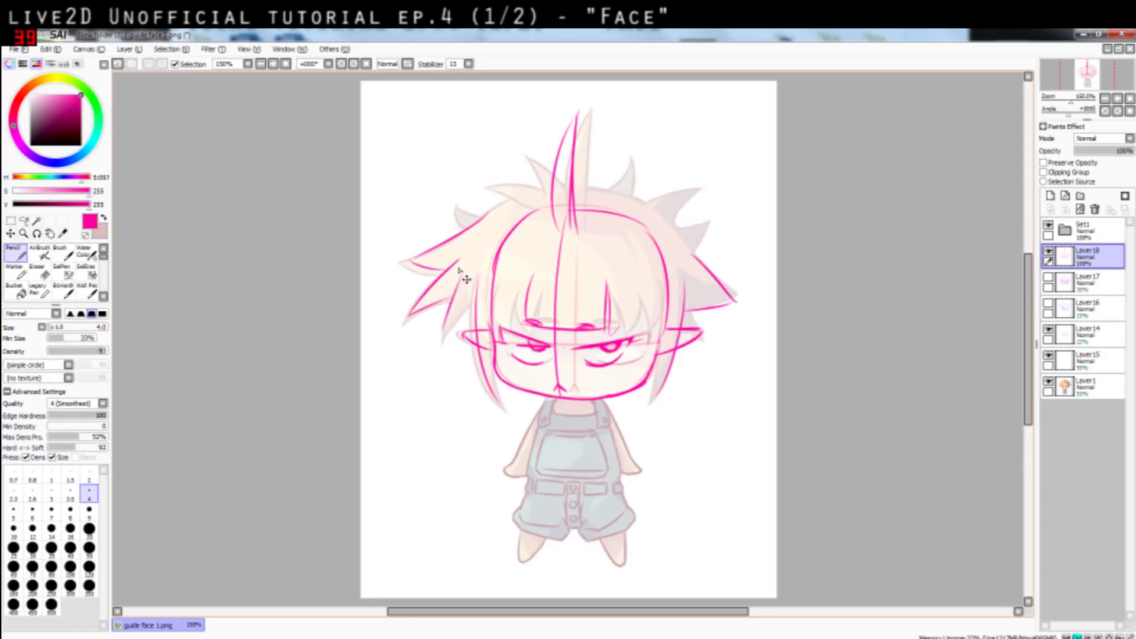
{"action": "key", "text": "ctrl+z"}
{"action": "left_click_drag", "start_coordinate": [463, 274], "coordinate": [444, 336]}
{"action": "key", "text": "ctrl+z"}
{"action": "left_click_drag", "start_coordinate": [455, 291], "coordinate": [444, 335]}
{"action": "left_click_drag", "start_coordinate": [444, 335], "coordinate": [467, 298]}
{"action": "left_click", "coordinate": [1049, 252]}
{"action": "left_click", "coordinate": [1049, 252]}
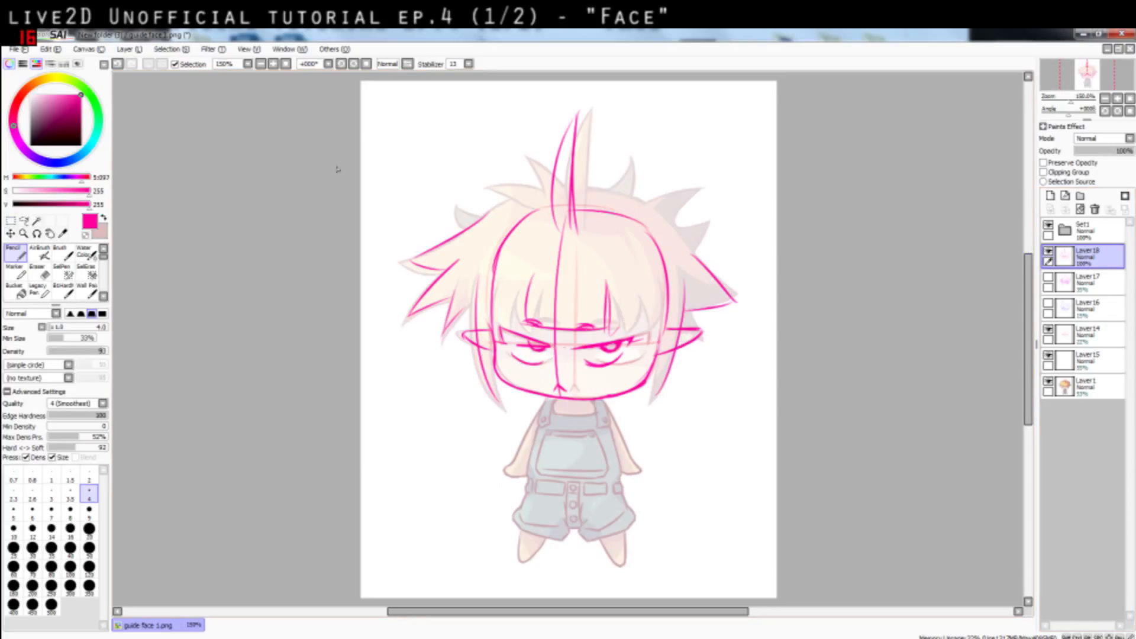
Copy the head sketch from Layer18 onto the new layer Layer19 and flip the copy horizontally
{"action": "left_click_drag", "start_coordinate": [332, 90], "coordinate": [778, 448]}
{"action": "key", "text": "ctrl+z"}
{"action": "left_click", "coordinate": [11, 223]}
{"action": "left_click_drag", "start_coordinate": [361, 93], "coordinate": [778, 443]}
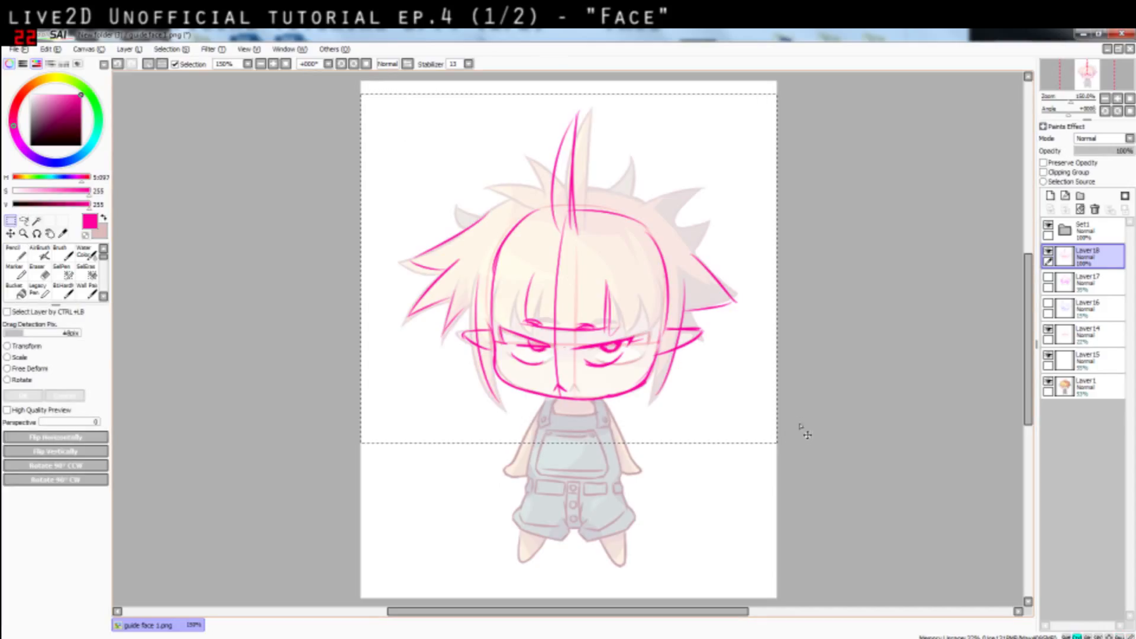
{"action": "left_click", "coordinate": [1051, 196]}
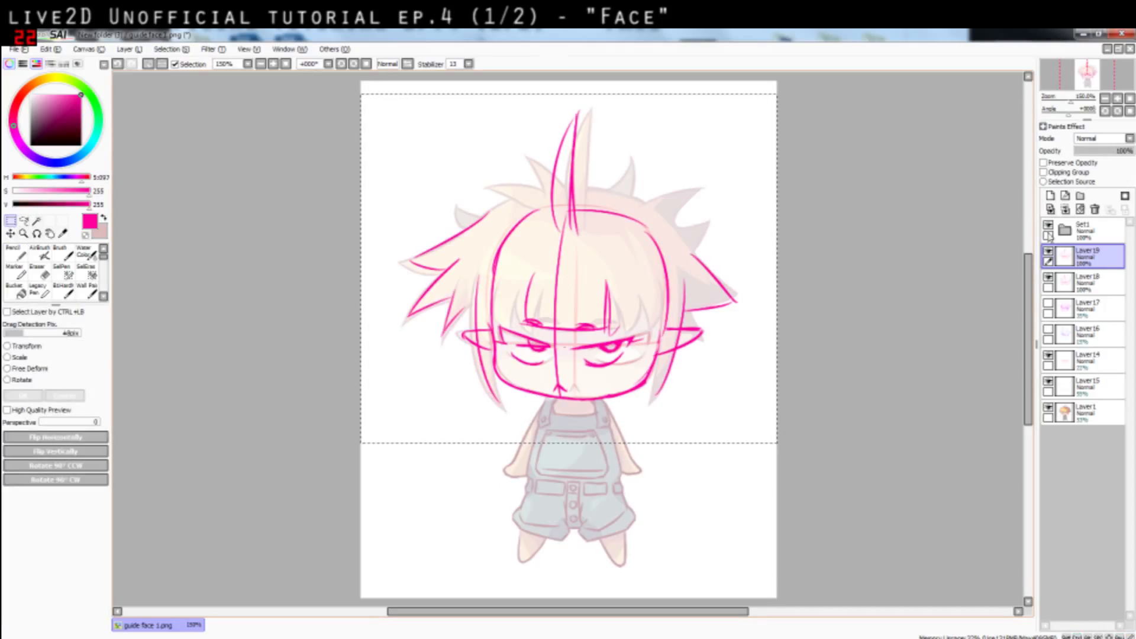
{"action": "left_click", "coordinate": [39, 439]}
{"action": "key", "text": "ctrl+d"}
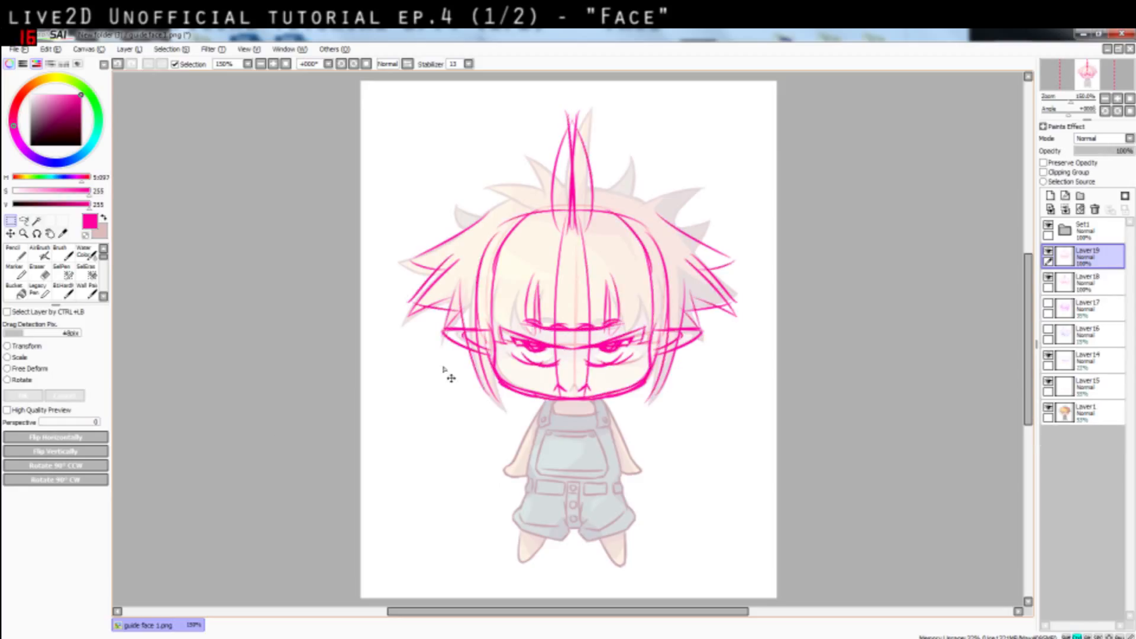
Nudge the mirrored Layer19 sketch to the right until it lines up with the original, and hide Layer18
{"action": "key", "text": "ctrl+Right"}
{"action": "key", "text": "ctrl+Right"}
{"action": "key", "text": "ctrl+Right"}
{"action": "key", "text": "ctrl+Right"}
{"action": "key", "text": "ctrl+Right"}
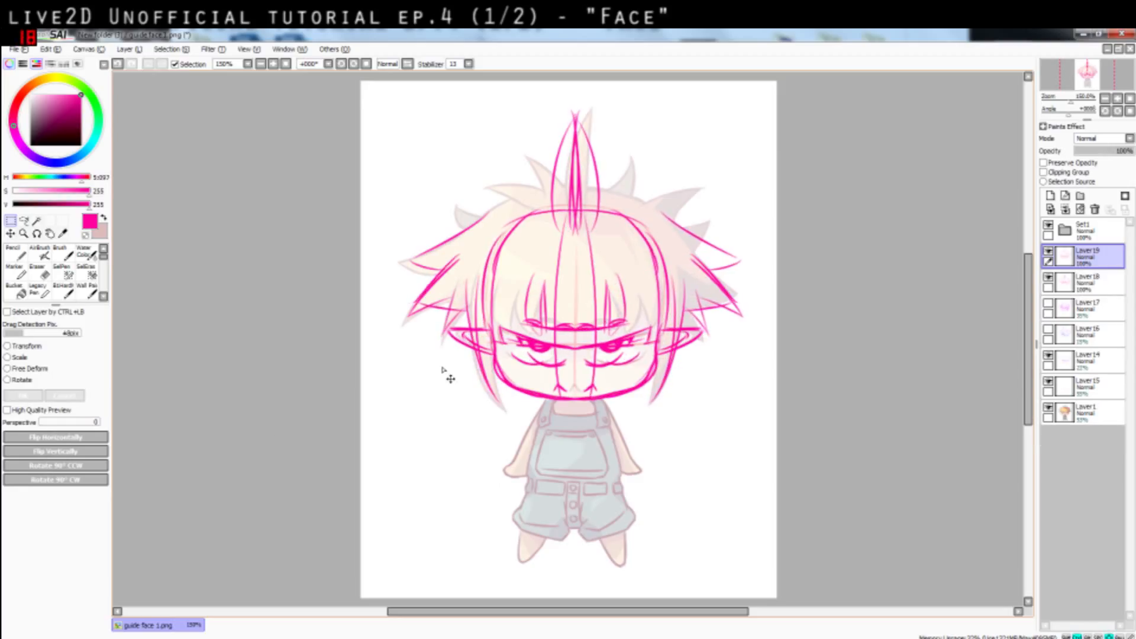
{"action": "left_click", "coordinate": [1048, 279]}
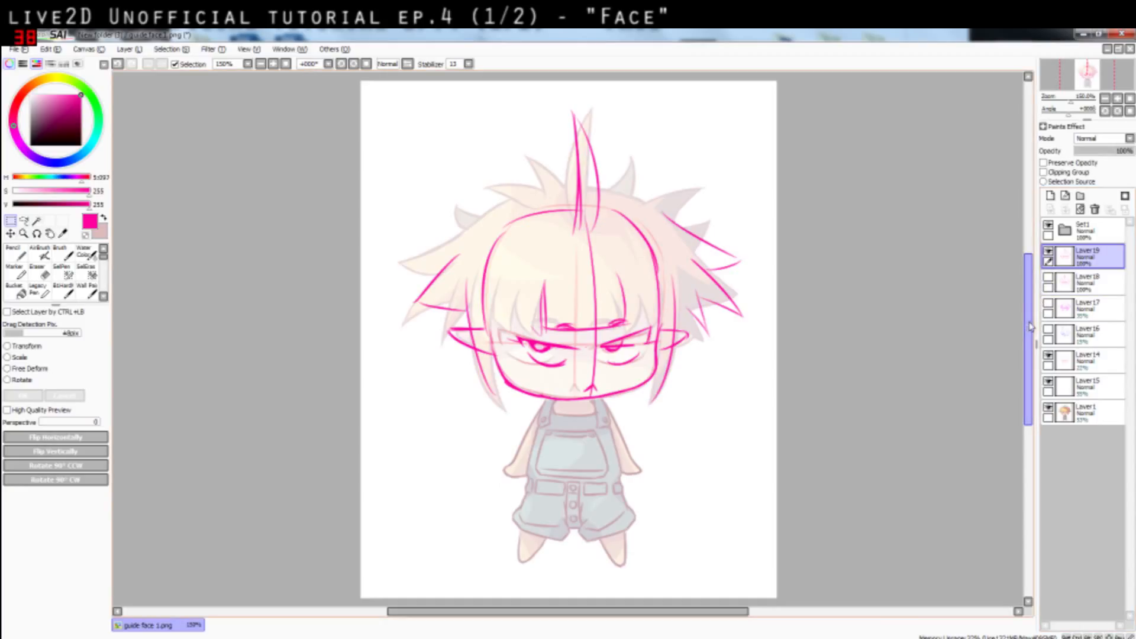
{"action": "left_click_drag", "start_coordinate": [550, 99], "coordinate": [609, 245]}
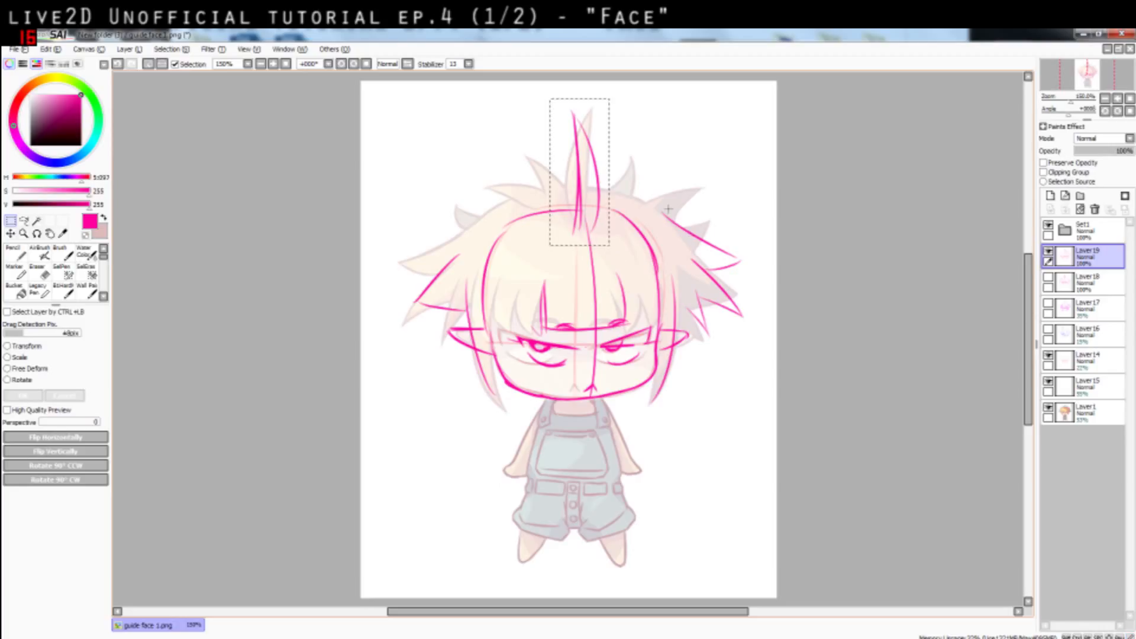
{"action": "left_click_drag", "start_coordinate": [661, 192], "coordinate": [753, 279]}
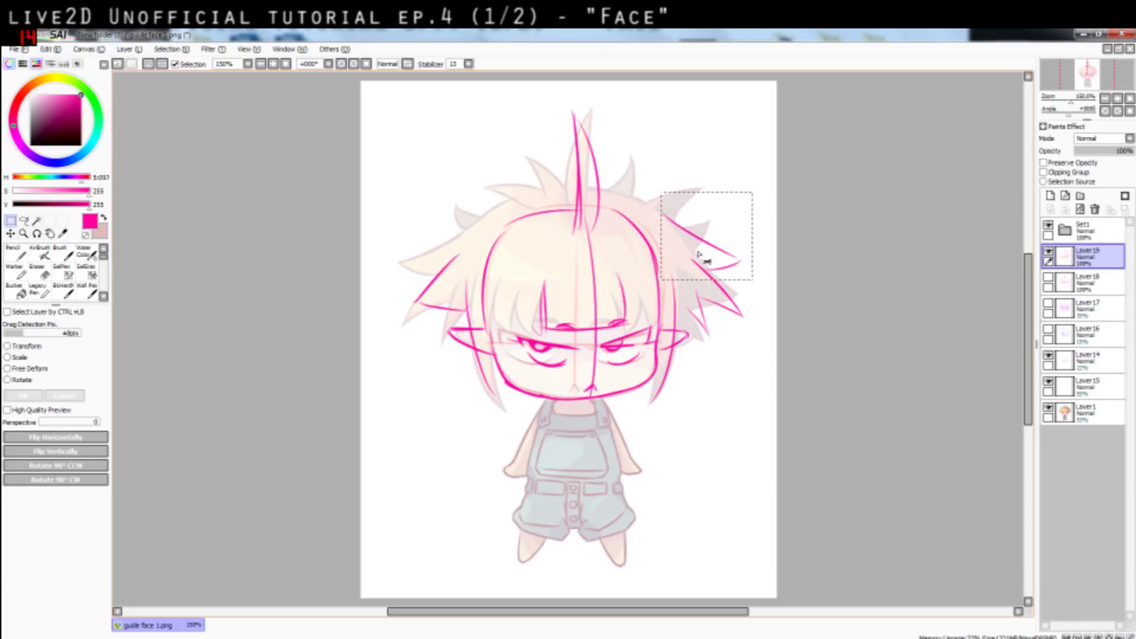
{"action": "left_click", "coordinate": [751, 211]}
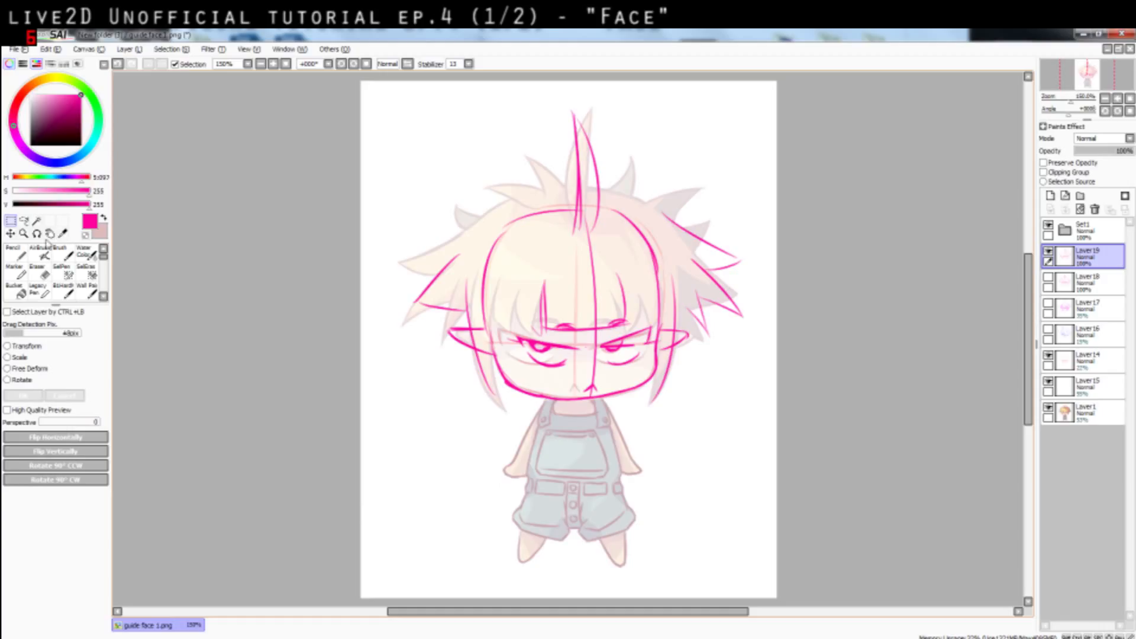
Erase the mirrored outer hair spikes on both sides and the tall centre spike from Layer19
{"action": "left_click", "coordinate": [38, 272]}
{"action": "mouse_move", "coordinate": [447, 256]}
{"action": "left_mouse_down"}
{"action": "mouse_move", "coordinate": [412, 299]}
{"action": "mouse_move", "coordinate": [459, 314]}
{"action": "left_mouse_up"}
{"action": "mouse_move", "coordinate": [723, 206]}
{"action": "left_mouse_down"}
{"action": "mouse_move", "coordinate": [715, 243]}
{"action": "mouse_move", "coordinate": [682, 284]}
{"action": "mouse_move", "coordinate": [727, 296]}
{"action": "mouse_move", "coordinate": [733, 314]}
{"action": "mouse_move", "coordinate": [727, 285]}
{"action": "mouse_move", "coordinate": [728, 310]}
{"action": "left_mouse_up"}
{"action": "mouse_move", "coordinate": [575, 237]}
{"action": "left_mouse_down"}
{"action": "mouse_move", "coordinate": [589, 130]}
{"action": "mouse_move", "coordinate": [579, 155]}
{"action": "mouse_move", "coordinate": [571, 96]}
{"action": "mouse_move", "coordinate": [596, 186]}
{"action": "mouse_move", "coordinate": [623, 195]}
{"action": "mouse_move", "coordinate": [597, 217]}
{"action": "left_mouse_up"}
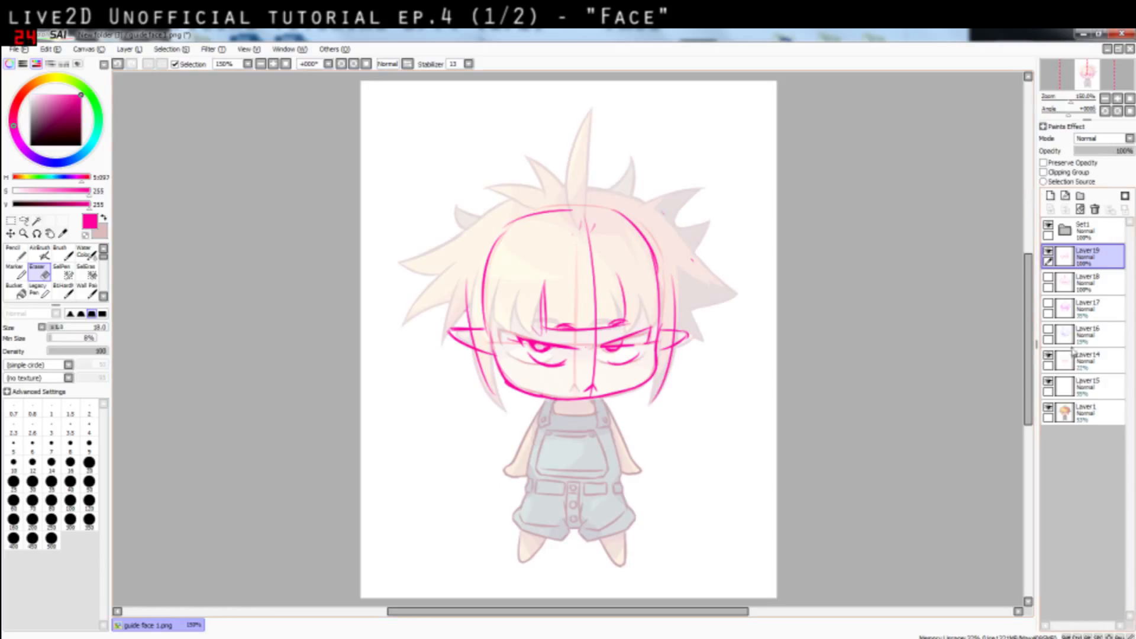
Check Layer15 by toggling its visibility, raise its opacity to 100%, and make Layer1 the active layer
{"action": "left_click", "coordinate": [1050, 384]}
{"action": "left_click", "coordinate": [1049, 384]}
{"action": "left_click", "coordinate": [1099, 389]}
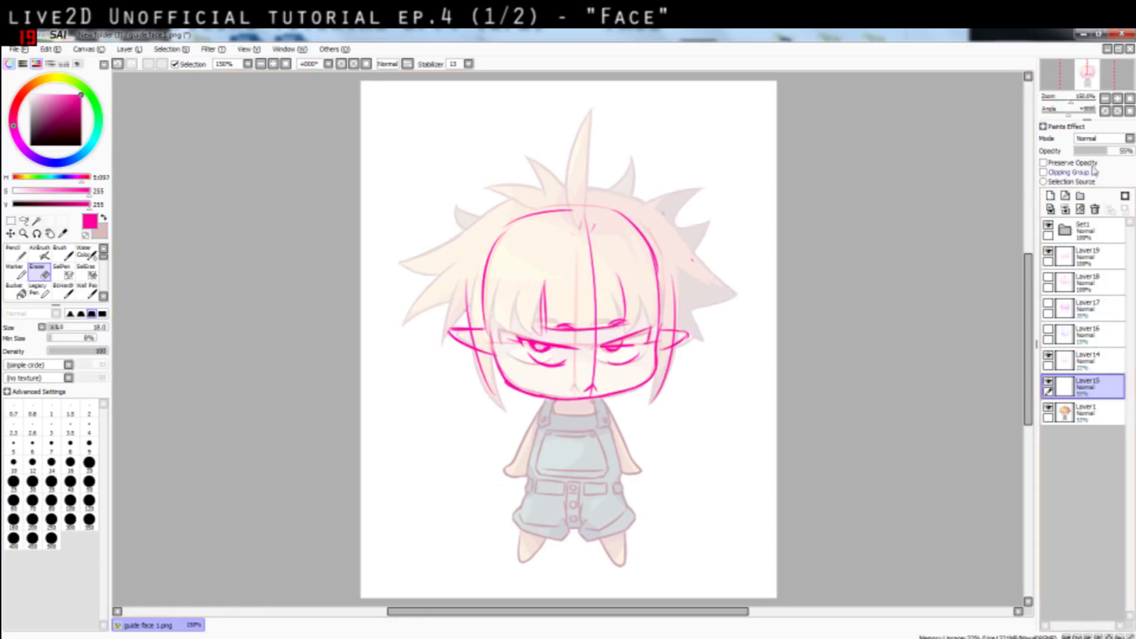
{"action": "left_click_drag", "start_coordinate": [1110, 151], "coordinate": [1134, 156]}
{"action": "left_click", "coordinate": [1089, 411]}
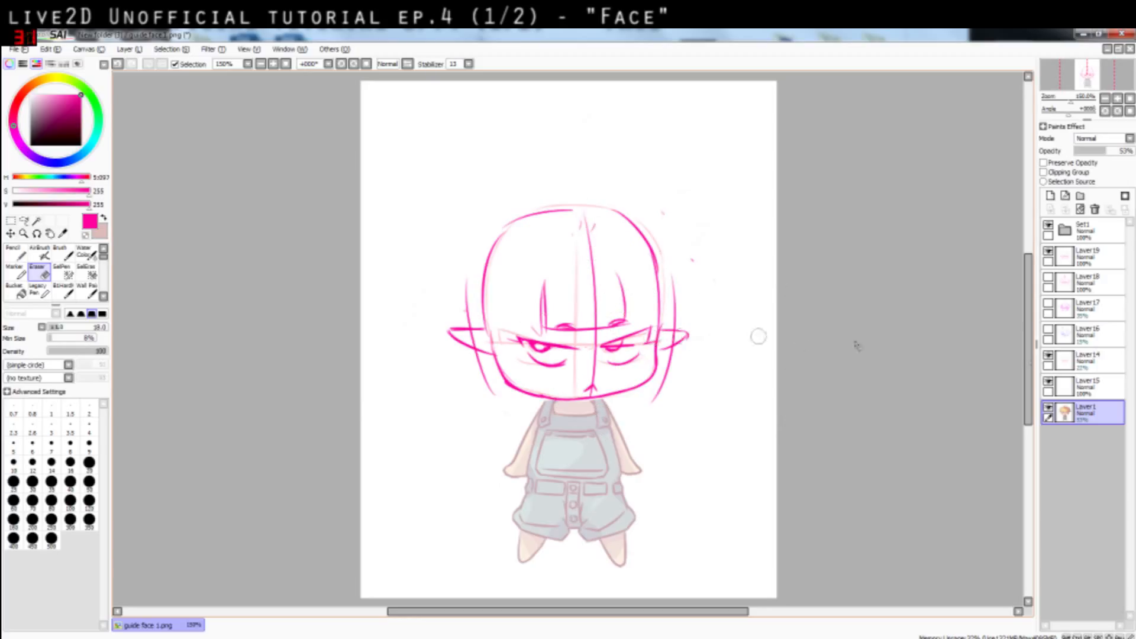
Compare the head sketches by toggling the visibility of Layer14, Layer18 and Layer19
{"action": "left_click", "coordinate": [1049, 356]}
{"action": "left_click", "coordinate": [1049, 355]}
{"action": "left_click", "coordinate": [10, 234]}
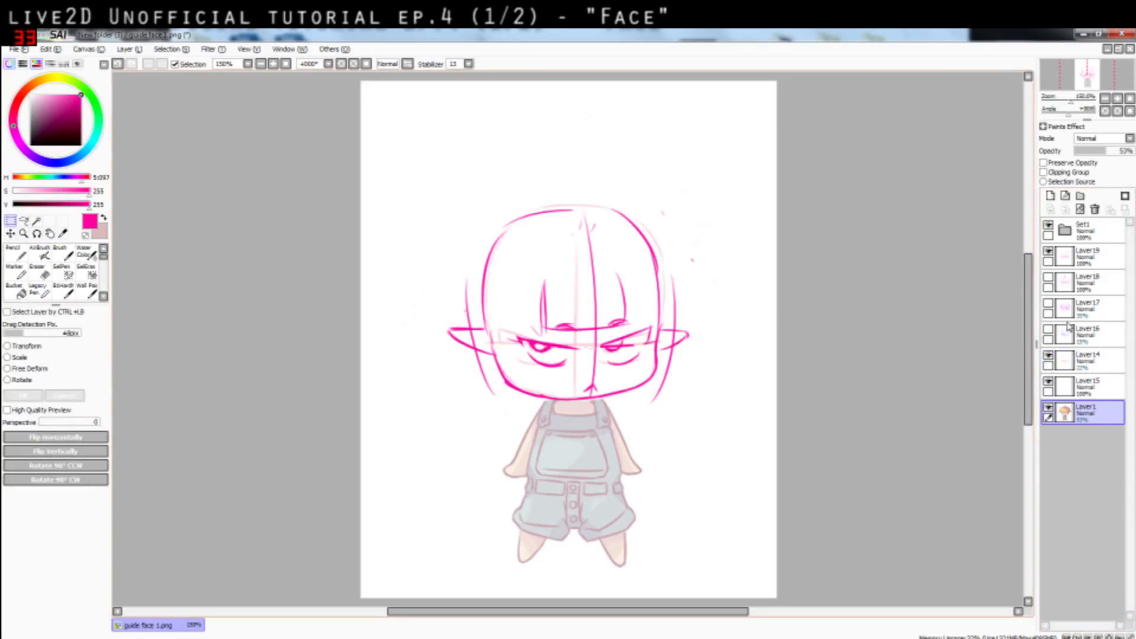
{"action": "left_click", "coordinate": [1048, 277]}
{"action": "left_click", "coordinate": [1048, 277]}
{"action": "left_click", "coordinate": [1048, 251]}
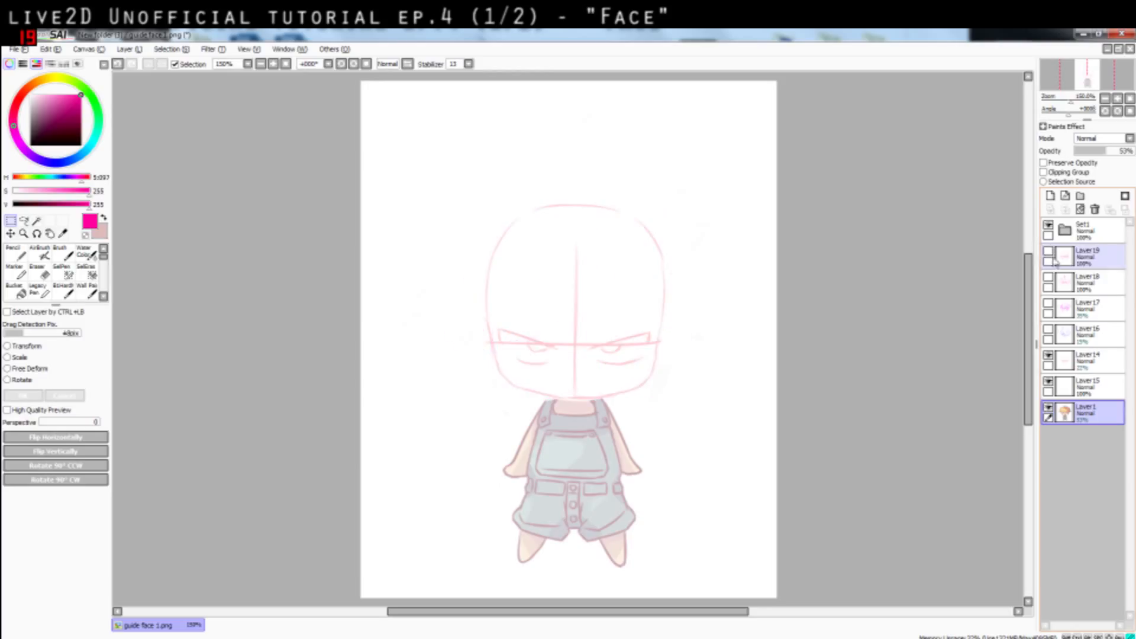
{"action": "left_click", "coordinate": [1048, 278]}
{"action": "left_click", "coordinate": [1048, 278]}
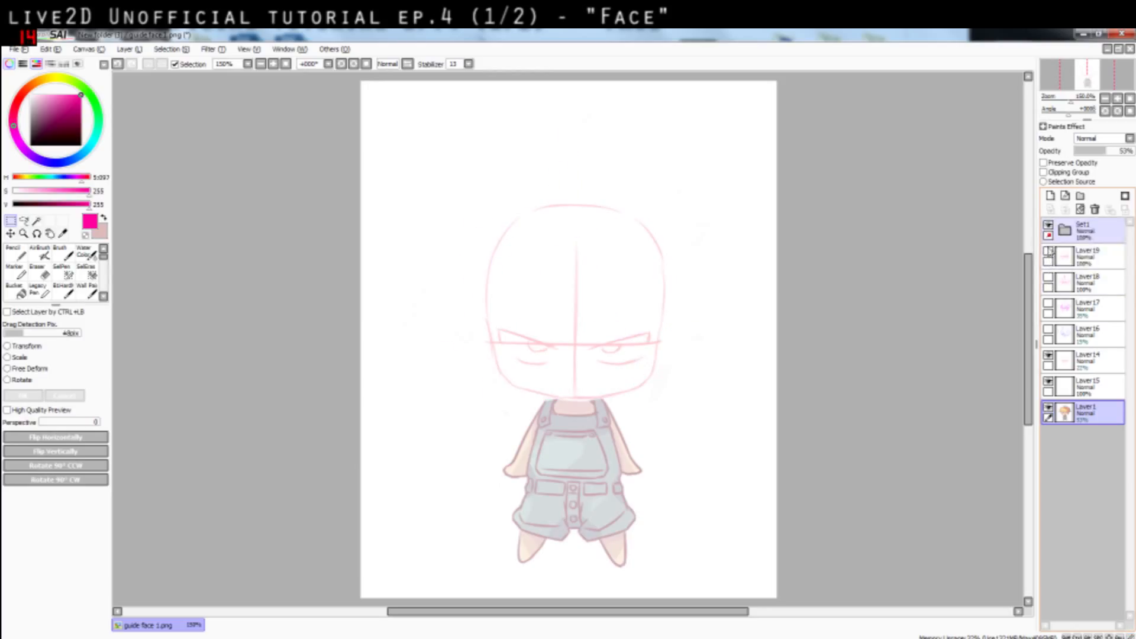
{"action": "left_click", "coordinate": [1048, 252]}
Select the head sketch on Layer19 and rotate it slightly clockwise with Transform
{"action": "left_click", "coordinate": [1086, 255]}
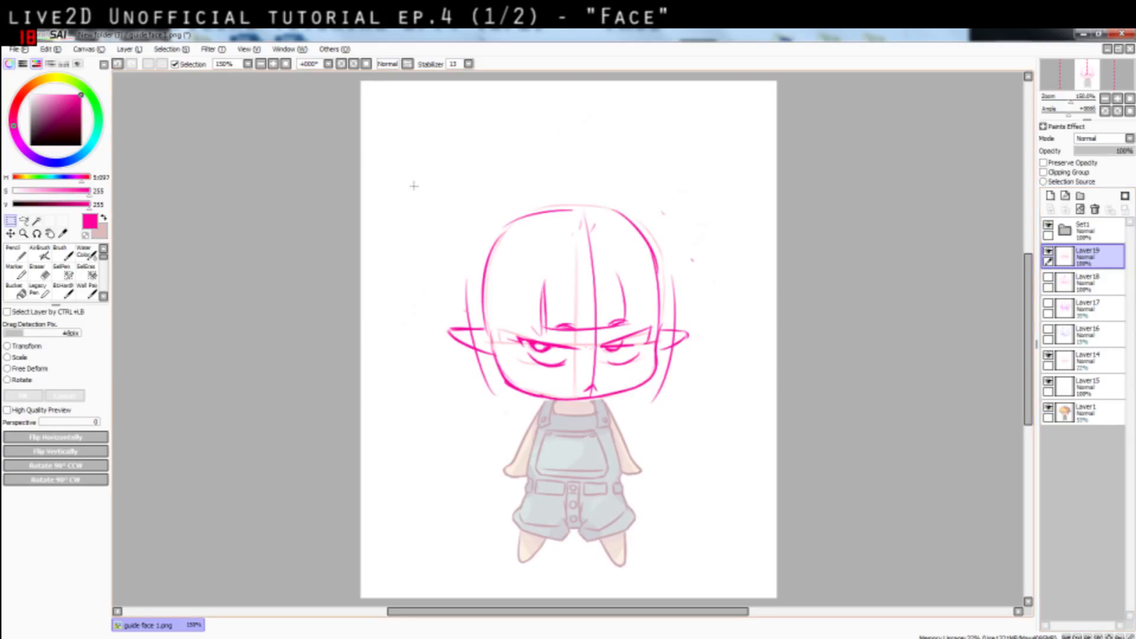
{"action": "left_click_drag", "start_coordinate": [394, 160], "coordinate": [777, 472]}
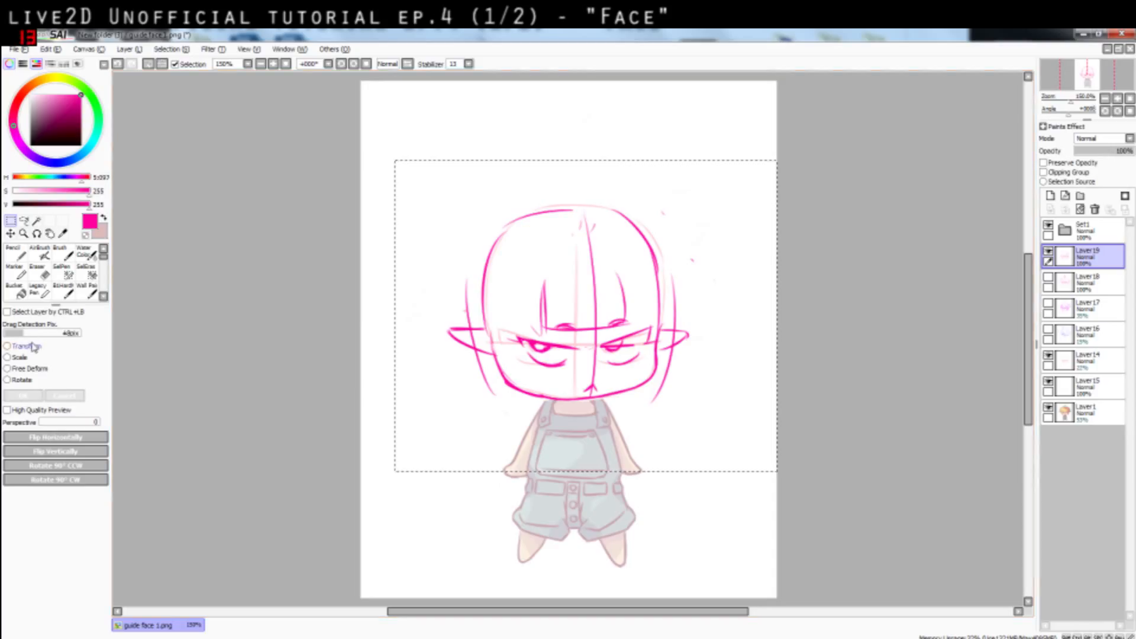
{"action": "key", "text": "ctrl+t"}
{"action": "left_click_drag", "start_coordinate": [757, 460], "coordinate": [749, 465]}
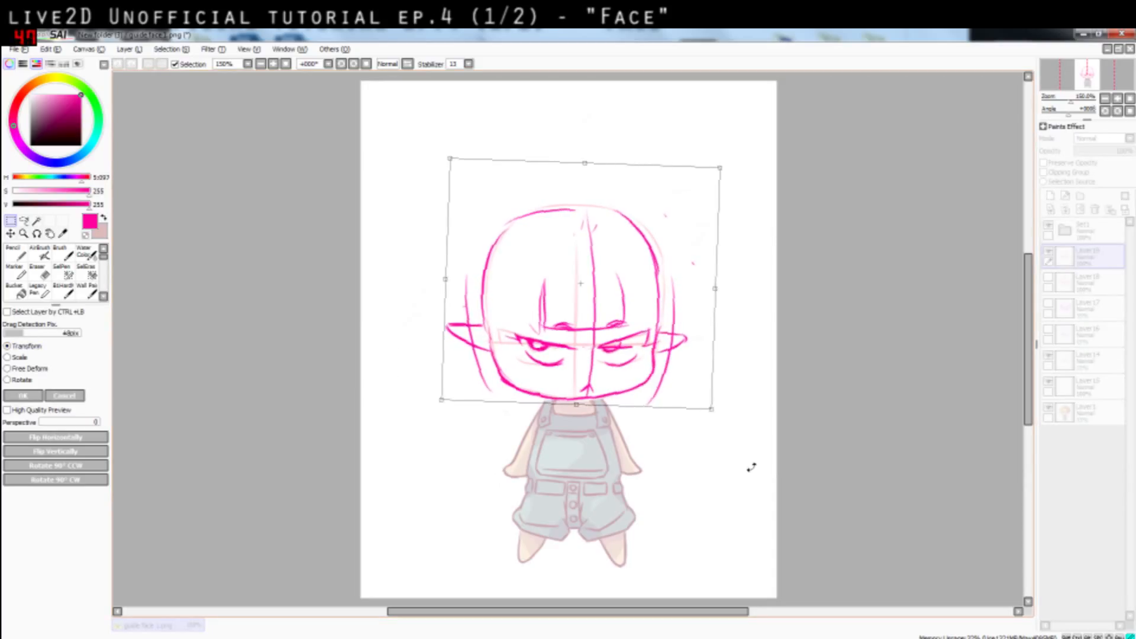
{"action": "left_click", "coordinate": [29, 397]}
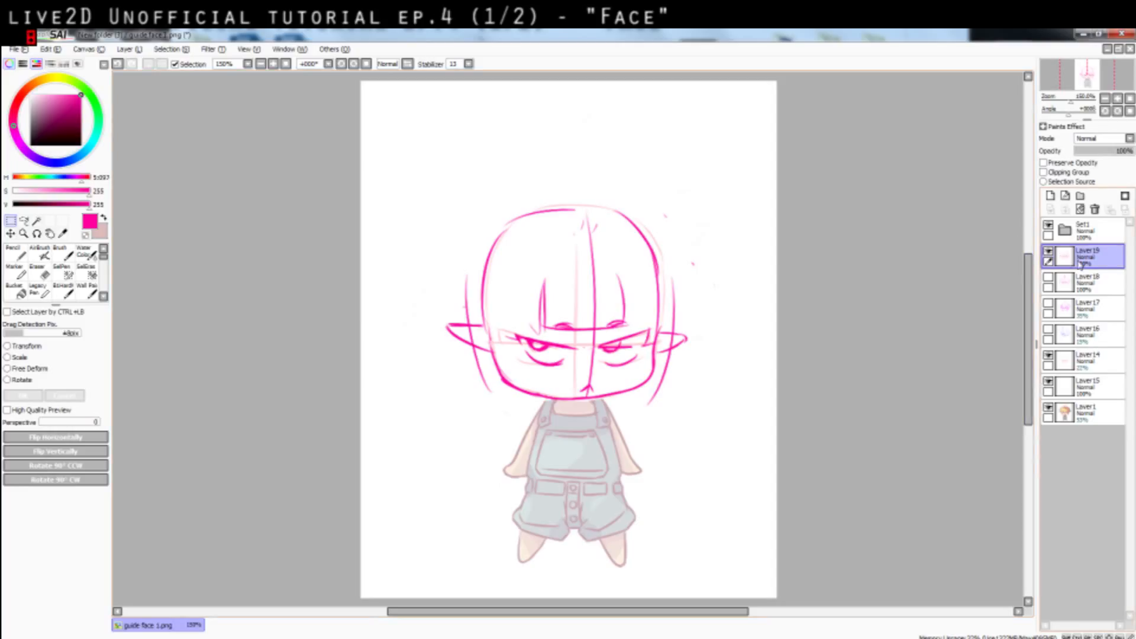
Create the new layer Layer20, hide Layer19, and set up the Pencil with a blue colour
{"action": "left_click", "coordinate": [1050, 196]}
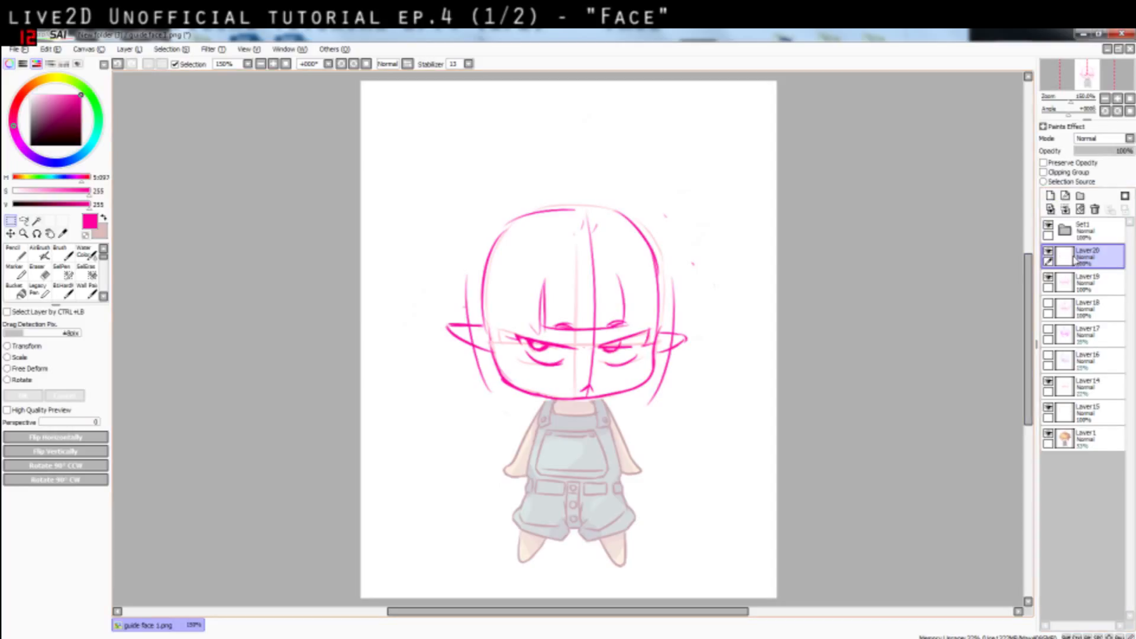
{"action": "left_click", "coordinate": [1048, 277]}
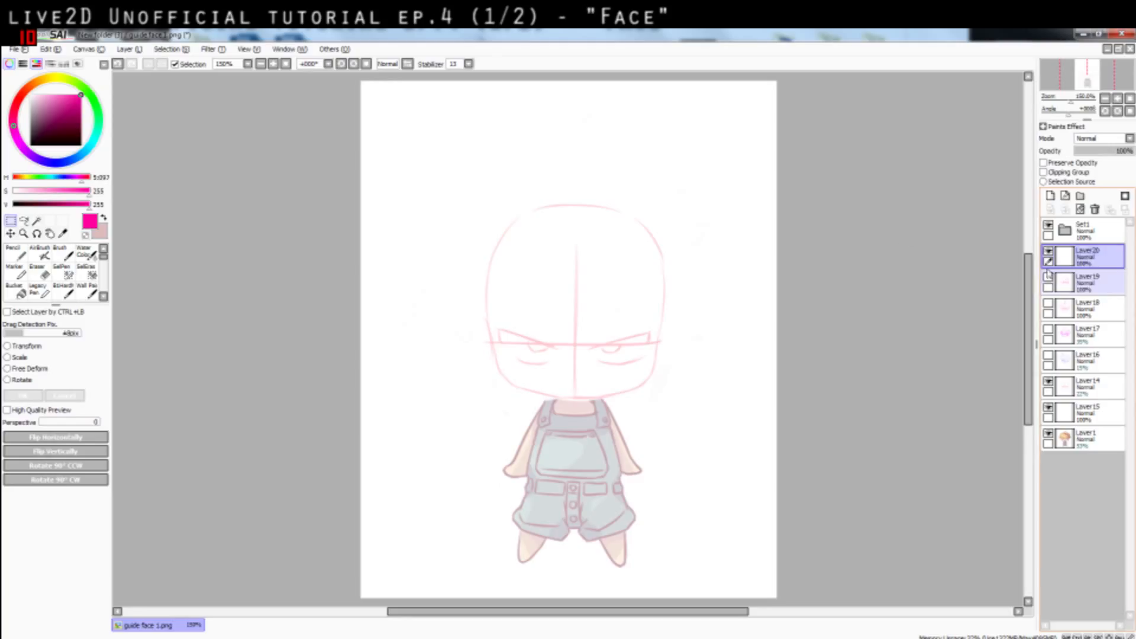
{"action": "left_click", "coordinate": [13, 254]}
{"action": "left_click", "coordinate": [71, 160]}
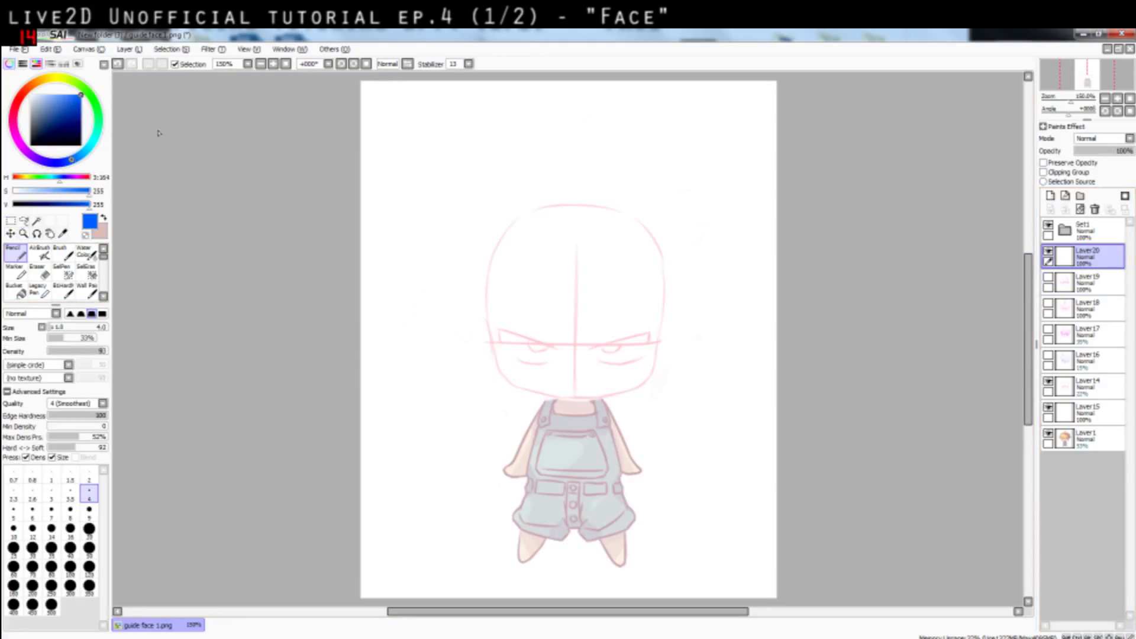
{"action": "left_click_drag", "start_coordinate": [473, 341], "coordinate": [705, 337]}
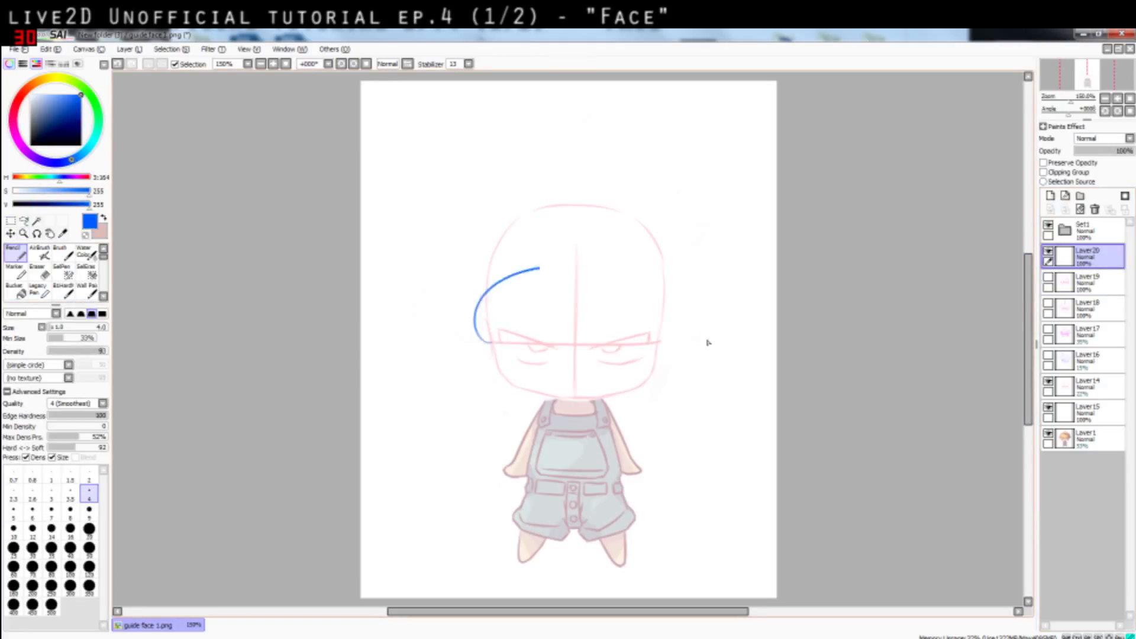
{"action": "key", "text": "ctrl+z"}
{"action": "left_click_drag", "start_coordinate": [488, 311], "coordinate": [681, 351]}
{"action": "key", "text": "ctrl+z"}
{"action": "mouse_move", "coordinate": [498, 342]}
{"action": "left_mouse_down"}
{"action": "mouse_move", "coordinate": [568, 270]}
{"action": "mouse_move", "coordinate": [670, 351]}
{"action": "left_mouse_up"}
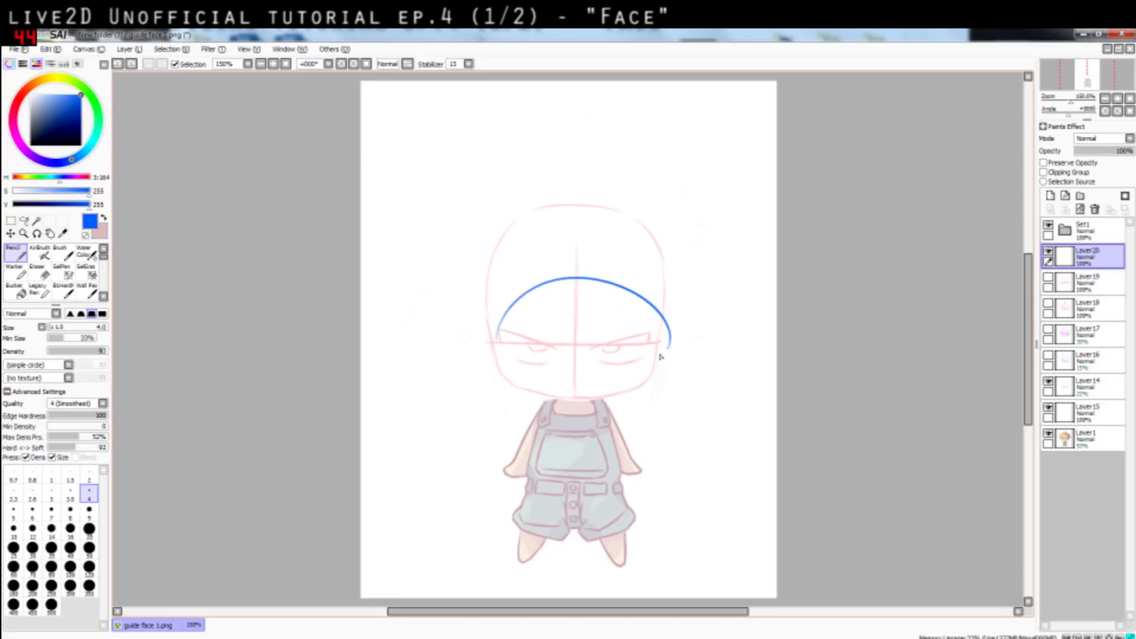
{"action": "left_click_drag", "start_coordinate": [596, 307], "coordinate": [599, 304]}
{"action": "key", "text": "ctrl+z"}
{"action": "mouse_move", "coordinate": [509, 294]}
{"action": "left_mouse_down"}
{"action": "mouse_move", "coordinate": [554, 267]}
{"action": "mouse_move", "coordinate": [603, 263]}
{"action": "left_mouse_up"}
{"action": "key", "text": "ctrl+z"}
{"action": "key", "text": "ctrl+z"}
{"action": "key", "text": "ctrl+z"}
{"action": "key", "text": "ctrl+z"}
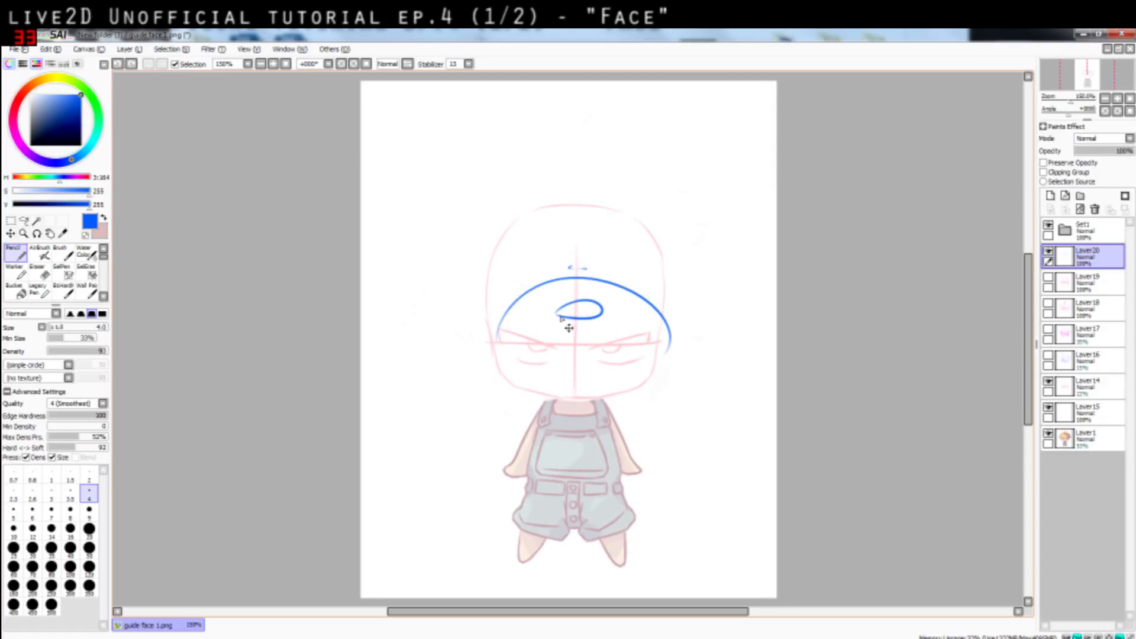
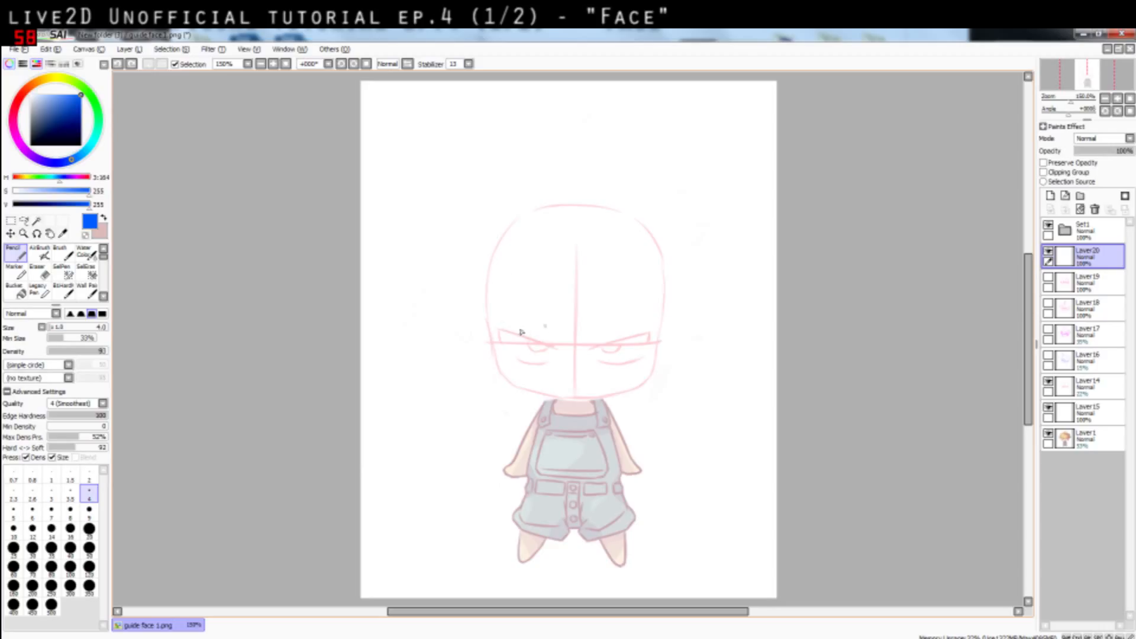
{"action": "key", "text": "ctrl+z"}
Try a blue horizontal eye line across the face on Layer20
{"action": "left_click_drag", "start_coordinate": [499, 348], "coordinate": [647, 345]}
{"action": "key", "text": "ctrl+z"}
{"action": "left_click_drag", "start_coordinate": [489, 347], "coordinate": [644, 341]}
{"action": "key", "text": "ctrl+z"}
{"action": "mouse_move", "coordinate": [490, 345]}
{"action": "left_mouse_down"}
{"action": "mouse_move", "coordinate": [607, 333]}
{"action": "mouse_move", "coordinate": [596, 335]}
{"action": "mouse_move", "coordinate": [648, 350]}
{"action": "left_mouse_up"}
{"action": "key", "text": "ctrl+z"}
{"action": "key", "text": "ctrl+z"}
{"action": "left_click_drag", "start_coordinate": [563, 332], "coordinate": [655, 348]}
{"action": "key", "text": "ctrl+z"}
{"action": "key", "text": "ctrl+z"}
Draw a blue vertical centre line from the forehead to the chin on Layer20, redoing the stroke until it is straight
{"action": "left_click_drag", "start_coordinate": [575, 243], "coordinate": [565, 390]}
{"action": "key", "text": "ctrl+z"}
{"action": "left_click_drag", "start_coordinate": [577, 255], "coordinate": [574, 394]}
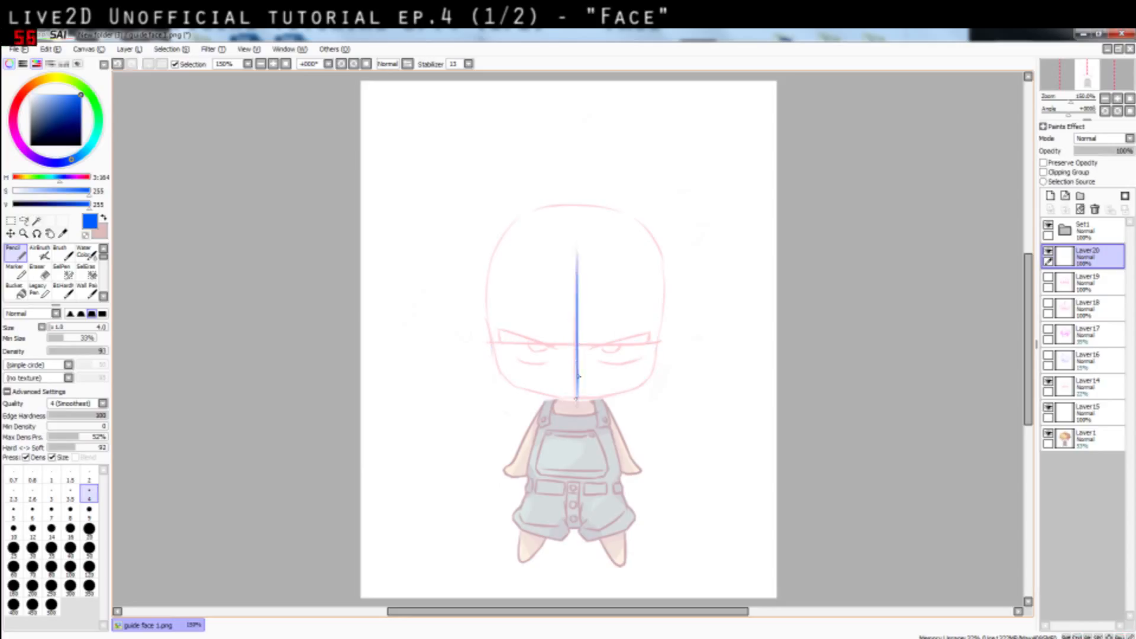
{"action": "key", "text": "ctrl+z"}
{"action": "key", "text": "ctrl+z"}
{"action": "left_click_drag", "start_coordinate": [577, 260], "coordinate": [574, 396]}
{"action": "key", "text": "ctrl+z"}
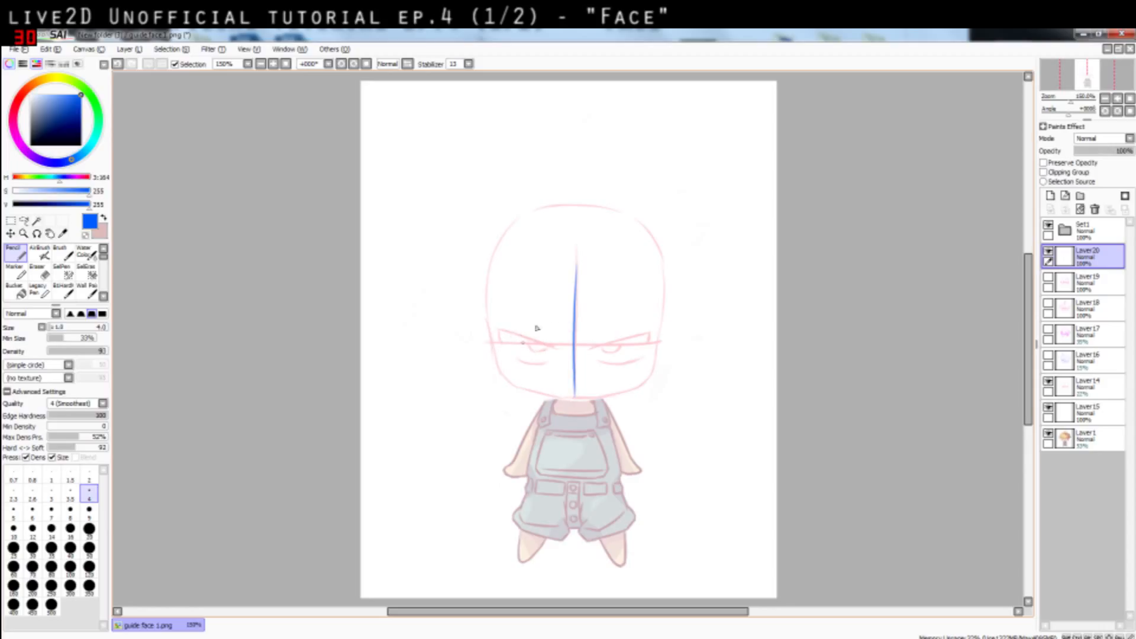
{"action": "key", "text": "ctrl+z"}
{"action": "left_click_drag", "start_coordinate": [577, 256], "coordinate": [575, 377]}
{"action": "key", "text": "ctrl+z"}
{"action": "left_click_drag", "start_coordinate": [577, 258], "coordinate": [574, 398]}
{"action": "key", "text": "ctrl+z"}
Draw an upward-arching blue eye line across the face, slightly above the original eye line at the centre
{"action": "left_click_drag", "start_coordinate": [486, 348], "coordinate": [635, 349]}
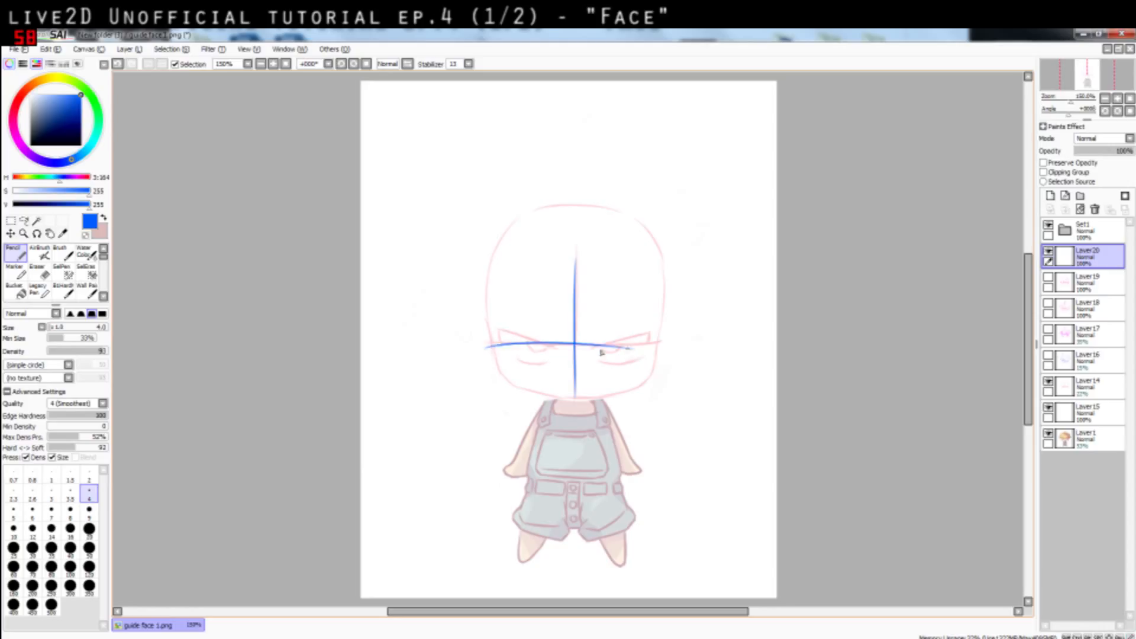
{"action": "key", "text": "ctrl+z"}
{"action": "left_click_drag", "start_coordinate": [481, 350], "coordinate": [649, 350]}
{"action": "key", "text": "ctrl+z"}
{"action": "key", "text": "ctrl+z"}
{"action": "mouse_move", "coordinate": [494, 352]}
{"action": "left_mouse_down"}
{"action": "mouse_move", "coordinate": [643, 339]}
{"action": "mouse_move", "coordinate": [579, 336]}
{"action": "mouse_move", "coordinate": [655, 347]}
{"action": "left_mouse_up"}
{"action": "key", "text": "ctrl+z"}
{"action": "key", "text": "ctrl+z"}
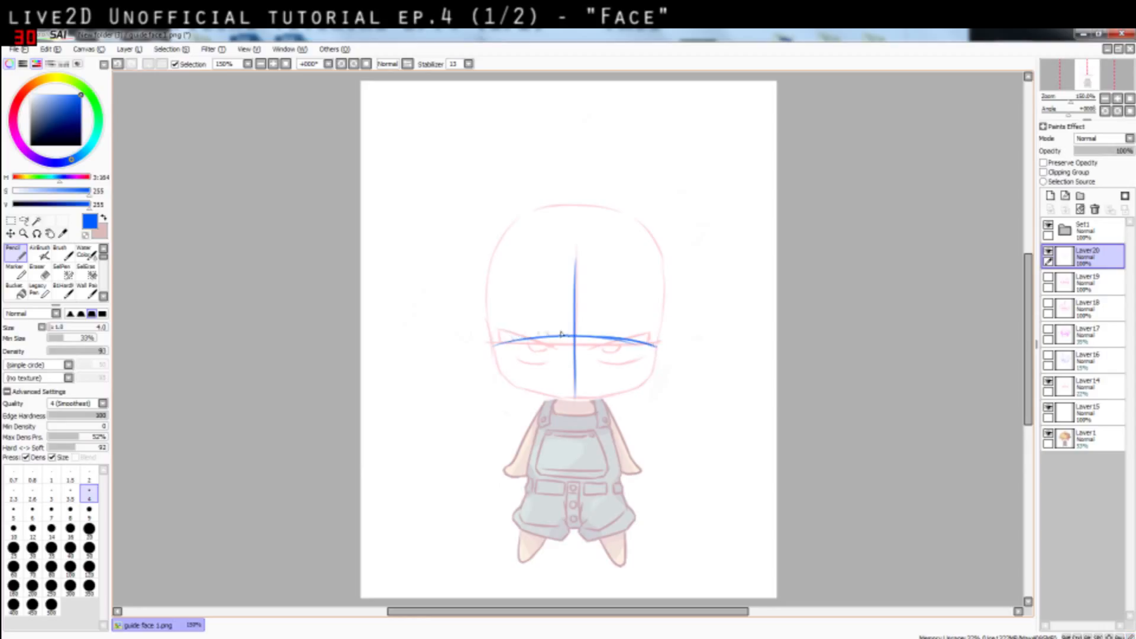
{"action": "mouse_move", "coordinate": [562, 336]}
{"action": "left_mouse_down"}
{"action": "mouse_move", "coordinate": [492, 348]}
{"action": "mouse_move", "coordinate": [531, 350]}
{"action": "mouse_move", "coordinate": [486, 349]}
{"action": "left_mouse_up"}
{"action": "key", "text": "ctrl+z"}
{"action": "key", "text": "ctrl+z"}
Sketch the upper lid and iris of the eye left of the centre line, redoing strokes as needed
{"action": "mouse_move", "coordinate": [530, 336]}
{"action": "left_mouse_down"}
{"action": "mouse_move", "coordinate": [539, 357]}
{"action": "mouse_move", "coordinate": [531, 336]}
{"action": "mouse_move", "coordinate": [556, 341]}
{"action": "mouse_move", "coordinate": [502, 343]}
{"action": "left_mouse_up"}
{"action": "key", "text": "ctrl+z"}
{"action": "key", "text": "ctrl+z"}
{"action": "key", "text": "ctrl+z"}
{"action": "key", "text": "ctrl+z"}
{"action": "key", "text": "ctrl+z"}
{"action": "key", "text": "ctrl+z"}
{"action": "key", "text": "ctrl+z"}
{"action": "key", "text": "ctrl+z"}
{"action": "key", "text": "ctrl+z"}
{"action": "key", "text": "ctrl+z"}
{"action": "key", "text": "ctrl+z"}
{"action": "key", "text": "ctrl+z"}
{"action": "left_click_drag", "start_coordinate": [520, 360], "coordinate": [546, 364]}
{"action": "key", "text": "ctrl+z"}
{"action": "key", "text": "ctrl+z"}
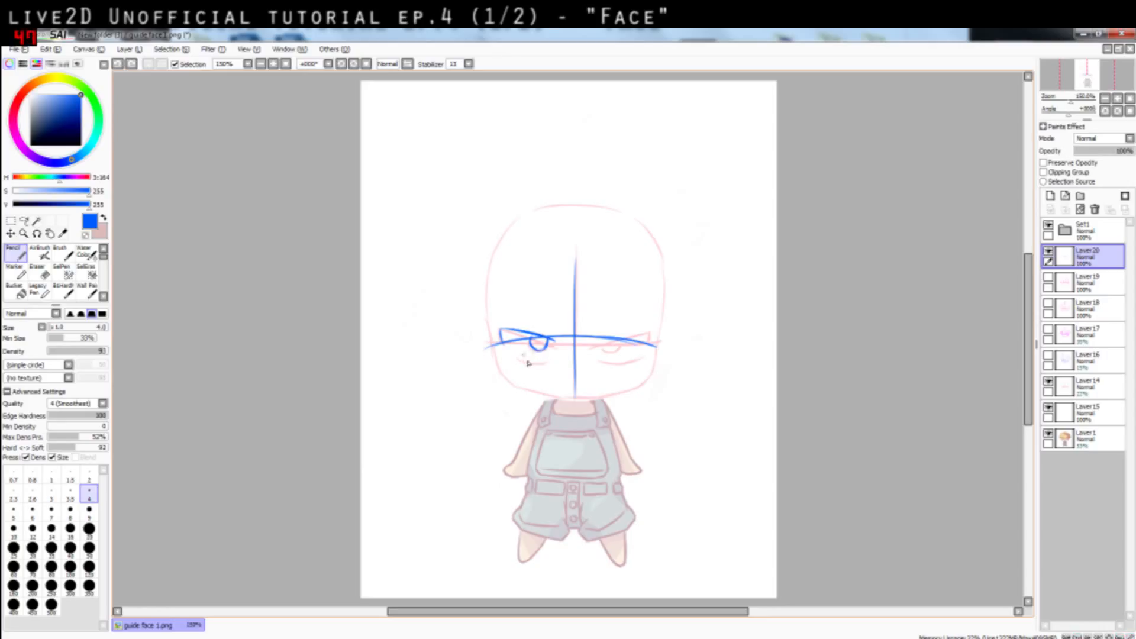
Redraw the left eye with a taller outer corner and a full round iris, and add the line beneath it
{"action": "key", "text": "ctrl+z"}
{"action": "mouse_move", "coordinate": [501, 330]}
{"action": "left_mouse_down"}
{"action": "mouse_move", "coordinate": [550, 336]}
{"action": "mouse_move", "coordinate": [506, 343]}
{"action": "mouse_move", "coordinate": [545, 360]}
{"action": "left_mouse_up"}
{"action": "key", "text": "ctrl+z"}
{"action": "key", "text": "ctrl+z"}
{"action": "key", "text": "ctrl+z"}
{"action": "key", "text": "ctrl+z"}
{"action": "key", "text": "ctrl+z"}
{"action": "key", "text": "ctrl+z"}
{"action": "key", "text": "ctrl+z"}
{"action": "key", "text": "ctrl+z"}
{"action": "key", "text": "ctrl+z"}
{"action": "key", "text": "ctrl+z"}
{"action": "key", "text": "ctrl+z"}
{"action": "key", "text": "ctrl+z"}
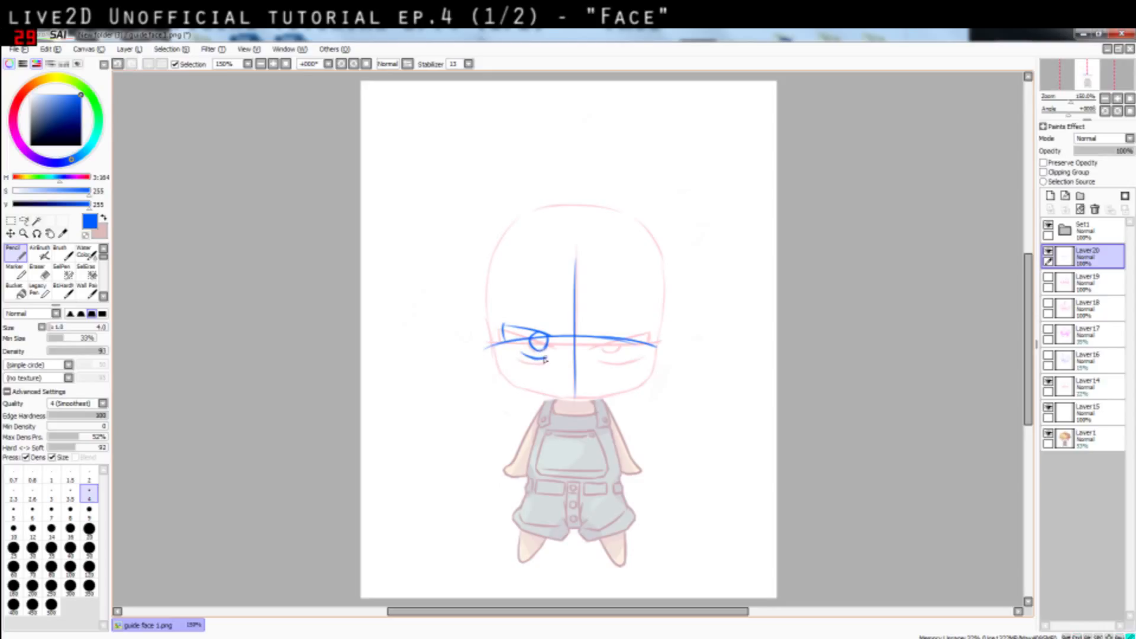
{"action": "key", "text": "ctrl+z"}
Draw the matching right eye with its slanted lid, outer corner, round iris and under-eye line
{"action": "mouse_move", "coordinate": [601, 336]}
{"action": "left_mouse_down"}
{"action": "mouse_move", "coordinate": [644, 331]}
{"action": "mouse_move", "coordinate": [615, 351]}
{"action": "mouse_move", "coordinate": [617, 338]}
{"action": "mouse_move", "coordinate": [648, 329]}
{"action": "mouse_move", "coordinate": [654, 342]}
{"action": "mouse_move", "coordinate": [614, 361]}
{"action": "mouse_move", "coordinate": [624, 358]}
{"action": "left_mouse_up"}
{"action": "key", "text": "ctrl+z"}
{"action": "key", "text": "ctrl+z"}
{"action": "key", "text": "ctrl+z"}
{"action": "key", "text": "ctrl+z"}
{"action": "key", "text": "ctrl+z"}
{"action": "key", "text": "ctrl+z"}
{"action": "key", "text": "ctrl+z"}
{"action": "key", "text": "ctrl+z"}
{"action": "key", "text": "ctrl+z"}
{"action": "key", "text": "ctrl+z"}
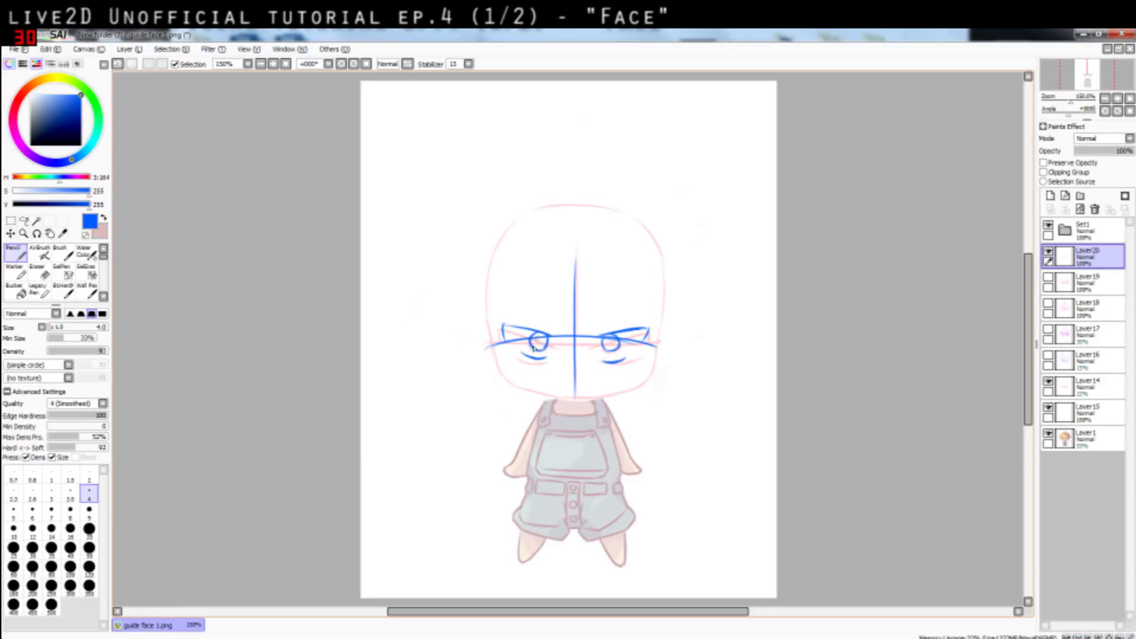
Try adding pupils to both eyes and up and down arrows beside the centre line
{"action": "key", "text": "ctrl+z"}
{"action": "mouse_move", "coordinate": [526, 344]}
{"action": "left_mouse_down"}
{"action": "mouse_move", "coordinate": [533, 334]}
{"action": "mouse_move", "coordinate": [547, 345]}
{"action": "mouse_move", "coordinate": [540, 333]}
{"action": "mouse_move", "coordinate": [554, 349]}
{"action": "mouse_move", "coordinate": [563, 333]}
{"action": "left_mouse_up"}
{"action": "key", "text": "ctrl+z"}
{"action": "key", "text": "ctrl+z"}
{"action": "key", "text": "ctrl+z"}
{"action": "key", "text": "ctrl+z"}
{"action": "key", "text": "ctrl+z"}
{"action": "mouse_move", "coordinate": [566, 362]}
{"action": "left_mouse_down"}
{"action": "mouse_move", "coordinate": [569, 307]}
{"action": "mouse_move", "coordinate": [571, 319]}
{"action": "mouse_move", "coordinate": [542, 325]}
{"action": "left_mouse_up"}
{"action": "key", "text": "ctrl+z"}
{"action": "left_click_drag", "start_coordinate": [554, 314], "coordinate": [560, 338]}
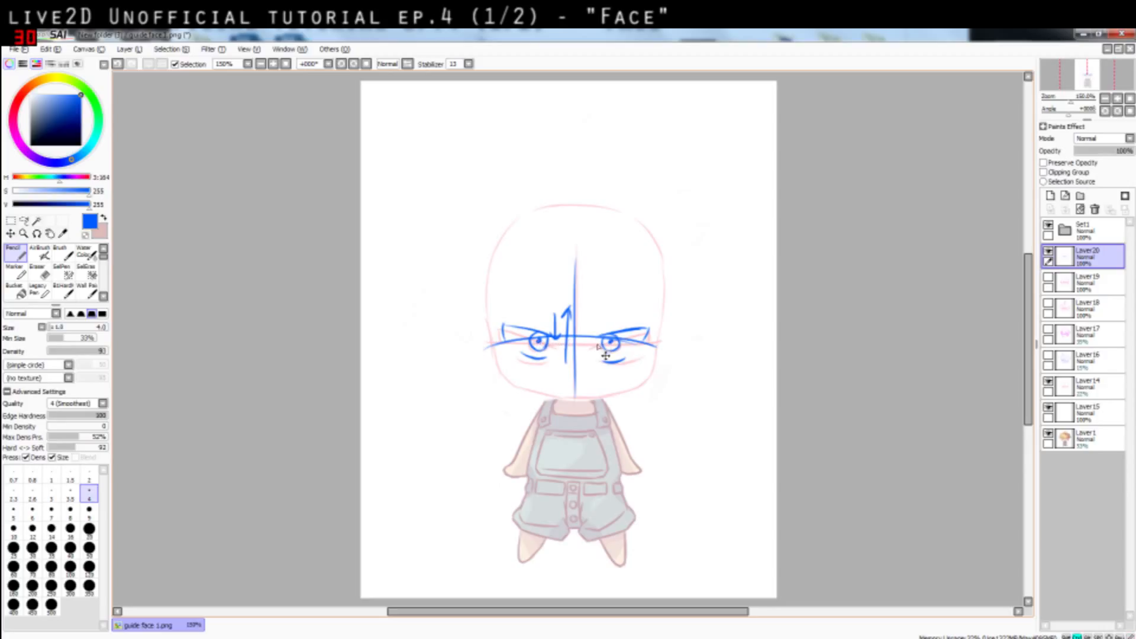
{"action": "key", "text": "ctrl+z"}
{"action": "key", "text": "ctrl+z"}
{"action": "key", "text": "ctrl+z"}
{"action": "key", "text": "ctrl+z"}
{"action": "key", "text": "ctrl+z"}
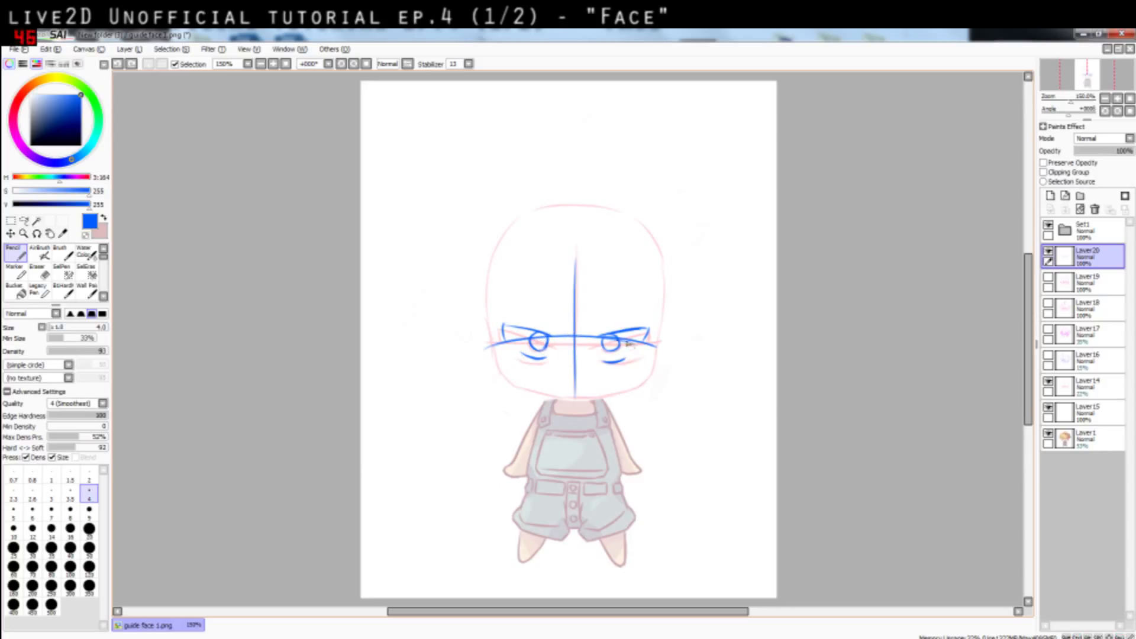
Try replacing the under-eye lines with lines directly under the irises, and sketch downward arrows below both eyes
{"action": "mouse_move", "coordinate": [525, 349]}
{"action": "left_mouse_down"}
{"action": "mouse_move", "coordinate": [552, 349]}
{"action": "mouse_move", "coordinate": [532, 358]}
{"action": "mouse_move", "coordinate": [543, 355]}
{"action": "left_mouse_up"}
{"action": "key", "text": "ctrl+z"}
{"action": "key", "text": "ctrl+z"}
{"action": "key", "text": "e"}
{"action": "mouse_move", "coordinate": [622, 362]}
{"action": "left_mouse_down"}
{"action": "mouse_move", "coordinate": [605, 359]}
{"action": "mouse_move", "coordinate": [621, 357]}
{"action": "left_mouse_up"}
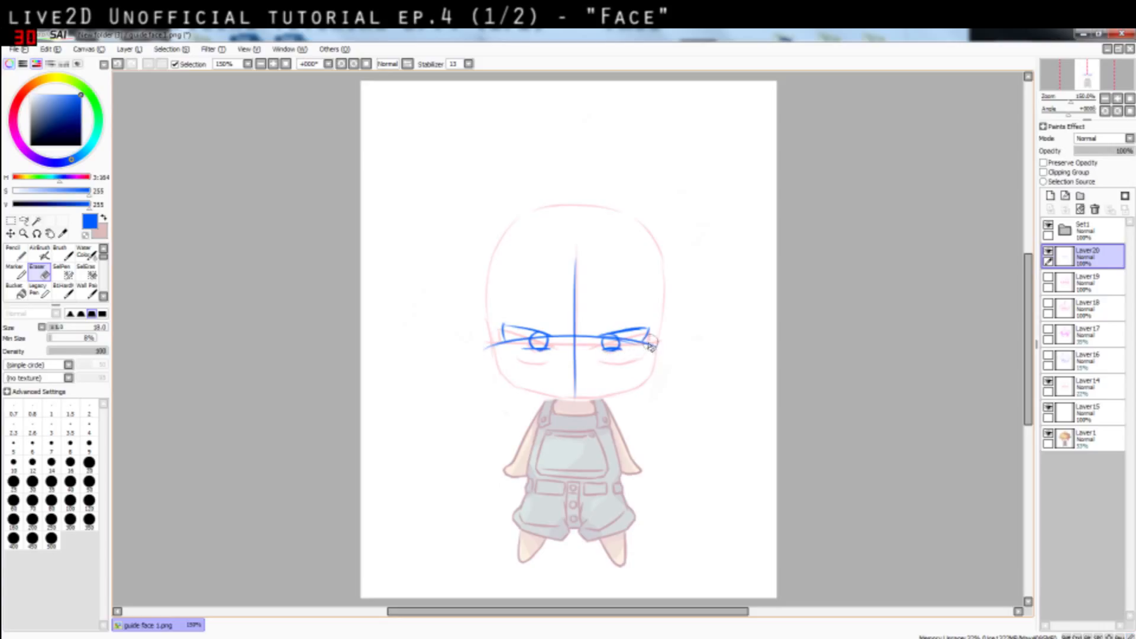
{"action": "left_click", "coordinate": [13, 251]}
{"action": "left_click_drag", "start_coordinate": [543, 359], "coordinate": [554, 389]}
{"action": "left_click_drag", "start_coordinate": [613, 354], "coordinate": [611, 373]}
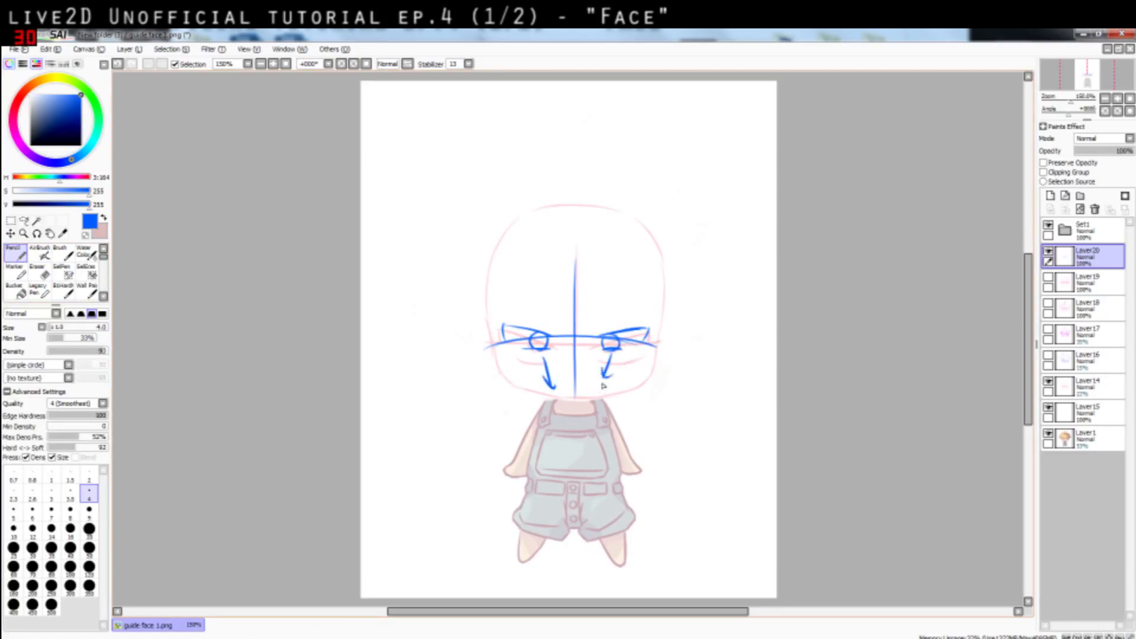
{"action": "key", "text": "ctrl+z"}
{"action": "key", "text": "ctrl+z"}
{"action": "key", "text": "ctrl+z"}
{"action": "key", "text": "ctrl+z"}
{"action": "key", "text": "ctrl+z"}
{"action": "key", "text": "ctrl+z"}
{"action": "key", "text": "ctrl+z"}
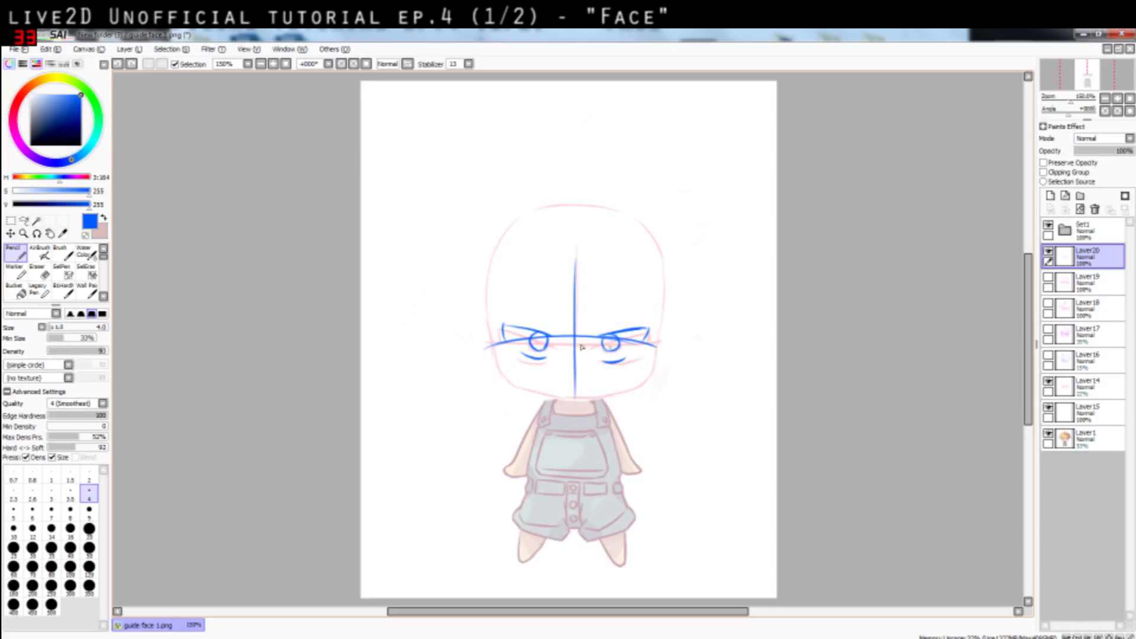
Draw two short blue eyebrows above the eyes on Layer20, redoing strokes until they match
{"action": "mouse_move", "coordinate": [498, 323]}
{"action": "left_mouse_down"}
{"action": "mouse_move", "coordinate": [551, 335]}
{"action": "mouse_move", "coordinate": [647, 328]}
{"action": "left_mouse_up"}
{"action": "key", "text": "ctrl+z"}
{"action": "key", "text": "ctrl+z"}
{"action": "mouse_move", "coordinate": [534, 318]}
{"action": "left_mouse_down"}
{"action": "mouse_move", "coordinate": [552, 337]}
{"action": "mouse_move", "coordinate": [611, 327]}
{"action": "mouse_move", "coordinate": [548, 323]}
{"action": "mouse_move", "coordinate": [552, 313]}
{"action": "mouse_move", "coordinate": [612, 313]}
{"action": "left_mouse_up"}
{"action": "key", "text": "ctrl+z"}
{"action": "key", "text": "ctrl+z"}
{"action": "key", "text": "ctrl+z"}
{"action": "key", "text": "ctrl+z"}
{"action": "left_click_drag", "start_coordinate": [598, 316], "coordinate": [609, 315]}
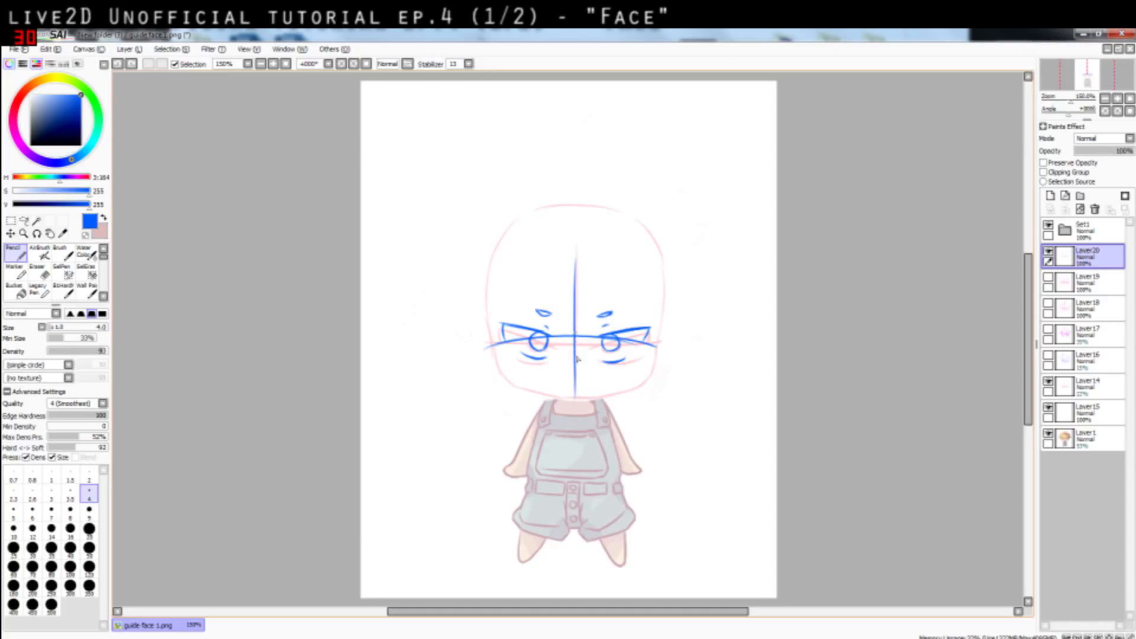
Hide Layer20, Layer15 and Layer14 to leave the coloured artwork alone, and make Layer1 the active layer
{"action": "left_click", "coordinate": [1049, 251]}
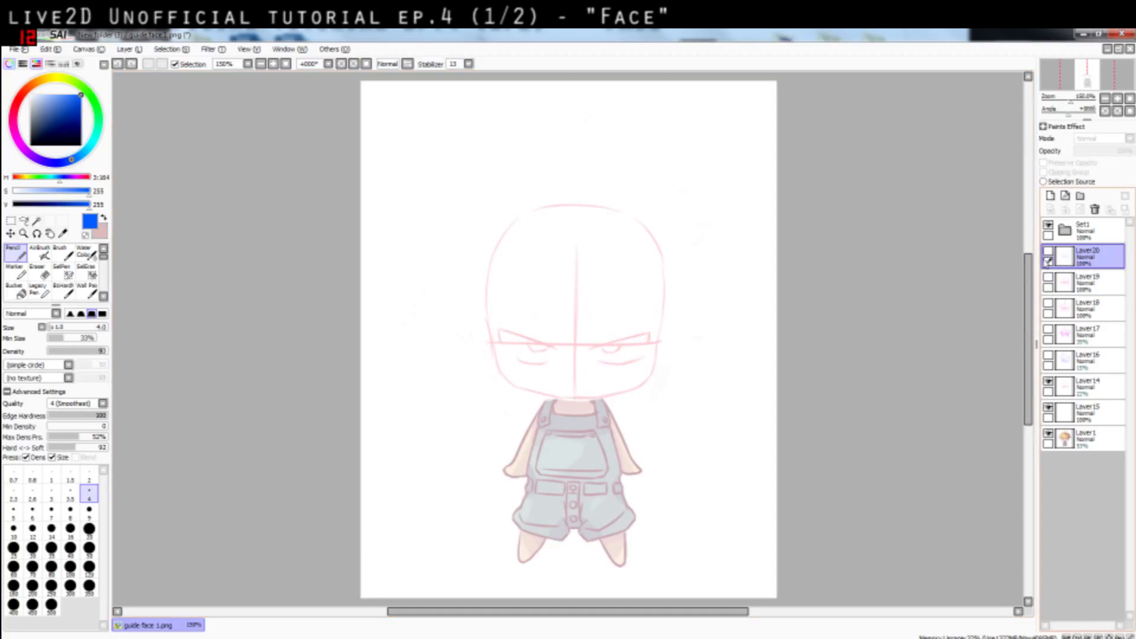
{"action": "left_click", "coordinate": [1048, 408]}
{"action": "left_click", "coordinate": [1049, 382]}
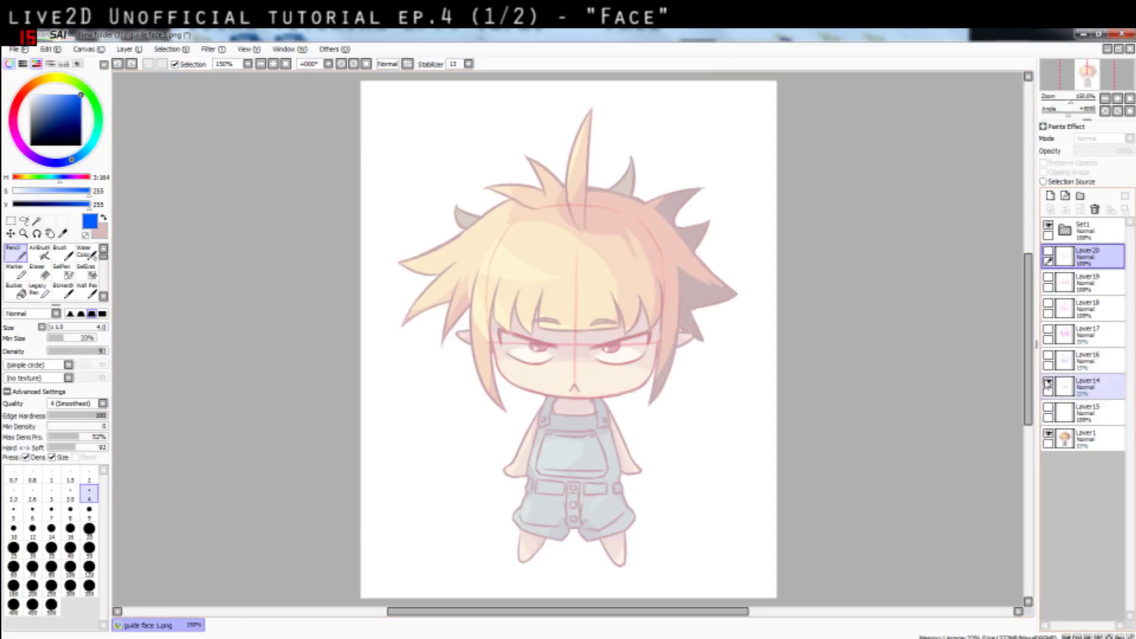
{"action": "left_click", "coordinate": [1086, 439]}
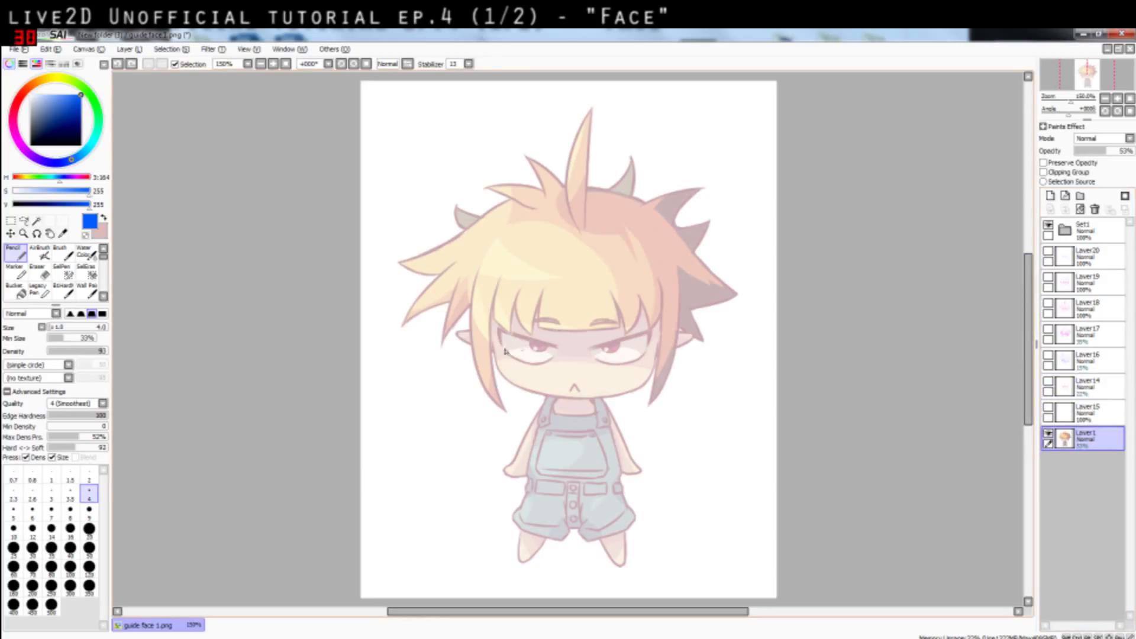
Try sketching a sagging blue guide line across both eyes directly on the artwork layer, and undo the attempts
{"action": "mouse_move", "coordinate": [573, 321]}
{"action": "left_mouse_down"}
{"action": "mouse_move", "coordinate": [569, 369]}
{"action": "mouse_move", "coordinate": [674, 347]}
{"action": "left_mouse_up"}
{"action": "key", "text": "ctrl+z"}
{"action": "key", "text": "ctrl+z"}
{"action": "key", "text": "ctrl+z"}
{"action": "key", "text": "ctrl+z"}
{"action": "left_click_drag", "start_coordinate": [497, 345], "coordinate": [654, 346]}
{"action": "key", "text": "ctrl+z"}
{"action": "left_click_drag", "start_coordinate": [501, 338], "coordinate": [655, 341]}
{"action": "left_click_drag", "start_coordinate": [506, 343], "coordinate": [648, 342]}
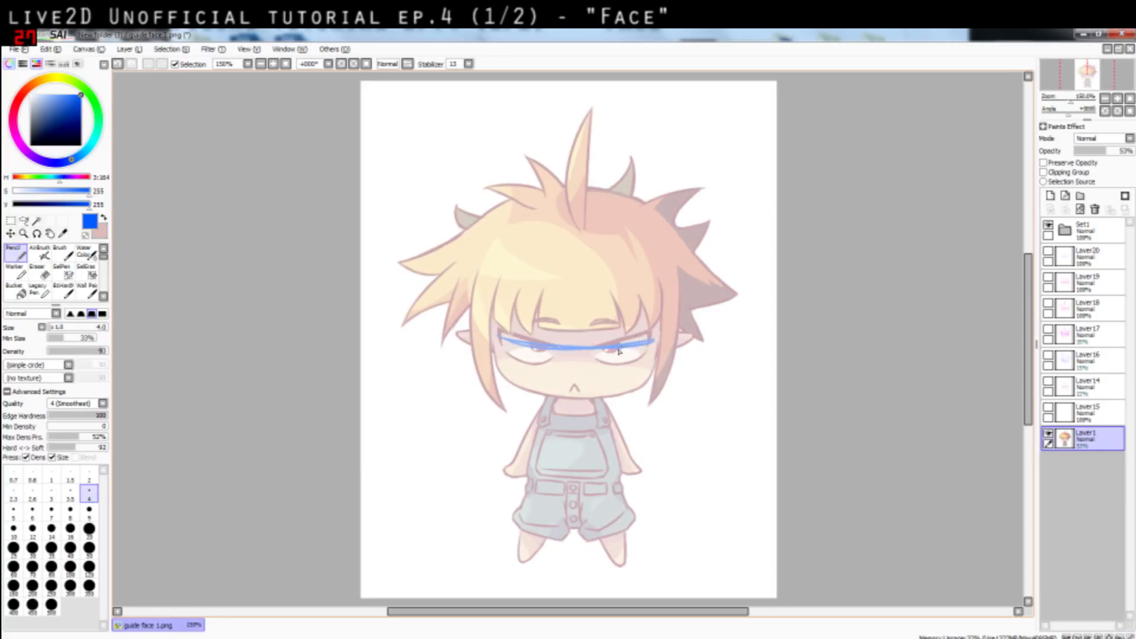
{"action": "key", "text": "ctrl+z"}
{"action": "key", "text": "ctrl+z"}
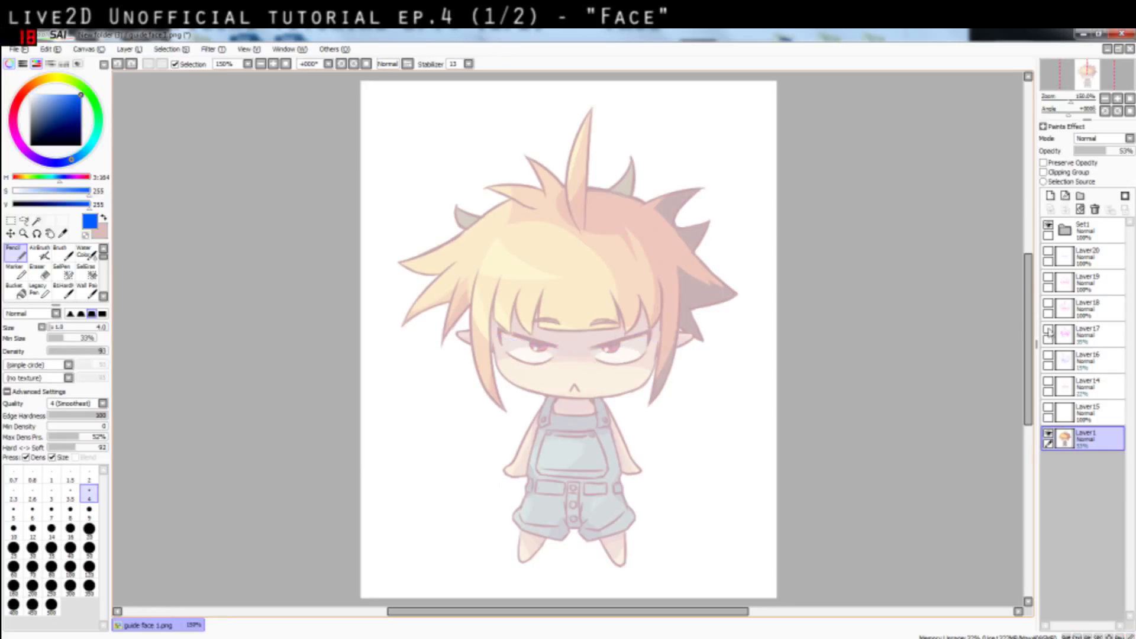
Show Layer20, hide Layer1 to isolate the blue face sketch, and make Layer20 the active layer
{"action": "left_click", "coordinate": [1048, 251]}
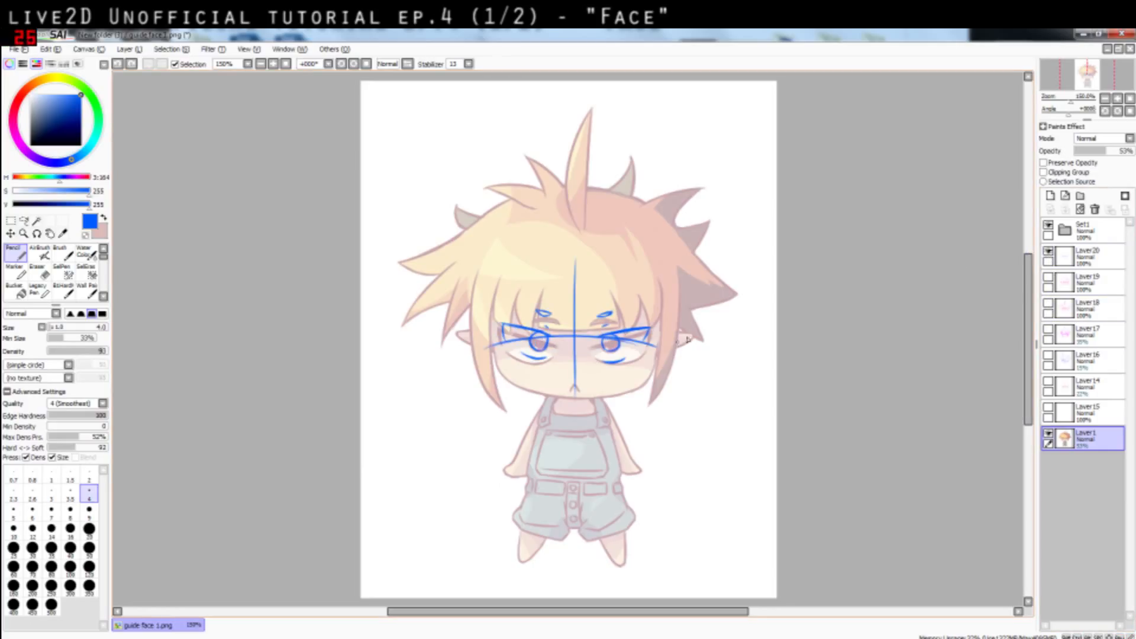
{"action": "left_click", "coordinate": [1049, 434]}
{"action": "left_click", "coordinate": [1048, 434]}
{"action": "left_click", "coordinate": [1049, 434]}
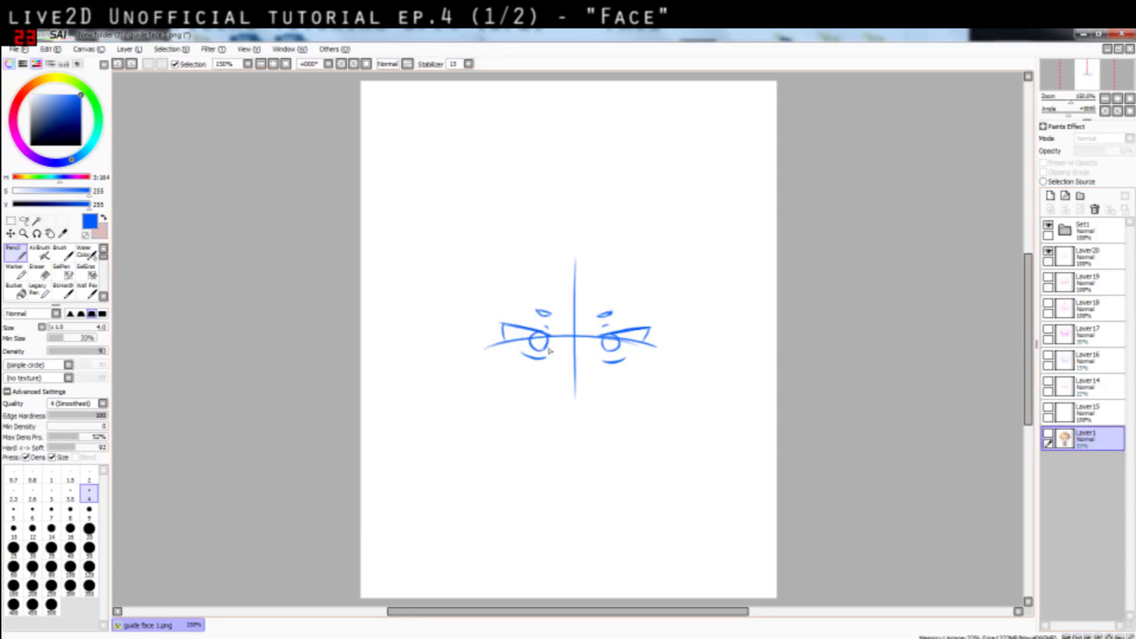
{"action": "left_click", "coordinate": [1089, 257]}
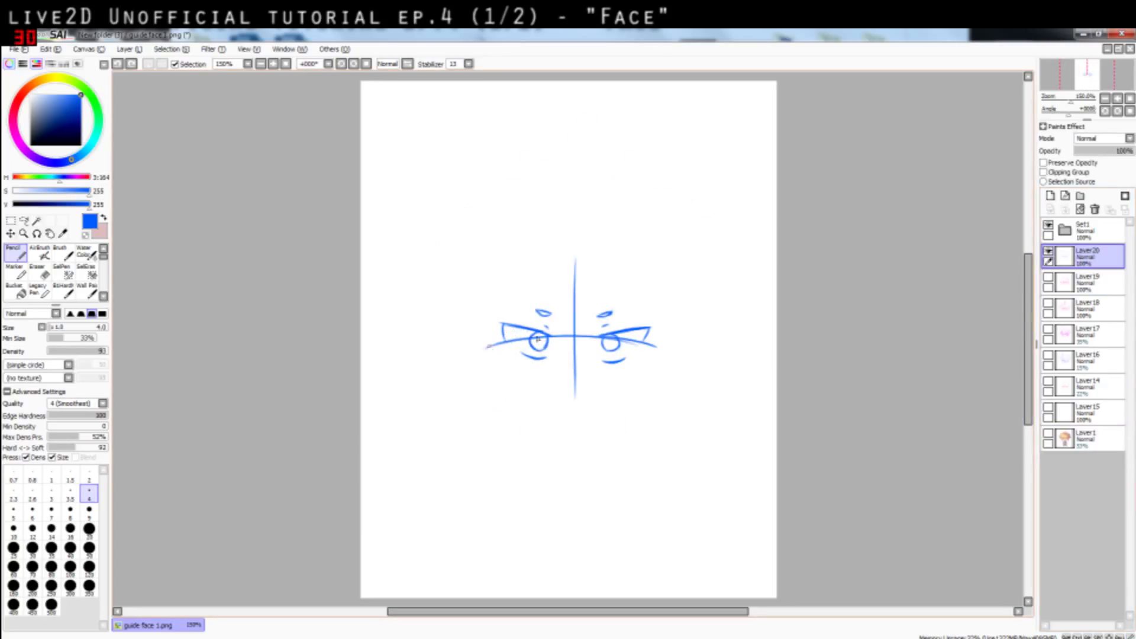
Try drawing a straight eye line with an upward arrow and a handwritten 15° note beside the face, and undo them
{"action": "left_click_drag", "start_coordinate": [486, 349], "coordinate": [659, 347]}
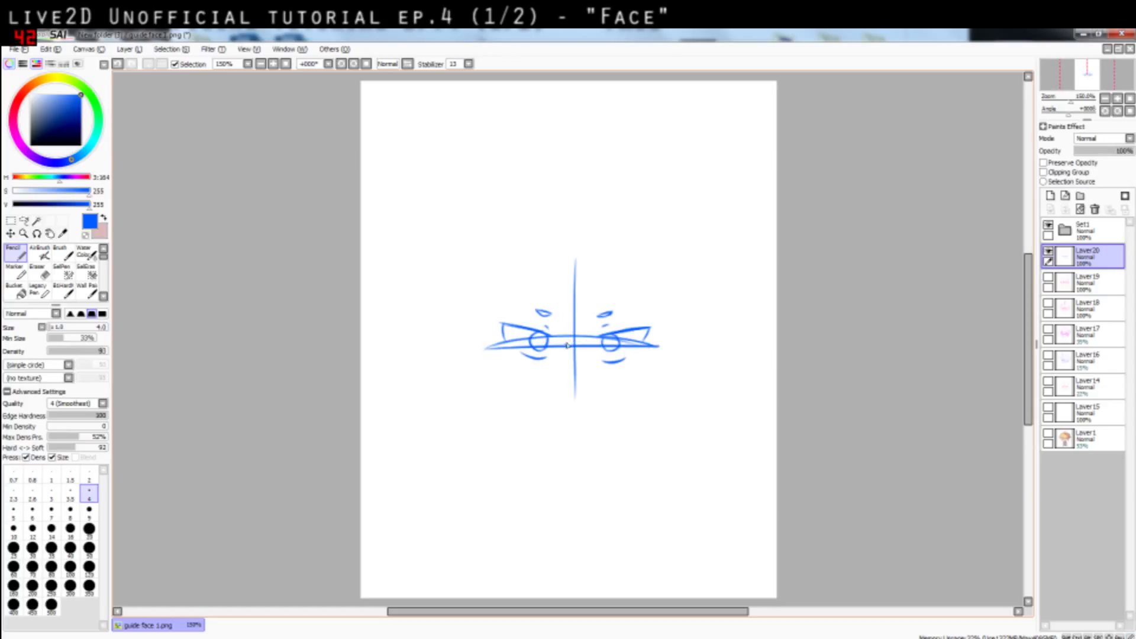
{"action": "left_click_drag", "start_coordinate": [466, 340], "coordinate": [448, 363]}
{"action": "left_click_drag", "start_coordinate": [453, 356], "coordinate": [463, 362]}
{"action": "left_click_drag", "start_coordinate": [472, 377], "coordinate": [488, 380]}
{"action": "left_click_drag", "start_coordinate": [480, 376], "coordinate": [494, 374]}
{"action": "key", "text": "ctrl+z"}
{"action": "key", "text": "ctrl+z"}
{"action": "key", "text": "ctrl+z"}
{"action": "key", "text": "ctrl+z"}
{"action": "key", "text": "ctrl+z"}
{"action": "key", "text": "ctrl+z"}
{"action": "key", "text": "ctrl+z"}
{"action": "key", "text": "ctrl+z"}
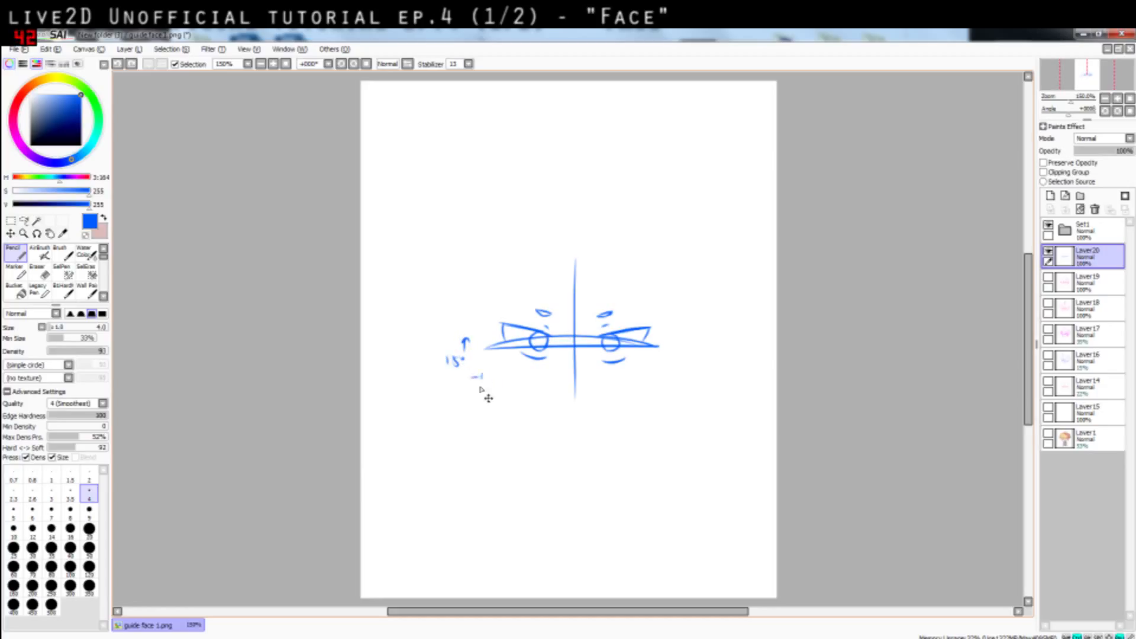
{"action": "key", "text": "ctrl+z"}
{"action": "key", "text": "ctrl+z"}
{"action": "key", "text": "ctrl+z"}
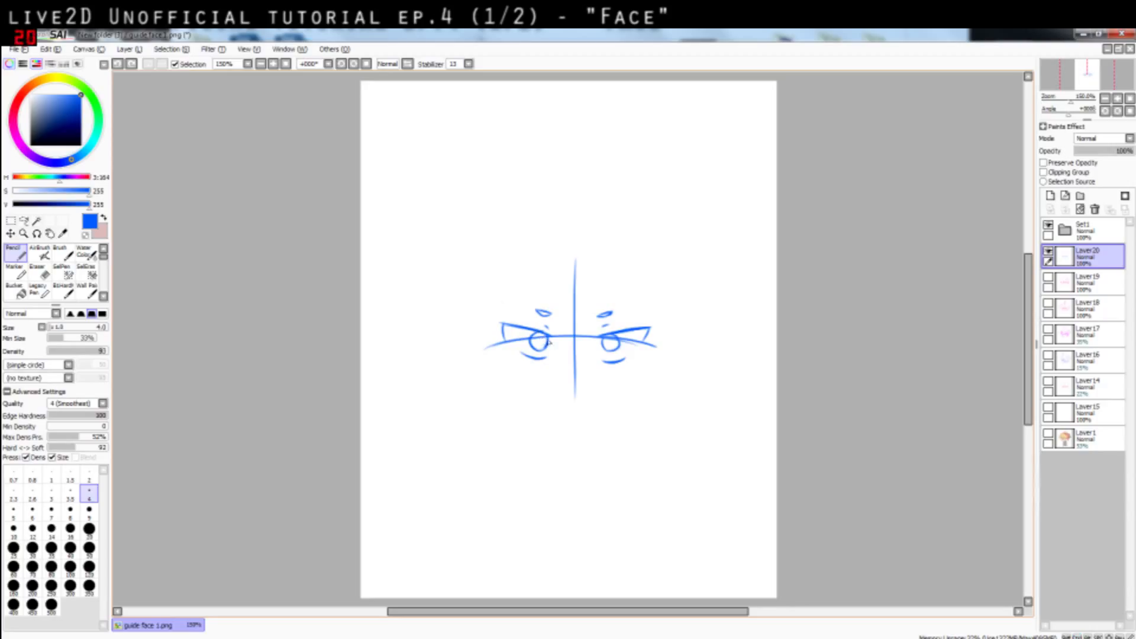
Show Layer14, Layer1 and Layer15 so the pink head guide and the body sit beneath the blue sketch
{"action": "left_click", "coordinate": [1049, 410]}
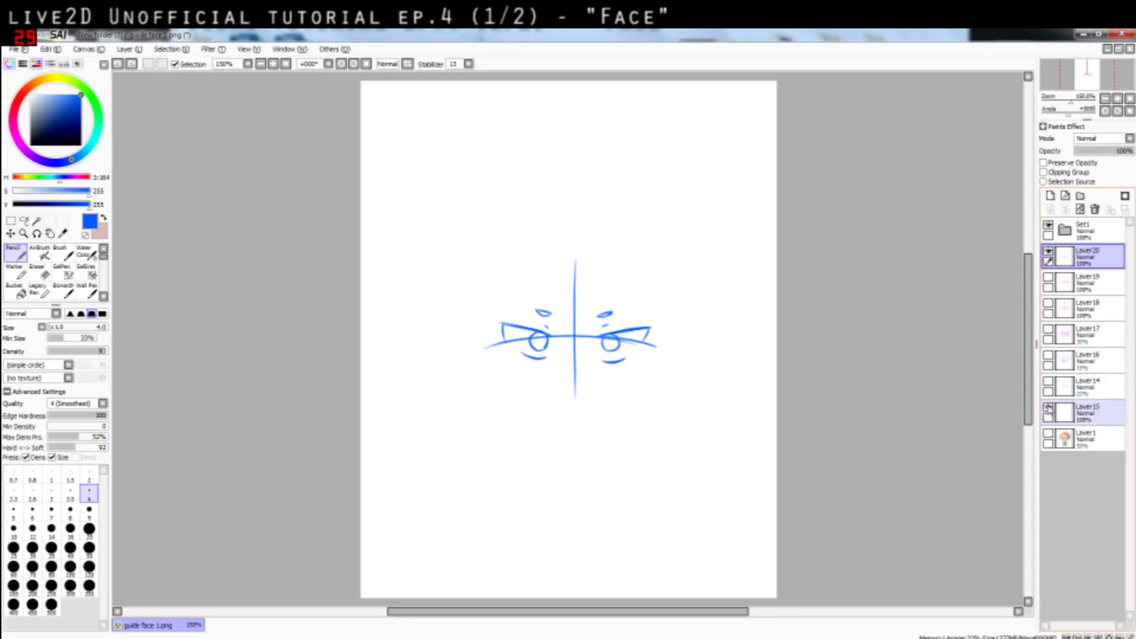
{"action": "left_click", "coordinate": [1049, 409]}
{"action": "left_click", "coordinate": [1048, 382]}
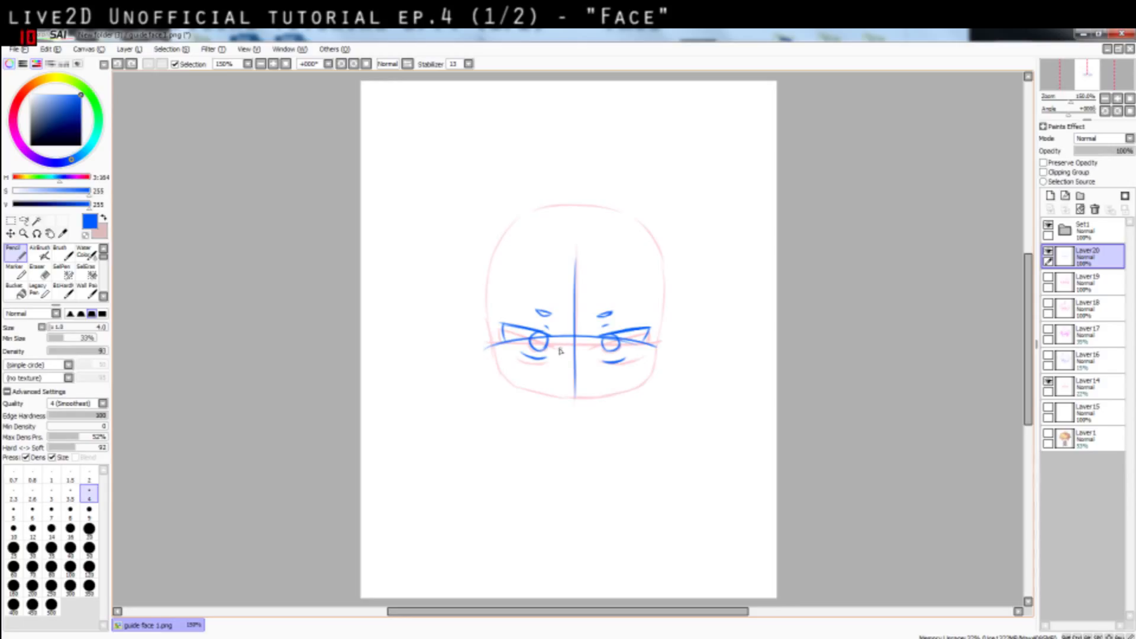
{"action": "left_click", "coordinate": [1049, 435]}
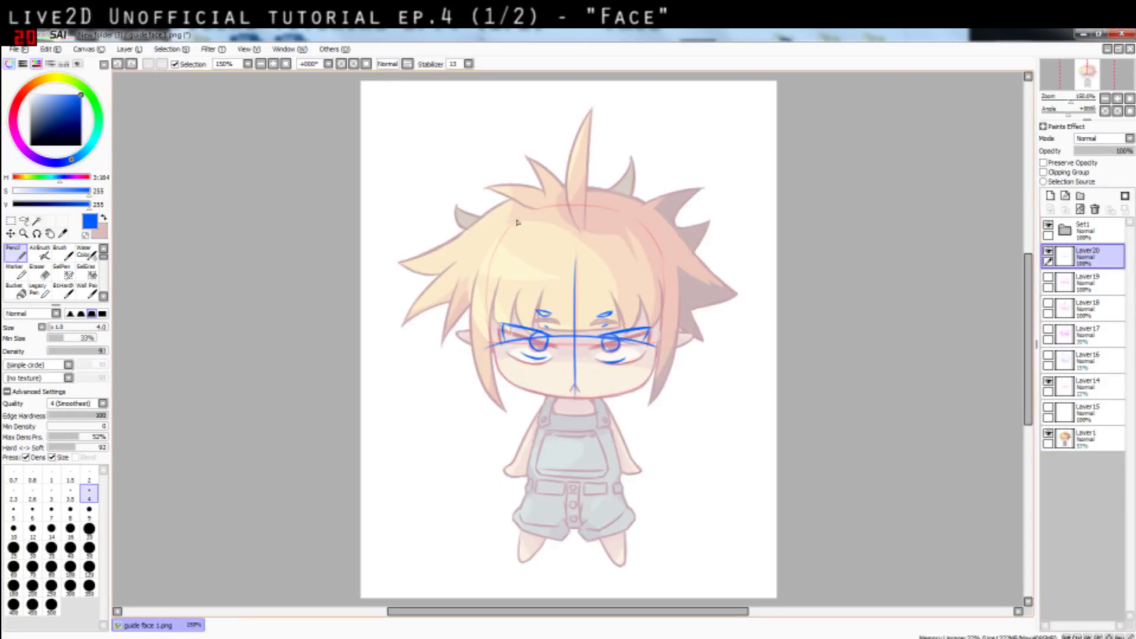
{"action": "left_click", "coordinate": [1049, 409]}
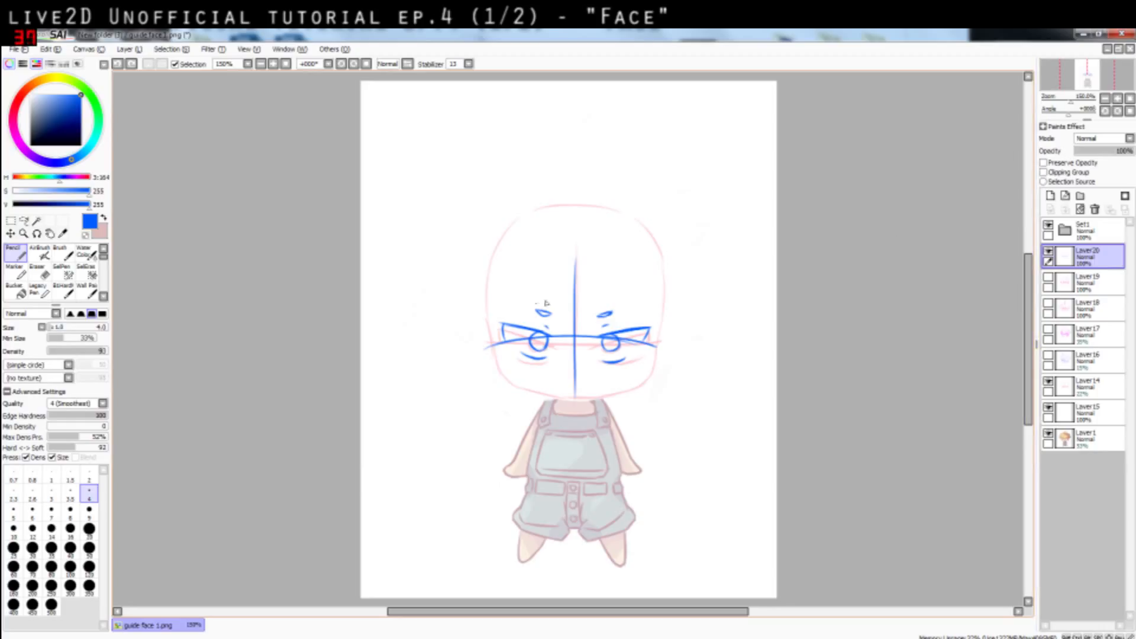
Sketch the blue jawline from the left cheek to the chin, slightly above the pink guide, redoing strokes until it fits
{"action": "mouse_move", "coordinate": [491, 331]}
{"action": "left_mouse_down"}
{"action": "mouse_move", "coordinate": [503, 379]}
{"action": "mouse_move", "coordinate": [496, 367]}
{"action": "left_mouse_up"}
{"action": "key", "text": "ctrl+z"}
{"action": "key", "text": "ctrl+z"}
{"action": "key", "text": "ctrl+z"}
{"action": "mouse_move", "coordinate": [556, 391]}
{"action": "left_mouse_down"}
{"action": "mouse_move", "coordinate": [582, 390]}
{"action": "mouse_move", "coordinate": [580, 399]}
{"action": "left_mouse_up"}
{"action": "key", "text": "ctrl+z"}
{"action": "key", "text": "ctrl+z"}
{"action": "key", "text": "ctrl+z"}
{"action": "mouse_move", "coordinate": [502, 366]}
{"action": "left_mouse_down"}
{"action": "mouse_move", "coordinate": [535, 387]}
{"action": "mouse_move", "coordinate": [523, 387]}
{"action": "mouse_move", "coordinate": [514, 383]}
{"action": "mouse_move", "coordinate": [568, 393]}
{"action": "mouse_move", "coordinate": [519, 385]}
{"action": "mouse_move", "coordinate": [573, 394]}
{"action": "left_mouse_up"}
{"action": "key", "text": "ctrl+z"}
{"action": "key", "text": "ctrl+z"}
{"action": "key", "text": "ctrl+z"}
{"action": "key", "text": "ctrl+z"}
{"action": "key", "text": "ctrl+z"}
{"action": "key", "text": "ctrl+z"}
{"action": "key", "text": "ctrl+z"}
{"action": "key", "text": "ctrl+z"}
{"action": "key", "text": "ctrl+z"}
{"action": "key", "text": "ctrl+z"}
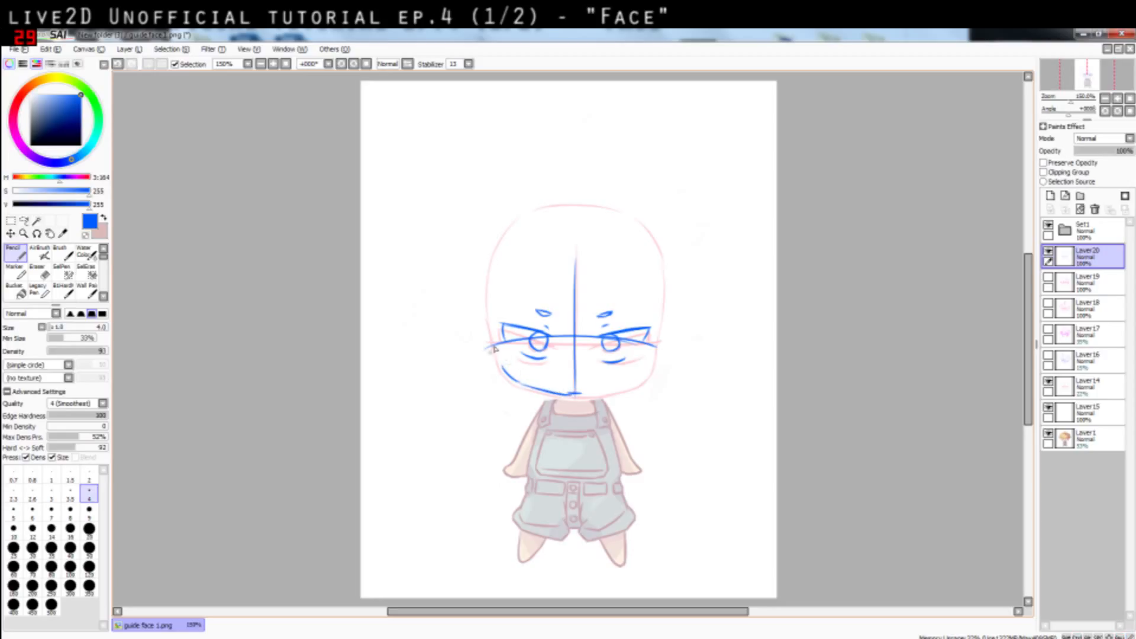
Draw the left side of the head from the cheek up past the temple, following the pink guide
{"action": "mouse_move", "coordinate": [496, 349]}
{"action": "left_mouse_down"}
{"action": "mouse_move", "coordinate": [510, 370]}
{"action": "mouse_move", "coordinate": [488, 332]}
{"action": "mouse_move", "coordinate": [489, 278]}
{"action": "mouse_move", "coordinate": [491, 315]}
{"action": "left_mouse_up"}
{"action": "key", "text": "ctrl+z"}
{"action": "key", "text": "ctrl+z"}
{"action": "left_click_drag", "start_coordinate": [502, 353], "coordinate": [498, 378]}
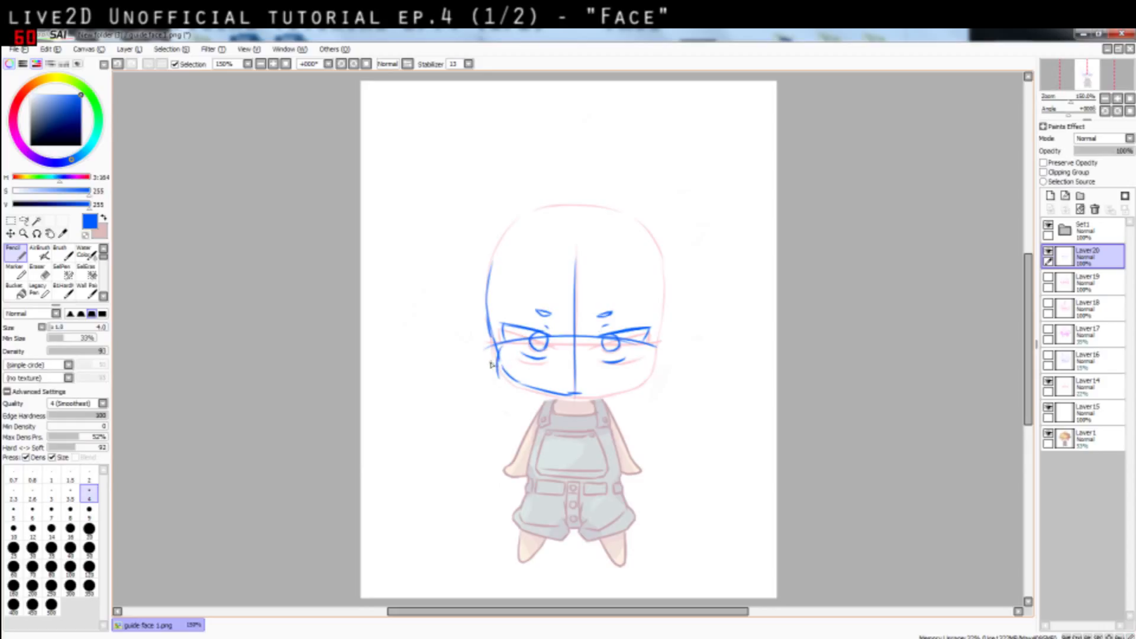
{"action": "key", "text": "ctrl+z"}
Draw the jawline from the chin round to the right cheek, mirroring the left half
{"action": "mouse_move", "coordinate": [575, 394]}
{"action": "left_mouse_down"}
{"action": "mouse_move", "coordinate": [650, 373]}
{"action": "mouse_move", "coordinate": [665, 314]}
{"action": "left_mouse_up"}
{"action": "key", "text": "ctrl+z"}
{"action": "key", "text": "ctrl+z"}
{"action": "key", "text": "ctrl+z"}
{"action": "key", "text": "ctrl+z"}
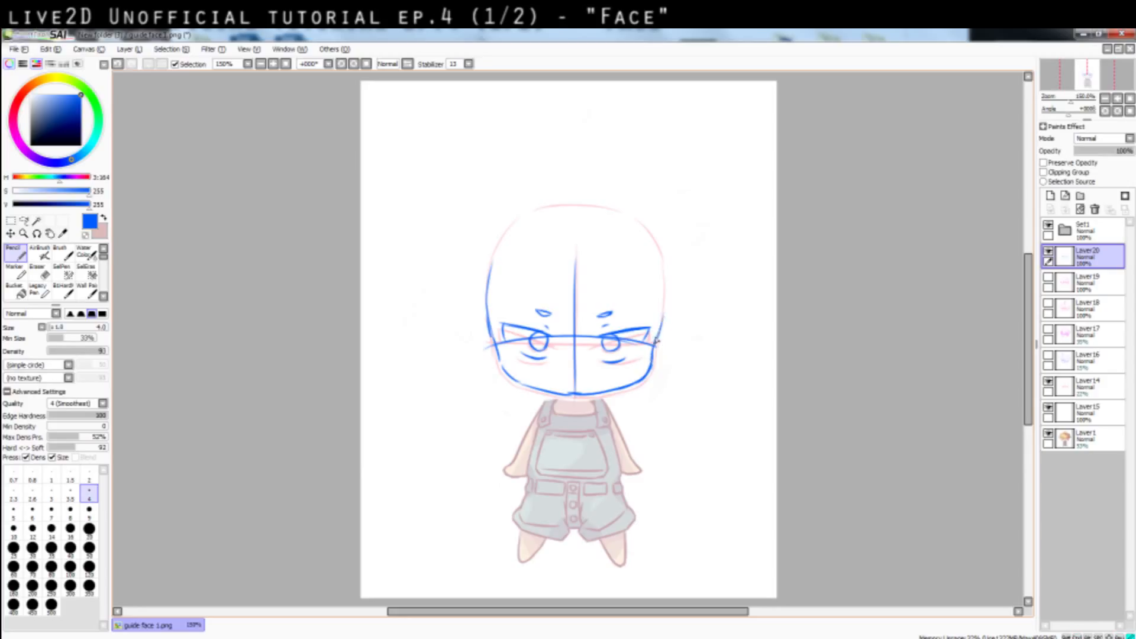
{"action": "key", "text": "ctrl+z"}
{"action": "key", "text": "ctrl+z"}
{"action": "left_click_drag", "start_coordinate": [653, 367], "coordinate": [658, 331]}
Trace the right side of the head from the cheek up to the crown, redoing uneven strokes
{"action": "left_click_drag", "start_coordinate": [660, 261], "coordinate": [662, 307]}
{"action": "key", "text": "ctrl+z"}
{"action": "key", "text": "ctrl+z"}
{"action": "key", "text": "ctrl+z"}
{"action": "key", "text": "ctrl+z"}
{"action": "mouse_move", "coordinate": [652, 239]}
{"action": "left_mouse_down"}
{"action": "mouse_move", "coordinate": [661, 323]}
{"action": "mouse_move", "coordinate": [656, 246]}
{"action": "left_mouse_up"}
{"action": "key", "text": "ctrl+z"}
{"action": "key", "text": "ctrl+z"}
{"action": "key", "text": "ctrl+z"}
{"action": "mouse_move", "coordinate": [661, 321]}
{"action": "left_mouse_down"}
{"action": "mouse_move", "coordinate": [650, 250]}
{"action": "mouse_move", "coordinate": [664, 266]}
{"action": "mouse_move", "coordinate": [629, 221]}
{"action": "left_mouse_up"}
{"action": "key", "text": "ctrl+z"}
Close the head outline by drawing the upper-left curve and the crown along the pink guide
{"action": "mouse_move", "coordinate": [541, 212]}
{"action": "left_mouse_down"}
{"action": "mouse_move", "coordinate": [635, 221]}
{"action": "mouse_move", "coordinate": [580, 207]}
{"action": "mouse_move", "coordinate": [628, 220]}
{"action": "mouse_move", "coordinate": [582, 208]}
{"action": "mouse_move", "coordinate": [536, 217]}
{"action": "mouse_move", "coordinate": [502, 246]}
{"action": "mouse_move", "coordinate": [522, 220]}
{"action": "mouse_move", "coordinate": [488, 271]}
{"action": "left_mouse_up"}
{"action": "key", "text": "ctrl+z"}
{"action": "key", "text": "ctrl+z"}
{"action": "key", "text": "ctrl+z"}
{"action": "key", "text": "ctrl+z"}
{"action": "key", "text": "ctrl+z"}
{"action": "key", "text": "ctrl+z"}
{"action": "key", "text": "ctrl+z"}
{"action": "key", "text": "ctrl+z"}
{"action": "key", "text": "ctrl+z"}
{"action": "mouse_move", "coordinate": [517, 228]}
{"action": "left_mouse_down"}
{"action": "mouse_move", "coordinate": [489, 287]}
{"action": "mouse_move", "coordinate": [487, 270]}
{"action": "mouse_move", "coordinate": [534, 218]}
{"action": "mouse_move", "coordinate": [520, 223]}
{"action": "mouse_move", "coordinate": [501, 247]}
{"action": "mouse_move", "coordinate": [552, 206]}
{"action": "mouse_move", "coordinate": [534, 212]}
{"action": "mouse_move", "coordinate": [587, 205]}
{"action": "left_mouse_up"}
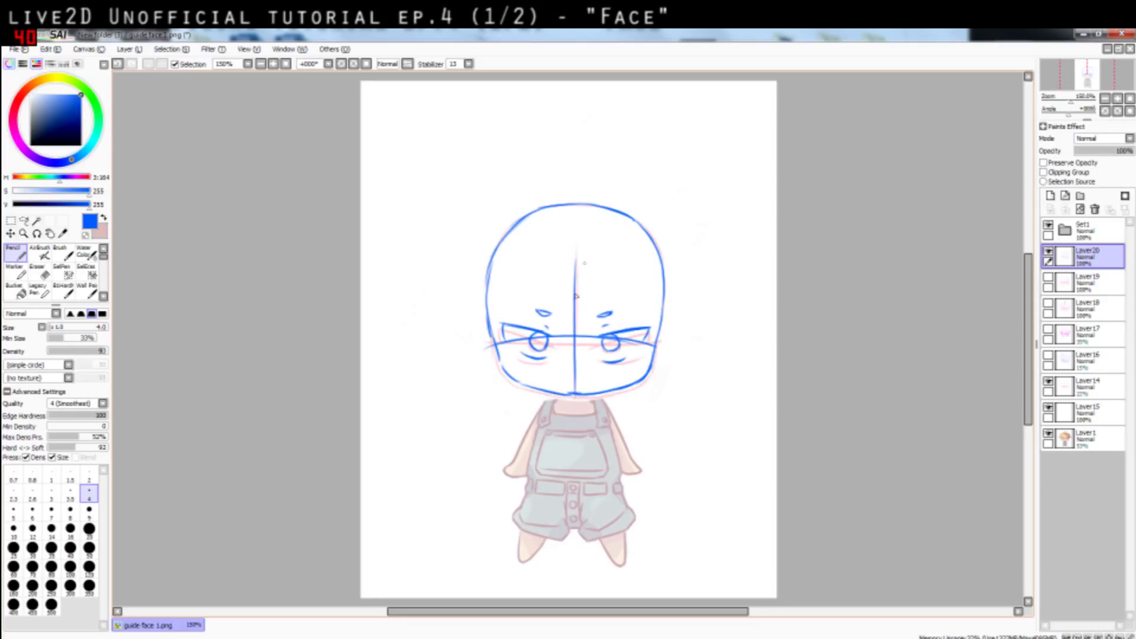
Add a small mouth above the chin and thicken both iris outlines on the upward-tilted face sketch
{"action": "key", "text": "ctrl+z"}
{"action": "left_click_drag", "start_coordinate": [576, 388], "coordinate": [584, 381]}
{"action": "key", "text": "ctrl+z"}
{"action": "mouse_move", "coordinate": [557, 324]}
{"action": "left_mouse_down"}
{"action": "mouse_move", "coordinate": [559, 342]}
{"action": "mouse_move", "coordinate": [540, 350]}
{"action": "mouse_move", "coordinate": [538, 333]}
{"action": "mouse_move", "coordinate": [540, 350]}
{"action": "mouse_move", "coordinate": [545, 338]}
{"action": "mouse_move", "coordinate": [572, 352]}
{"action": "mouse_move", "coordinate": [553, 325]}
{"action": "mouse_move", "coordinate": [538, 349]}
{"action": "mouse_move", "coordinate": [620, 343]}
{"action": "left_mouse_up"}
{"action": "key", "text": "ctrl+z"}
{"action": "key", "text": "ctrl+z"}
{"action": "key", "text": "ctrl+z"}
{"action": "key", "text": "ctrl+z"}
{"action": "key", "text": "ctrl+z"}
{"action": "key", "text": "ctrl+z"}
{"action": "key", "text": "ctrl+z"}
{"action": "key", "text": "ctrl+z"}
{"action": "key", "text": "ctrl+z"}
{"action": "key", "text": "ctrl+z"}
{"action": "key", "text": "ctrl+z"}
{"action": "key", "text": "ctrl+z"}
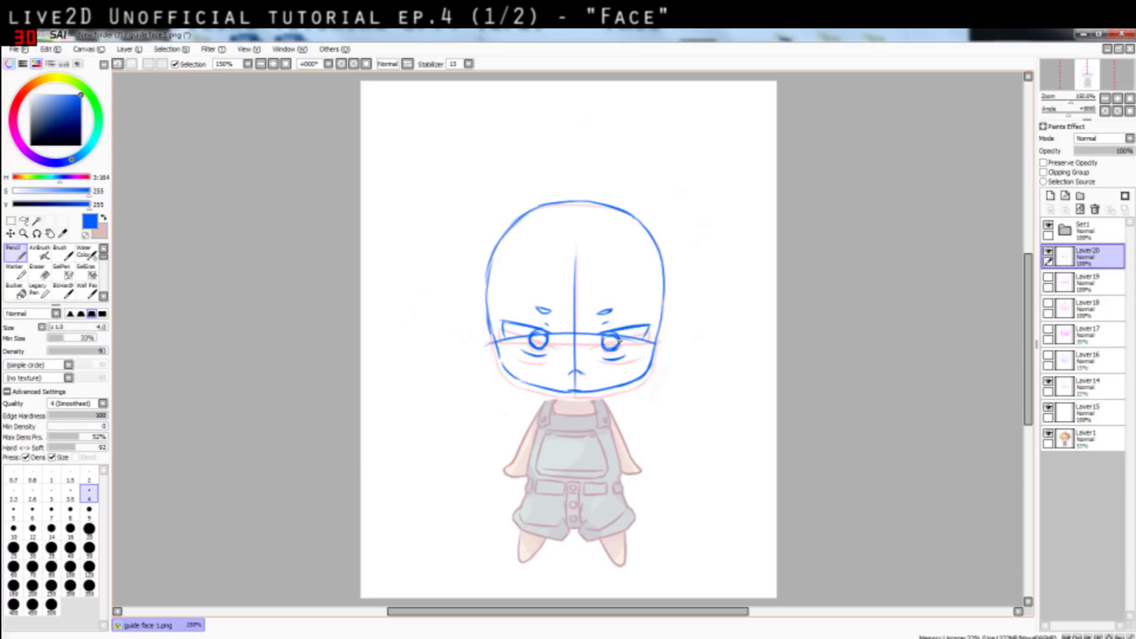
Erase the stray lines around the irises and restate the iris outlines with the pencil
{"action": "left_click", "coordinate": [40, 273]}
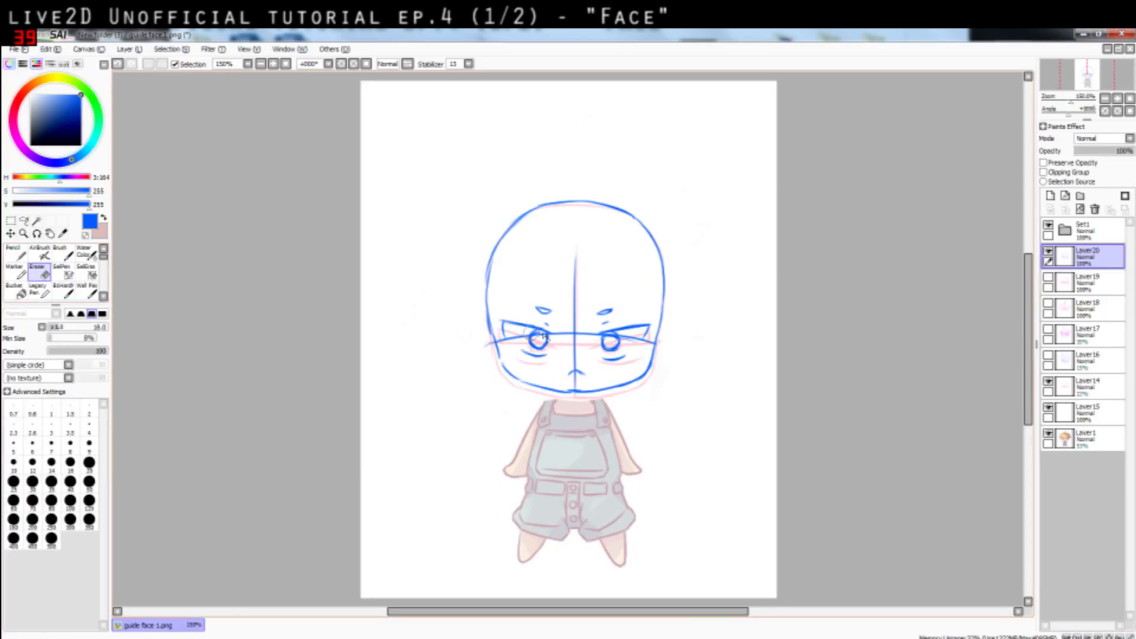
{"action": "mouse_move", "coordinate": [561, 320]}
{"action": "left_mouse_down"}
{"action": "mouse_move", "coordinate": [531, 333]}
{"action": "mouse_move", "coordinate": [625, 338]}
{"action": "mouse_move", "coordinate": [541, 338]}
{"action": "left_mouse_up"}
{"action": "key", "text": "n"}
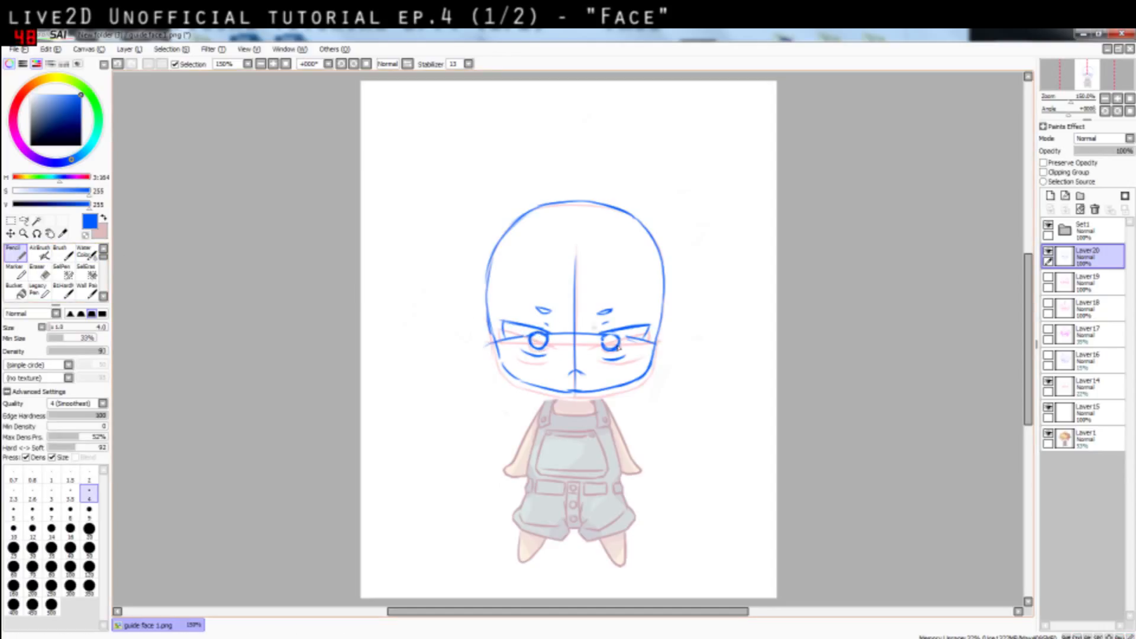
{"action": "left_click_drag", "start_coordinate": [616, 338], "coordinate": [606, 343]}
Add a new layer above Layer20 and hide Layer20
{"action": "left_click", "coordinate": [1051, 196]}
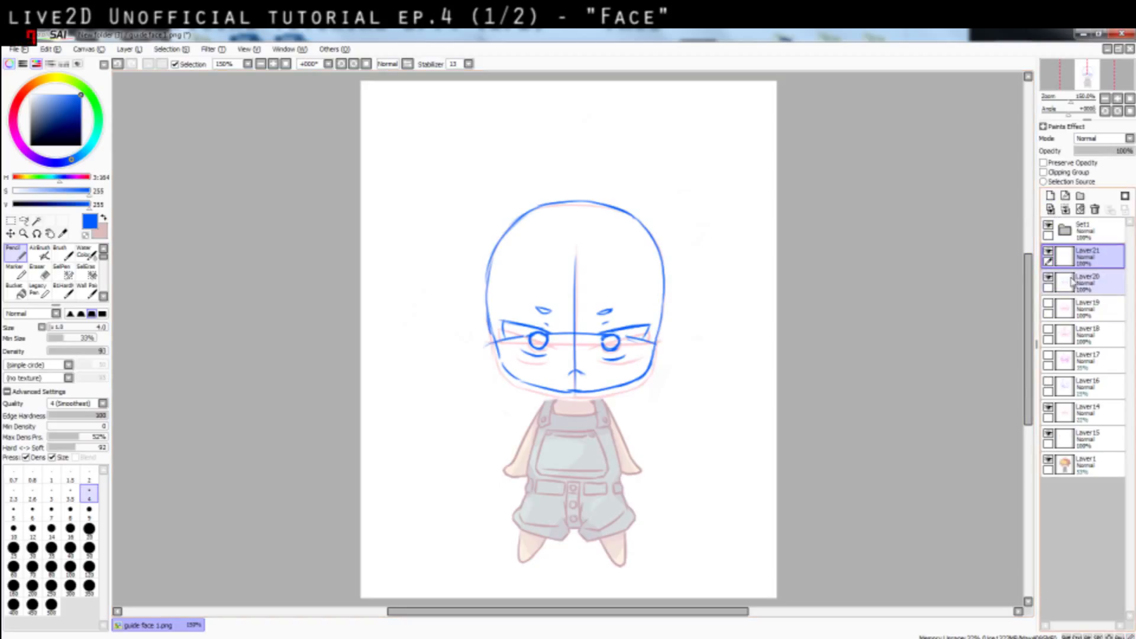
{"action": "left_click", "coordinate": [1048, 278]}
{"action": "left_click", "coordinate": [1049, 279]}
{"action": "left_click", "coordinate": [1049, 279]}
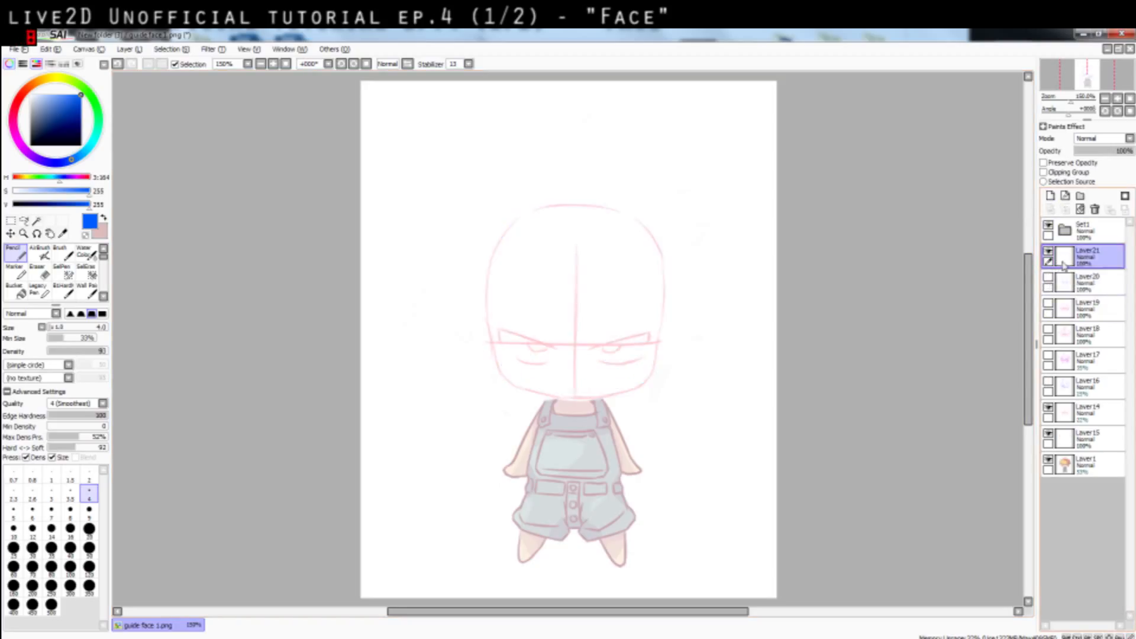
Draw a vertical blue centre line from the forehead to slightly below the pink chin guide on Layer21
{"action": "mouse_move", "coordinate": [576, 300]}
{"action": "left_mouse_down"}
{"action": "mouse_move", "coordinate": [576, 407]}
{"action": "mouse_move", "coordinate": [573, 347]}
{"action": "mouse_move", "coordinate": [575, 404]}
{"action": "left_mouse_up"}
{"action": "key", "text": "ctrl+z"}
{"action": "key", "text": "ctrl+z"}
Draw a downward-bowed eye line across the face in two halves meeting near the centre line, redoing strokes until they balance
{"action": "mouse_move", "coordinate": [490, 343]}
{"action": "left_mouse_down"}
{"action": "mouse_move", "coordinate": [644, 354]}
{"action": "mouse_move", "coordinate": [602, 356]}
{"action": "left_mouse_up"}
{"action": "key", "text": "ctrl+z"}
{"action": "key", "text": "ctrl+z"}
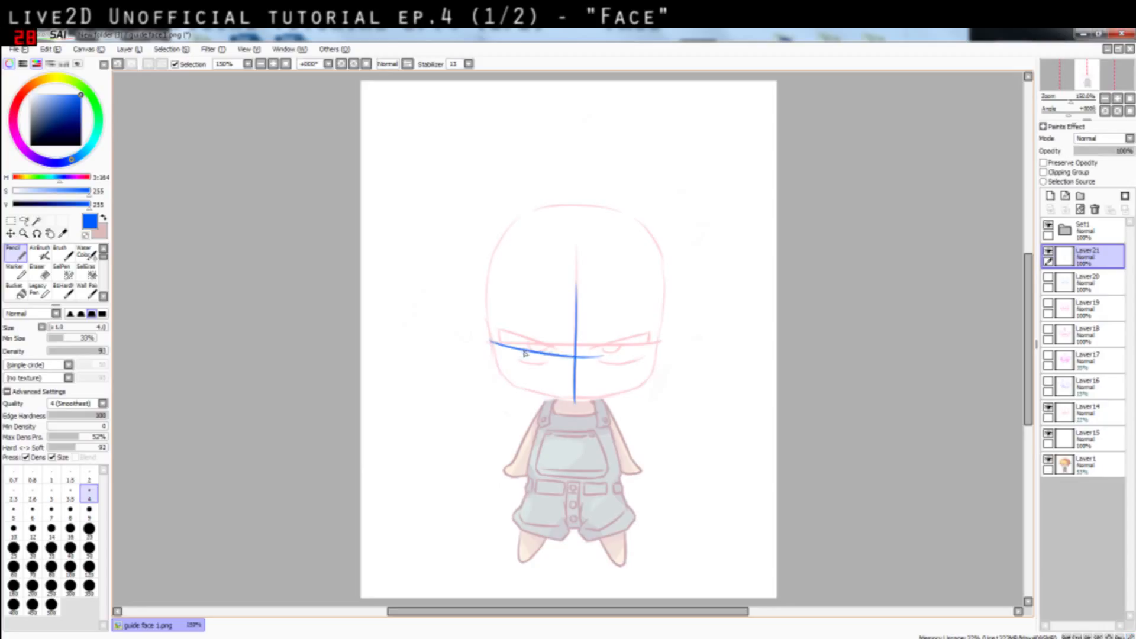
{"action": "key", "text": "ctrl+z"}
{"action": "mouse_move", "coordinate": [491, 343]}
{"action": "left_mouse_down"}
{"action": "mouse_move", "coordinate": [574, 362]}
{"action": "mouse_move", "coordinate": [531, 354]}
{"action": "mouse_move", "coordinate": [605, 354]}
{"action": "mouse_move", "coordinate": [590, 362]}
{"action": "mouse_move", "coordinate": [564, 360]}
{"action": "mouse_move", "coordinate": [656, 347]}
{"action": "mouse_move", "coordinate": [587, 363]}
{"action": "mouse_move", "coordinate": [645, 356]}
{"action": "mouse_move", "coordinate": [629, 359]}
{"action": "mouse_move", "coordinate": [653, 347]}
{"action": "left_mouse_up"}
{"action": "key", "text": "ctrl+z"}
{"action": "key", "text": "ctrl+z"}
{"action": "left_click_drag", "start_coordinate": [626, 358], "coordinate": [661, 340]}
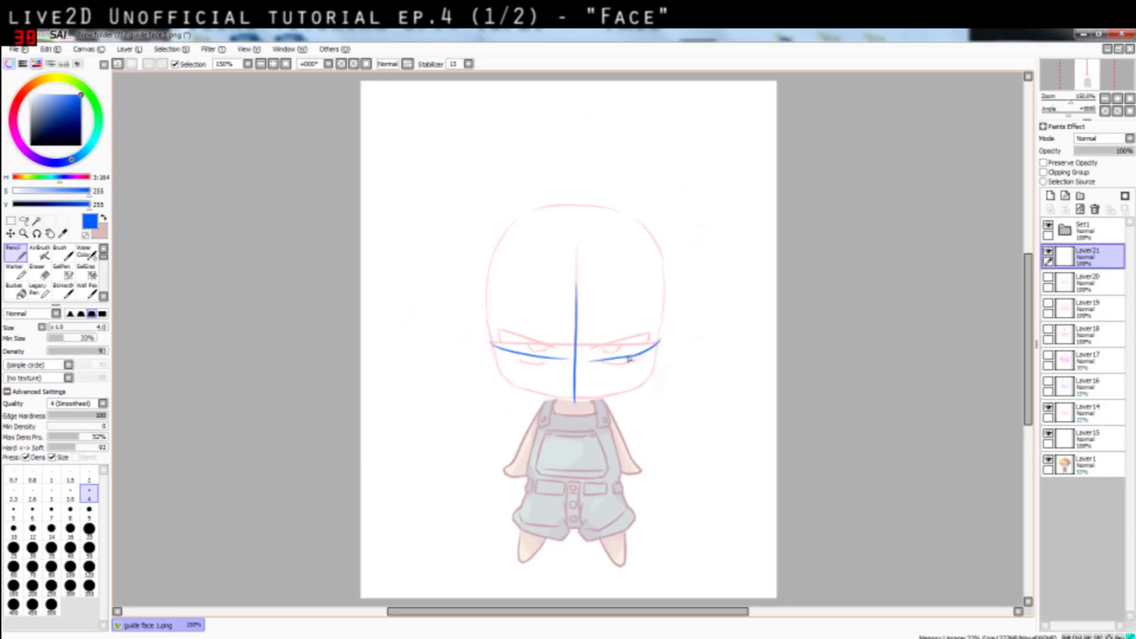
{"action": "key", "text": "ctrl+z"}
{"action": "key", "text": "ctrl+z"}
{"action": "key", "text": "ctrl+z"}
{"action": "left_click_drag", "start_coordinate": [578, 358], "coordinate": [650, 344]}
{"action": "key", "text": "ctrl+z"}
{"action": "left_click_drag", "start_coordinate": [583, 359], "coordinate": [646, 349]}
{"action": "key", "text": "ctrl+z"}
Sketch both cheeks and the jaw slightly below the pink guide for the downward-tilted face, redoing strokes as needed
{"action": "mouse_move", "coordinate": [494, 349]}
{"action": "left_mouse_down"}
{"action": "mouse_move", "coordinate": [507, 384]}
{"action": "mouse_move", "coordinate": [494, 350]}
{"action": "mouse_move", "coordinate": [508, 369]}
{"action": "left_mouse_up"}
{"action": "key", "text": "ctrl+z"}
{"action": "key", "text": "ctrl+z"}
{"action": "left_click_drag", "start_coordinate": [497, 367], "coordinate": [501, 370]}
{"action": "key", "text": "ctrl+z"}
{"action": "mouse_move", "coordinate": [490, 338]}
{"action": "left_mouse_down"}
{"action": "mouse_move", "coordinate": [493, 367]}
{"action": "mouse_move", "coordinate": [492, 345]}
{"action": "mouse_move", "coordinate": [497, 372]}
{"action": "mouse_move", "coordinate": [523, 391]}
{"action": "left_mouse_up"}
{"action": "key", "text": "ctrl+z"}
{"action": "key", "text": "ctrl+z"}
{"action": "key", "text": "ctrl+z"}
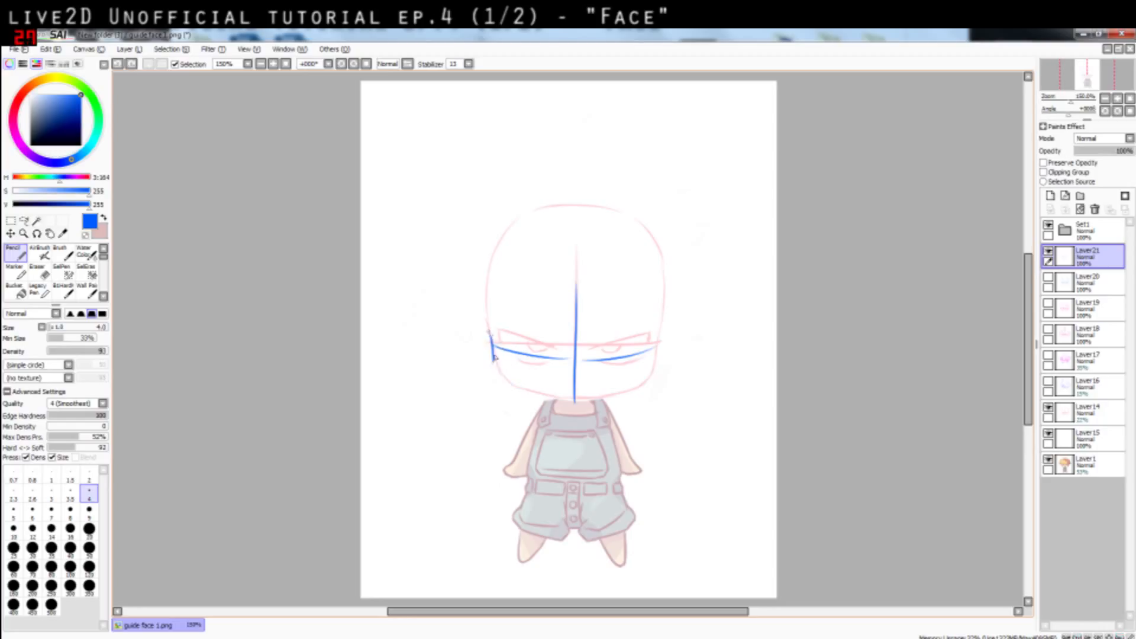
{"action": "mouse_move", "coordinate": [490, 334]}
{"action": "left_mouse_down"}
{"action": "mouse_move", "coordinate": [497, 379]}
{"action": "mouse_move", "coordinate": [523, 395]}
{"action": "mouse_move", "coordinate": [501, 376]}
{"action": "mouse_move", "coordinate": [513, 393]}
{"action": "mouse_move", "coordinate": [594, 411]}
{"action": "mouse_move", "coordinate": [571, 405]}
{"action": "mouse_move", "coordinate": [641, 395]}
{"action": "mouse_move", "coordinate": [656, 361]}
{"action": "left_mouse_up"}
{"action": "key", "text": "ctrl+z"}
{"action": "key", "text": "ctrl+z"}
{"action": "key", "text": "ctrl+z"}
{"action": "key", "text": "ctrl+z"}
{"action": "key", "text": "ctrl+z"}
{"action": "key", "text": "ctrl+z"}
{"action": "key", "text": "ctrl+z"}
{"action": "key", "text": "ctrl+z"}
{"action": "key", "text": "ctrl+z"}
{"action": "key", "text": "ctrl+z"}
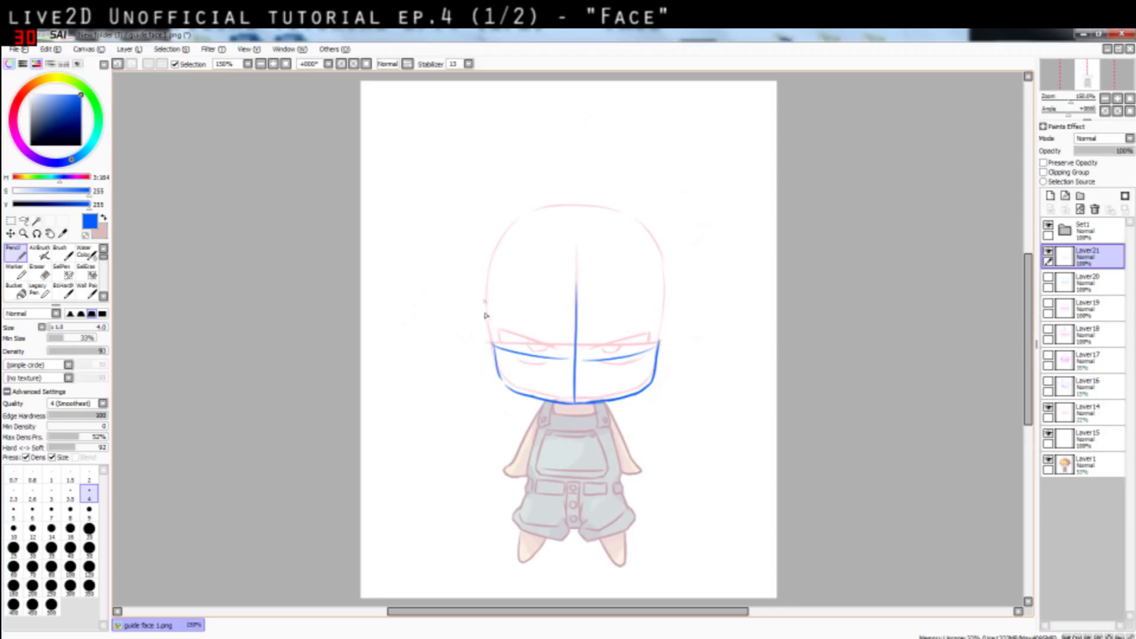
Draw both sides of the head from the cheeks up past the temples along the pink guide
{"action": "key", "text": "ctrl+z"}
{"action": "left_click_drag", "start_coordinate": [488, 303], "coordinate": [496, 355]}
{"action": "left_click_drag", "start_coordinate": [657, 355], "coordinate": [662, 319]}
{"action": "key", "text": "ctrl+z"}
{"action": "left_click_drag", "start_coordinate": [665, 258], "coordinate": [659, 339]}
{"action": "left_click_drag", "start_coordinate": [499, 249], "coordinate": [490, 325]}
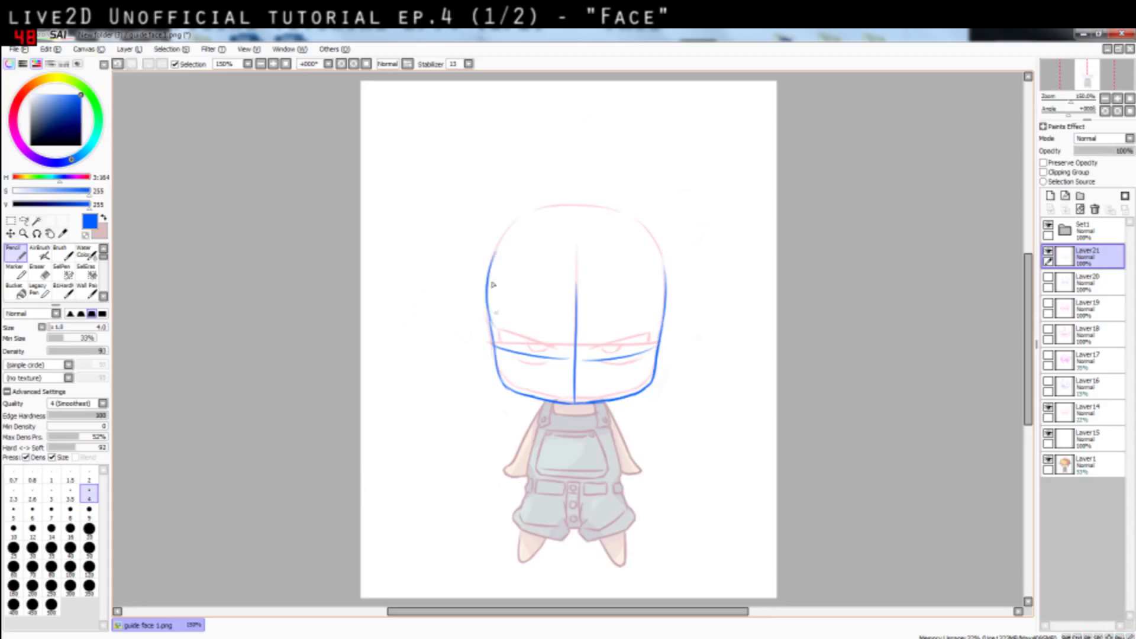
Close the head outline on Layer21 by drawing the left temple, the crown and the right upper curve just inside the pink guide
{"action": "key", "text": "ctrl+z"}
{"action": "left_click_drag", "start_coordinate": [498, 248], "coordinate": [490, 325]}
{"action": "mouse_move", "coordinate": [522, 223]}
{"action": "left_mouse_down"}
{"action": "mouse_move", "coordinate": [491, 290]}
{"action": "mouse_move", "coordinate": [598, 211]}
{"action": "mouse_move", "coordinate": [663, 261]}
{"action": "left_mouse_up"}
{"action": "key", "text": "ctrl+z"}
{"action": "key", "text": "ctrl+z"}
{"action": "key", "text": "ctrl+z"}
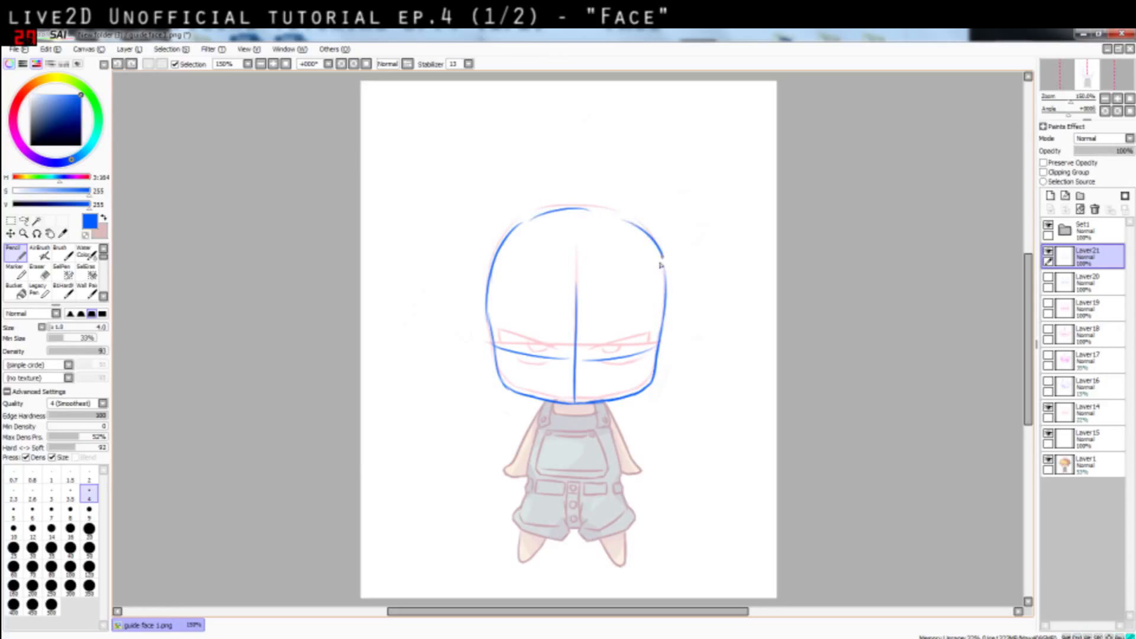
{"action": "left_click_drag", "start_coordinate": [622, 215], "coordinate": [655, 252]}
Sketch the left eye lowered onto the bowed eye line, with slanted upper lid, partial iris and under-eye crease, redoing strokes as needed
{"action": "mouse_move", "coordinate": [507, 339]}
{"action": "left_mouse_down"}
{"action": "mouse_move", "coordinate": [562, 350]}
{"action": "mouse_move", "coordinate": [553, 356]}
{"action": "left_mouse_up"}
{"action": "key", "text": "ctrl+z"}
{"action": "key", "text": "ctrl+z"}
{"action": "key", "text": "ctrl+z"}
{"action": "key", "text": "ctrl+z"}
{"action": "key", "text": "ctrl+z"}
{"action": "key", "text": "ctrl+z"}
{"action": "key", "text": "ctrl+z"}
{"action": "key", "text": "ctrl+z"}
{"action": "key", "text": "ctrl+z"}
{"action": "key", "text": "ctrl+z"}
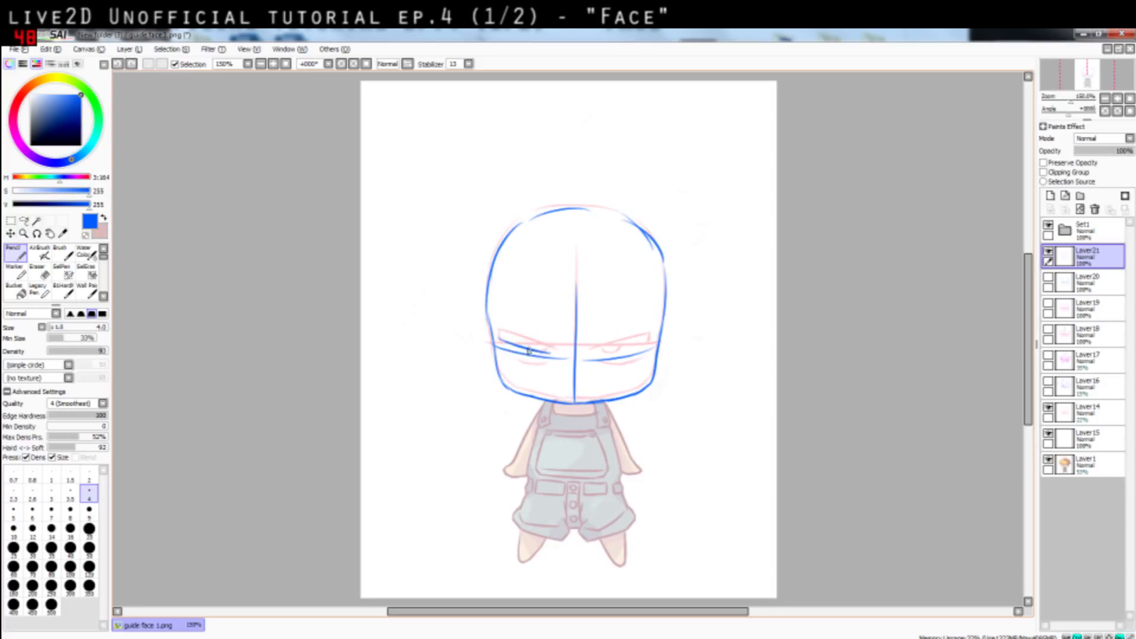
{"action": "mouse_move", "coordinate": [530, 353]}
{"action": "left_mouse_down"}
{"action": "mouse_move", "coordinate": [541, 360]}
{"action": "mouse_move", "coordinate": [532, 352]}
{"action": "left_mouse_up"}
{"action": "key", "text": "ctrl+z"}
{"action": "key", "text": "ctrl+z"}
{"action": "key", "text": "ctrl+z"}
{"action": "key", "text": "ctrl+z"}
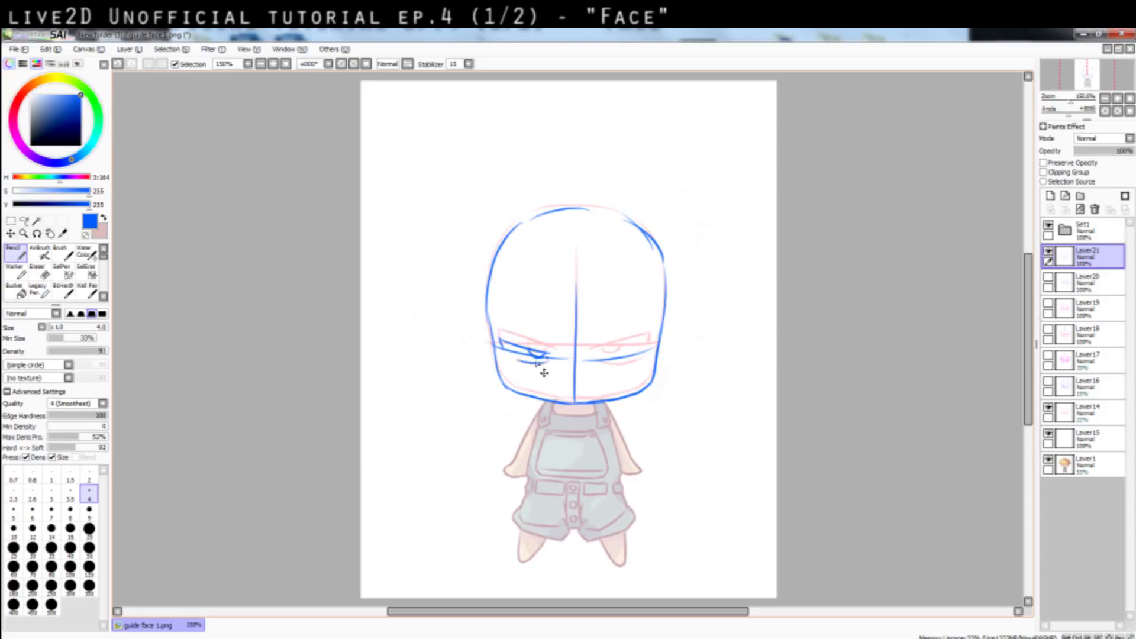
{"action": "key", "text": "ctrl+z"}
{"action": "key", "text": "ctrl+z"}
Sketch the matching right eye with its slanted lid, iris and under-eye crease, redoing strokes, and retouch the left eye's inner lid
{"action": "mouse_move", "coordinate": [519, 361]}
{"action": "left_mouse_down"}
{"action": "mouse_move", "coordinate": [649, 340]}
{"action": "mouse_move", "coordinate": [618, 357]}
{"action": "mouse_move", "coordinate": [626, 367]}
{"action": "left_mouse_up"}
{"action": "key", "text": "ctrl+z"}
{"action": "key", "text": "ctrl+z"}
{"action": "key", "text": "ctrl+z"}
{"action": "key", "text": "ctrl+z"}
{"action": "key", "text": "ctrl+z"}
{"action": "key", "text": "ctrl+z"}
{"action": "key", "text": "ctrl+z"}
{"action": "key", "text": "ctrl+z"}
{"action": "key", "text": "ctrl+z"}
{"action": "key", "text": "ctrl+z"}
{"action": "key", "text": "ctrl+z"}
{"action": "key", "text": "ctrl+z"}
{"action": "key", "text": "ctrl+z"}
{"action": "key", "text": "ctrl+z"}
{"action": "key", "text": "ctrl+z"}
{"action": "left_click_drag", "start_coordinate": [534, 335], "coordinate": [553, 339]}
{"action": "key", "text": "ctrl+z"}
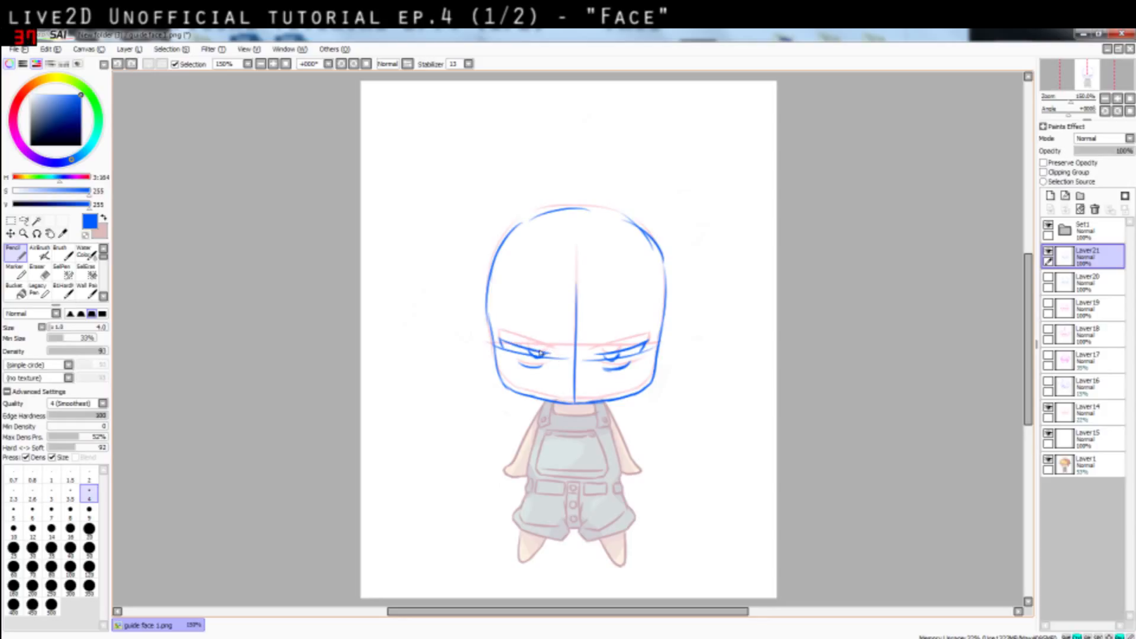
{"action": "left_click_drag", "start_coordinate": [534, 350], "coordinate": [552, 355]}
Select the left eye with a rectangular selection, nudge it slightly downward and deselect
{"action": "left_click", "coordinate": [10, 221]}
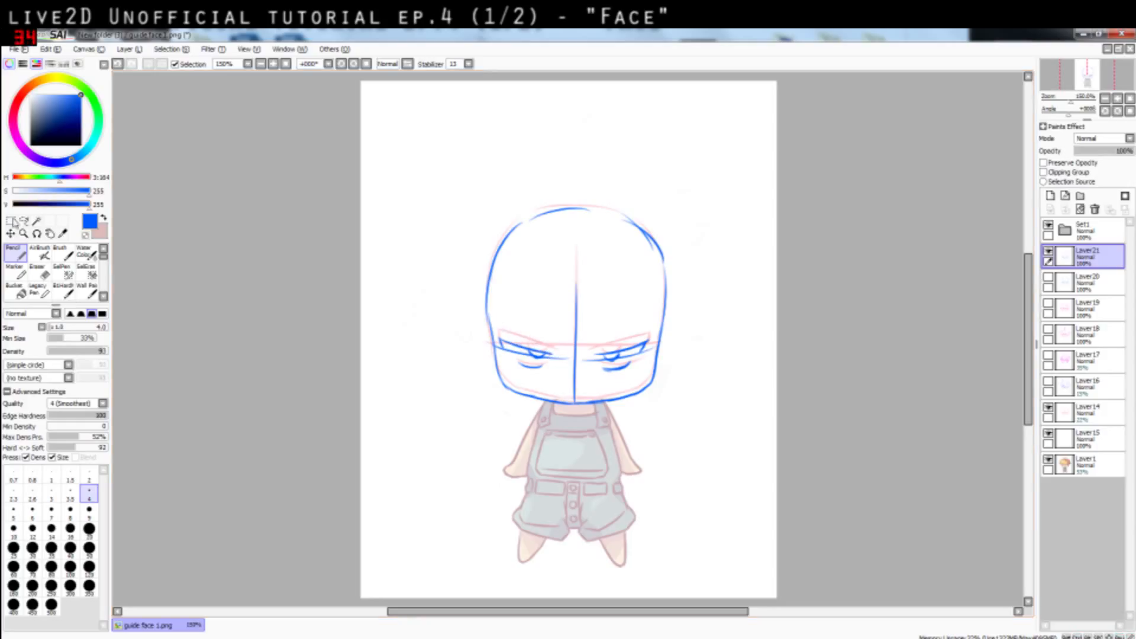
{"action": "left_click_drag", "start_coordinate": [499, 331], "coordinate": [561, 375]}
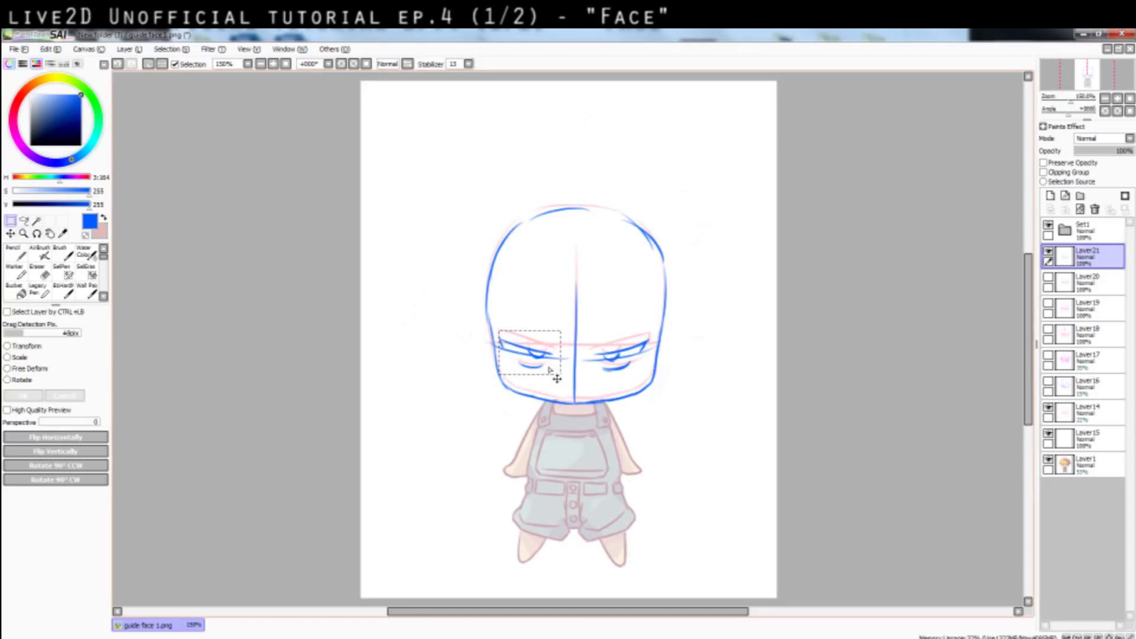
{"action": "left_click_drag", "start_coordinate": [540, 332], "coordinate": [543, 339]}
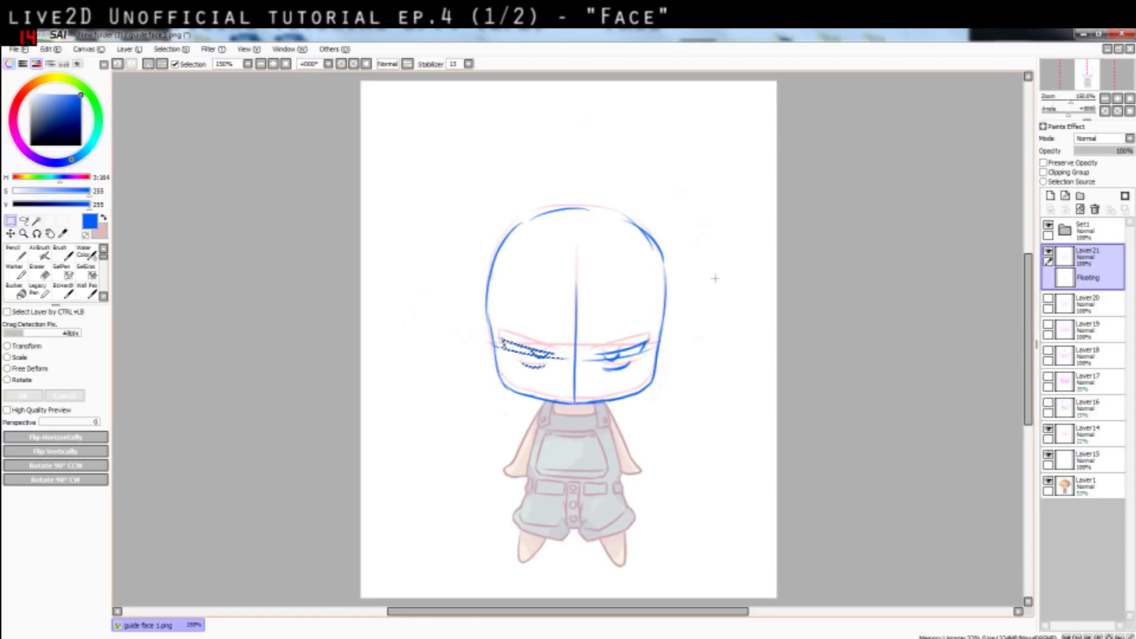
{"action": "key", "text": "ctrl+d"}
Retouch the inner lid of the left eye and the iris of the right eye with the Pencil
{"action": "left_click", "coordinate": [15, 256]}
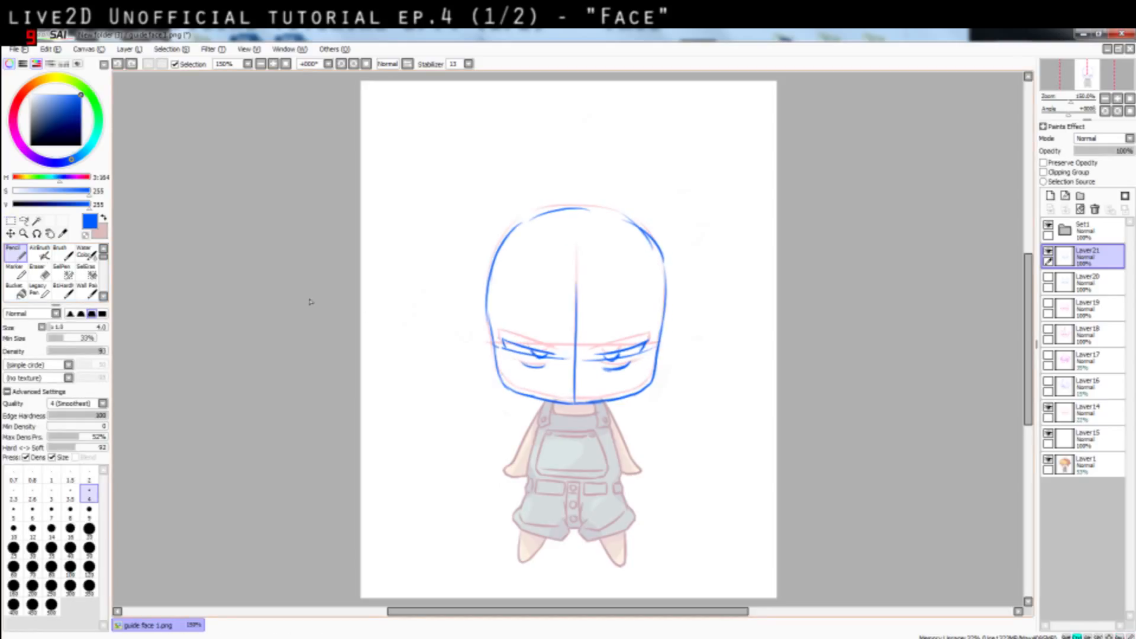
{"action": "left_click_drag", "start_coordinate": [532, 350], "coordinate": [555, 355]}
{"action": "key", "text": "ctrl+z"}
{"action": "key", "text": "ctrl+z"}
{"action": "key", "text": "ctrl+z"}
{"action": "left_click_drag", "start_coordinate": [625, 350], "coordinate": [610, 357]}
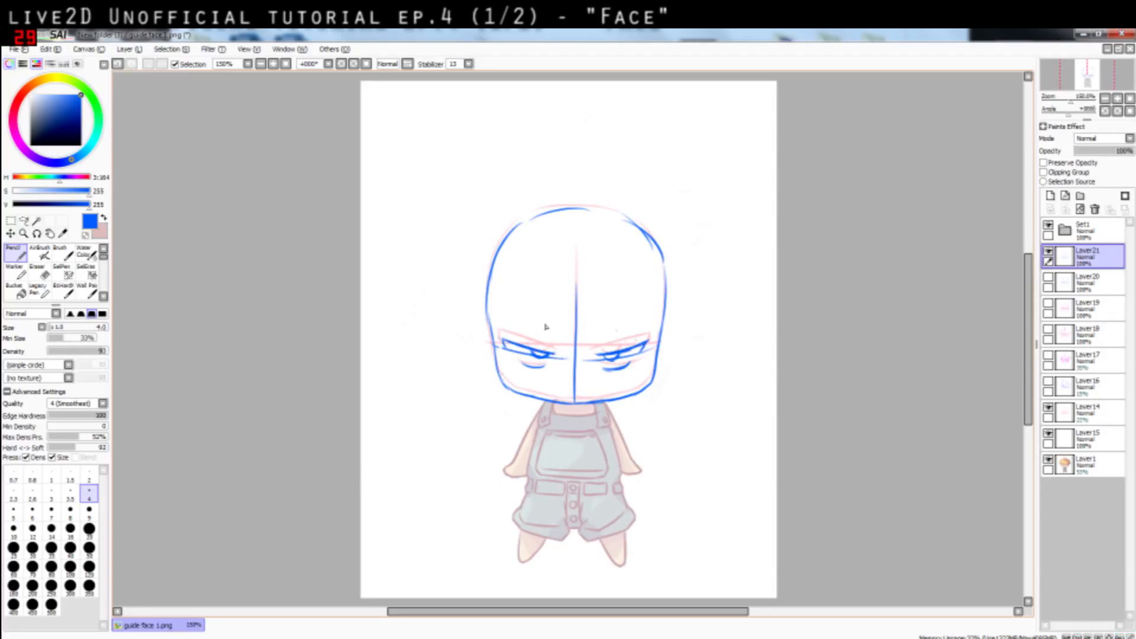
Add two short eyebrow marks above the eyes and a small mouth mark on the centre line near the chin
{"action": "mouse_move", "coordinate": [545, 332]}
{"action": "left_mouse_down"}
{"action": "mouse_move", "coordinate": [602, 337]}
{"action": "mouse_move", "coordinate": [580, 399]}
{"action": "left_mouse_up"}
{"action": "key", "text": "ctrl+z"}
{"action": "key", "text": "ctrl+z"}
{"action": "key", "text": "ctrl+z"}
{"action": "key", "text": "ctrl+z"}
{"action": "left_click_drag", "start_coordinate": [577, 395], "coordinate": [583, 399]}
{"action": "key", "text": "ctrl+z"}
{"action": "key", "text": "ctrl+z"}
{"action": "mouse_move", "coordinate": [454, 291]}
{"action": "left_mouse_down"}
{"action": "mouse_move", "coordinate": [455, 332]}
{"action": "mouse_move", "coordinate": [461, 323]}
{"action": "left_mouse_up"}
{"action": "key", "text": "ctrl+z"}
{"action": "key", "text": "ctrl+z"}
{"action": "key", "text": "ctrl+z"}
Compare the downward-tilted face on Layer21 with the upward-tilted face on Layer20 by toggling their visibility
{"action": "left_click", "coordinate": [1048, 280]}
{"action": "left_click", "coordinate": [1048, 278]}
{"action": "left_click", "coordinate": [1048, 278]}
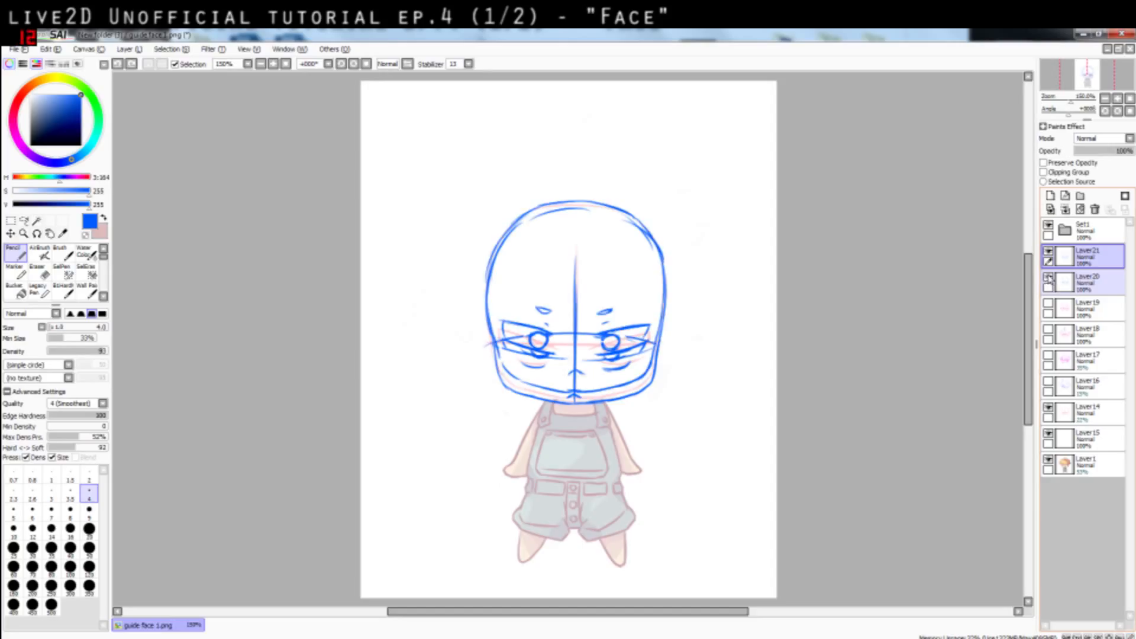
{"action": "left_click", "coordinate": [1048, 279]}
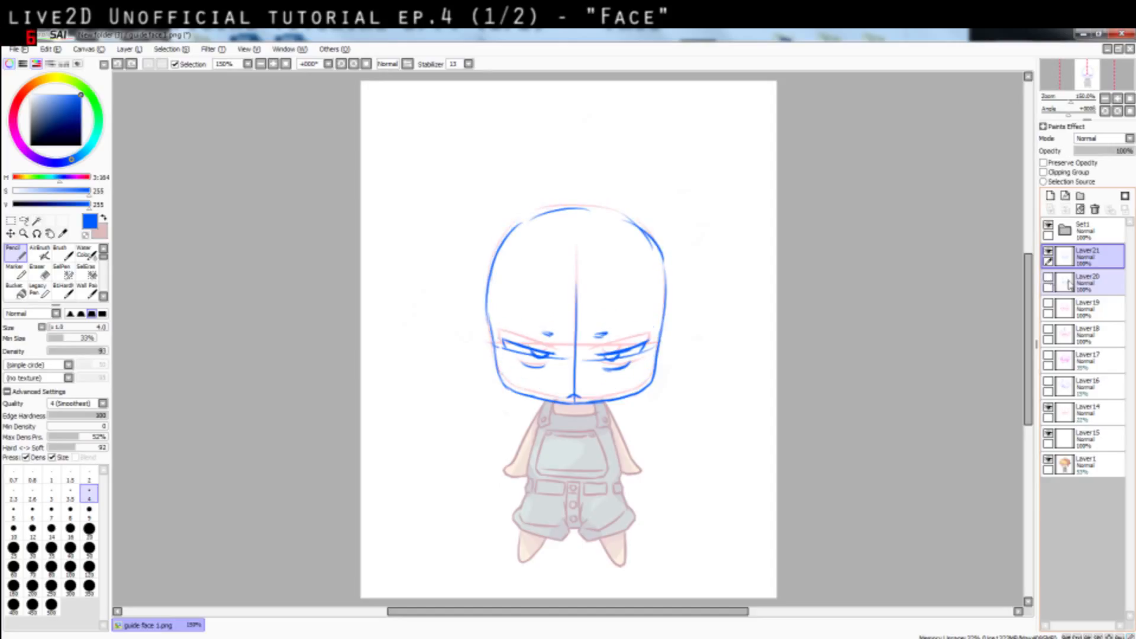
{"action": "left_click", "coordinate": [1048, 251]}
{"action": "left_click", "coordinate": [1048, 252]}
{"action": "left_click", "coordinate": [1048, 251]}
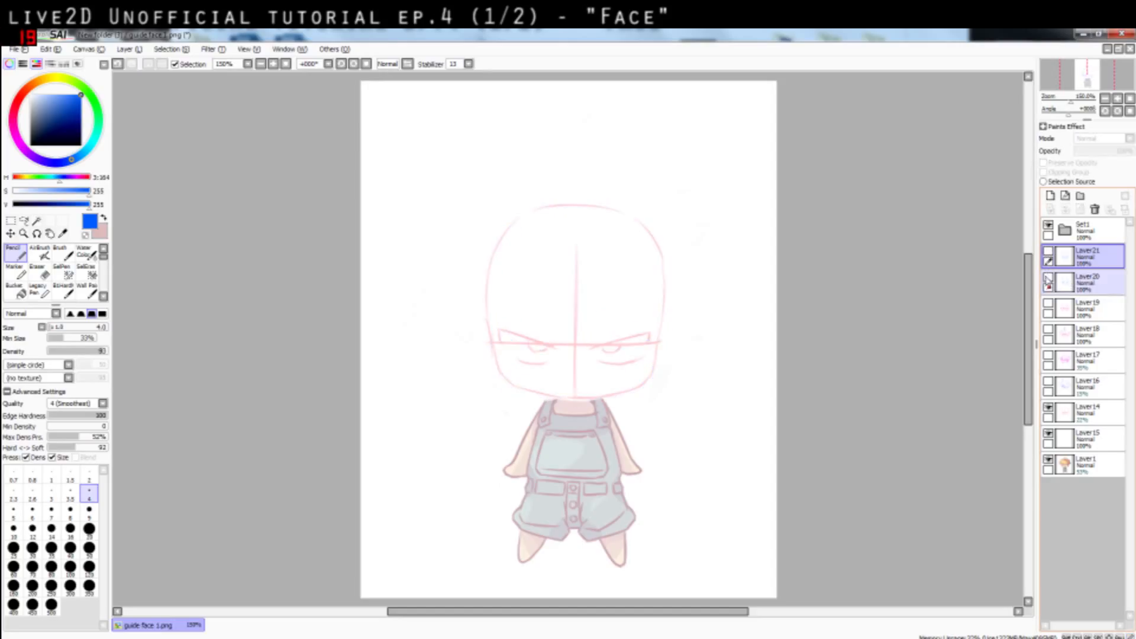
Review the sketches on Layer20 through Layer16 by showing and hiding each one in turn
{"action": "left_click", "coordinate": [1048, 279]}
{"action": "left_click", "coordinate": [1048, 280]}
{"action": "left_click", "coordinate": [1048, 304]}
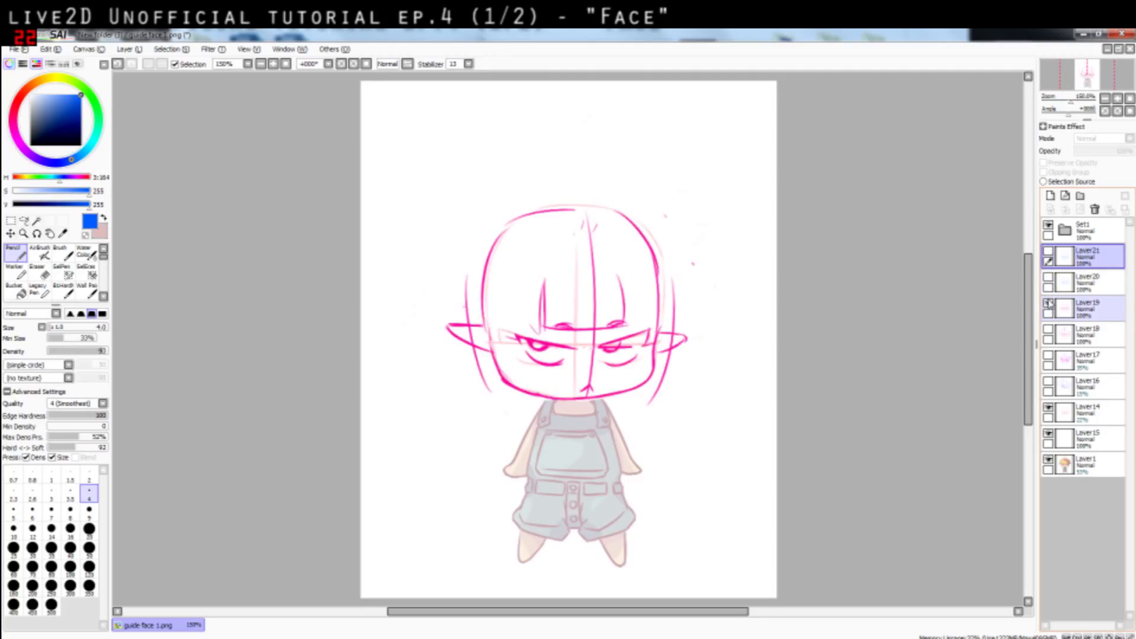
{"action": "left_click", "coordinate": [1049, 305]}
{"action": "left_click", "coordinate": [1048, 331]}
{"action": "left_click", "coordinate": [1048, 331]}
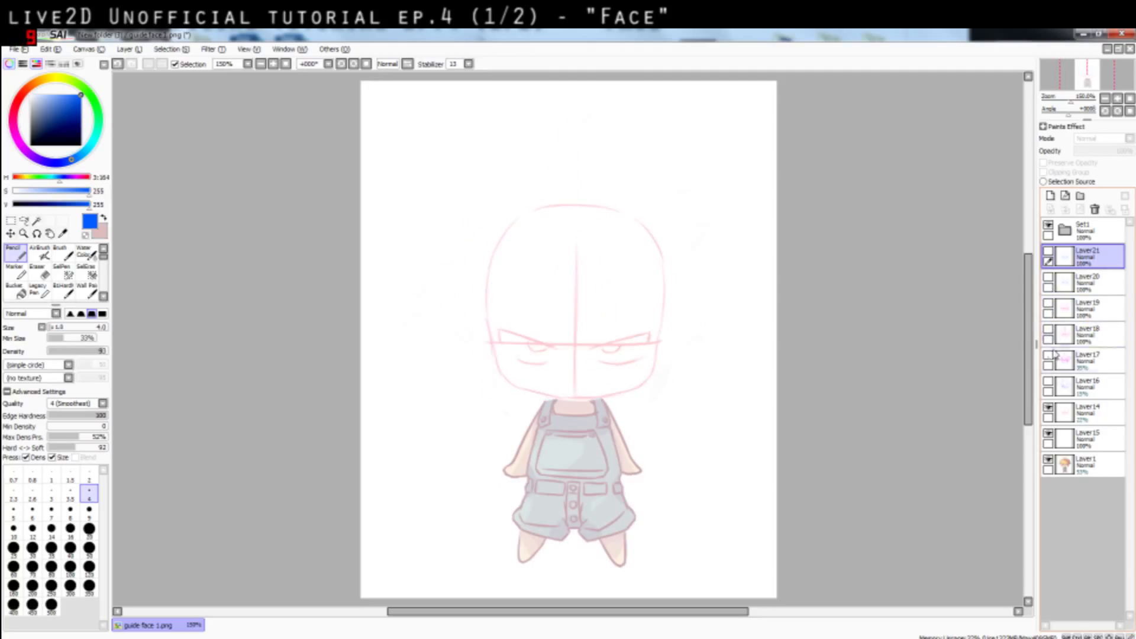
{"action": "left_click", "coordinate": [1049, 357]}
{"action": "left_click", "coordinate": [1048, 357]}
{"action": "left_click", "coordinate": [1048, 383]}
{"action": "left_click", "coordinate": [1048, 383]}
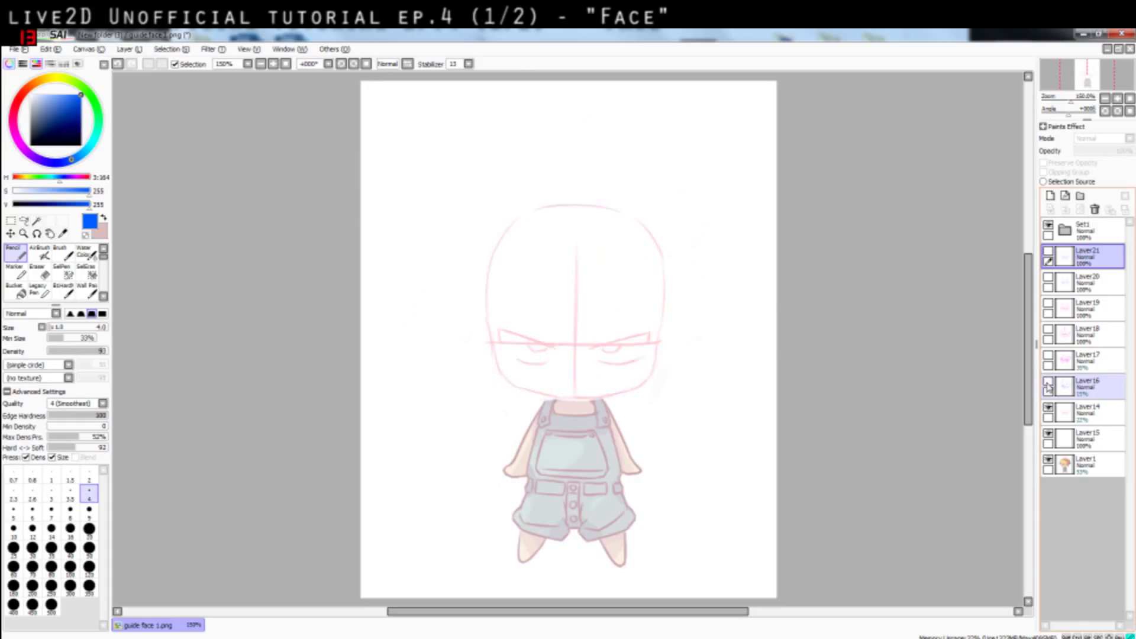
{"action": "left_click", "coordinate": [1048, 355]}
{"action": "left_click", "coordinate": [1047, 355]}
{"action": "left_click", "coordinate": [1049, 382]}
{"action": "left_click", "coordinate": [1048, 383]}
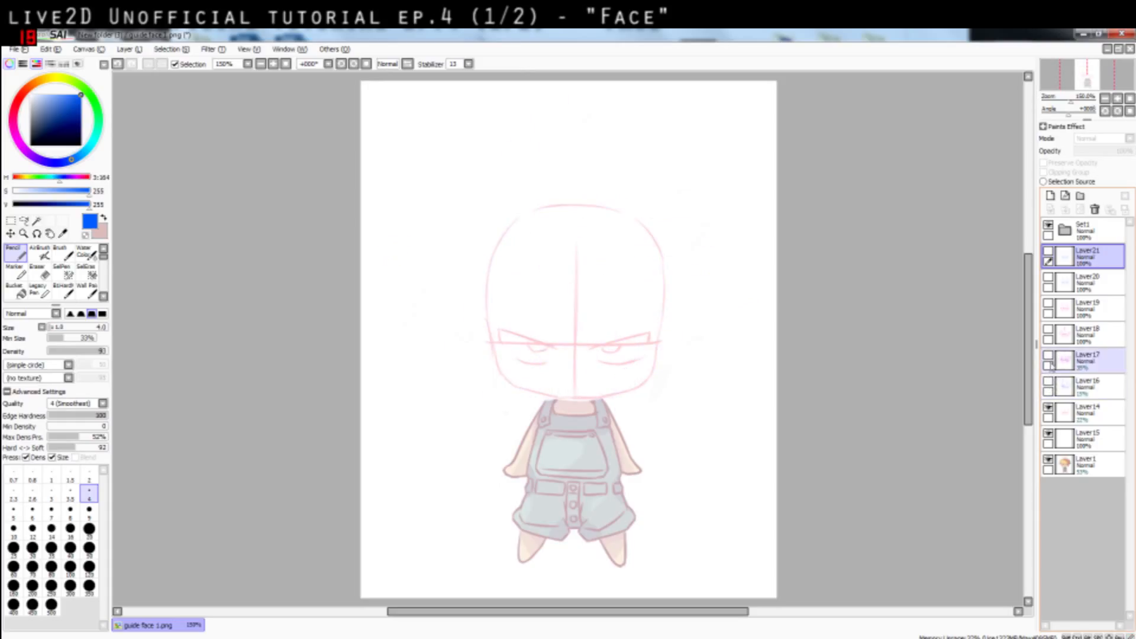
{"action": "left_click", "coordinate": [1048, 330]}
{"action": "left_click", "coordinate": [1048, 330]}
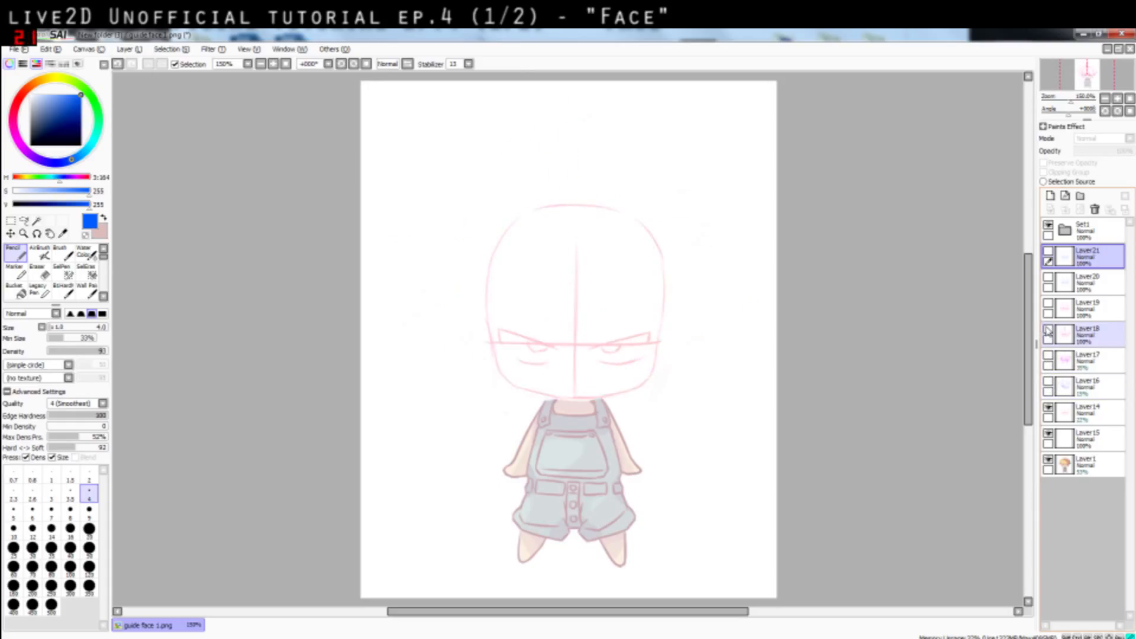
Overlay the sketches on Layer18, Layer19 and Layer20 to compare the face positions, and hide them again
{"action": "left_click", "coordinate": [1049, 329]}
{"action": "left_click", "coordinate": [1048, 304]}
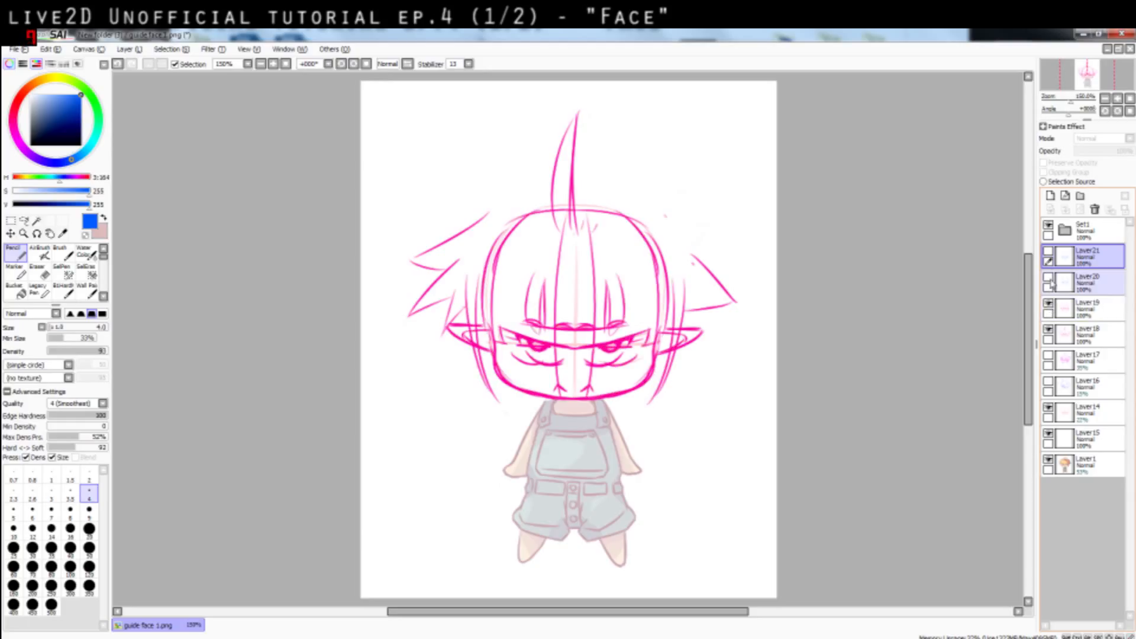
{"action": "left_click", "coordinate": [1048, 277]}
{"action": "left_click", "coordinate": [1048, 252]}
{"action": "left_click", "coordinate": [1049, 252]}
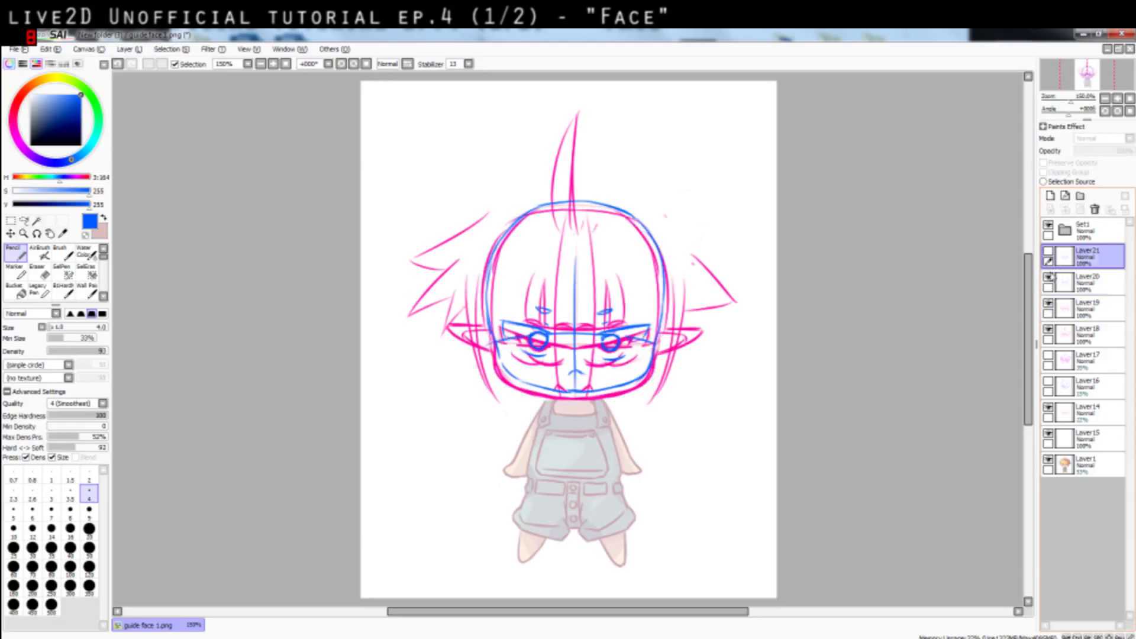
{"action": "left_click", "coordinate": [1048, 277]}
{"action": "left_click", "coordinate": [1048, 304]}
{"action": "left_click", "coordinate": [1048, 330]}
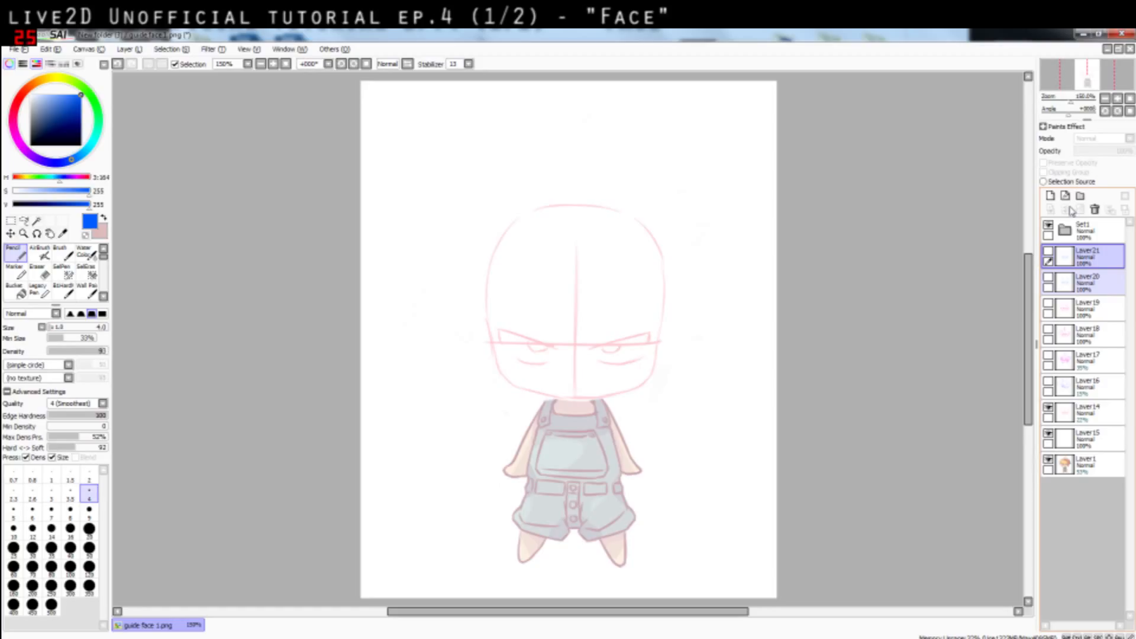
Show only the downward-tilted face on Layer21, hiding the artwork on Layer1, Layer15 and the pink guide on Layer14
{"action": "left_click", "coordinate": [1049, 253]}
{"action": "key", "text": "ctrl+shift+s"}
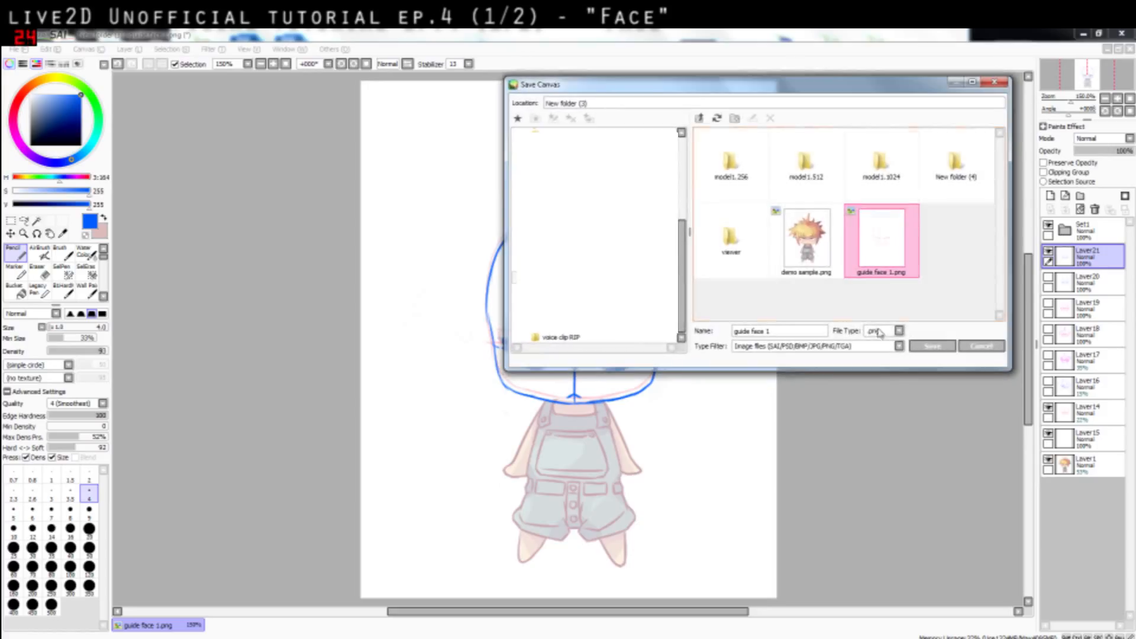
{"action": "left_click", "coordinate": [989, 351]}
{"action": "left_click", "coordinate": [1049, 460]}
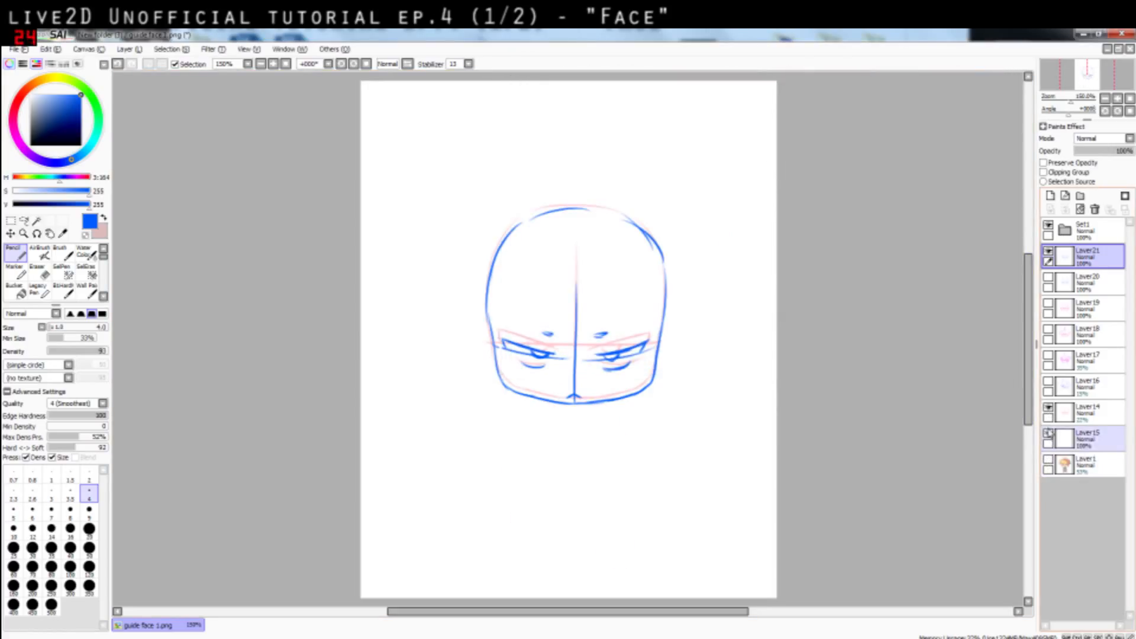
{"action": "left_click", "coordinate": [1049, 434]}
{"action": "left_click", "coordinate": [1049, 408]}
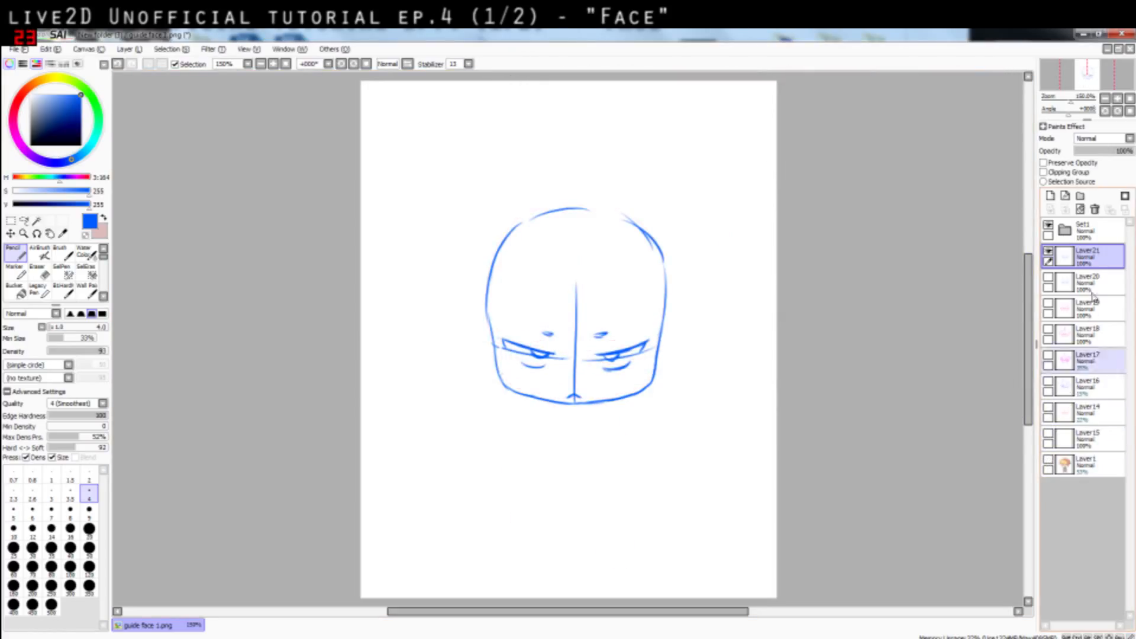
{"action": "left_click", "coordinate": [1049, 251]}
{"action": "left_click", "coordinate": [1049, 251]}
Save a copy of the canvas as the PNG file "guide face down" with the current PNG options
{"action": "key", "text": "ctrl+shift+s"}
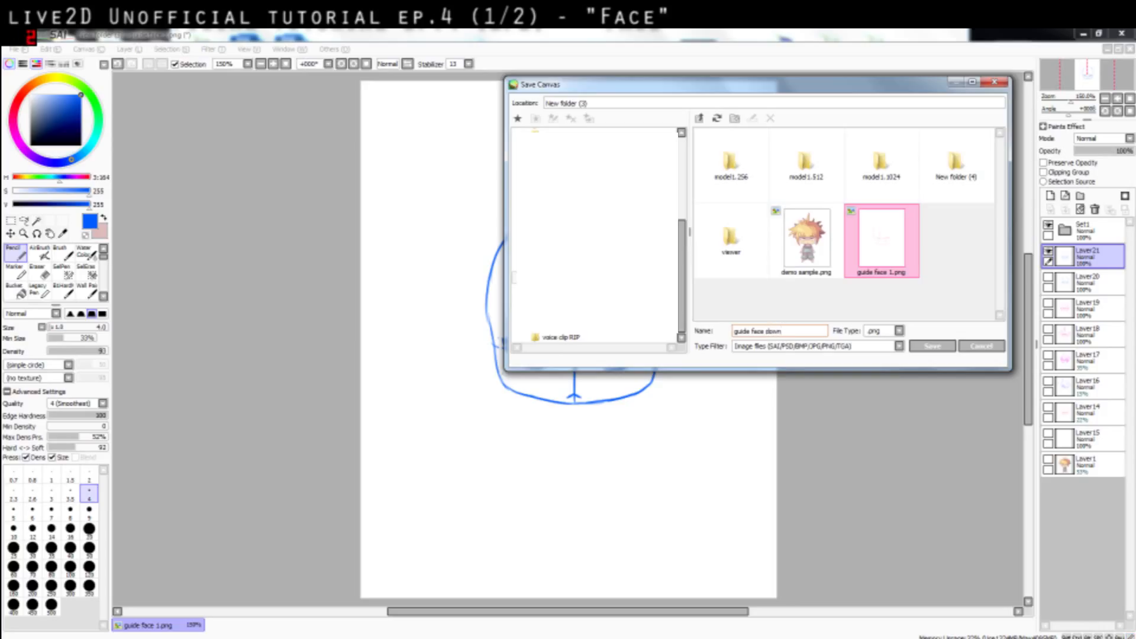
{"action": "key", "text": "Return"}
{"action": "key", "text": "Return"}
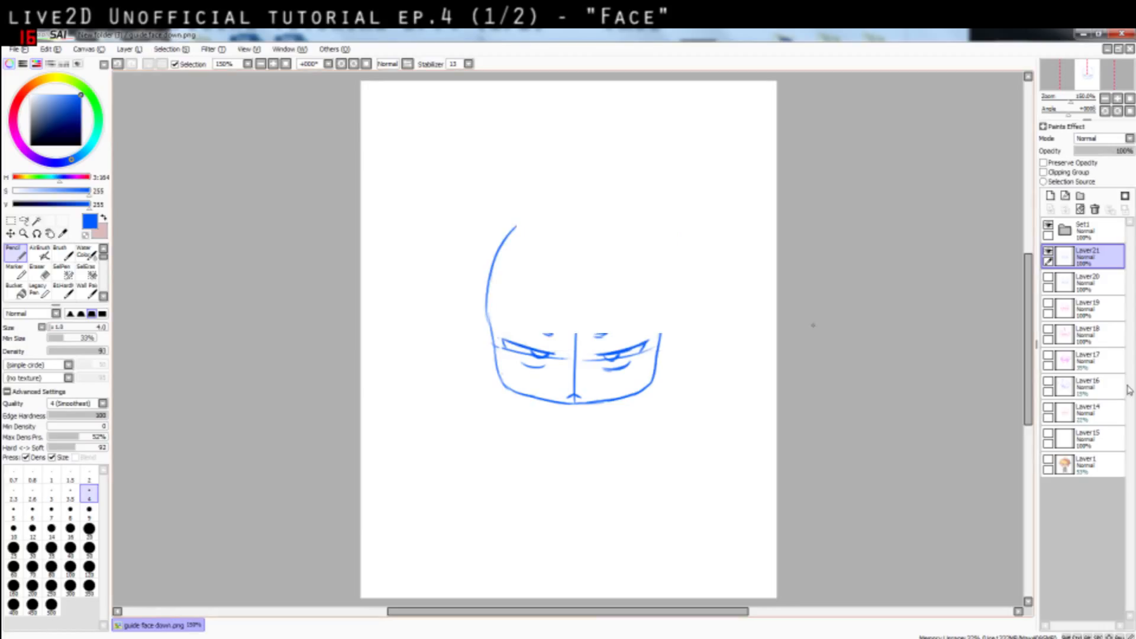
Show only the upward-tilted face on Layer20 and save the canvas as the PNG file "guide face up"
{"action": "left_click", "coordinate": [1048, 277]}
{"action": "left_click", "coordinate": [1048, 251]}
{"action": "left_click", "coordinate": [1083, 283]}
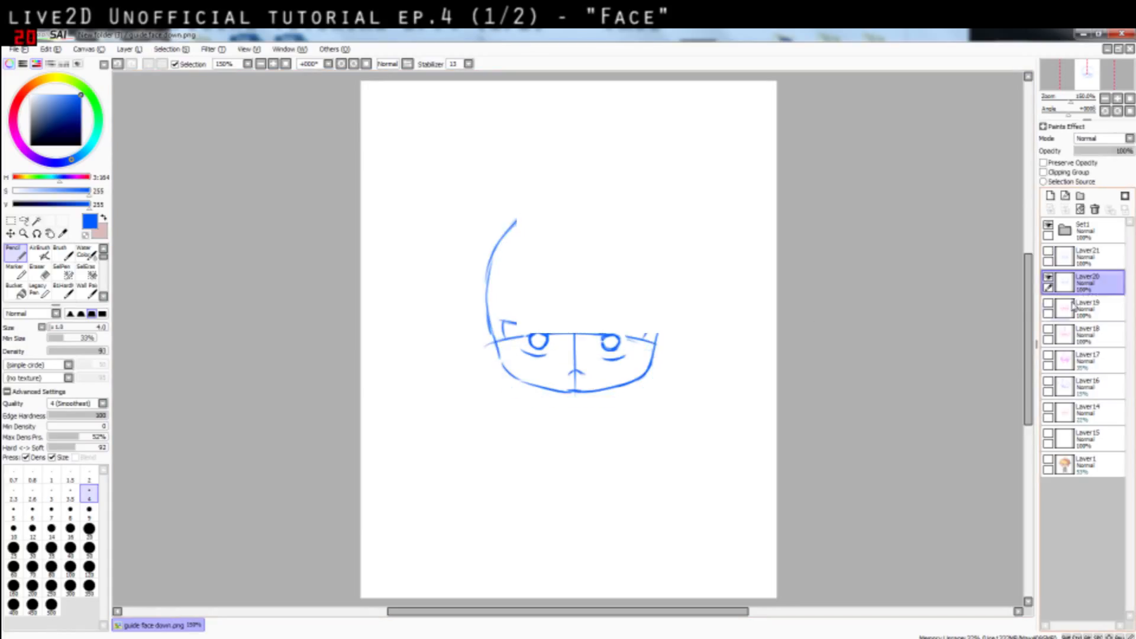
{"action": "key", "text": "ctrl+shift+s"}
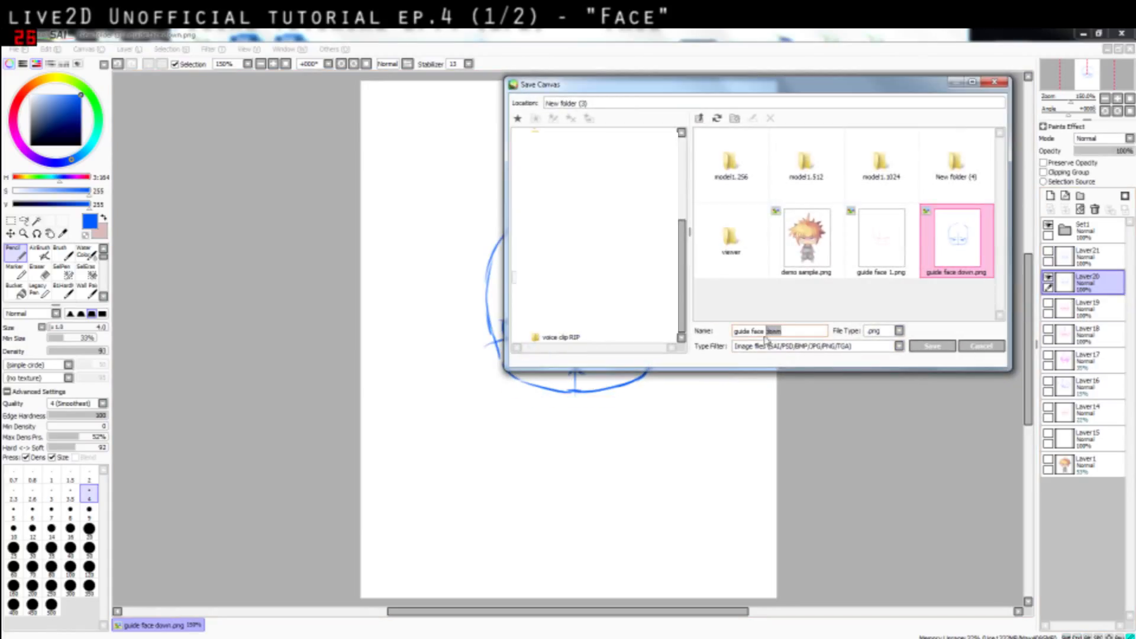
{"action": "type", "text": "up"}
{"action": "key", "text": "Return"}
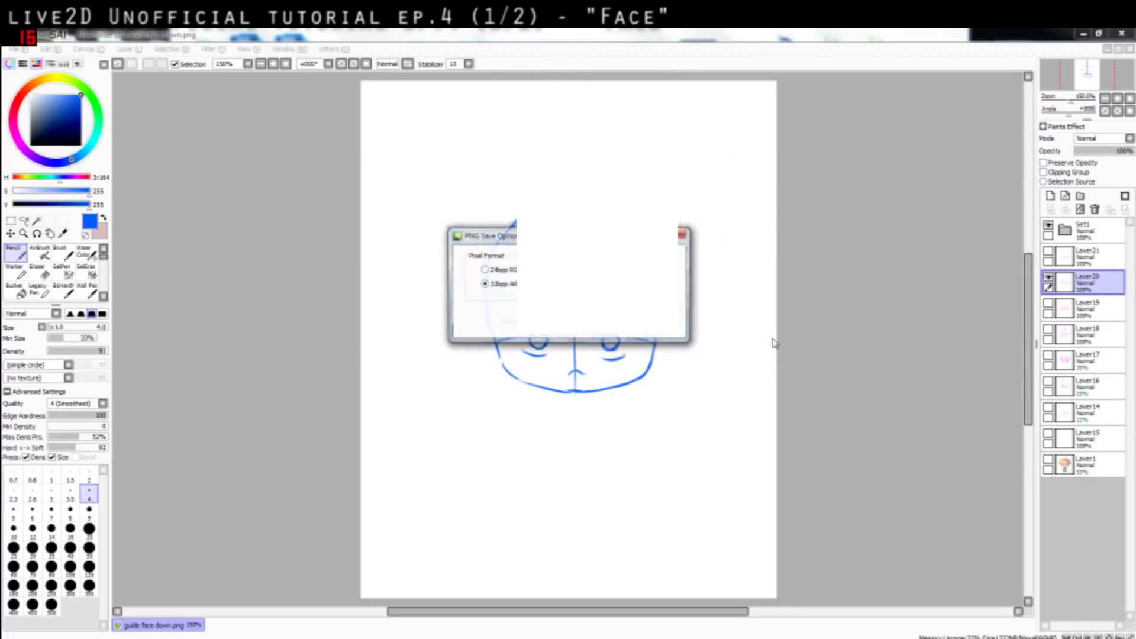
{"action": "key", "text": "Return"}
Show only the turned head on Layer19 and save the canvas as the PNG file "guide face left"
{"action": "left_click", "coordinate": [1049, 276]}
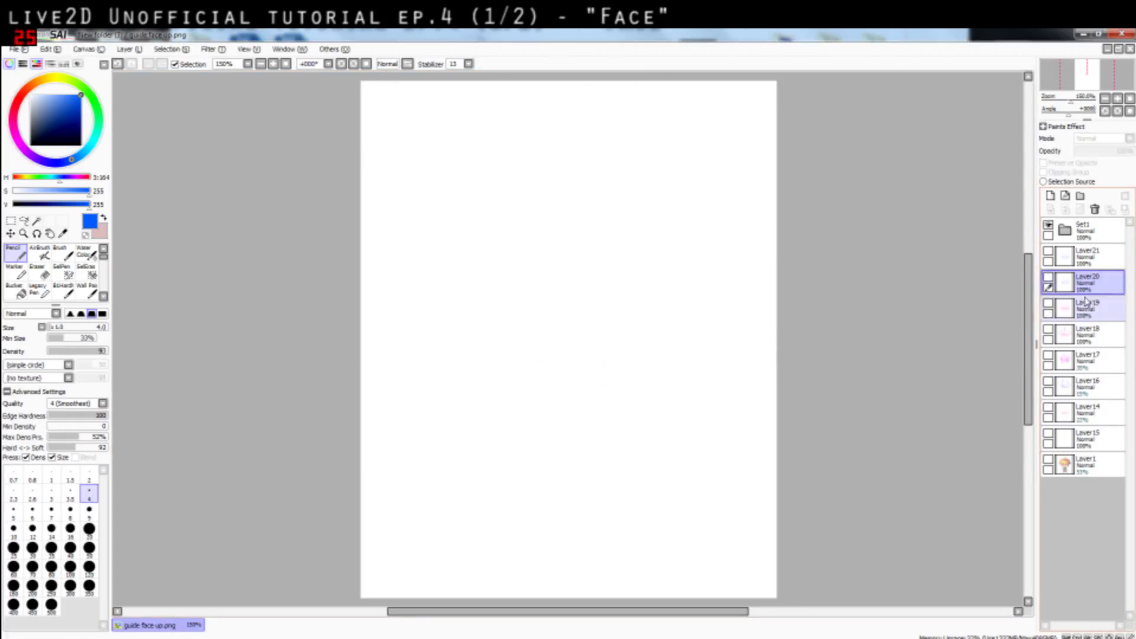
{"action": "left_click", "coordinate": [1088, 307]}
{"action": "left_click", "coordinate": [1048, 303]}
{"action": "key", "text": "ctrl+shift+s"}
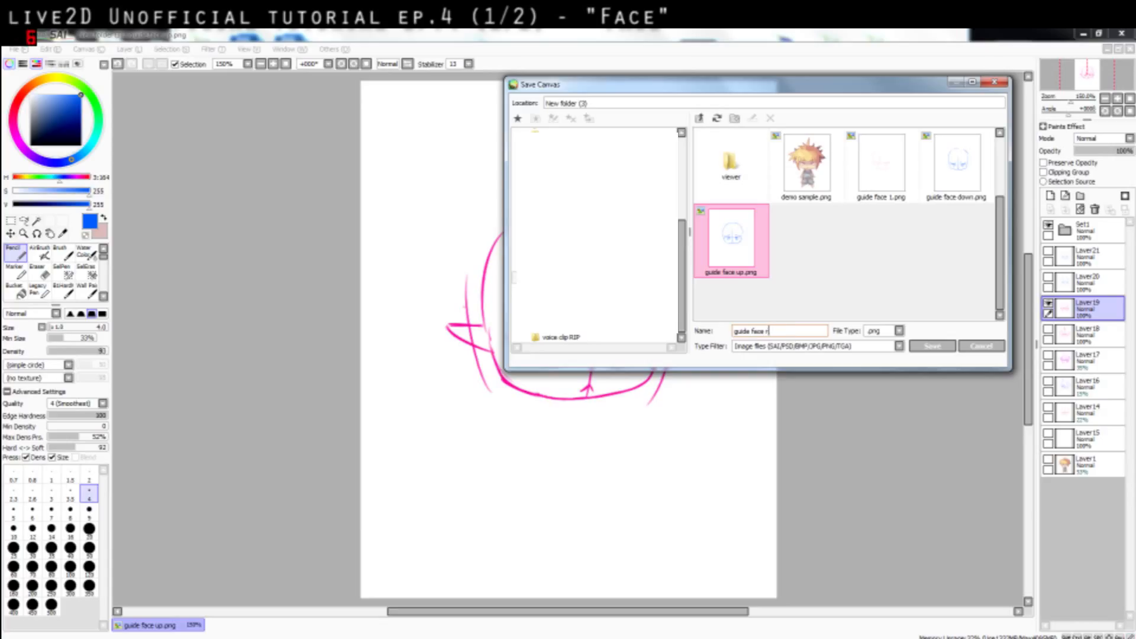
{"action": "type", "text": "left"}
{"action": "key", "text": "Return"}
{"action": "key", "text": "Return"}
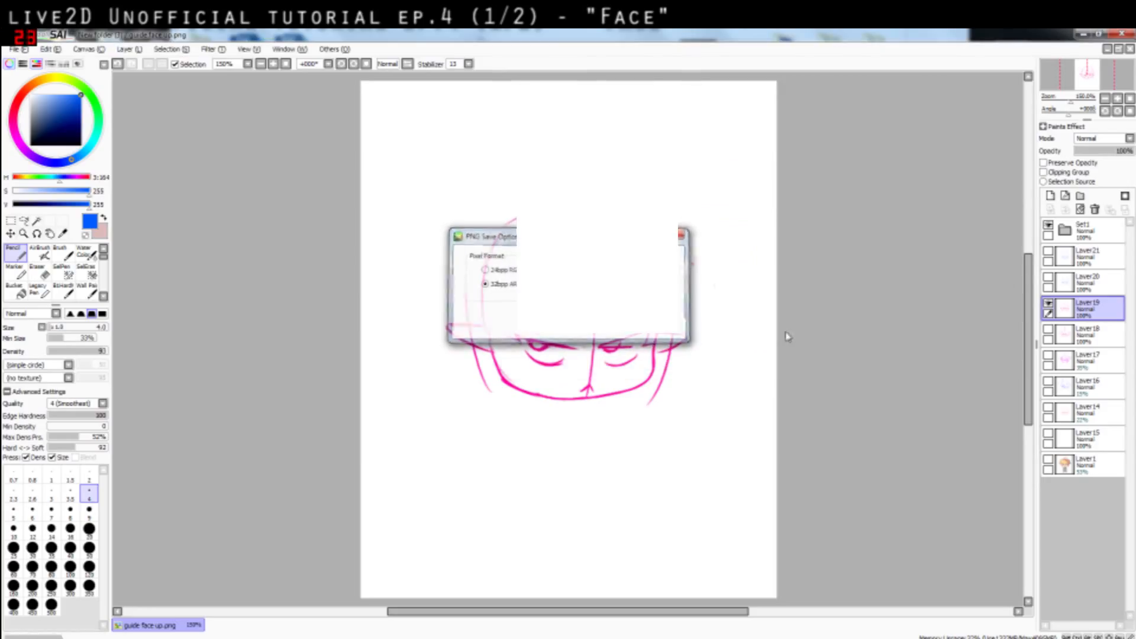
Show only the turned head on Layer18 and save the canvas as the PNG file "guide face right"
{"action": "left_click", "coordinate": [1048, 303]}
{"action": "left_click", "coordinate": [1049, 329]}
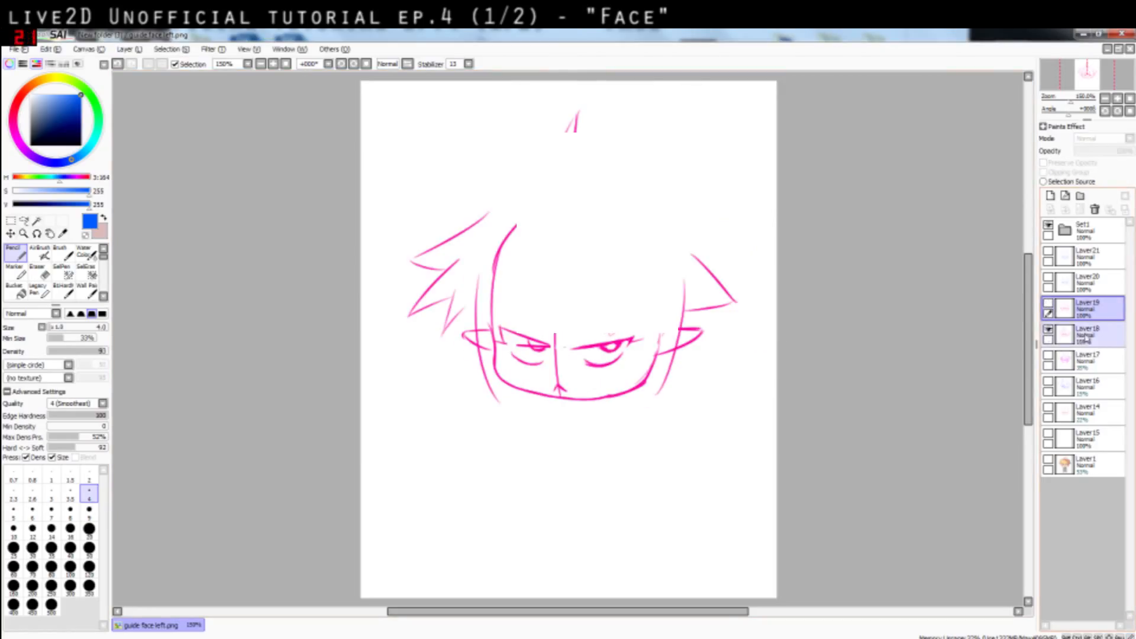
{"action": "left_click", "coordinate": [1088, 334]}
{"action": "key", "text": "ctrl+shift+s"}
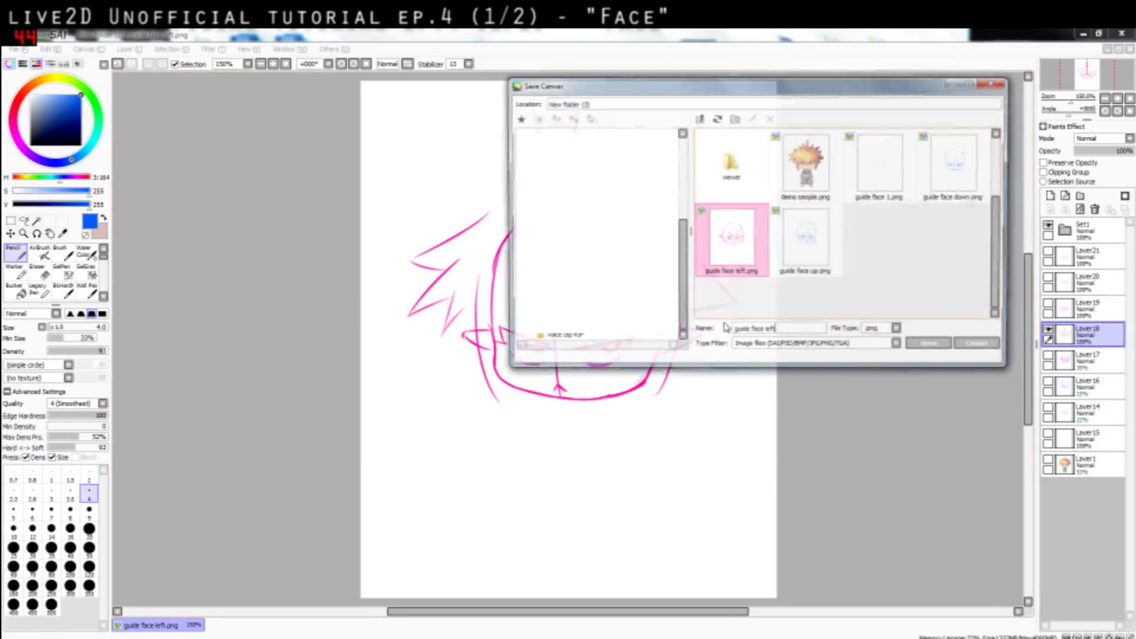
{"action": "key", "text": "ctrl+shift+Left"}
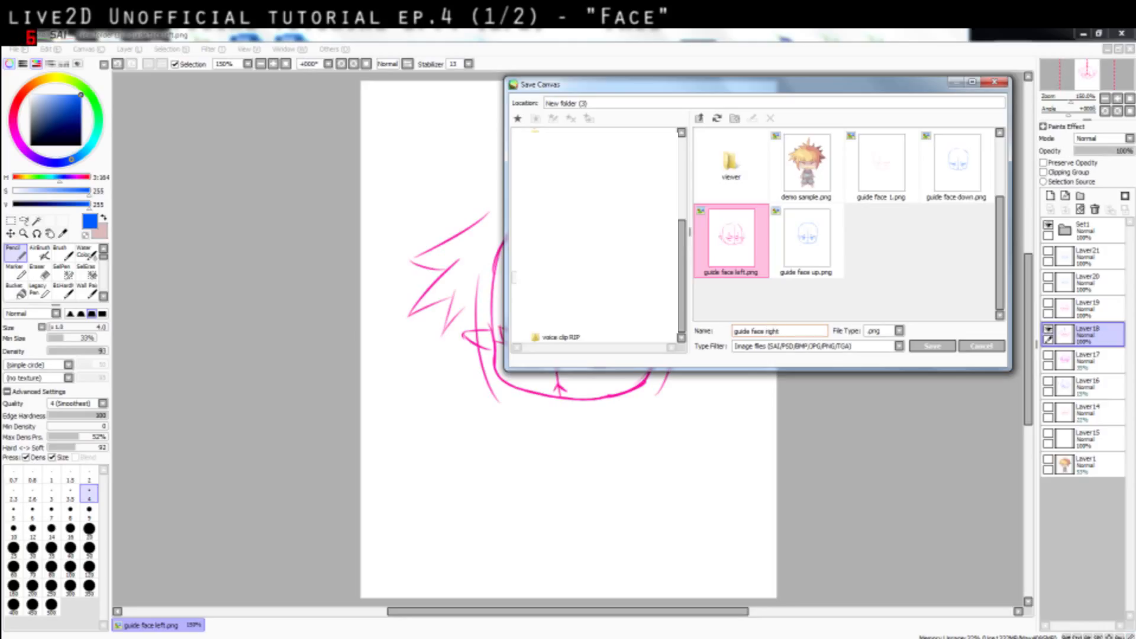
{"action": "type", "text": "right"}
{"action": "key", "text": "Return"}
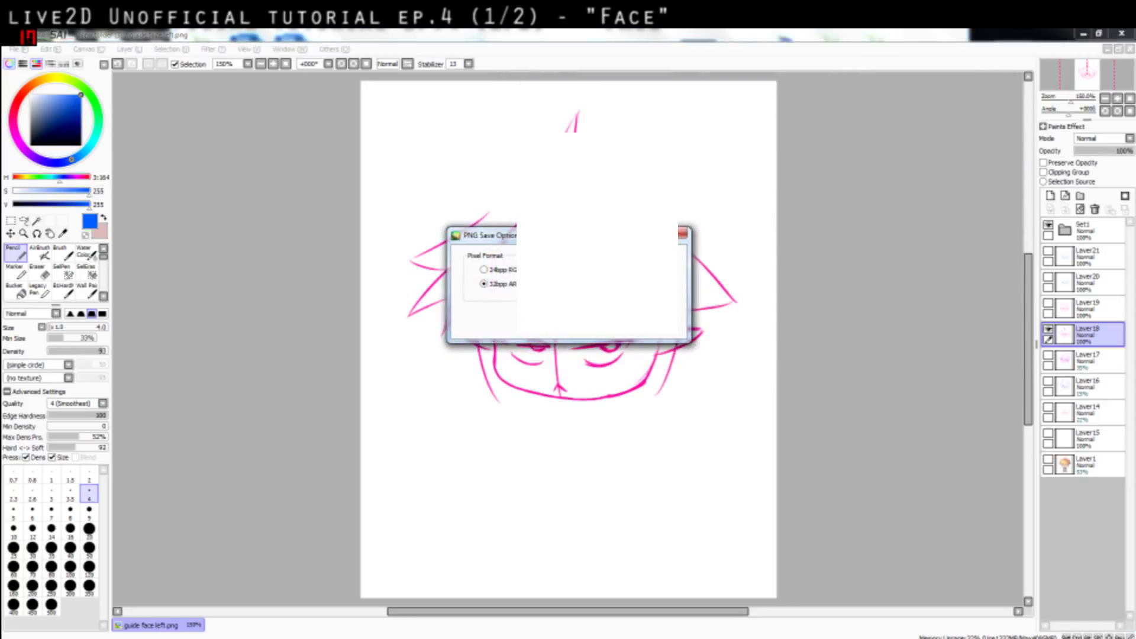
{"action": "key", "text": "Return"}
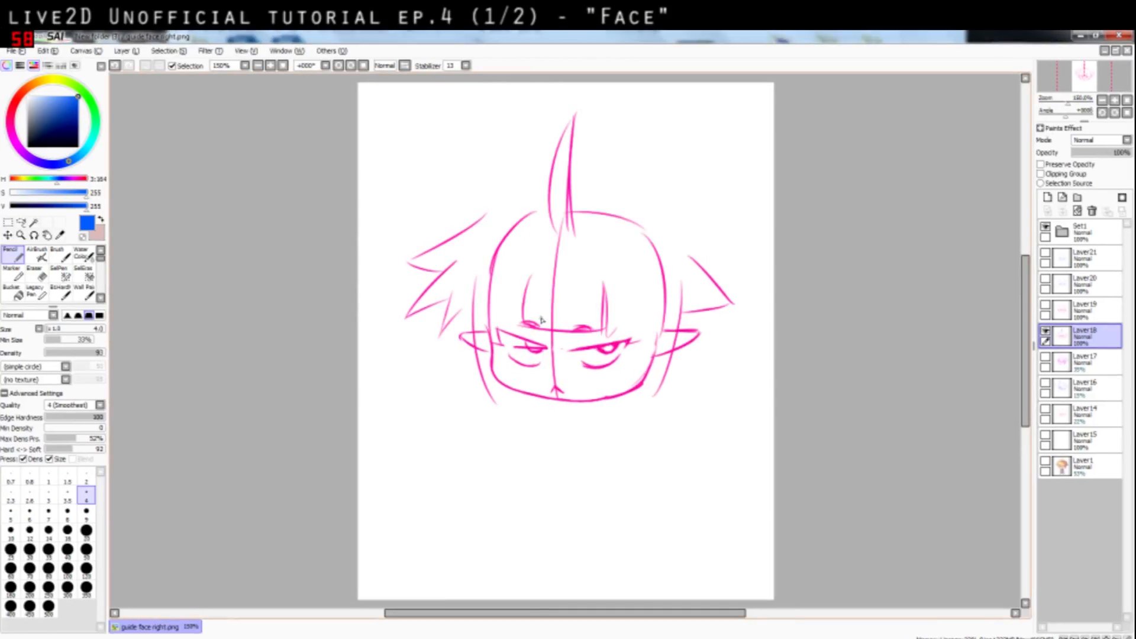